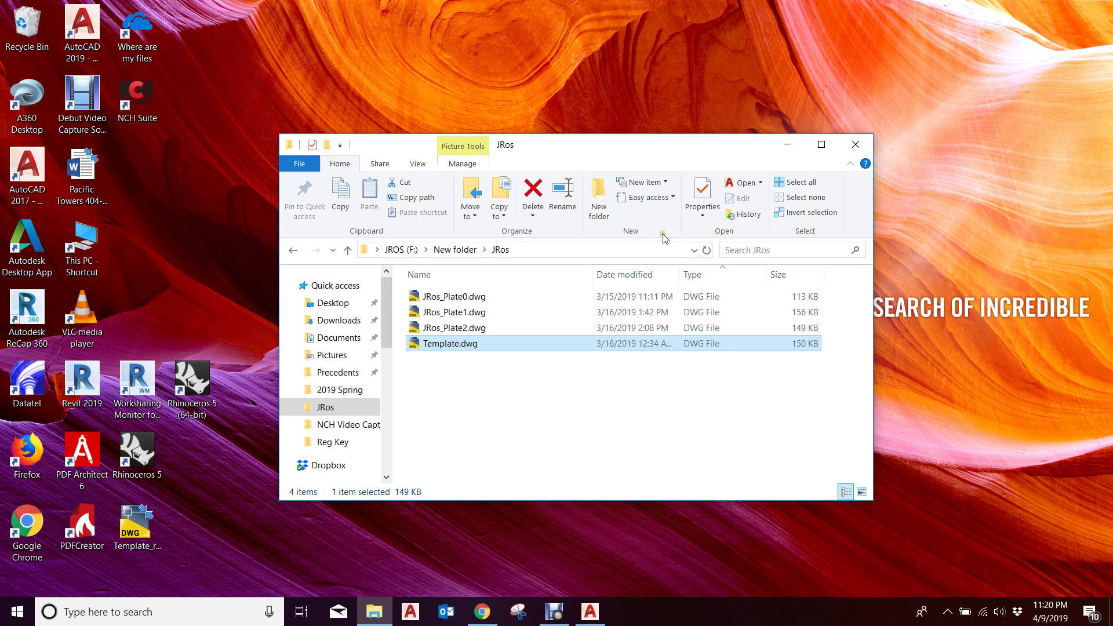
drag(627, 157, 417, 94)
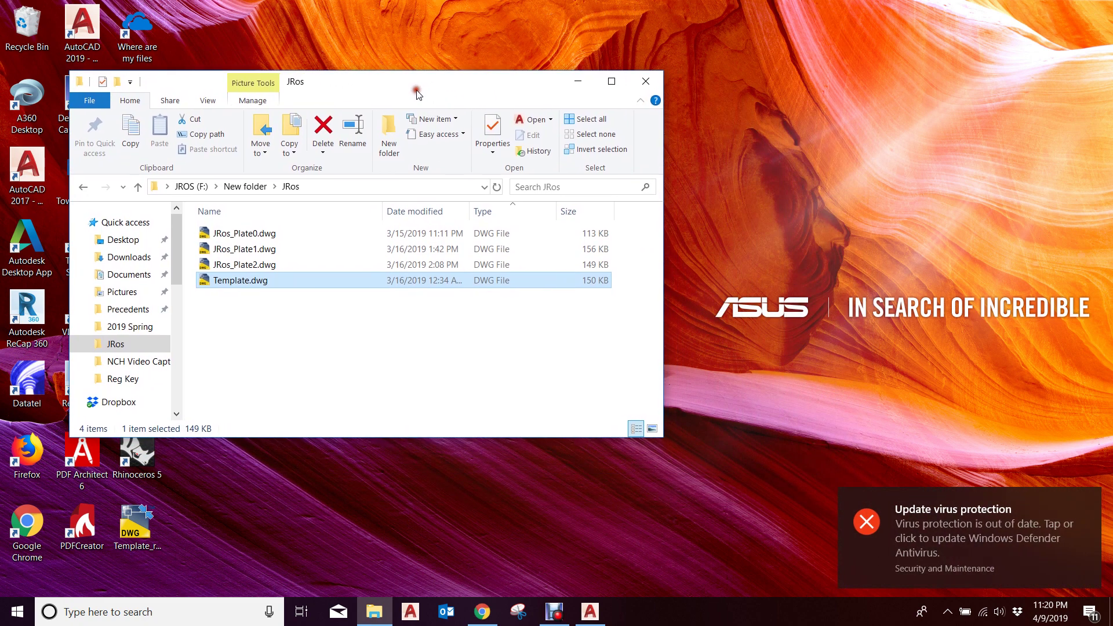
click(990, 538)
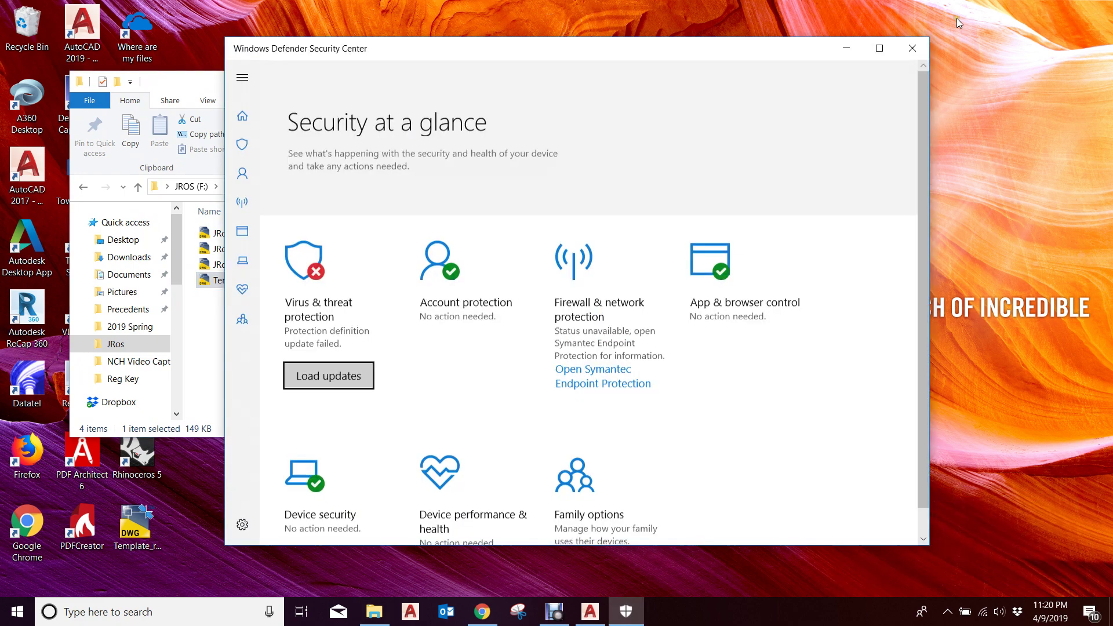
click(911, 48)
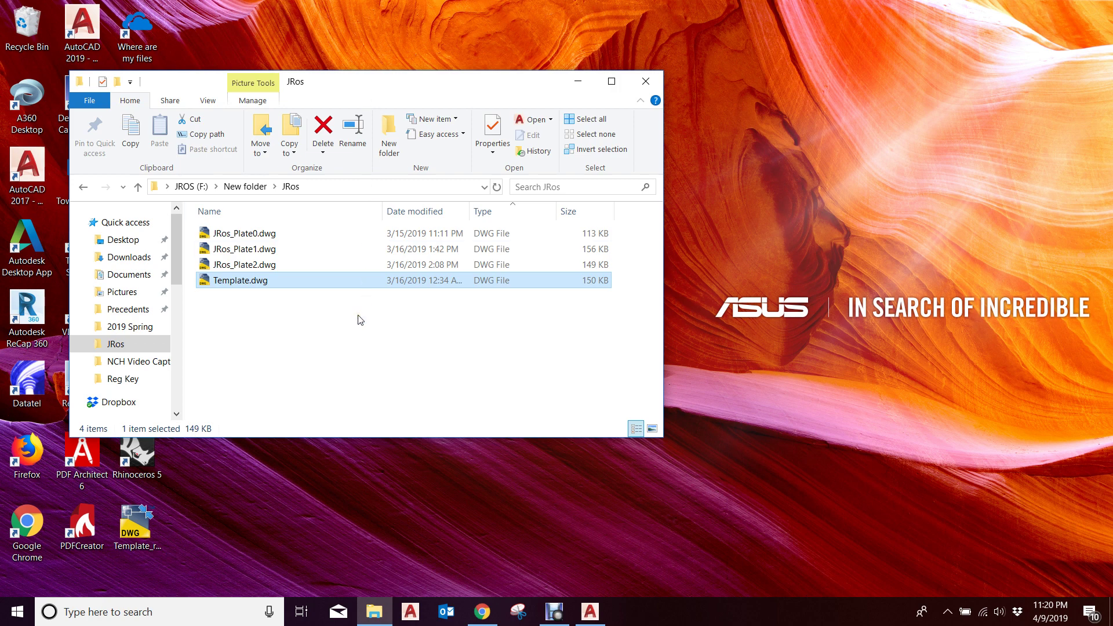
double_click(366, 283)
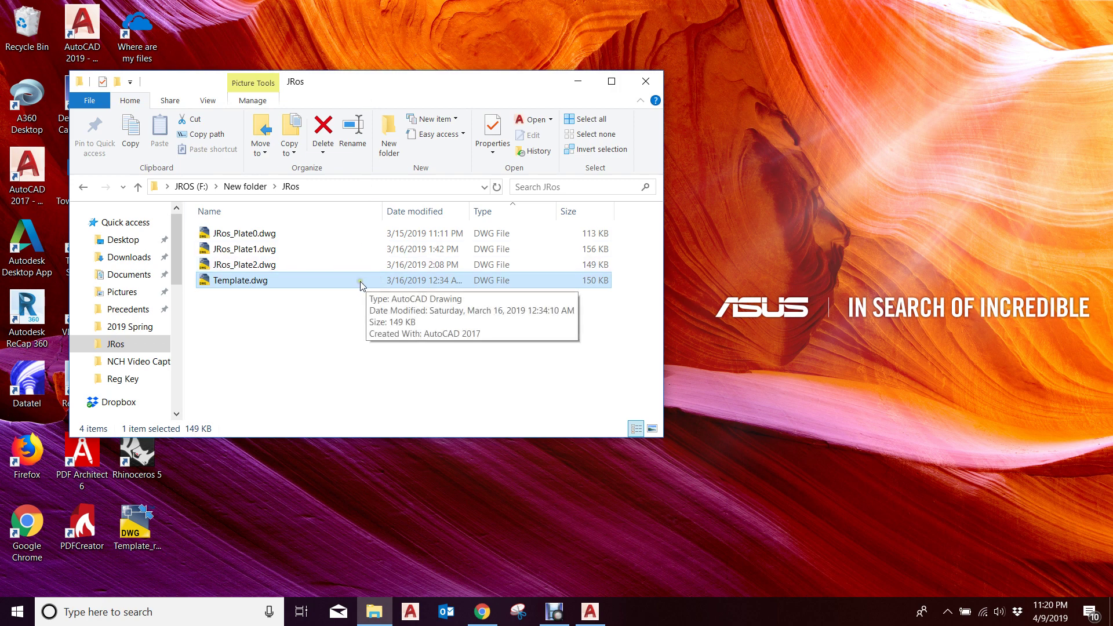
- Switch to the browser and read the Xref definition and the Xrefs Overview section of the Land F/X documentation page
click(482, 610)
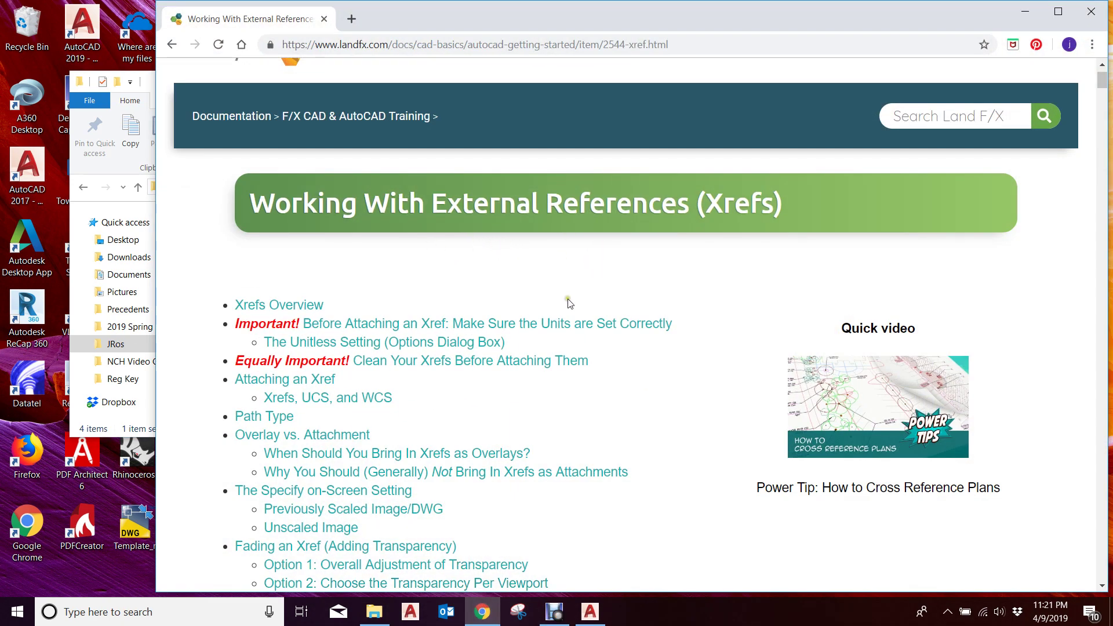
scroll(497, 316, down, 1)
scroll(498, 316, down, 10)
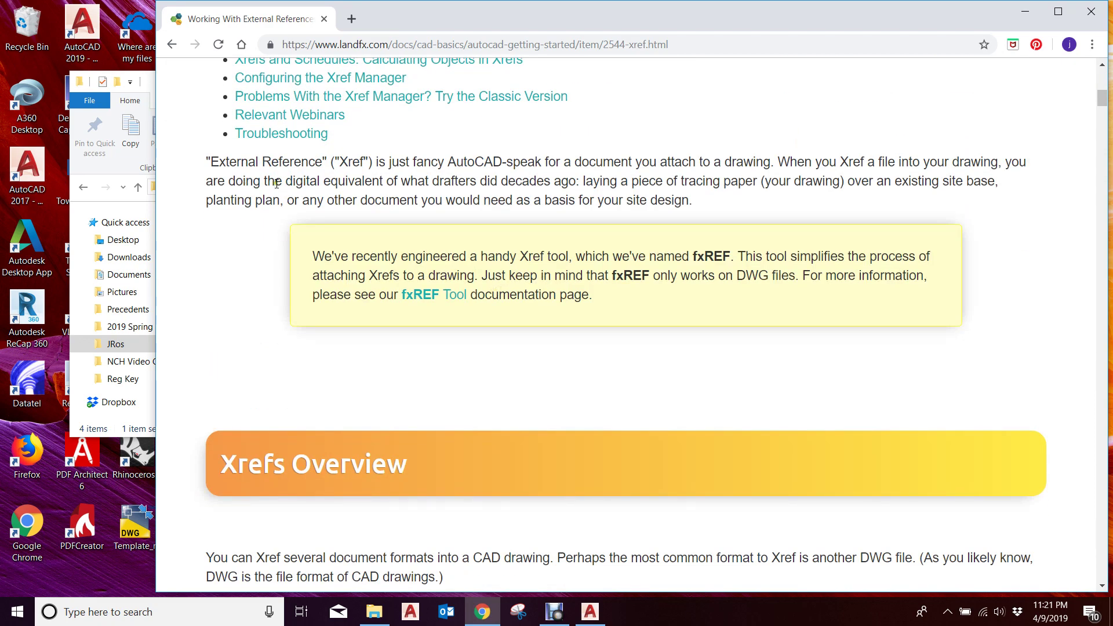
drag(213, 164, 817, 196)
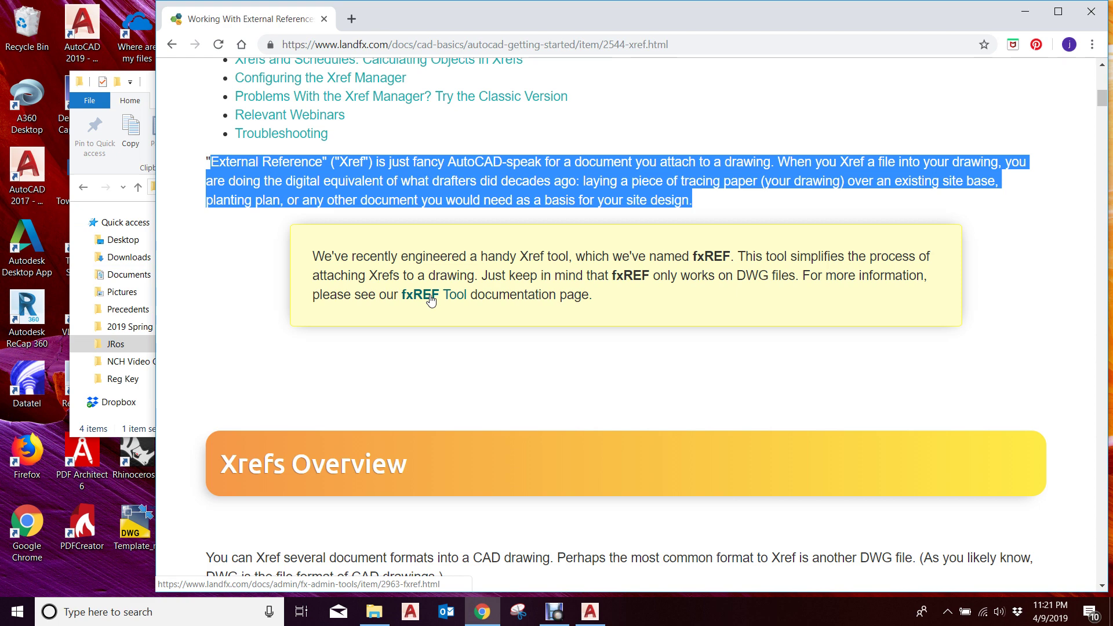
scroll(315, 417, down, 3)
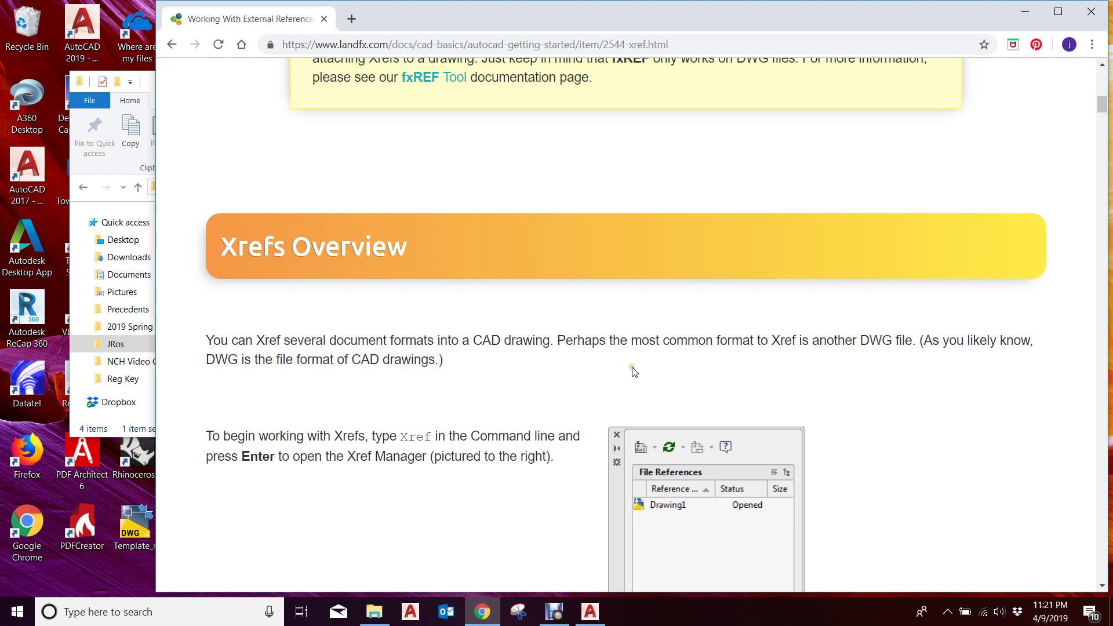
scroll(633, 370, down, 5)
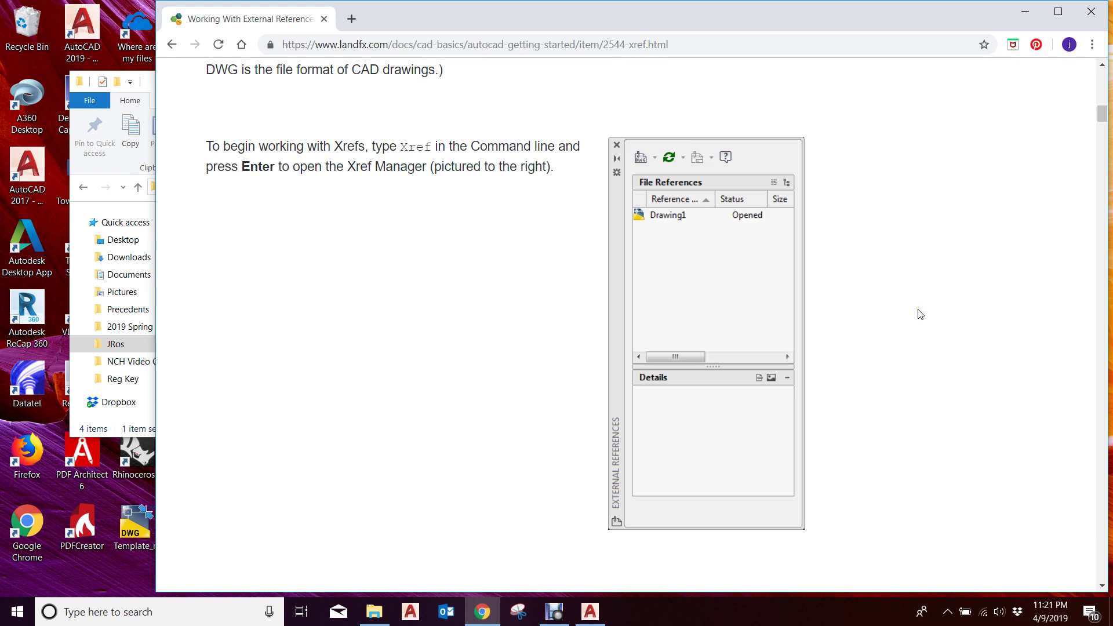
click(1025, 12)
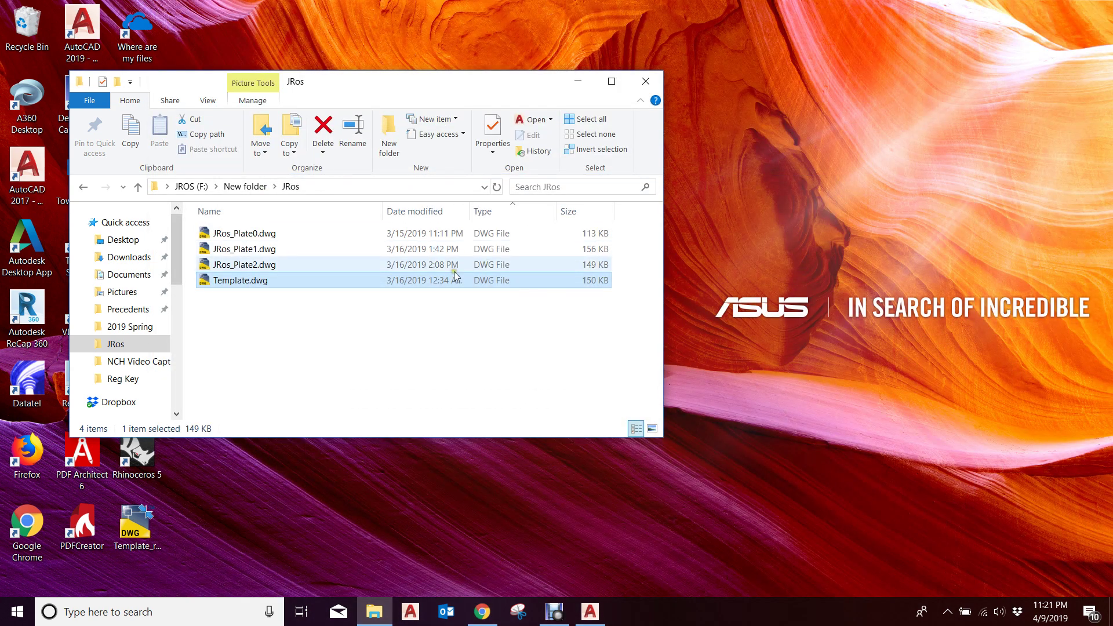
- Open Template.dwg from the JRos folder in AutoCAD, accept the non-student-version notice, and close the External References palette
drag(353, 87, 535, 87)
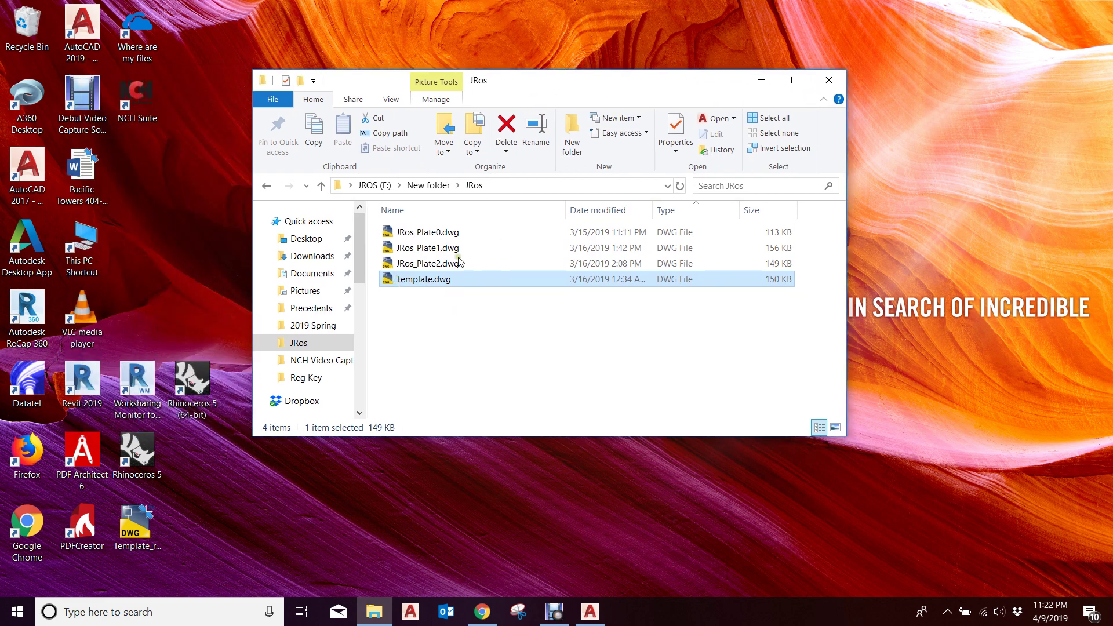
double_click(390, 279)
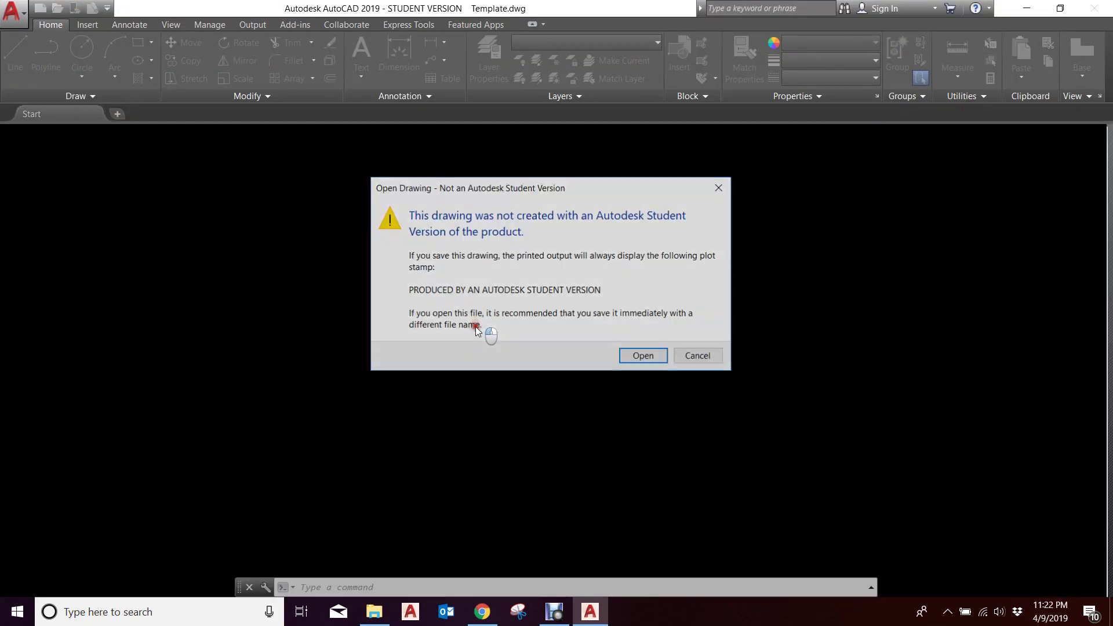
click(641, 356)
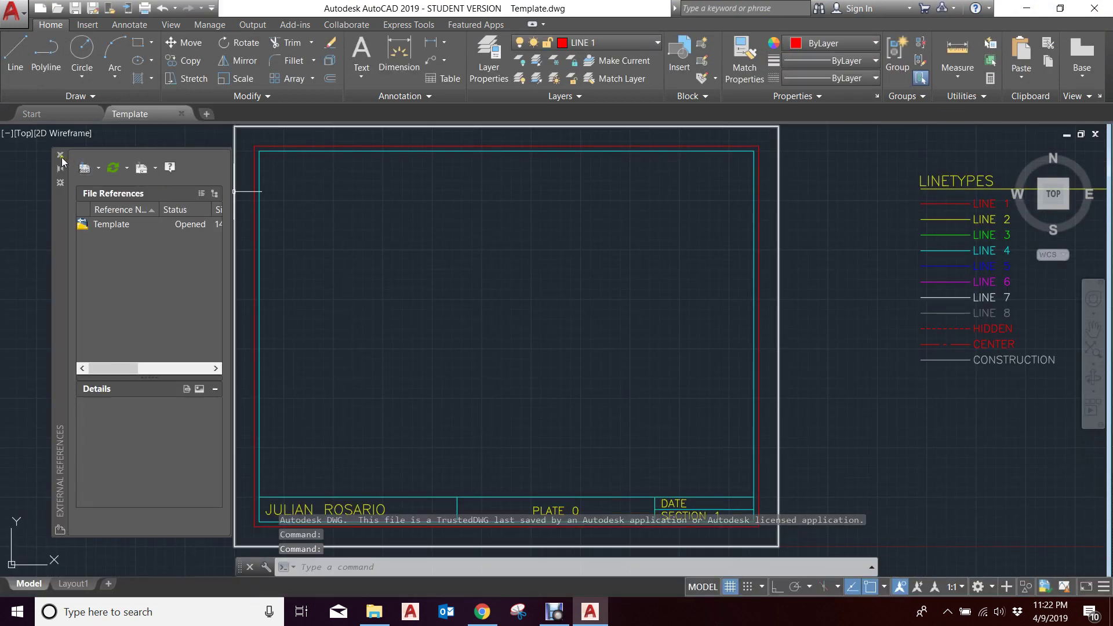
click(60, 155)
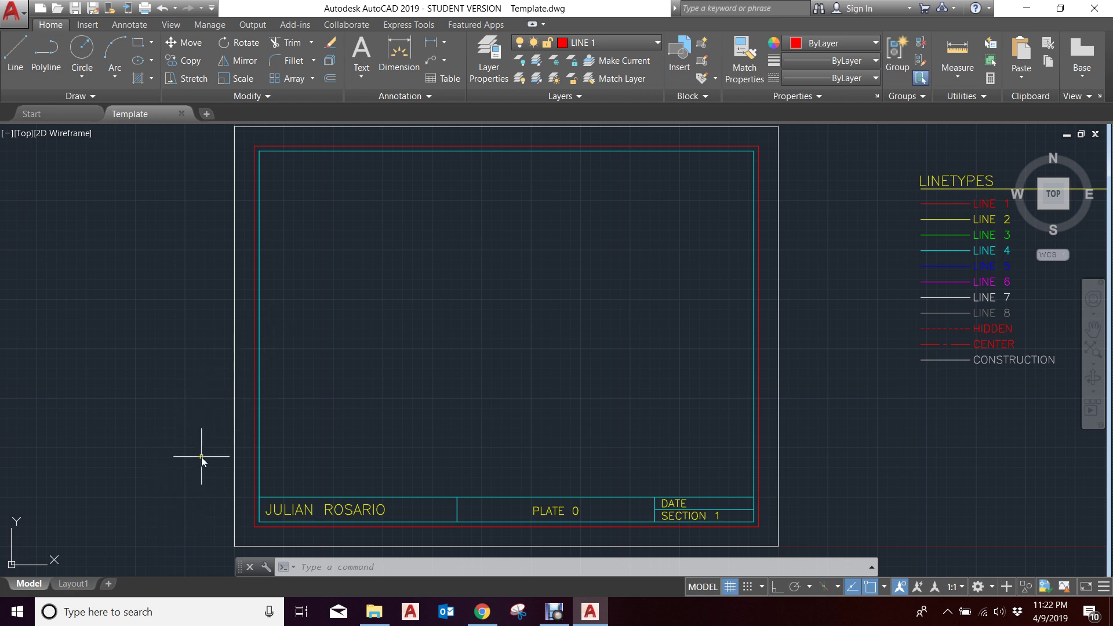
- Look over the paper space sheet of Layout1 and return to model space
click(75, 584)
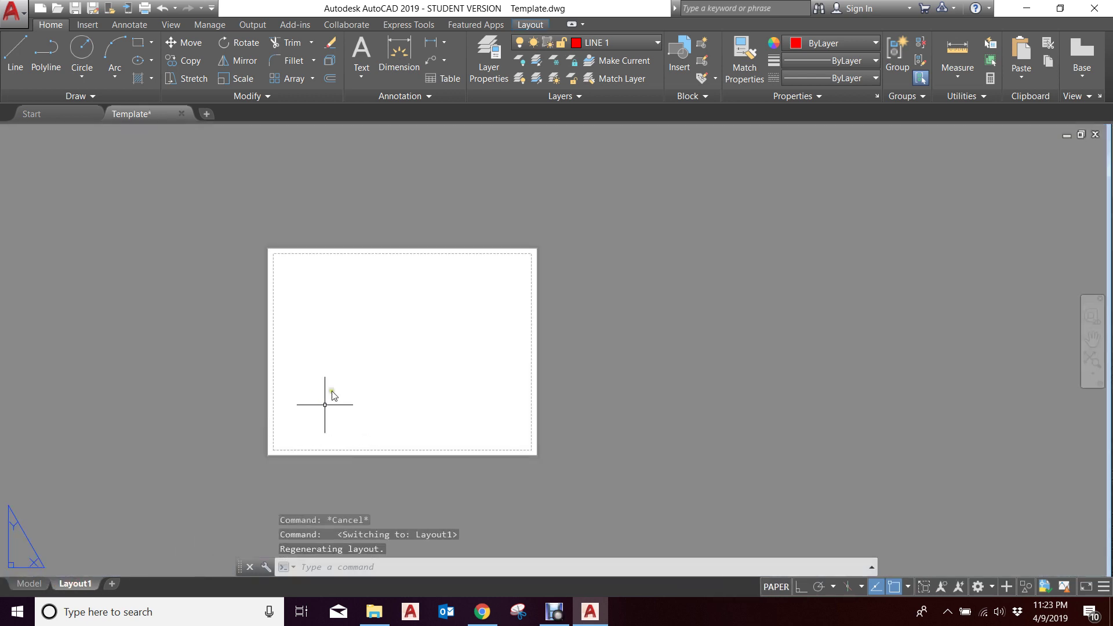
scroll(648, 258, down, 2)
scroll(503, 250, up, 2)
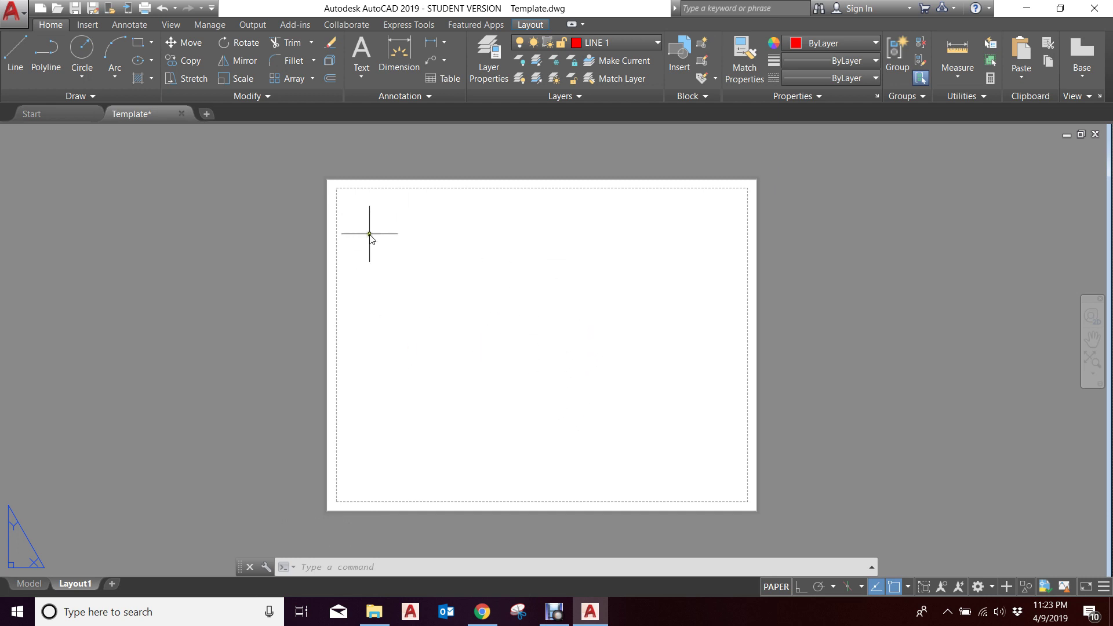
click(29, 584)
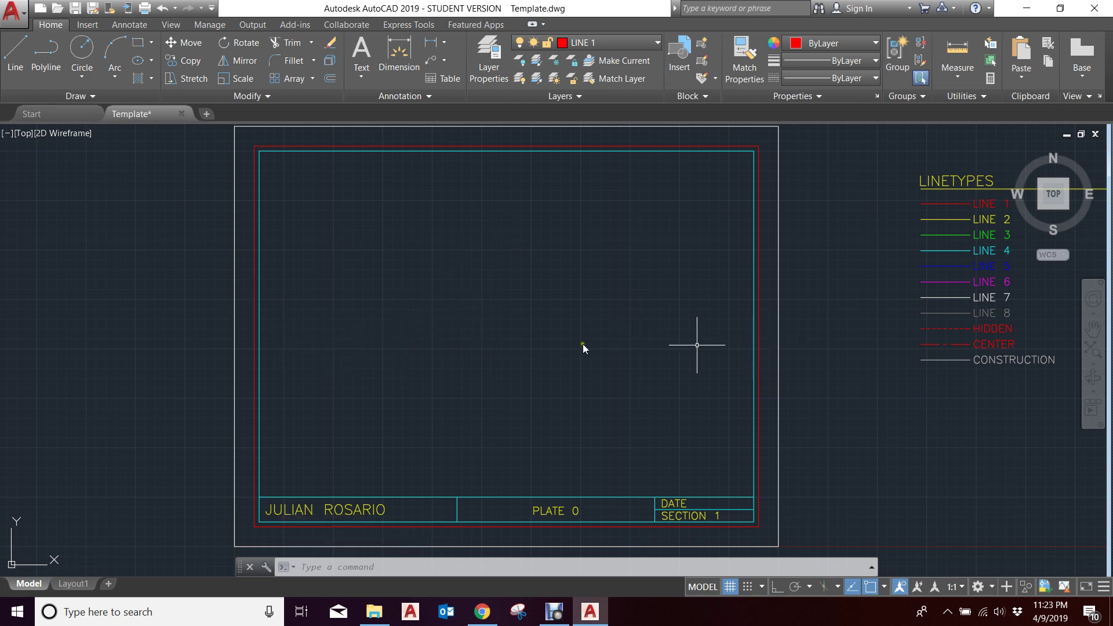
- Delete the whole LINETYPES legend beside the title block in model space
scroll(591, 324, down, 2)
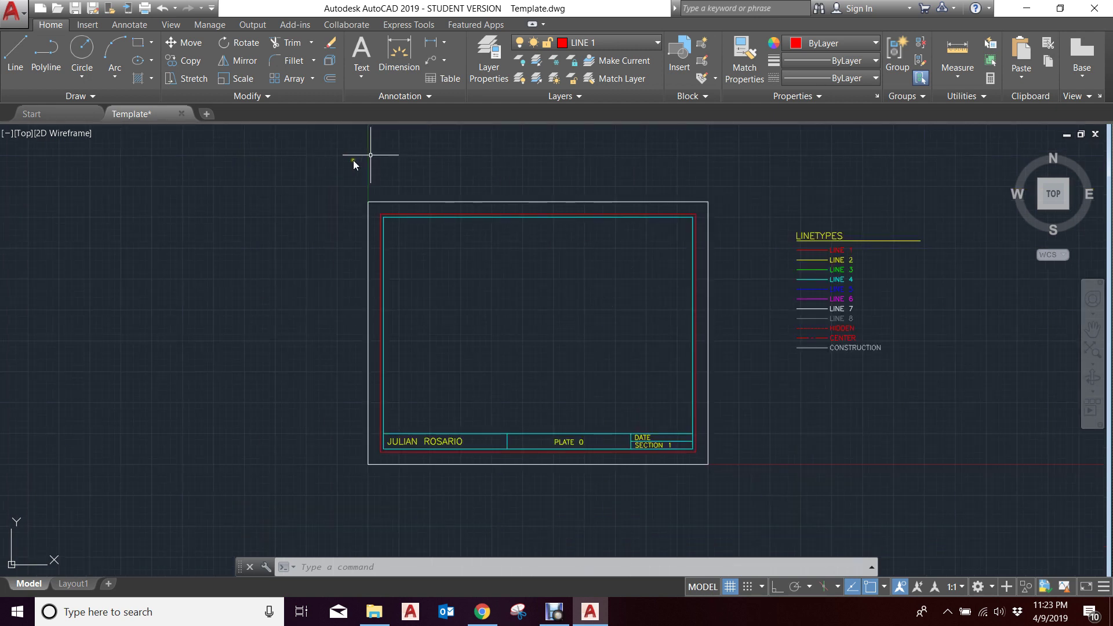
click(329, 159)
click(733, 493)
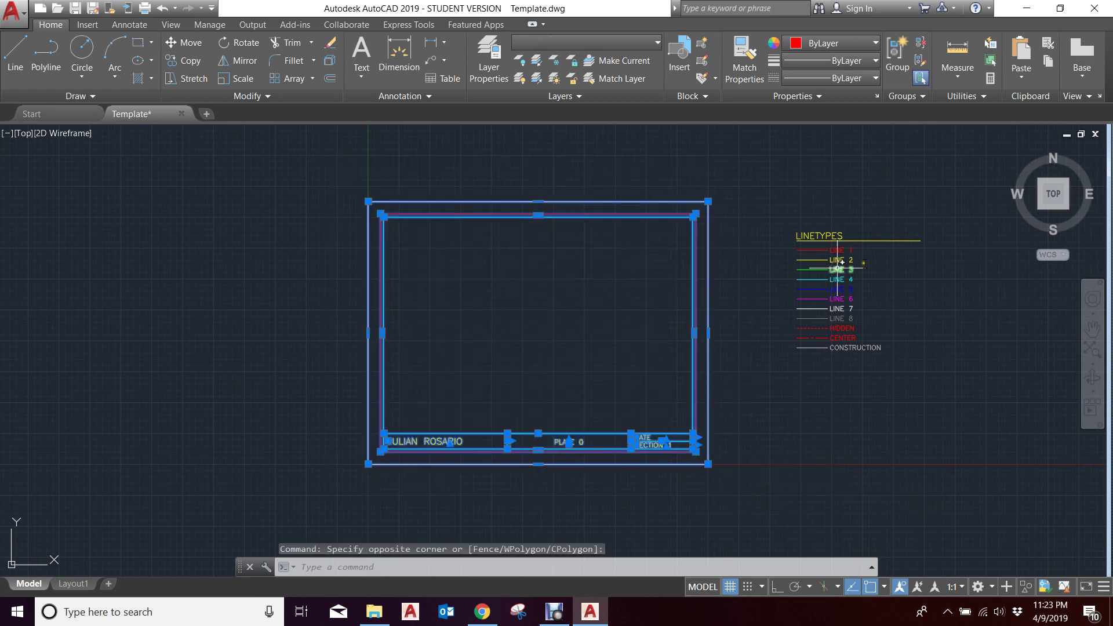
key(Escape)
click(946, 385)
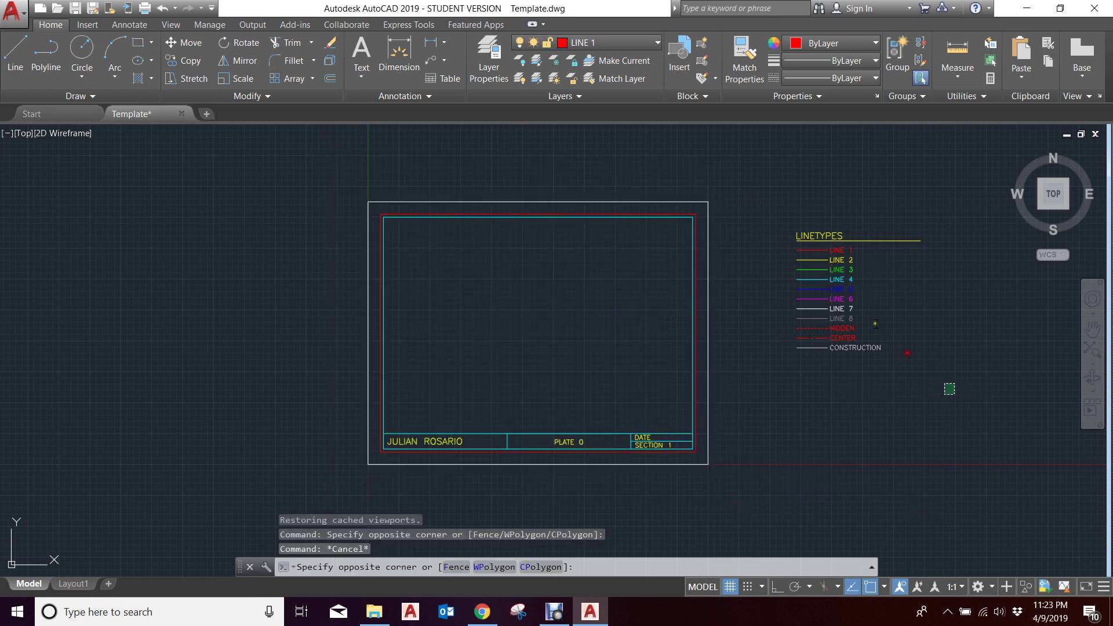
click(775, 191)
key(Delete)
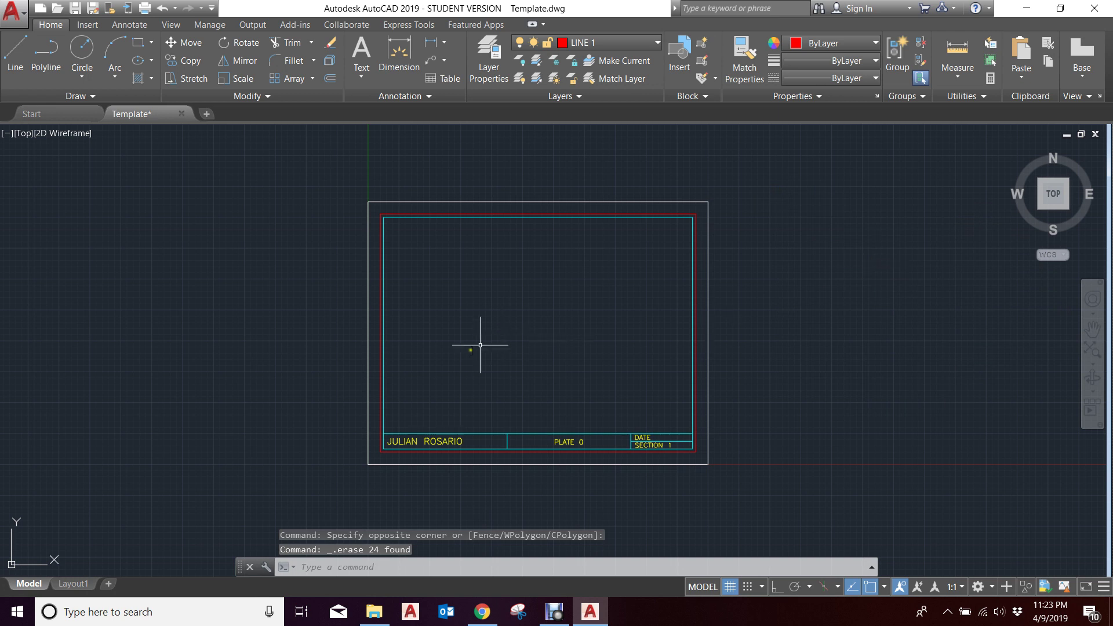
scroll(492, 346, up, 2)
scroll(464, 371, down, 2)
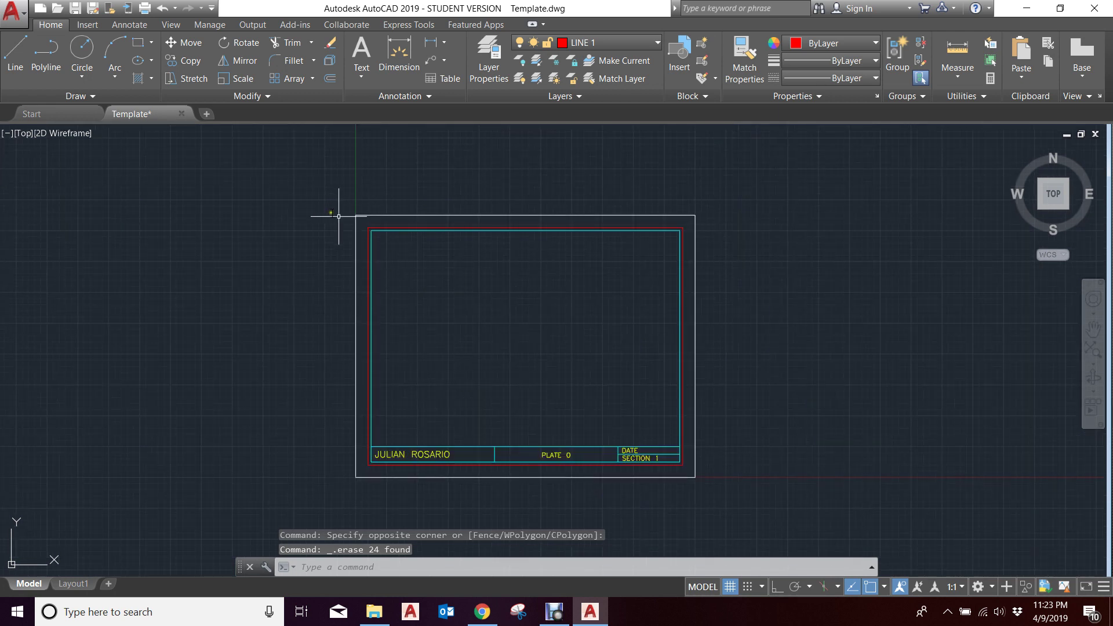
click(322, 189)
key(Escape)
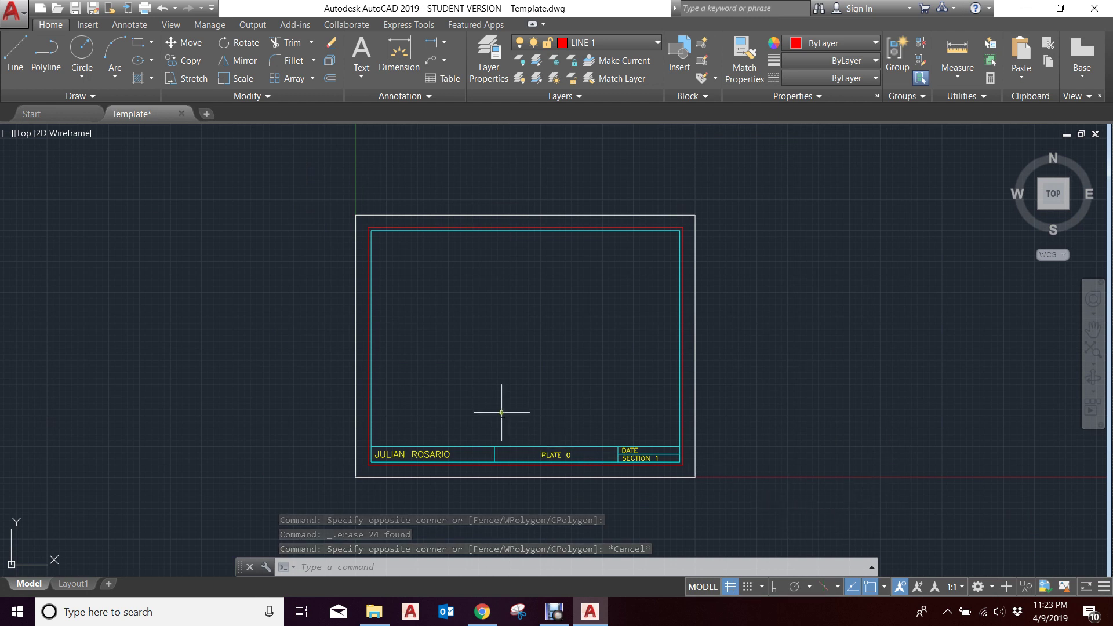
- Select the outer border rectangle around the title block and examine its corners up close
click(360, 478)
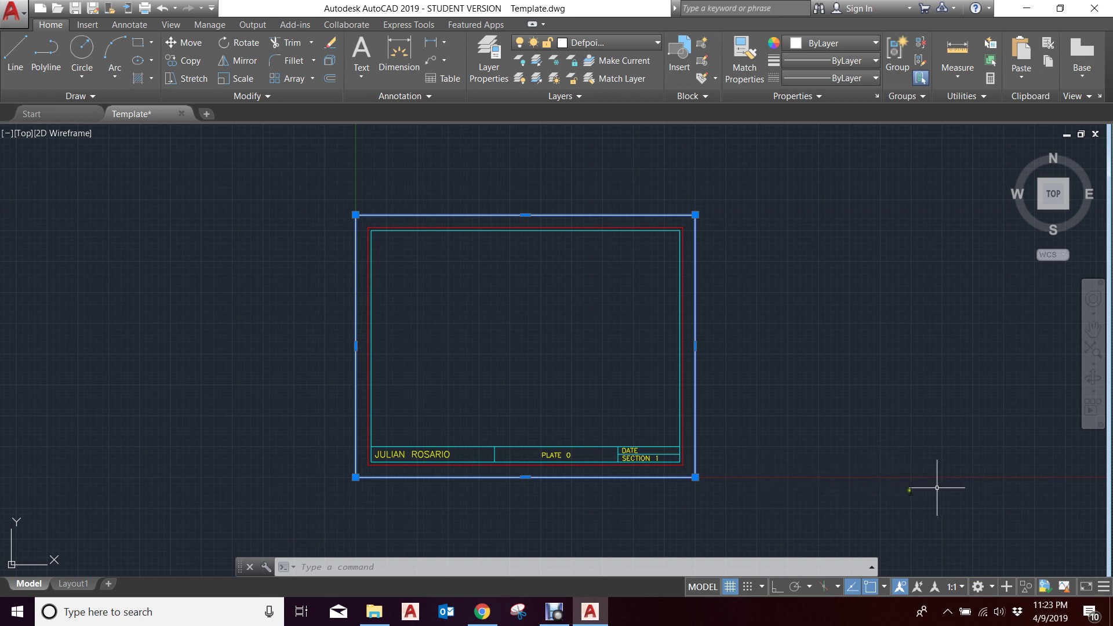
scroll(673, 478, up, 5)
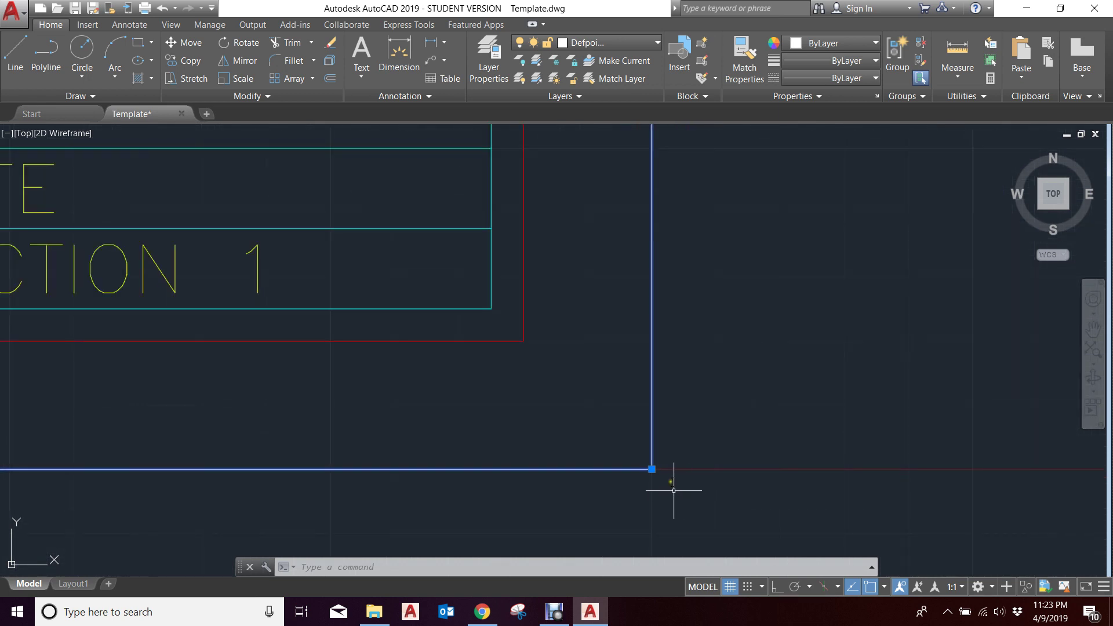
scroll(674, 478, down, 7)
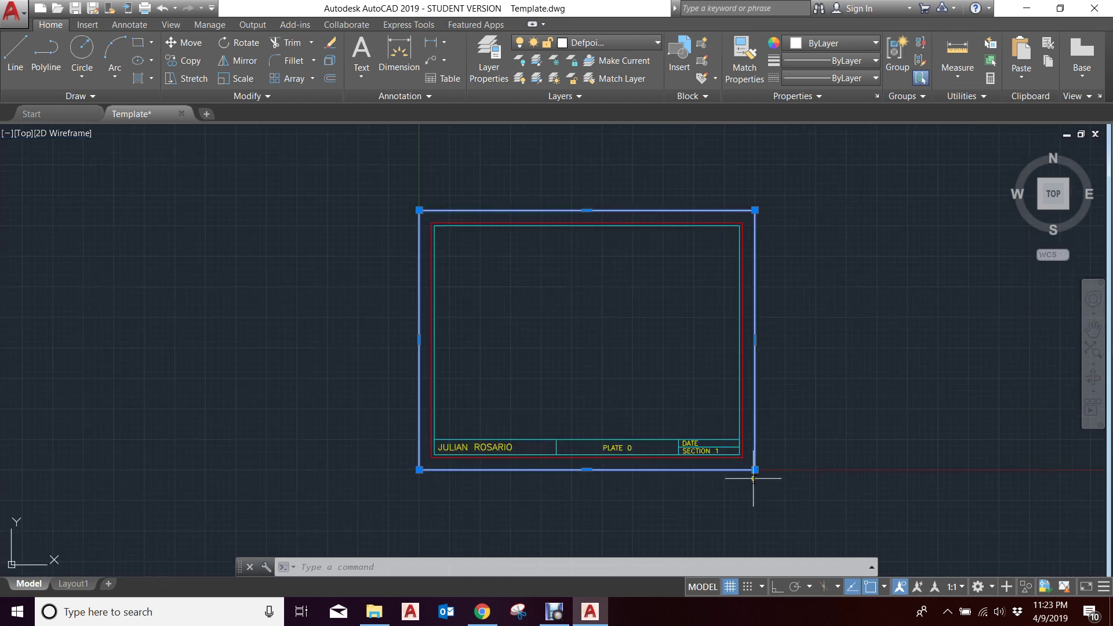
scroll(553, 301, up, 4)
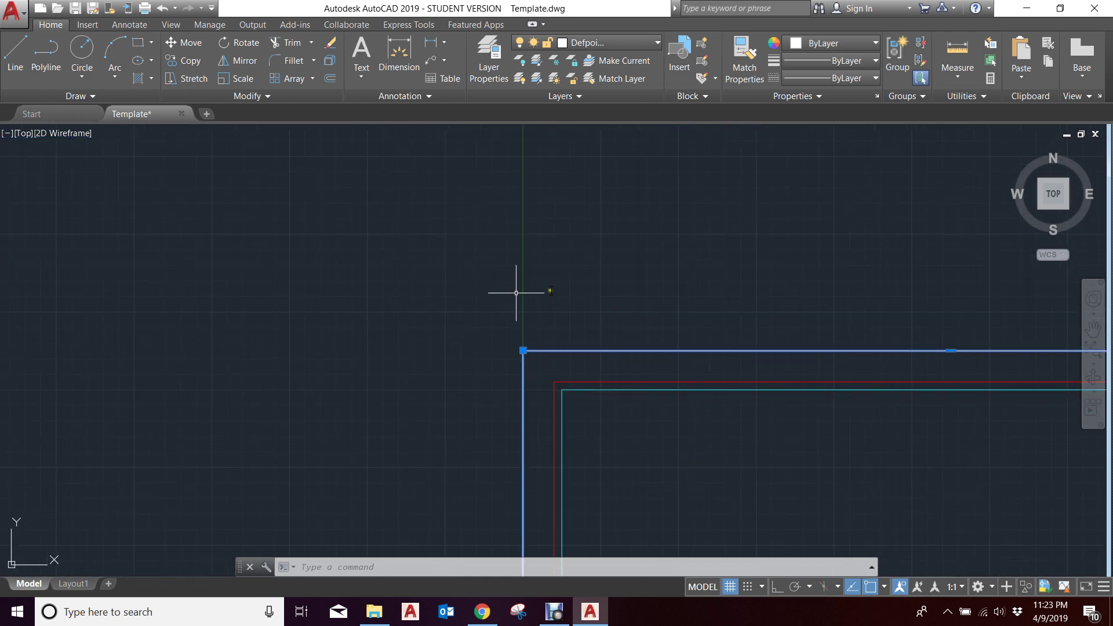
mouse_move(537, 308)
middle_down()
mouse_move(517, 308)
mouse_move(496, 215)
middle_up()
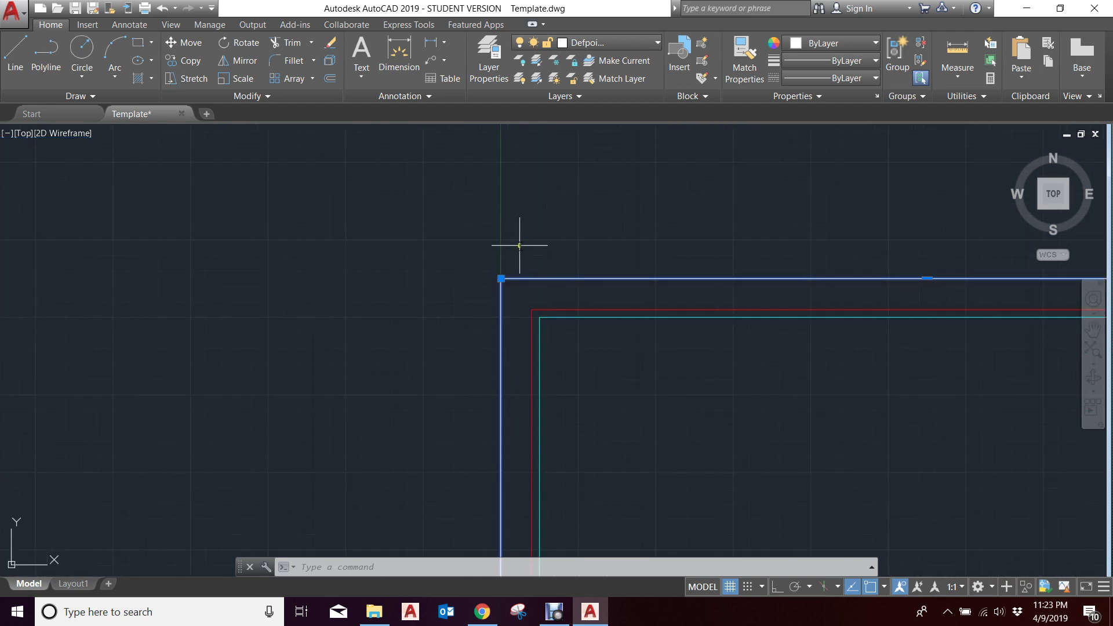
scroll(517, 241, down, 5)
scroll(524, 478, up, 4)
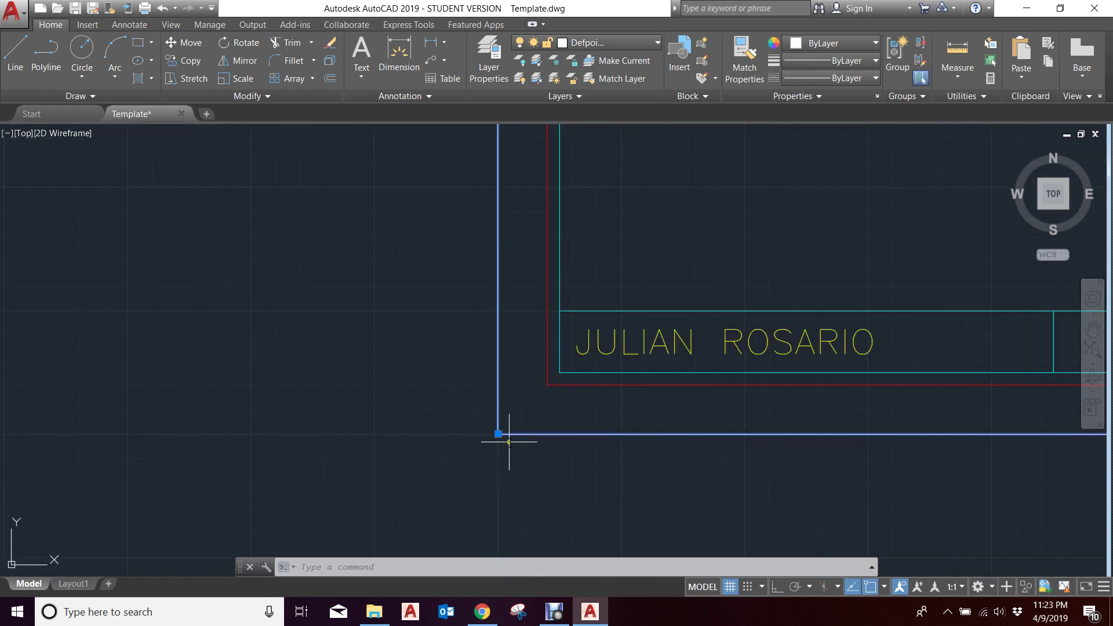
scroll(490, 446, down, 8)
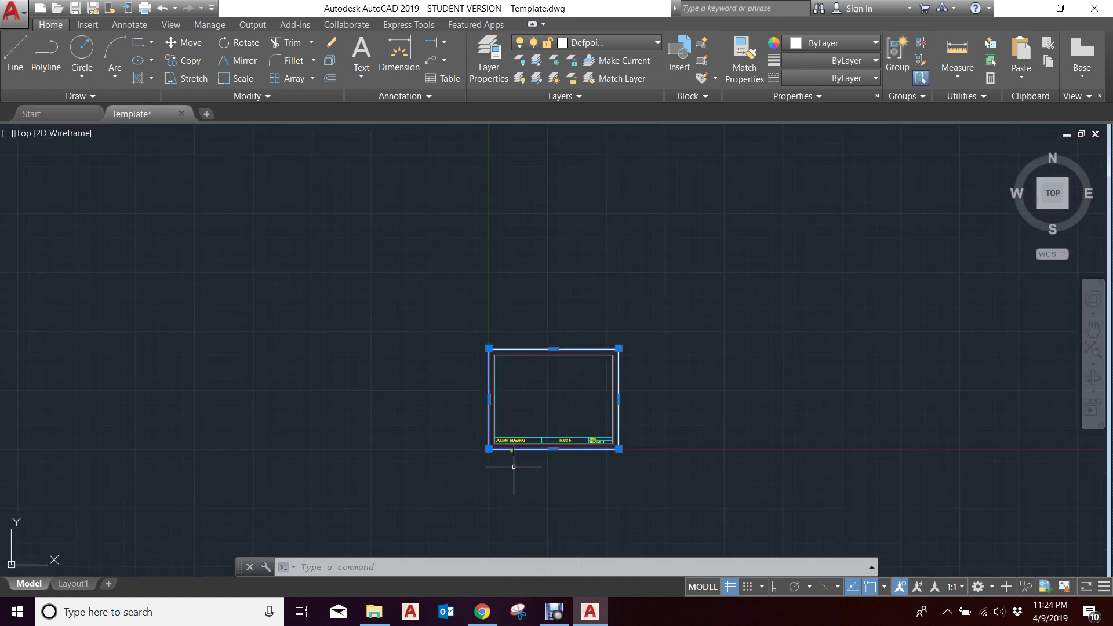
scroll(503, 442, up, 4)
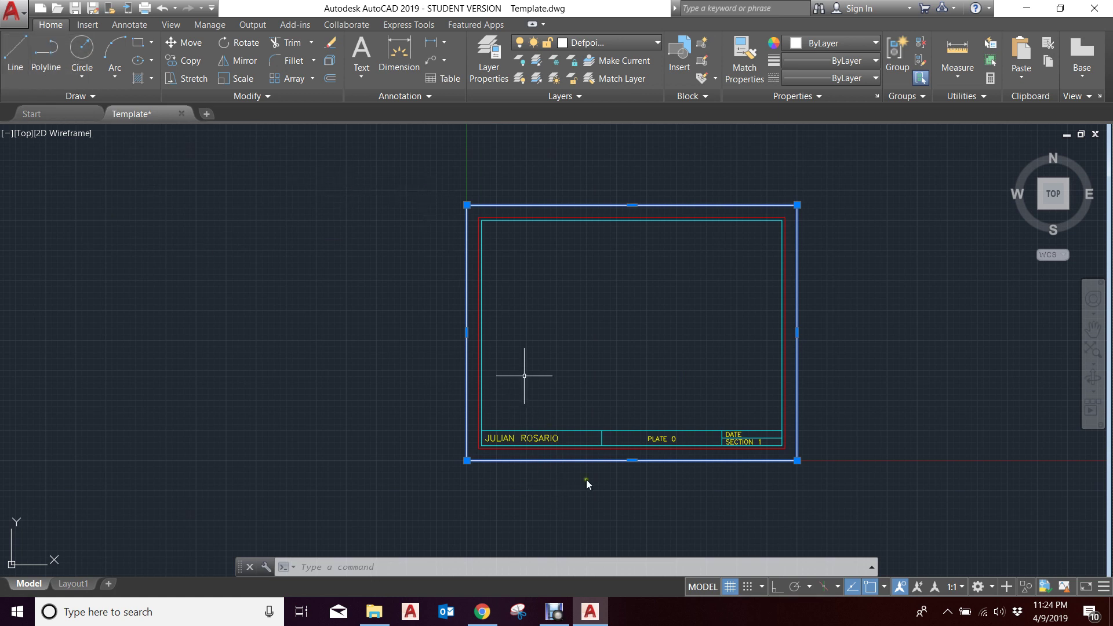
- Move the whole title block and borders about 7 5/8" up and to the right of the origin, using the outer border's lower-left corner as base point
click(410, 149)
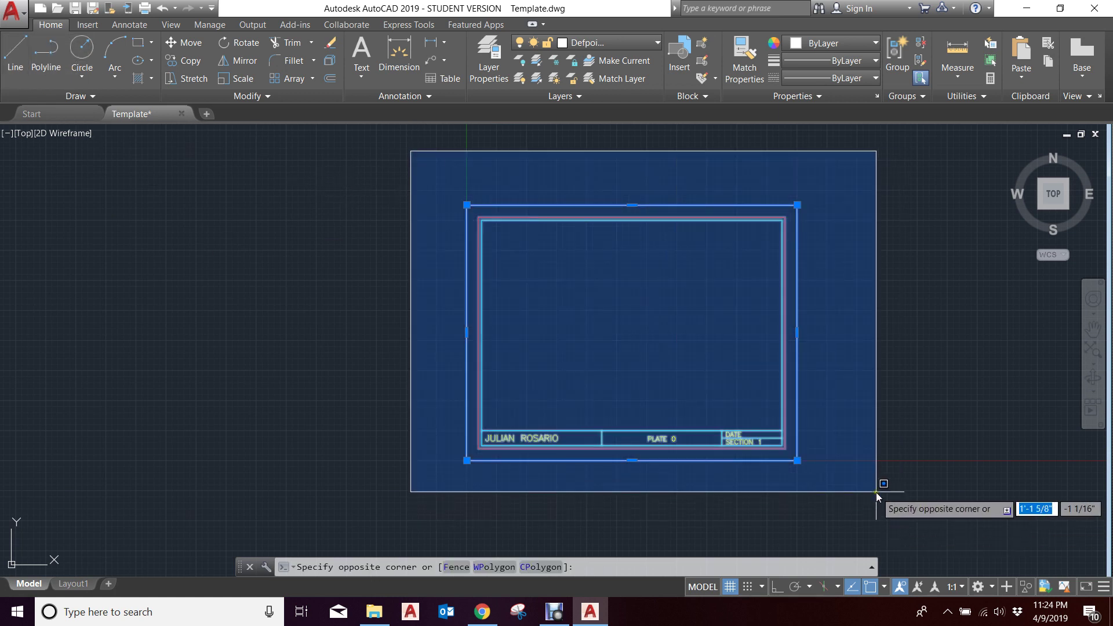
click(875, 489)
text(m)
key(Return)
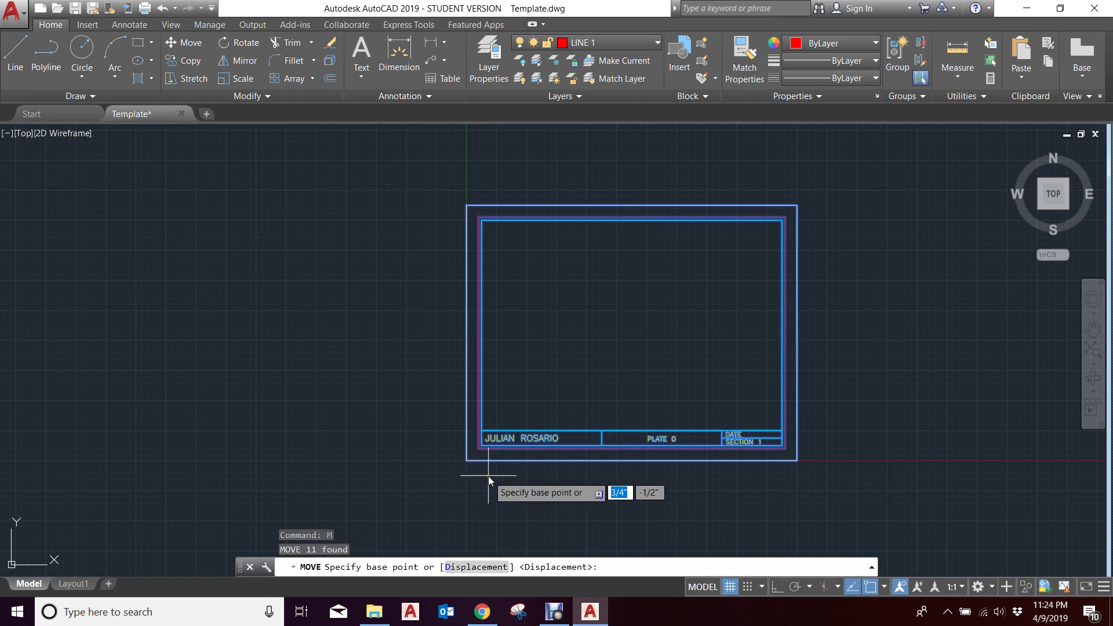
click(468, 461)
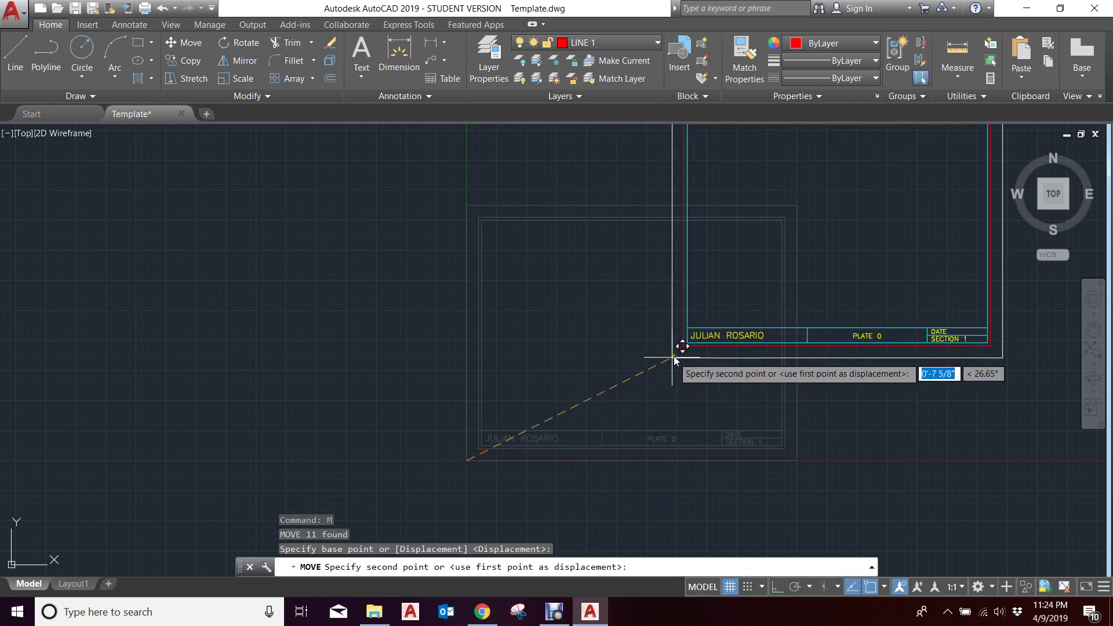
click(674, 355)
- Try to move the whole title block to 0,0, using the outer border's lower-left corner as base point
scroll(606, 418, down, 2)
click(614, 200)
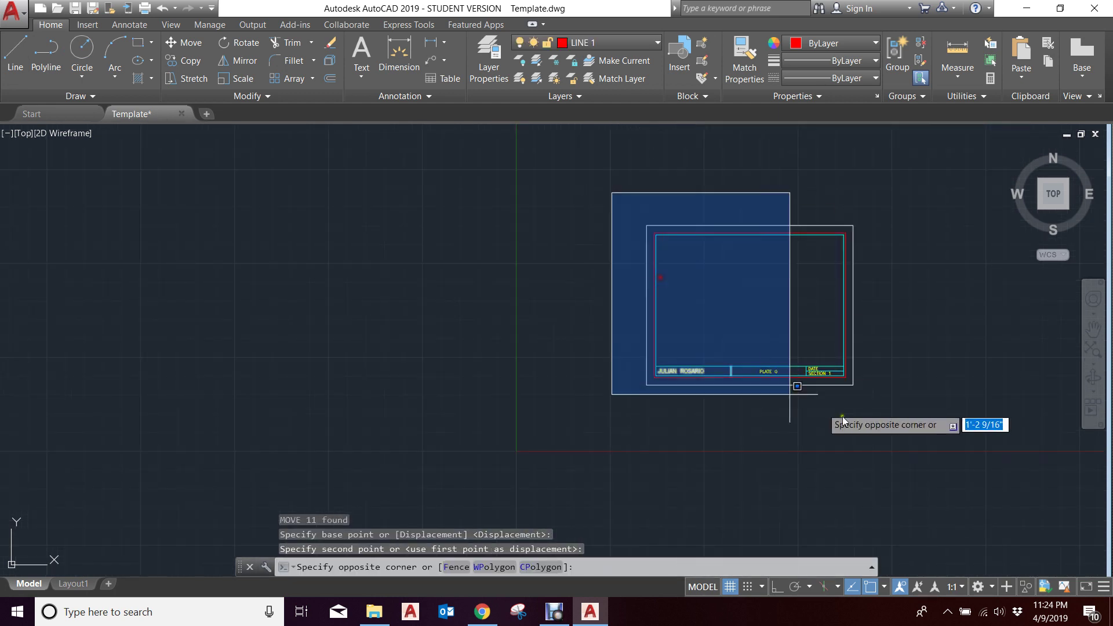
click(916, 425)
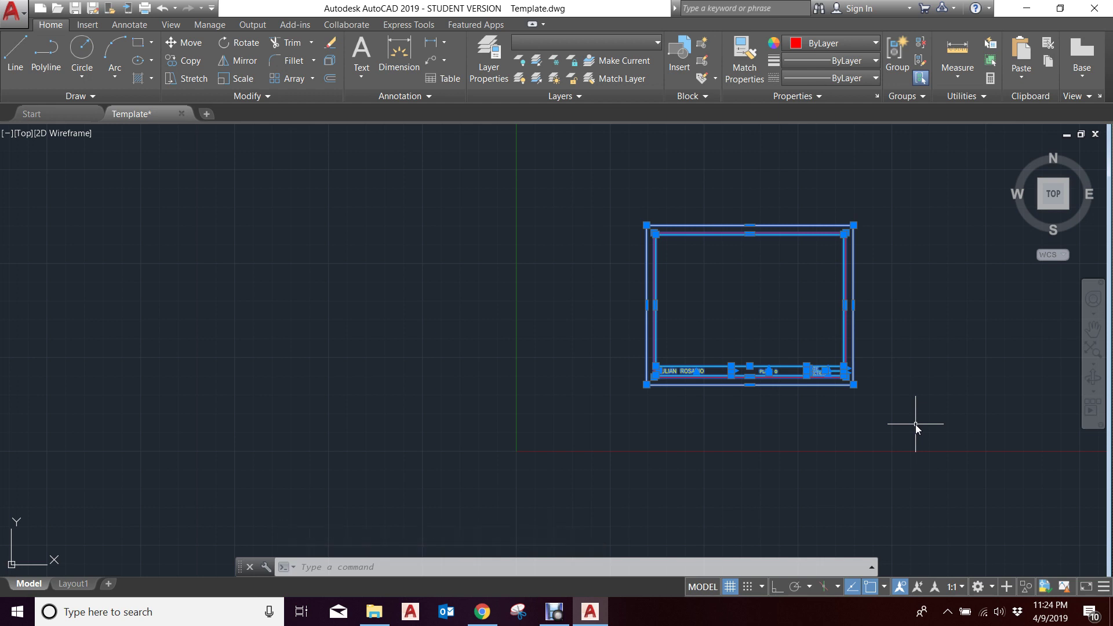
text(M)
key(Return)
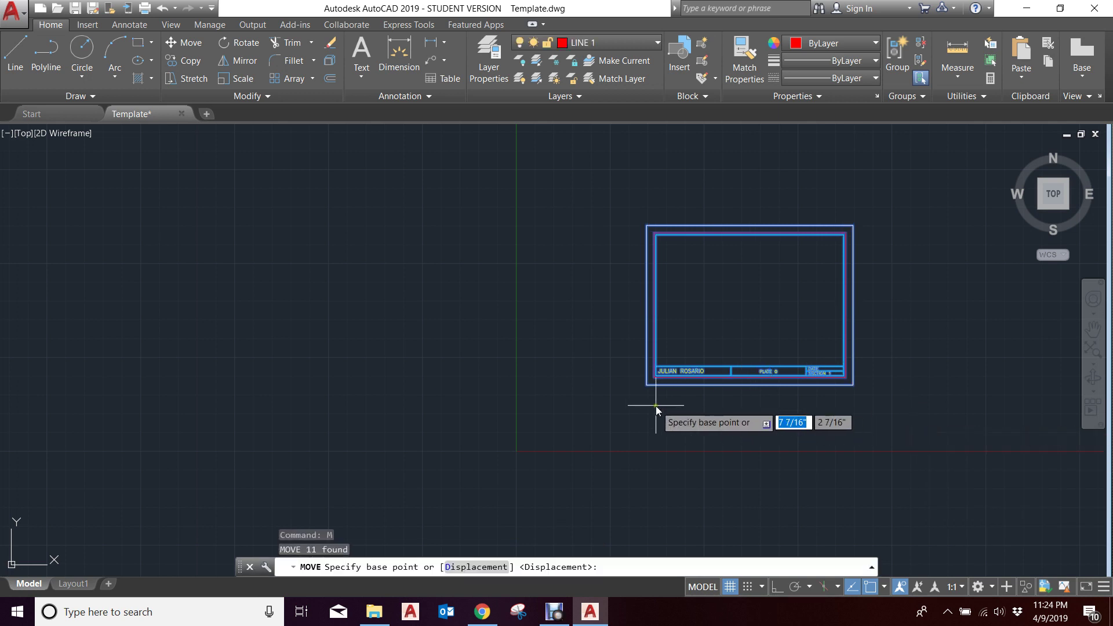
scroll(651, 383, up, 4)
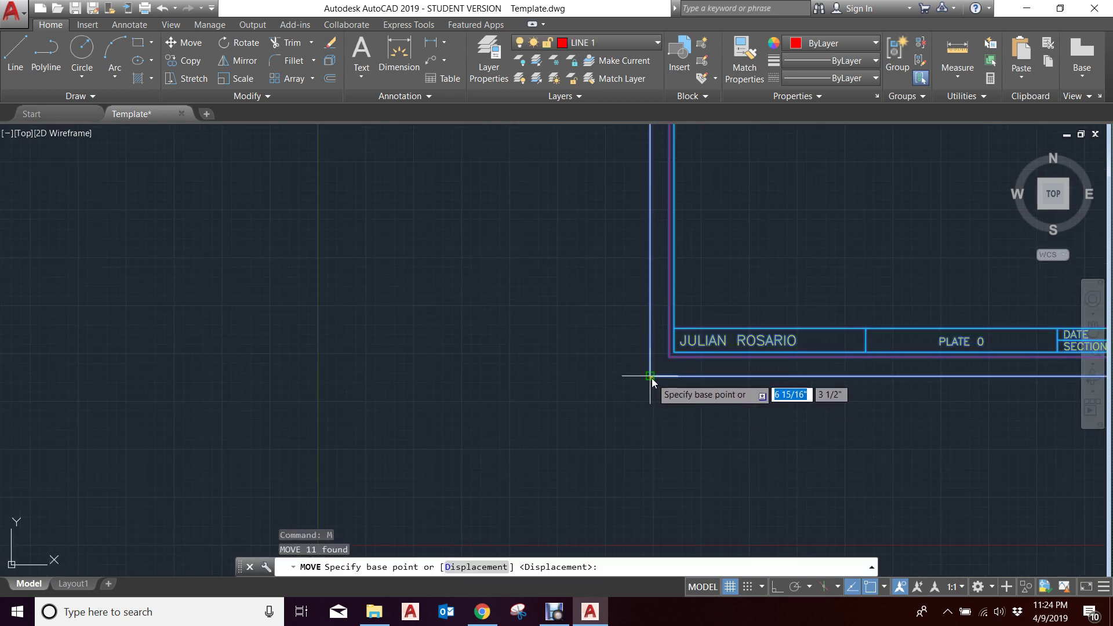
click(649, 375)
scroll(652, 376, down, 4)
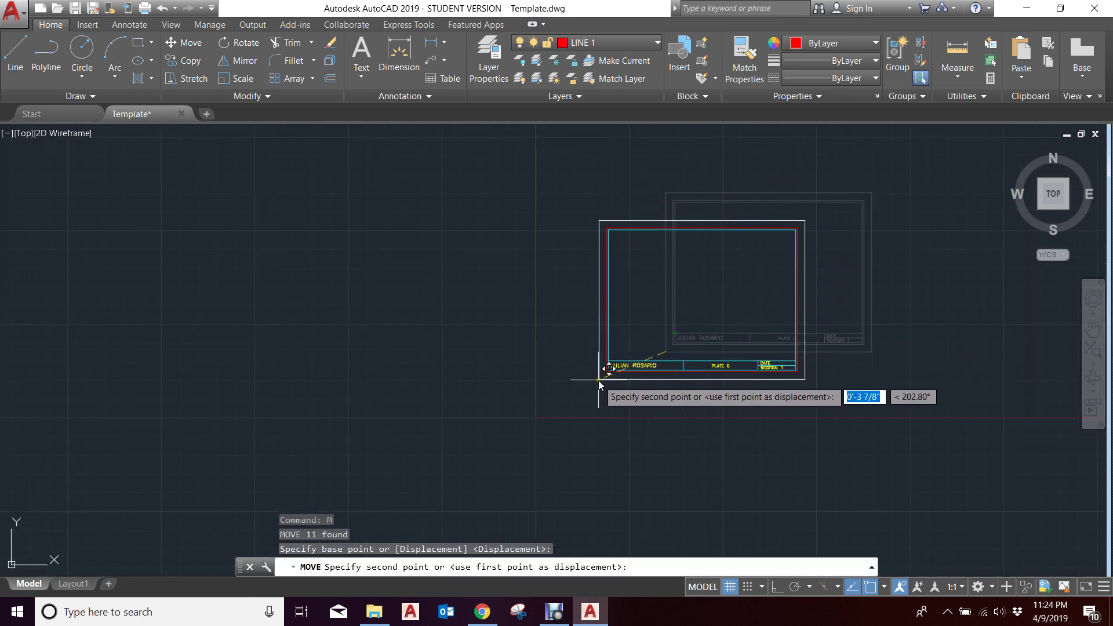
text(0)
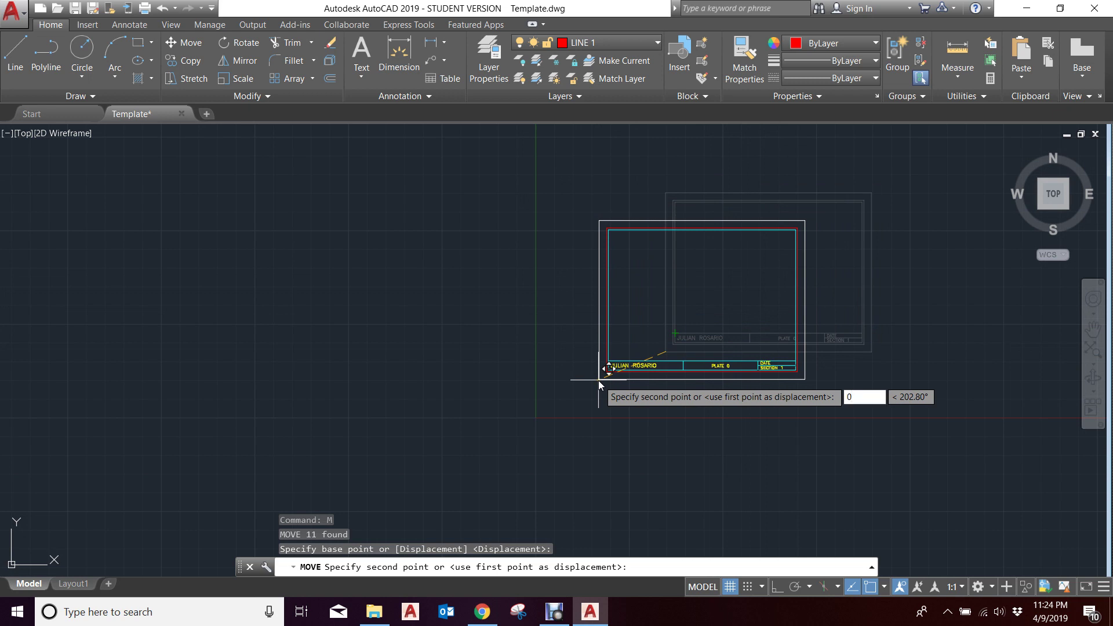
key(Tab)
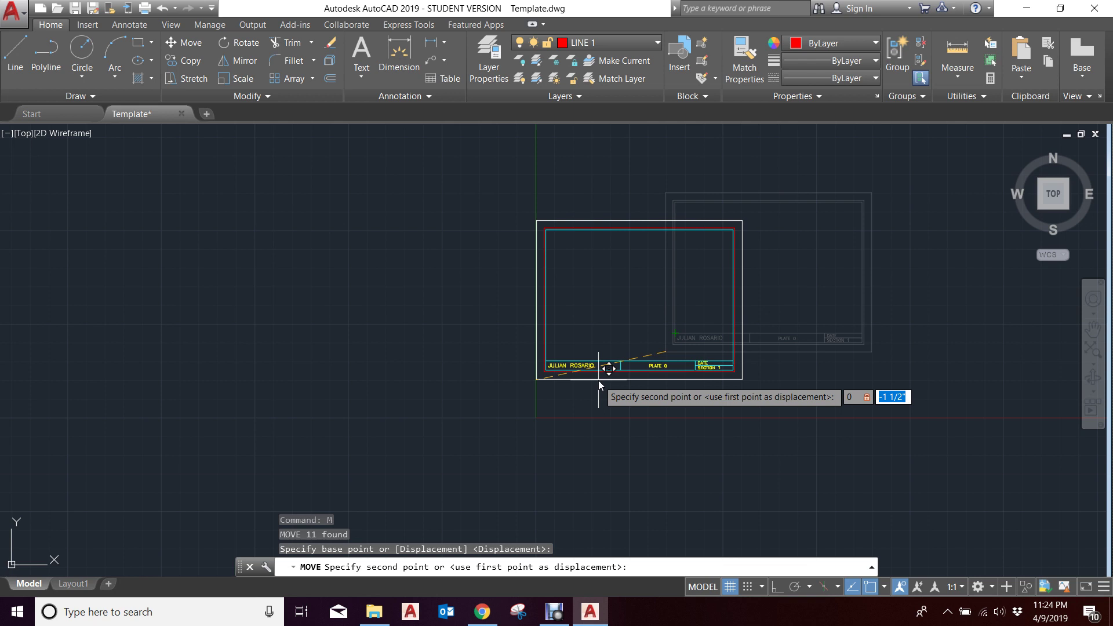
key(BackSpace)
key(Return)
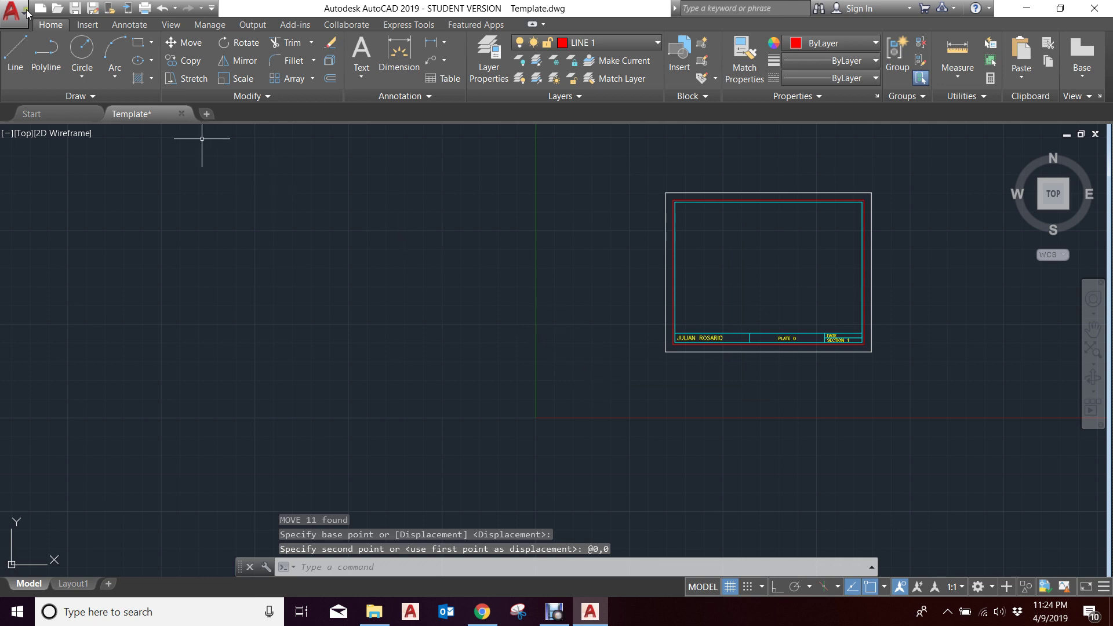
- Draw a temporary reference line starting at 0,0 and ending freely up and to the left of the origin
click(15, 58)
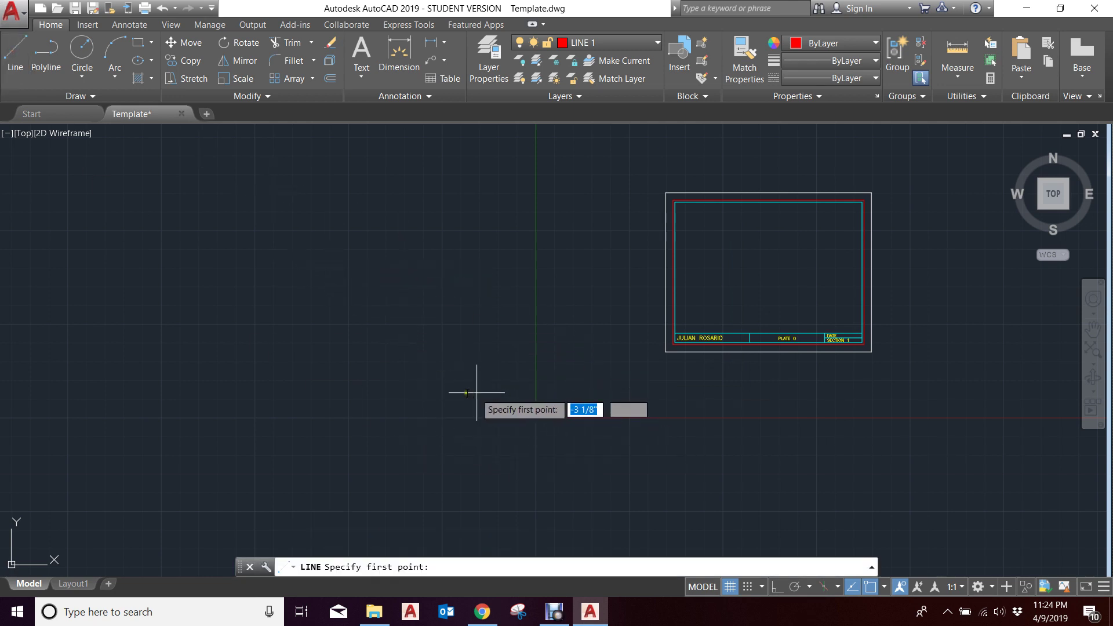
click(17, 57)
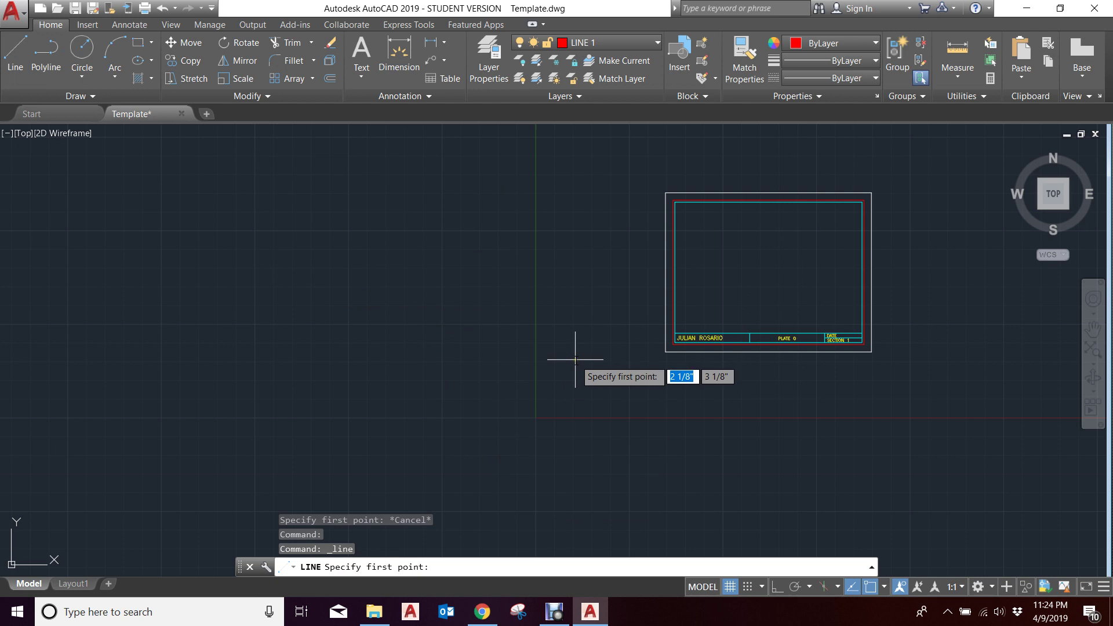
text(0)
key(Tab)
text(0)
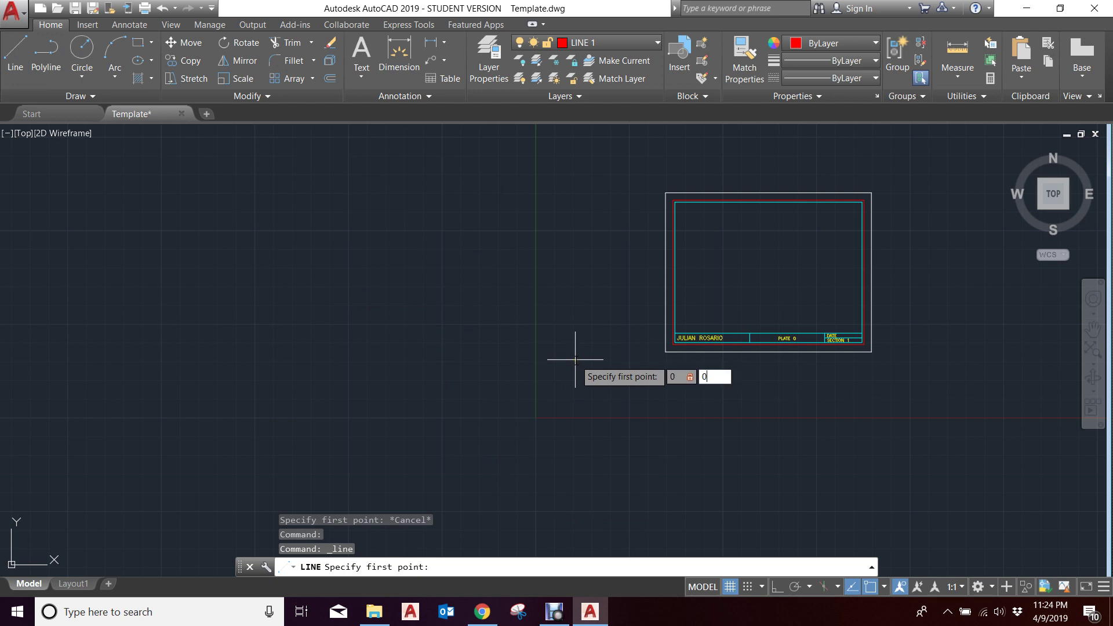
key(Return)
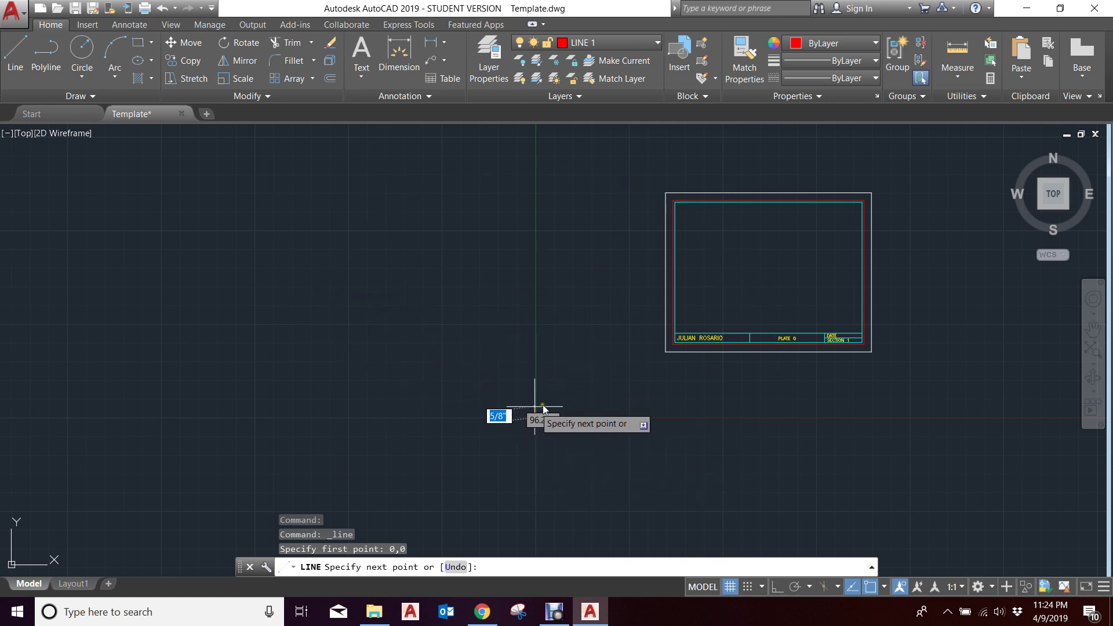
scroll(542, 417, up, 4)
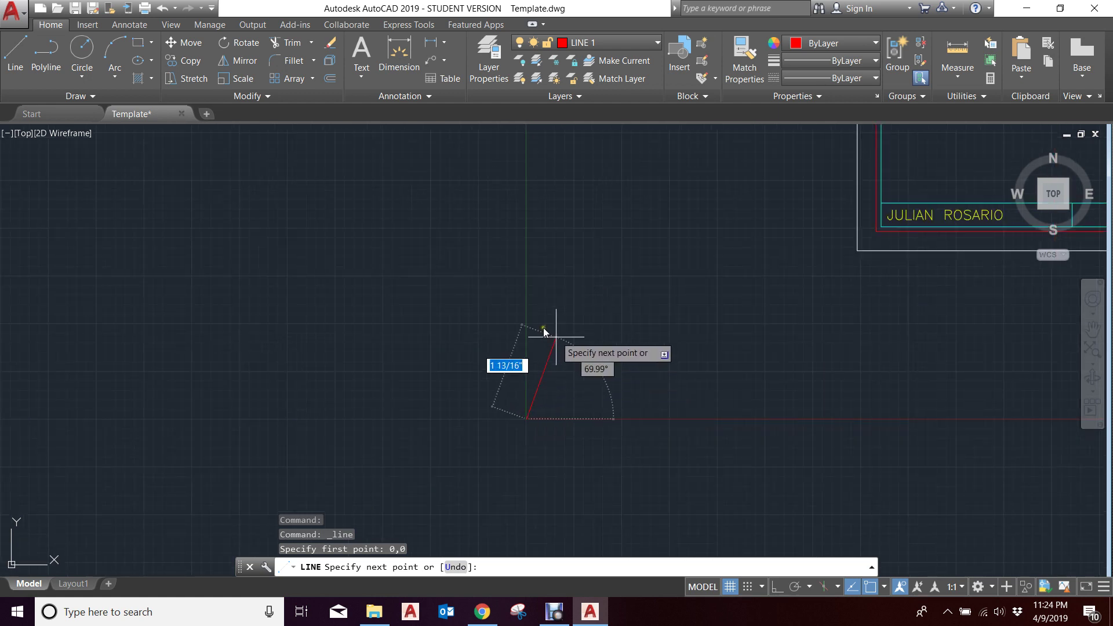
click(274, 251)
scroll(435, 481, down, 4)
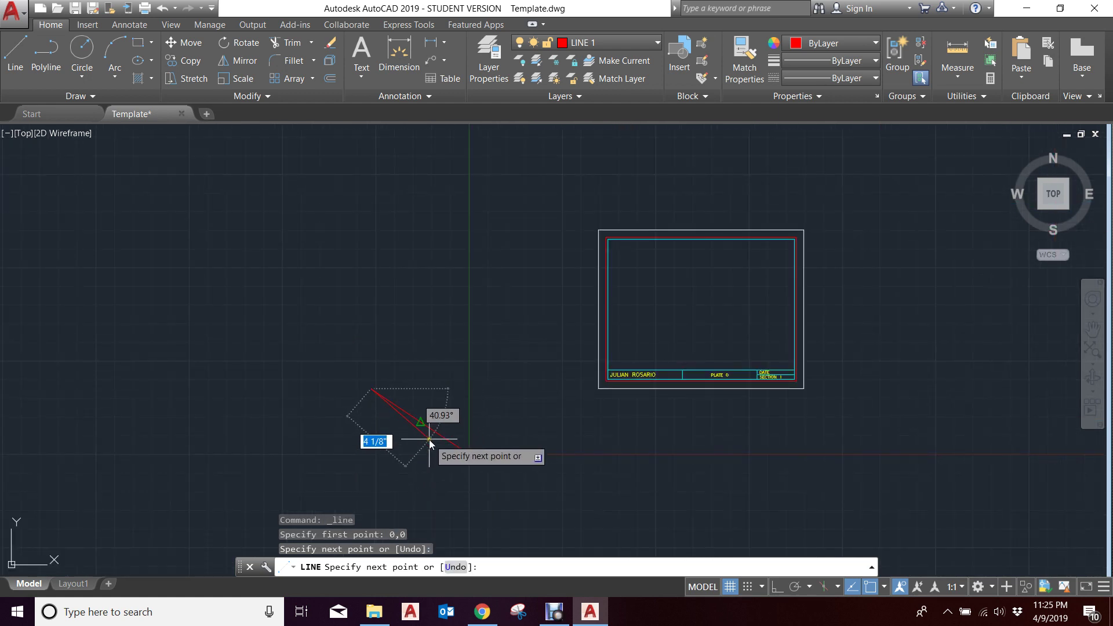
key(Return)
scroll(476, 449, up, 5)
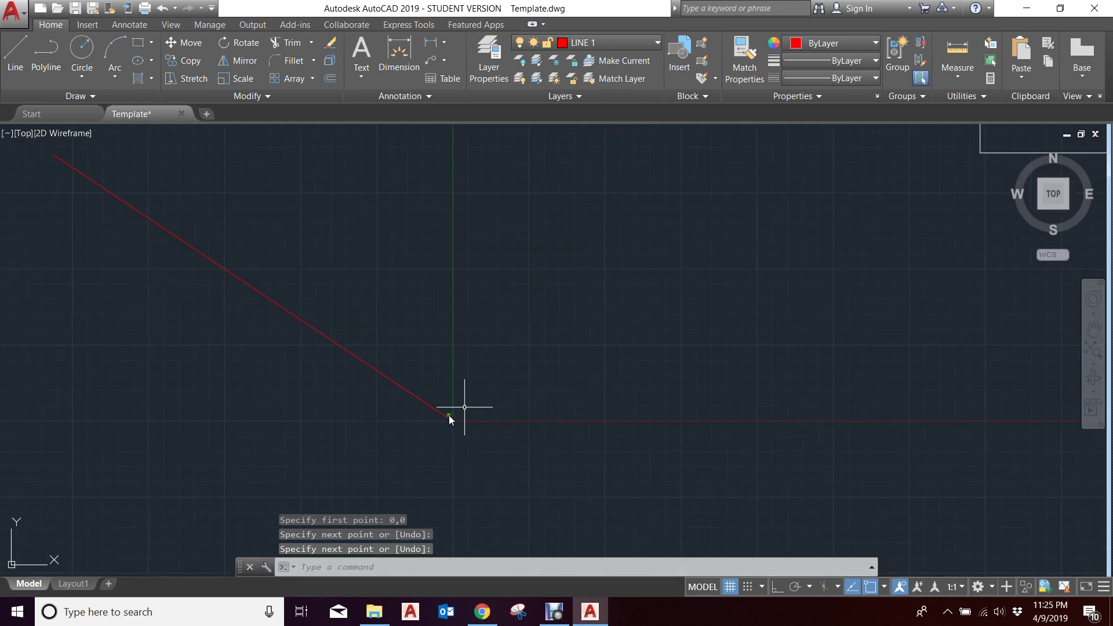
- Move the whole title block by the outer border's lower-left corner onto the reference line's endpoint at the origin
scroll(478, 460, down, 4)
click(583, 181)
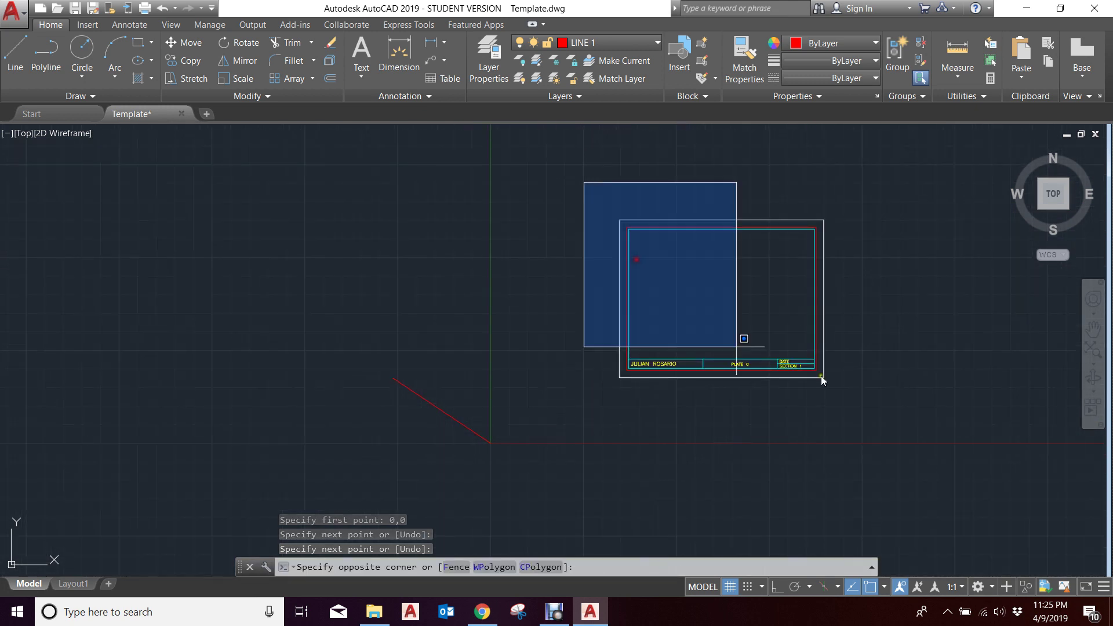
click(887, 400)
text(M)
key(Return)
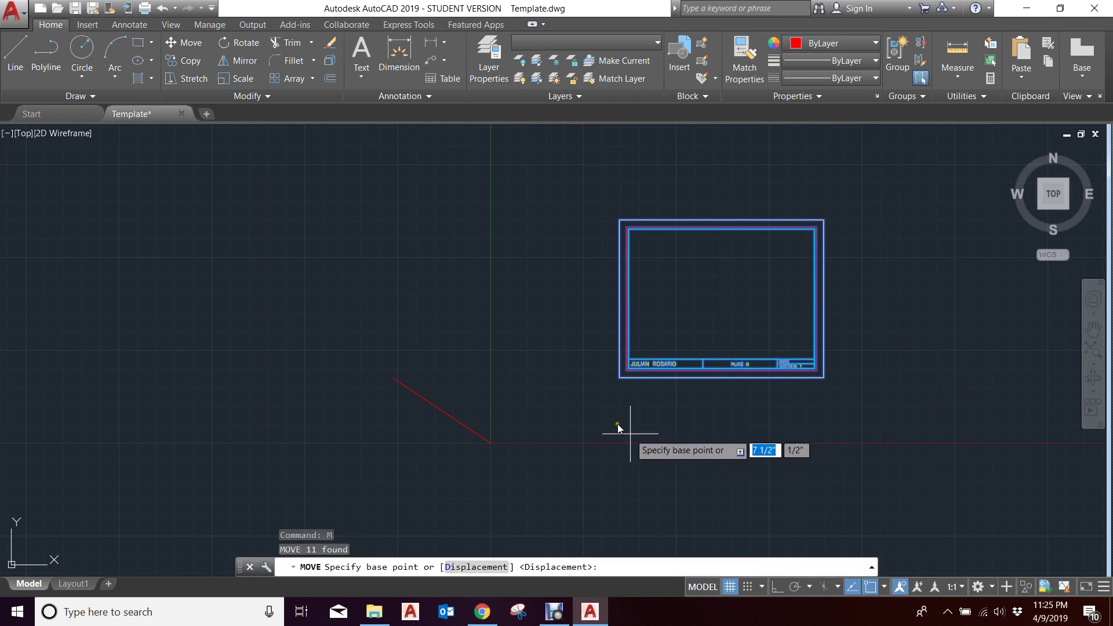
click(613, 378)
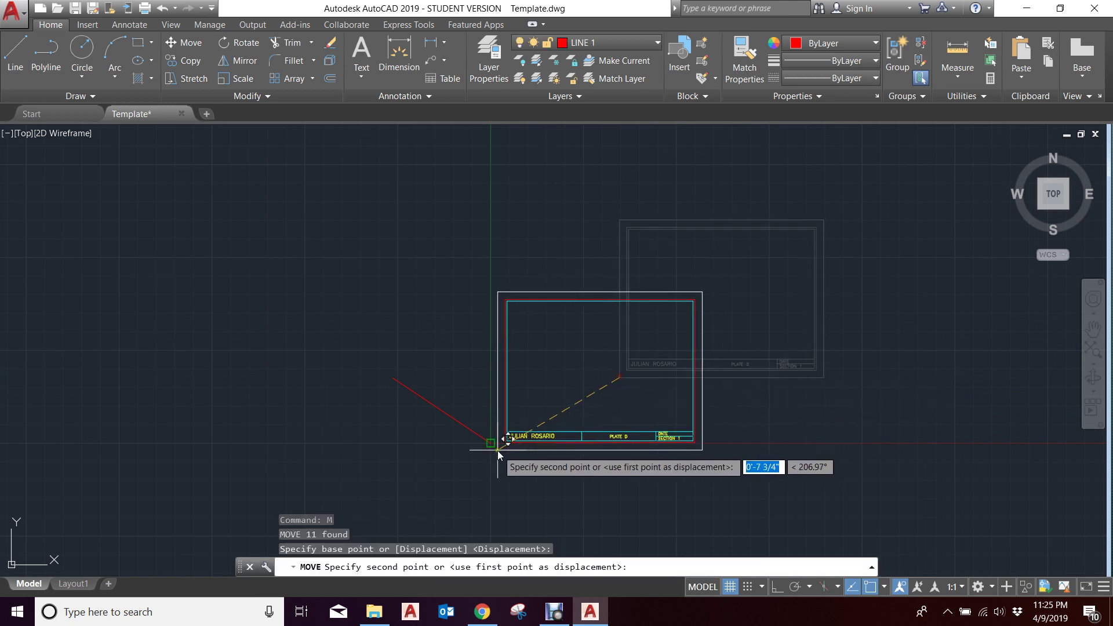
scroll(468, 425, up, 6)
click(452, 408)
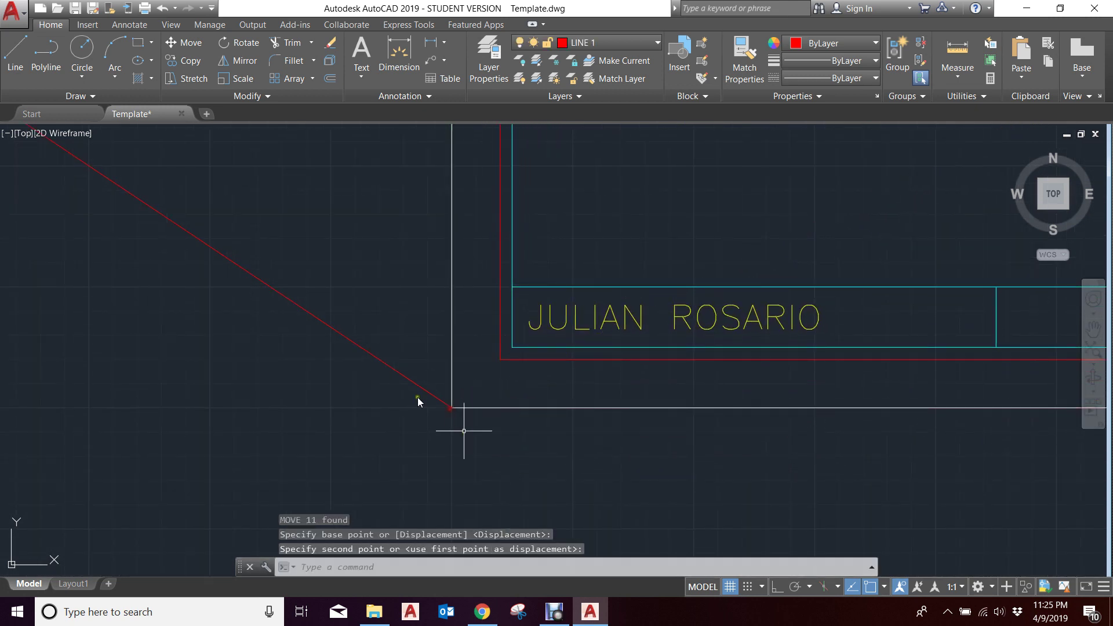
- Delete the diagonal reference line that ends at the outer border's lower-left corner
click(392, 414)
click(340, 315)
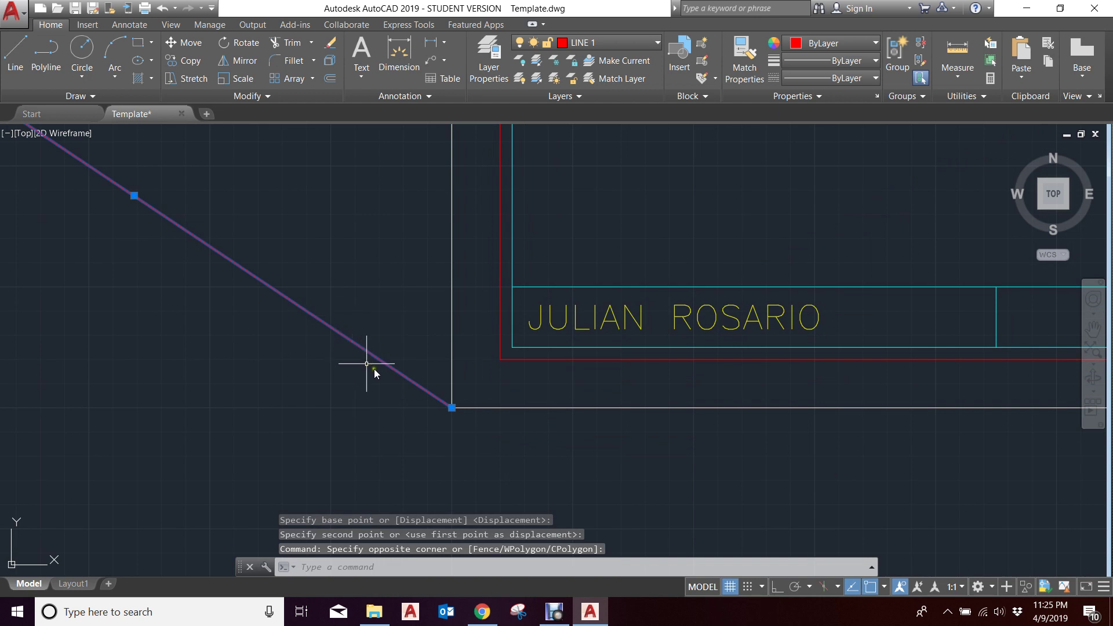
key(Delete)
scroll(384, 419, down, 2)
scroll(383, 419, down, 5)
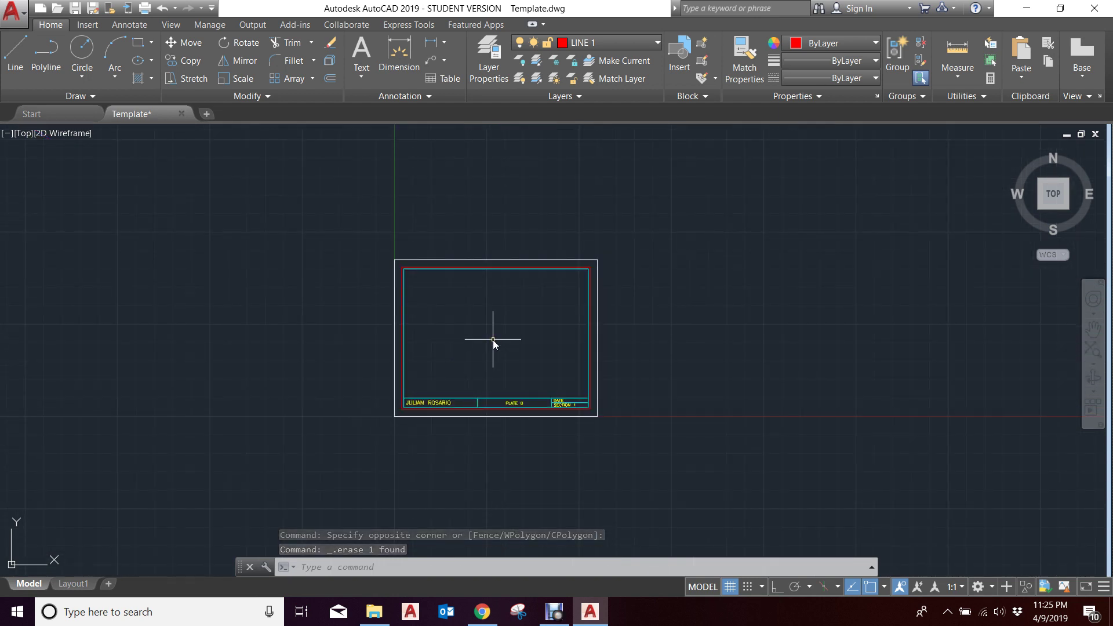
- Fit the title block in the model space view with the Zoom command's All option
text(z)
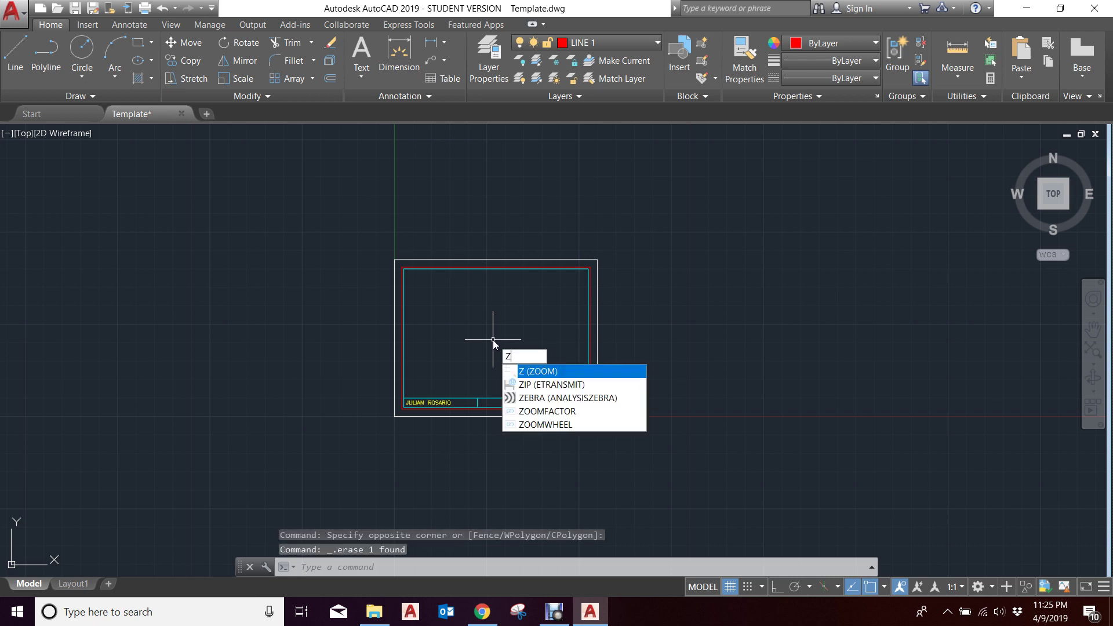
key(Return)
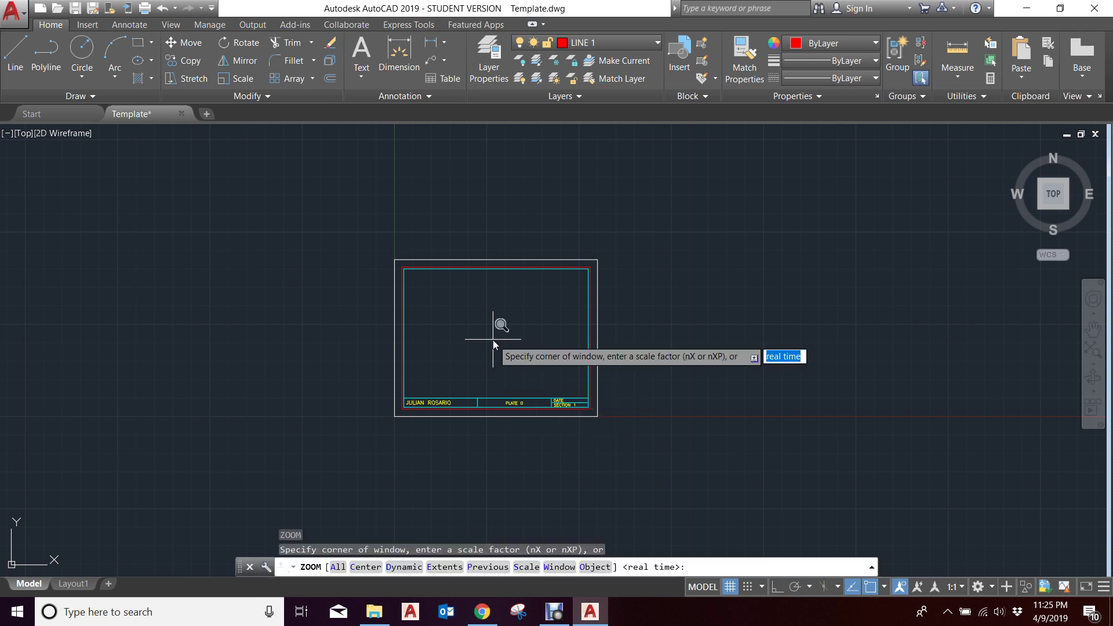
text(a)
key(Return)
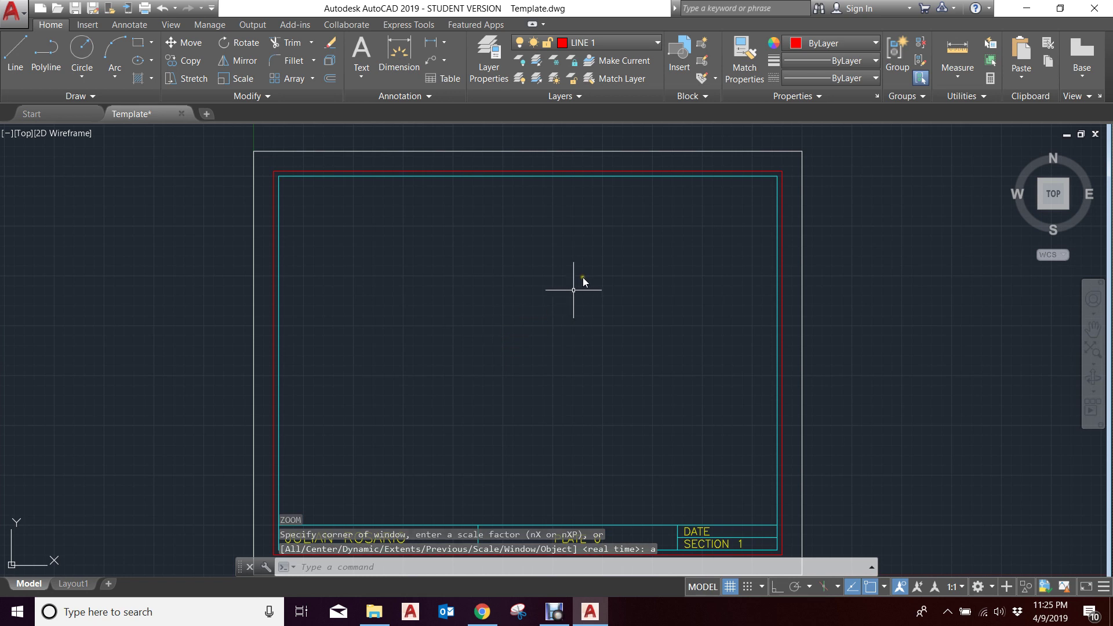
- Save the drawing under the new name Titleblocl in DWG format in the same folder and close it
click(18, 17)
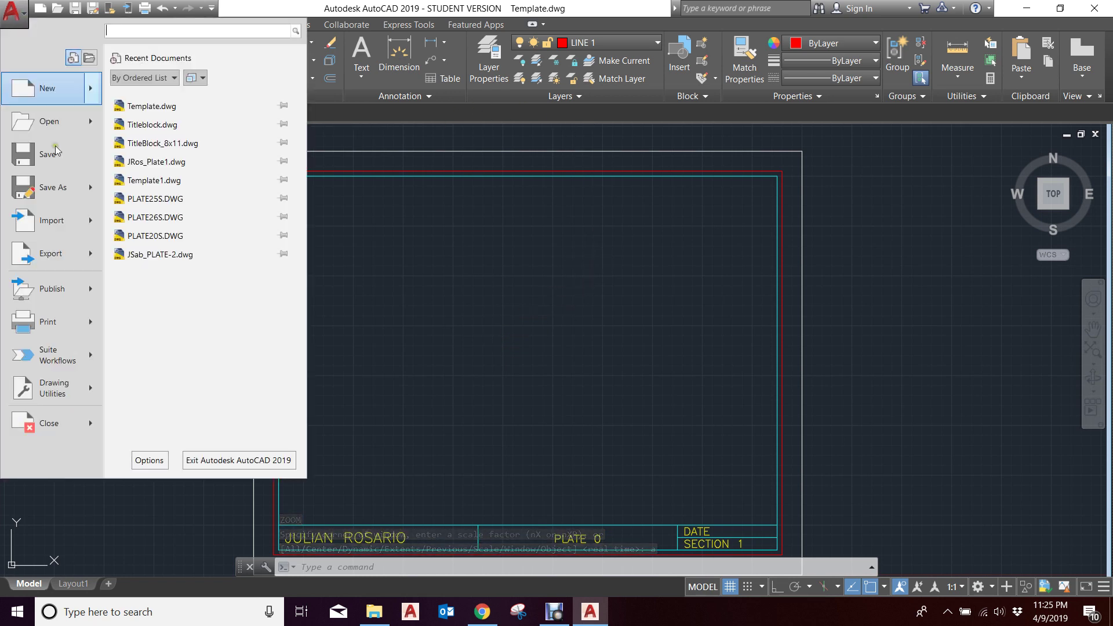
mouse_move(54, 199)
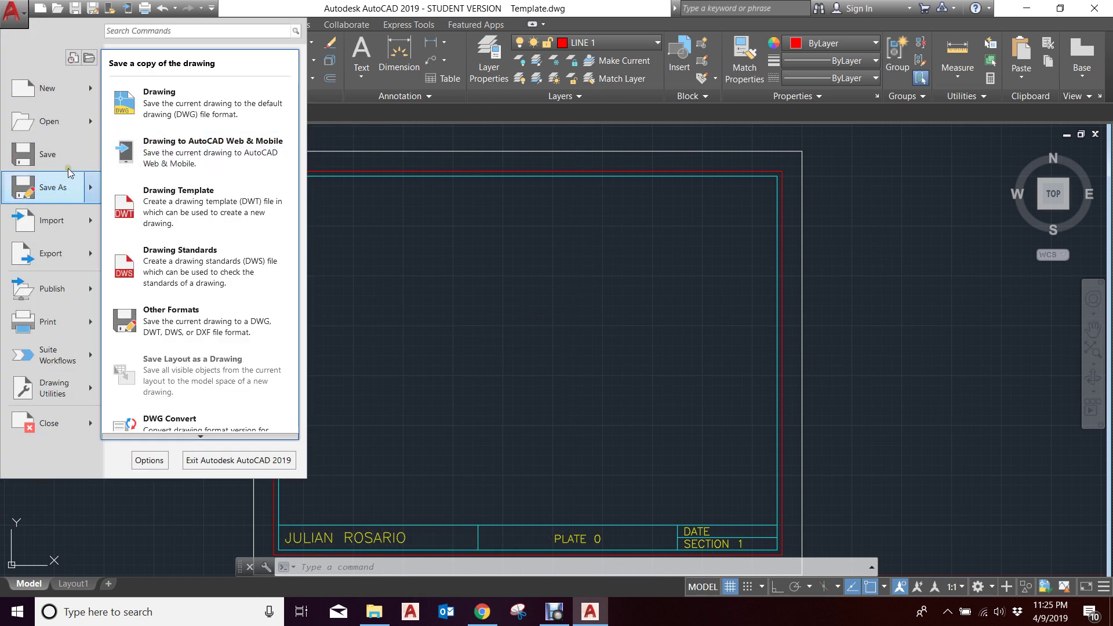
click(165, 113)
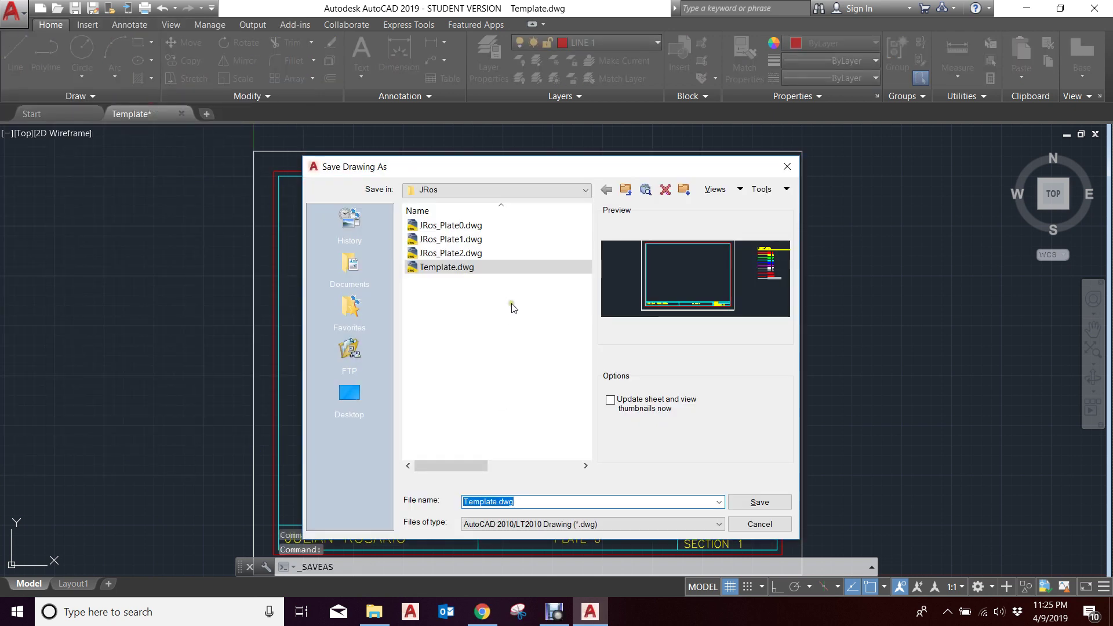
text(T)
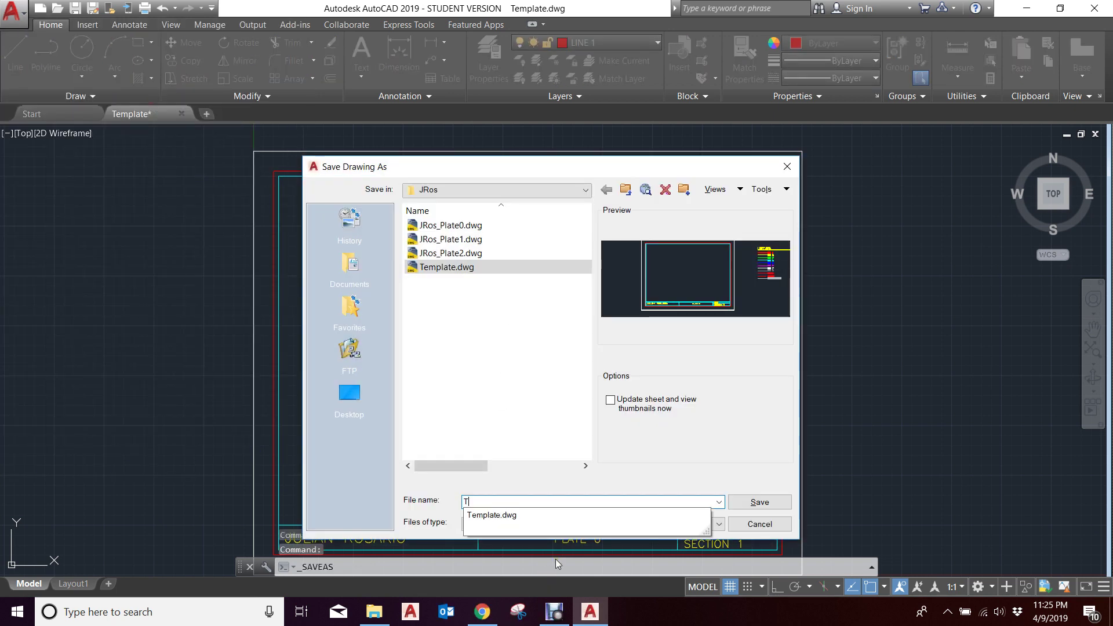
text(itleblocl)
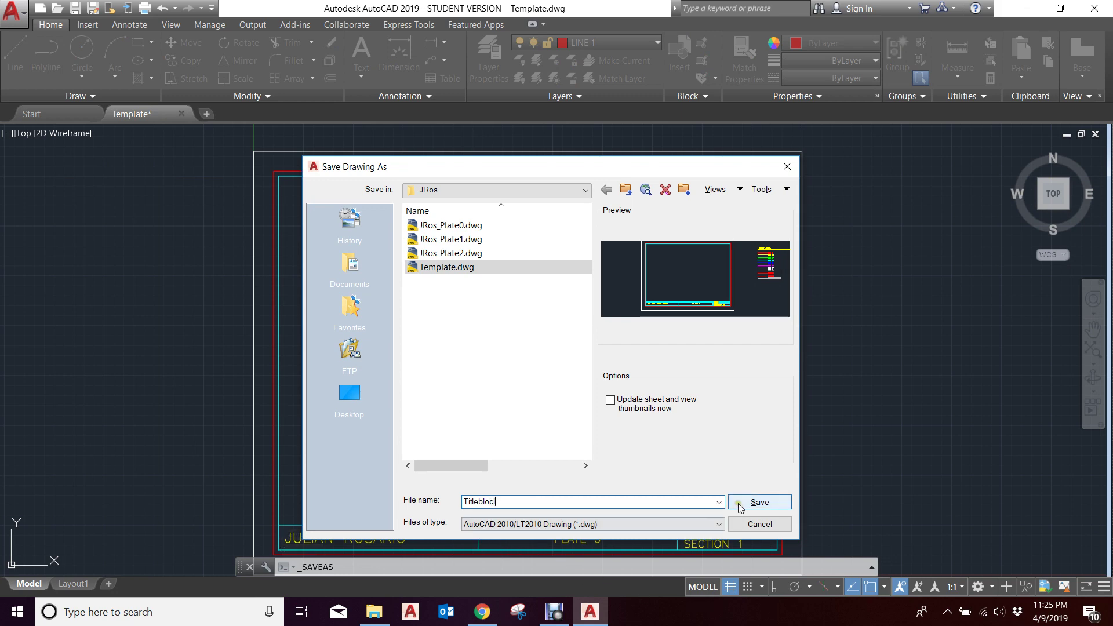
click(776, 503)
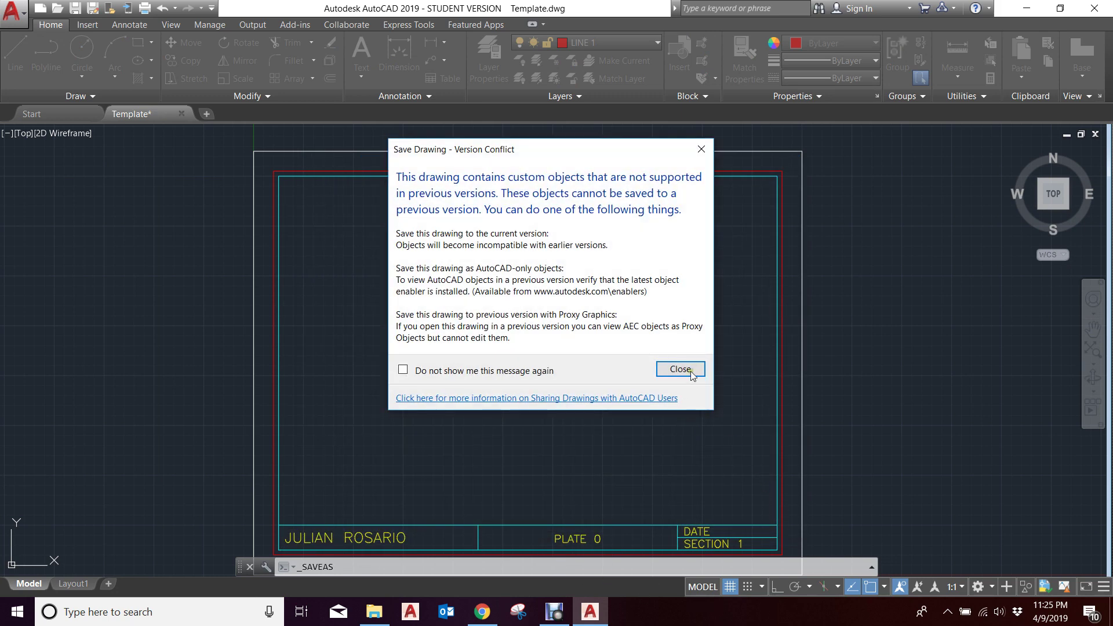
click(688, 368)
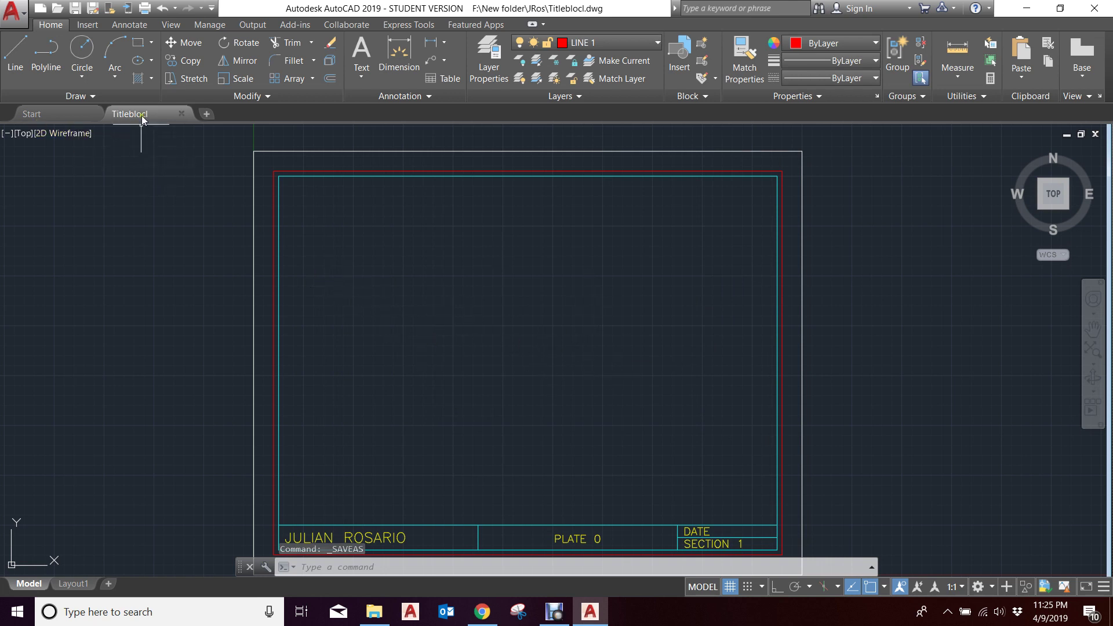
mouse_move(154, 113)
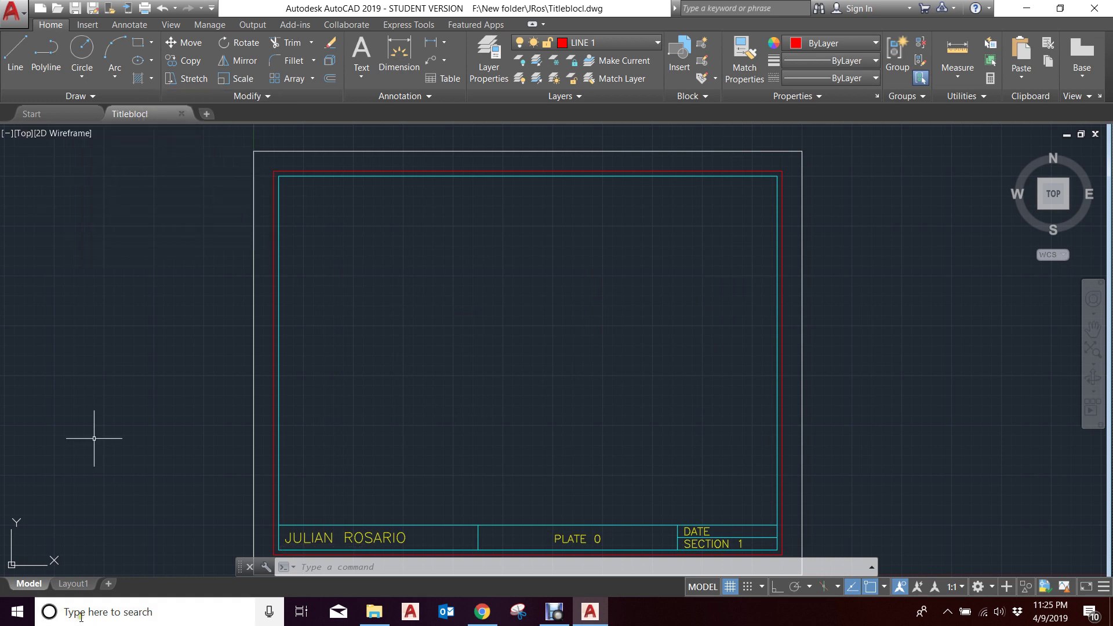
click(181, 114)
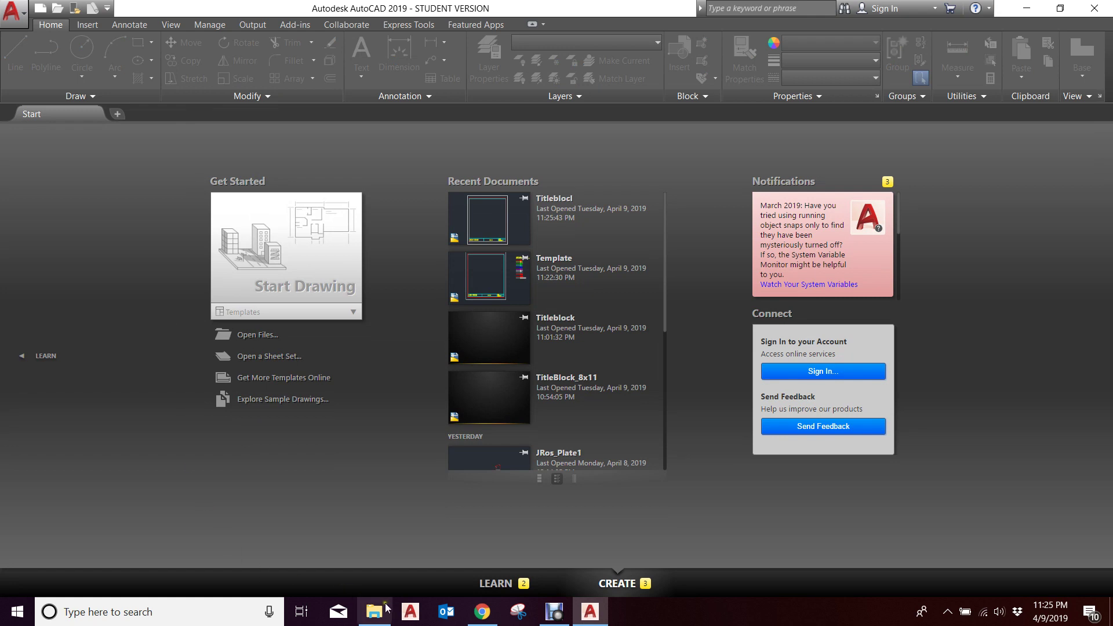
- In File Explorer, correct the name of the Titleblocl.dwg file in the JRos folder to Titleblock.dwg
click(382, 614)
click(436, 300)
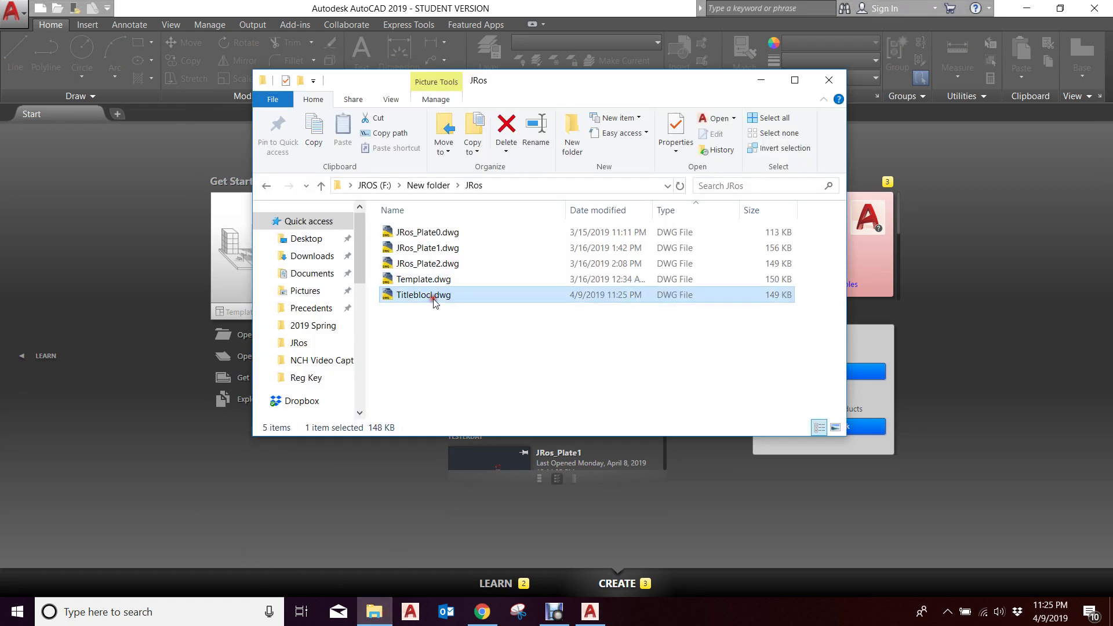
key(F2)
key(Right)
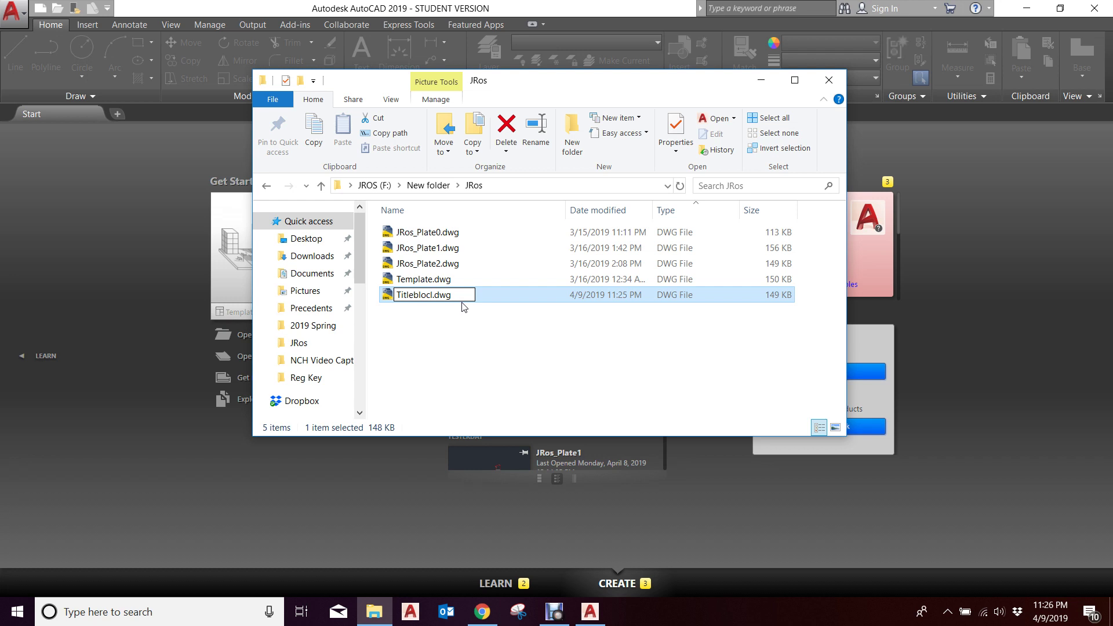
key(BackSpace)
text(k)
key(Return)
click(428, 338)
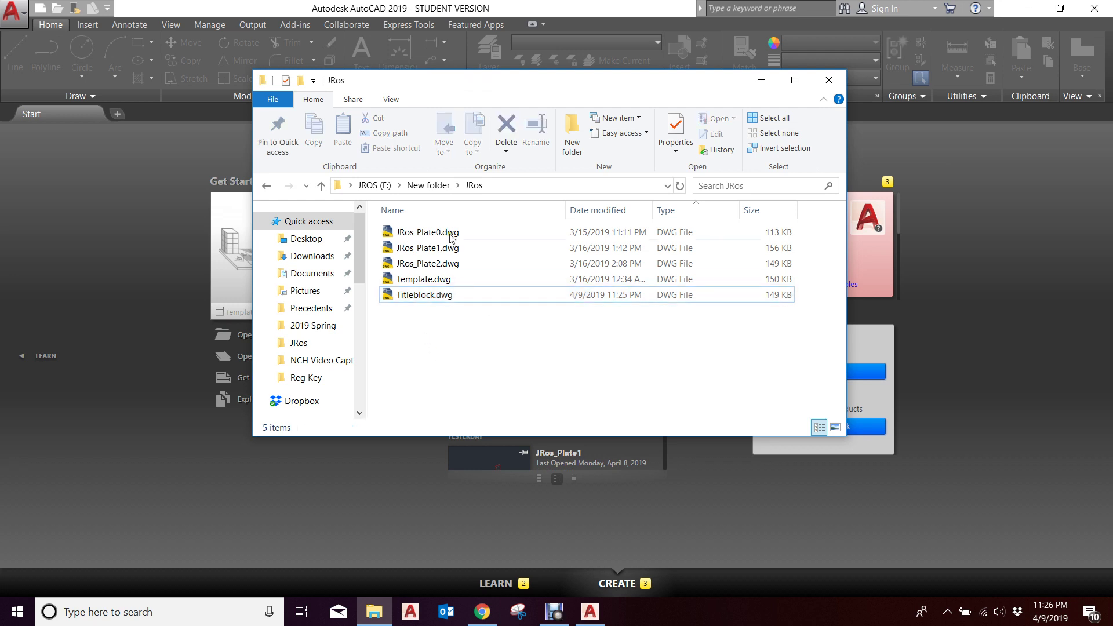
- Open both Template.dwg and Titleblock.dwg from the JRos folder in AutoCAD, accepting the non-student-version drawing
drag(561, 92, 374, 134)
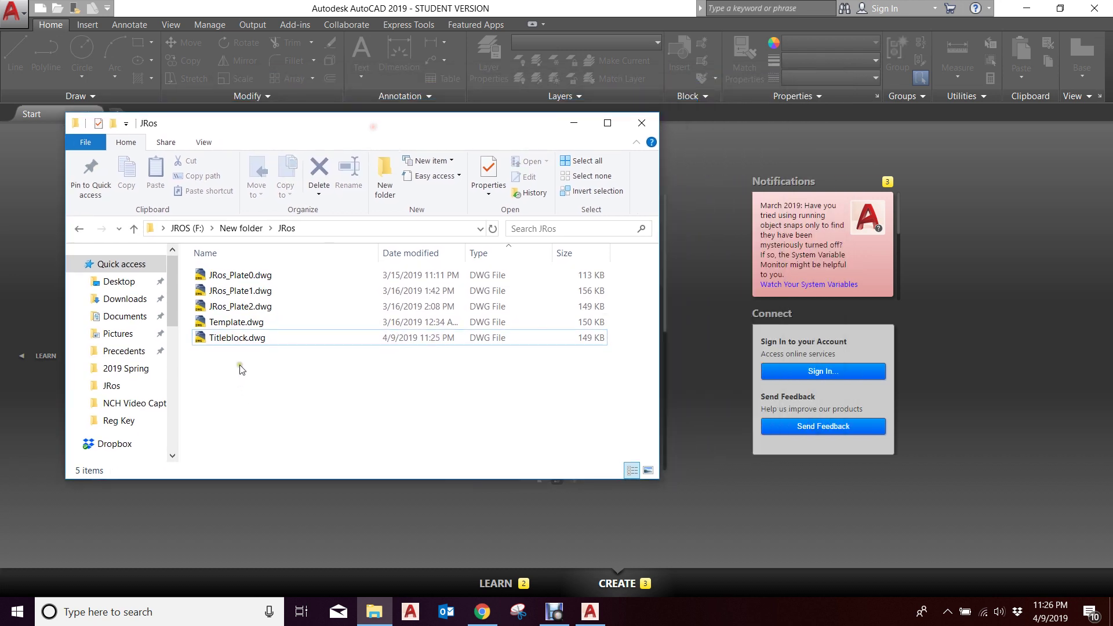
double_click(249, 323)
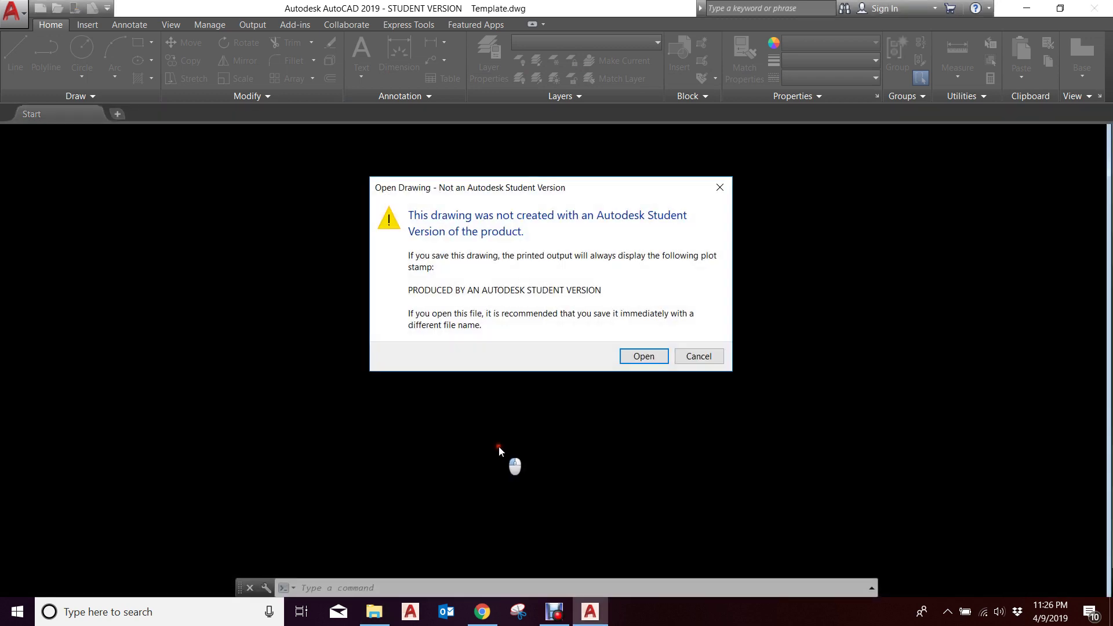
click(643, 355)
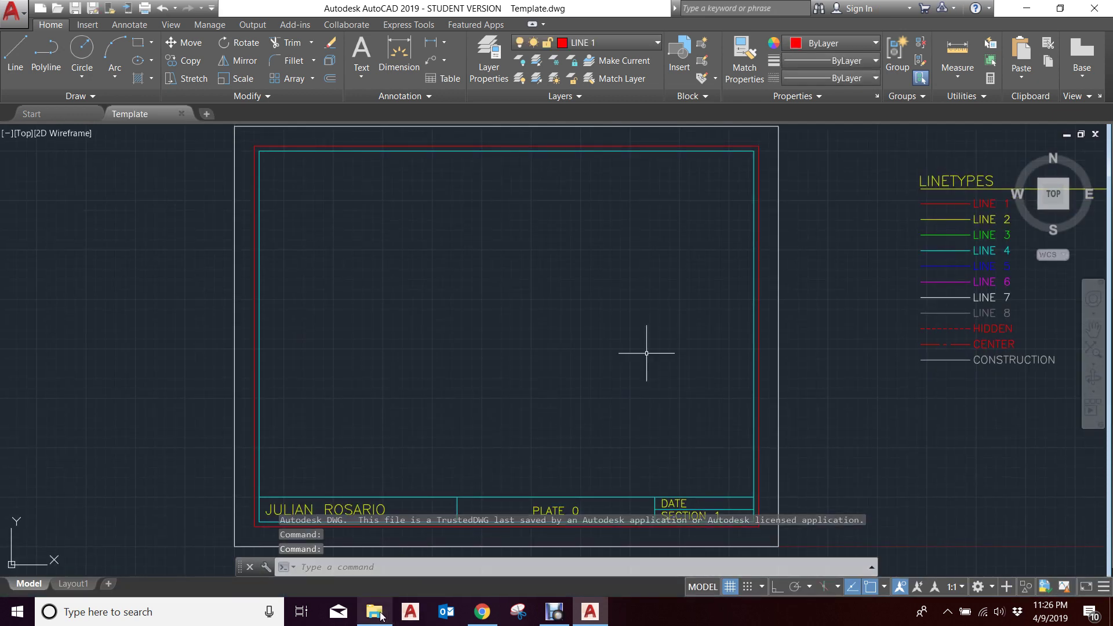
click(374, 612)
double_click(252, 339)
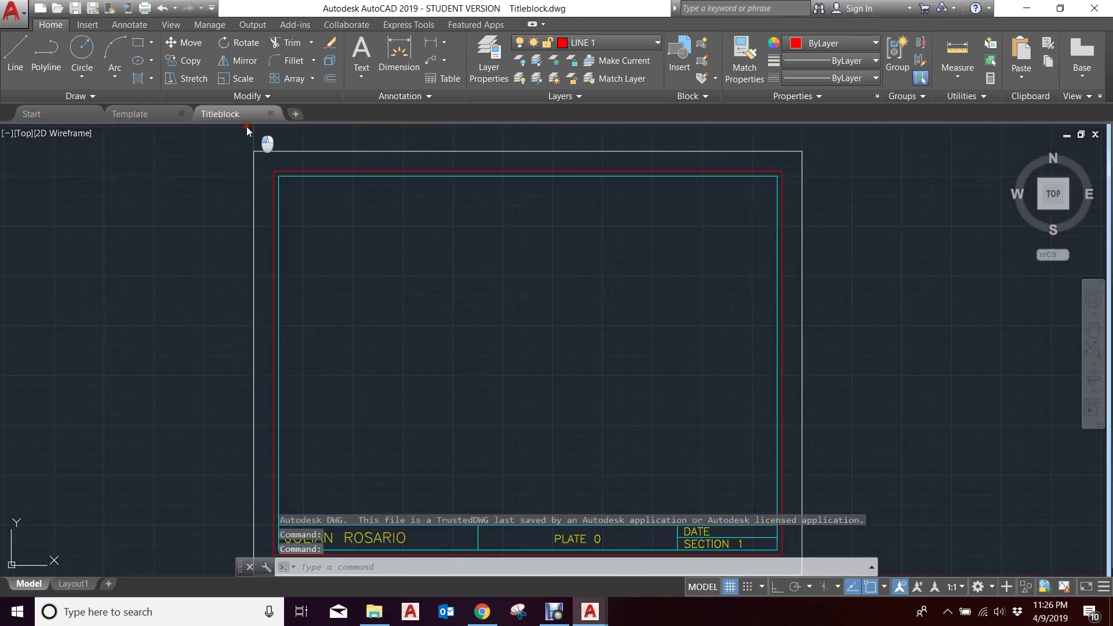
- Switch to the Template drawing and bring up its Layout1 sheet in paper space
click(140, 114)
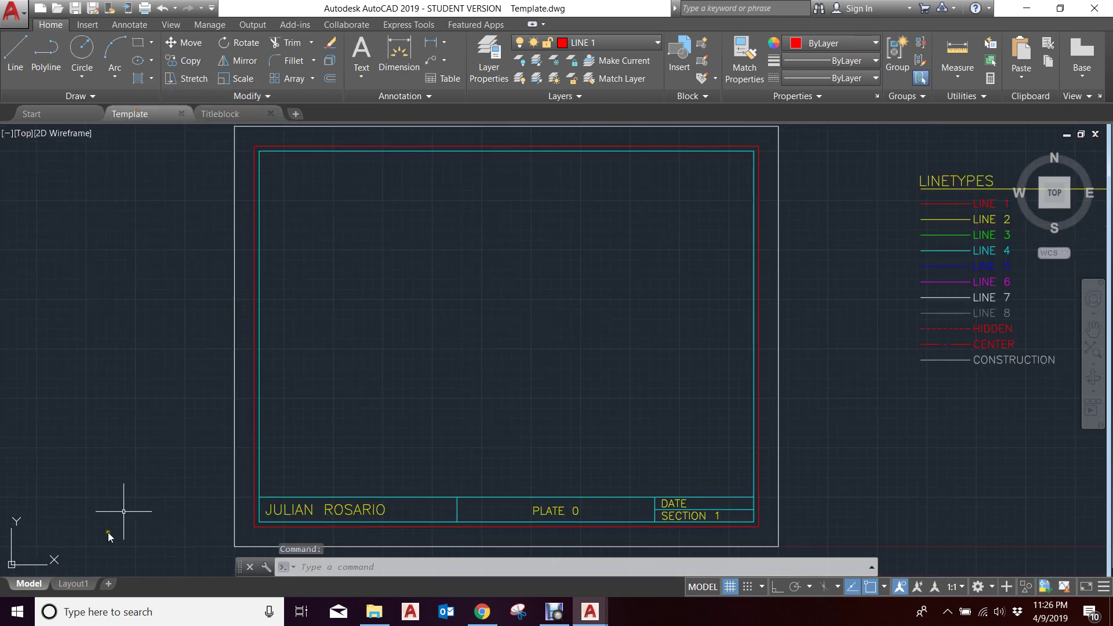
click(71, 583)
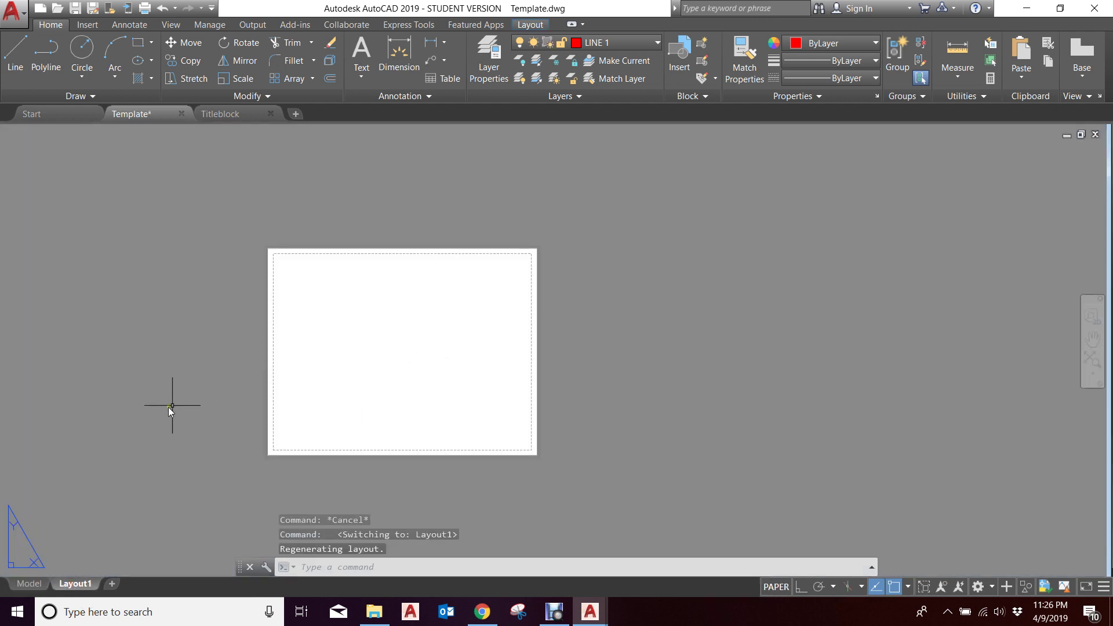
scroll(156, 398, up, 3)
scroll(168, 297, down, 1)
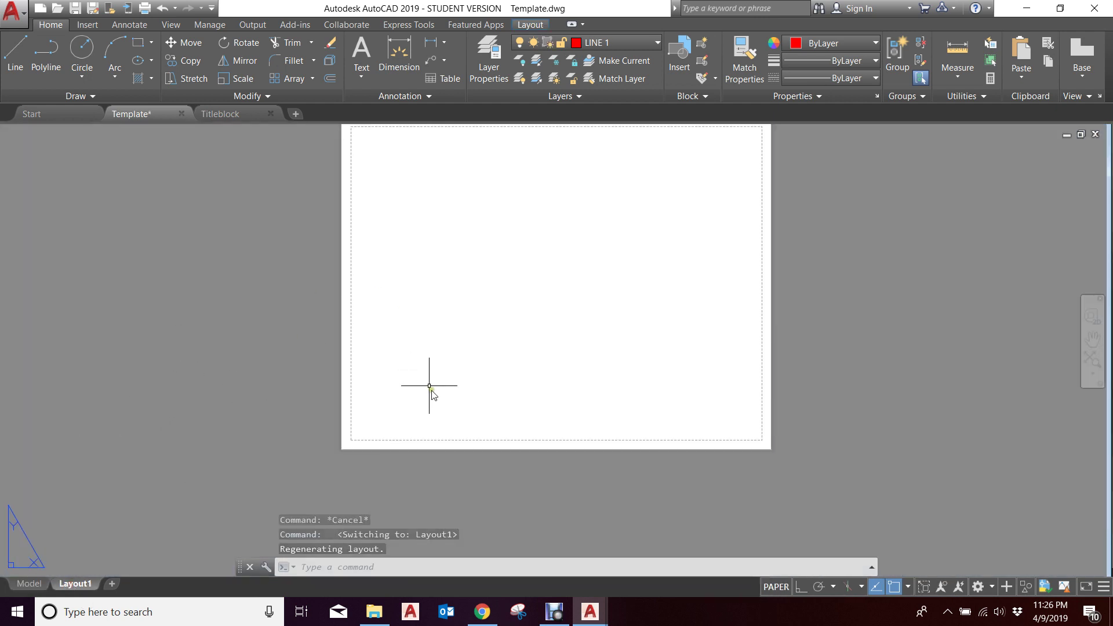
scroll(435, 388, down, 2)
scroll(466, 301, up, 2)
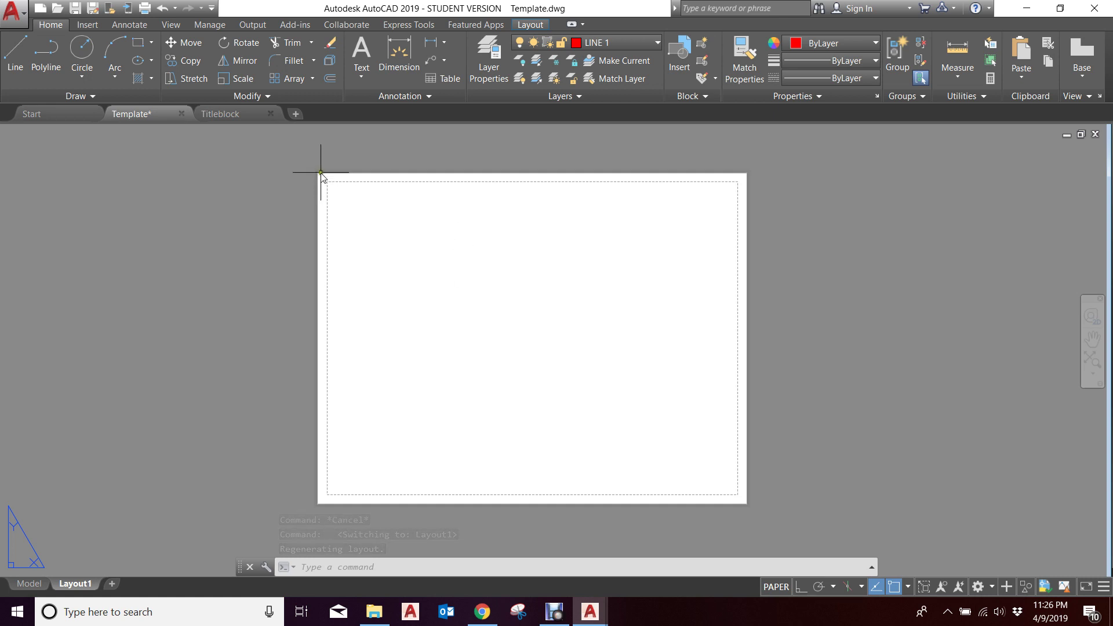
- Look over the title block and linetype legend in the template's model space, and return to Layout1
mouse_move(72, 586)
click(37, 583)
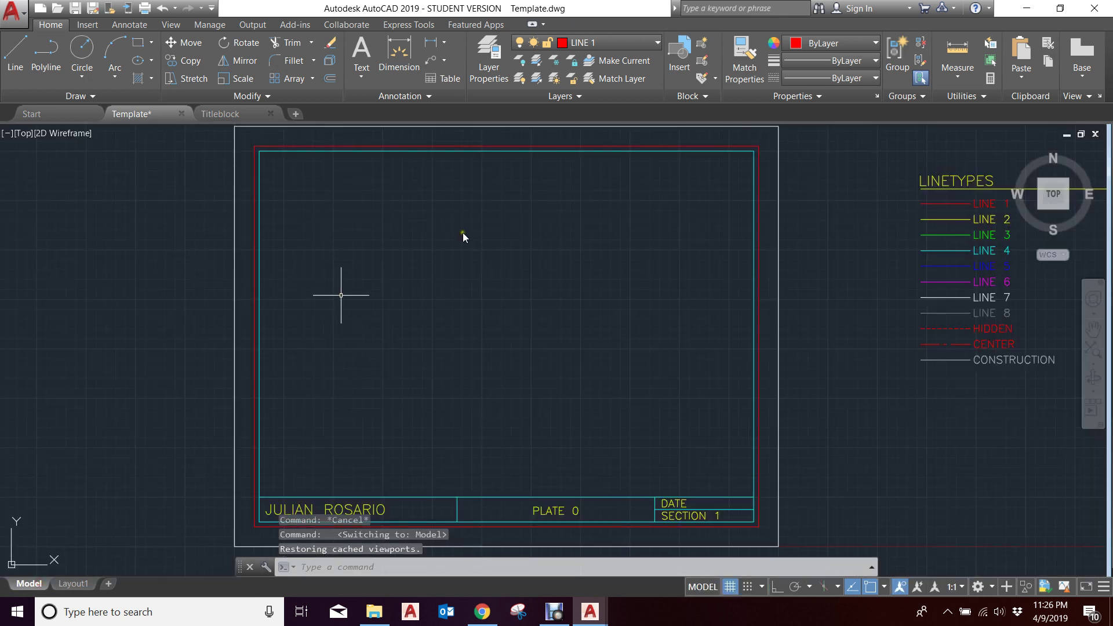
scroll(463, 328, down, 4)
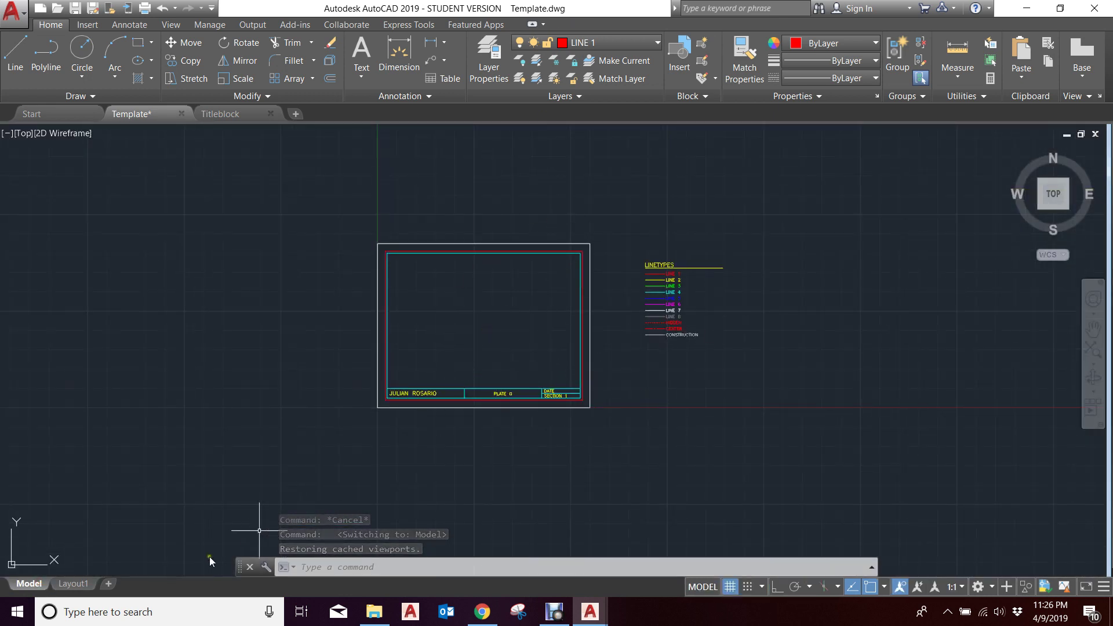
click(73, 583)
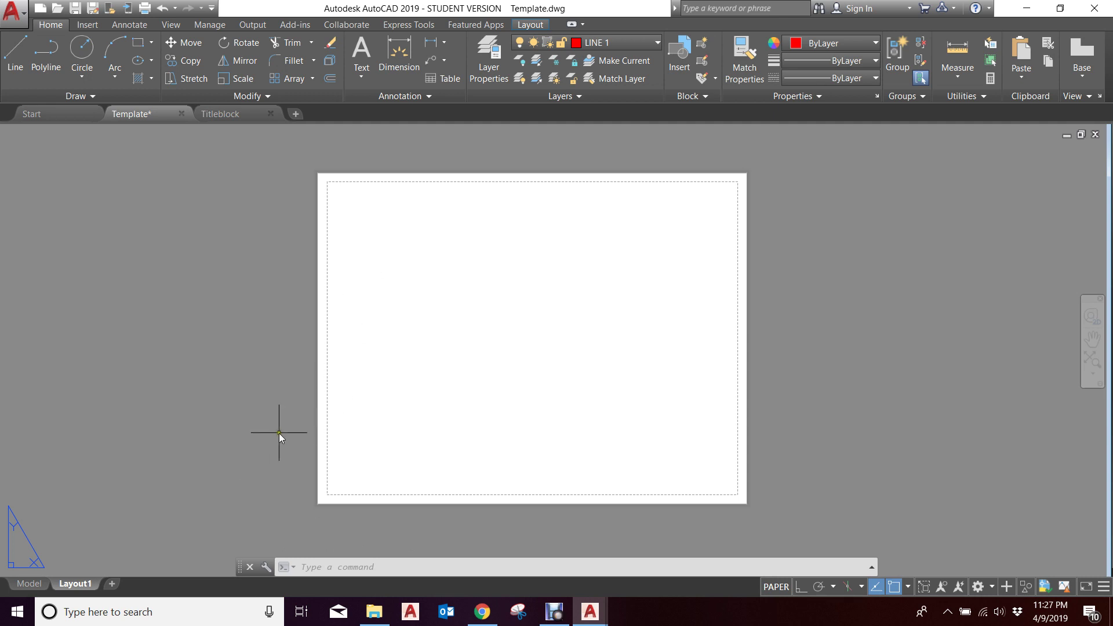
- Modify Layout1's page setup to use the DWG To PDF.pc3 plotter
mouse_move(78, 587)
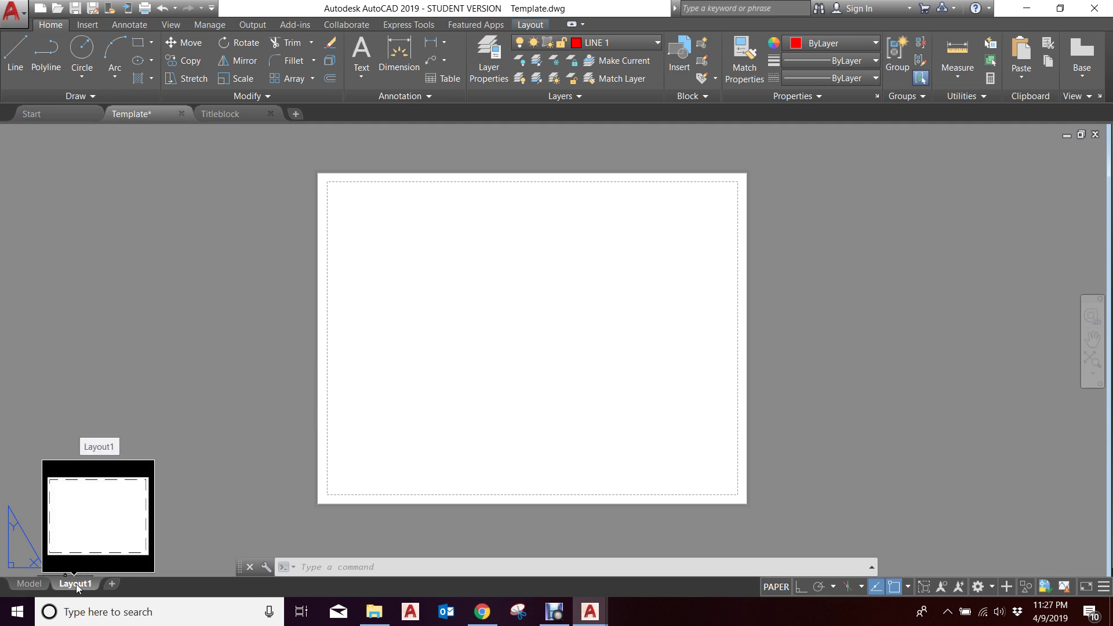
right_click(78, 587)
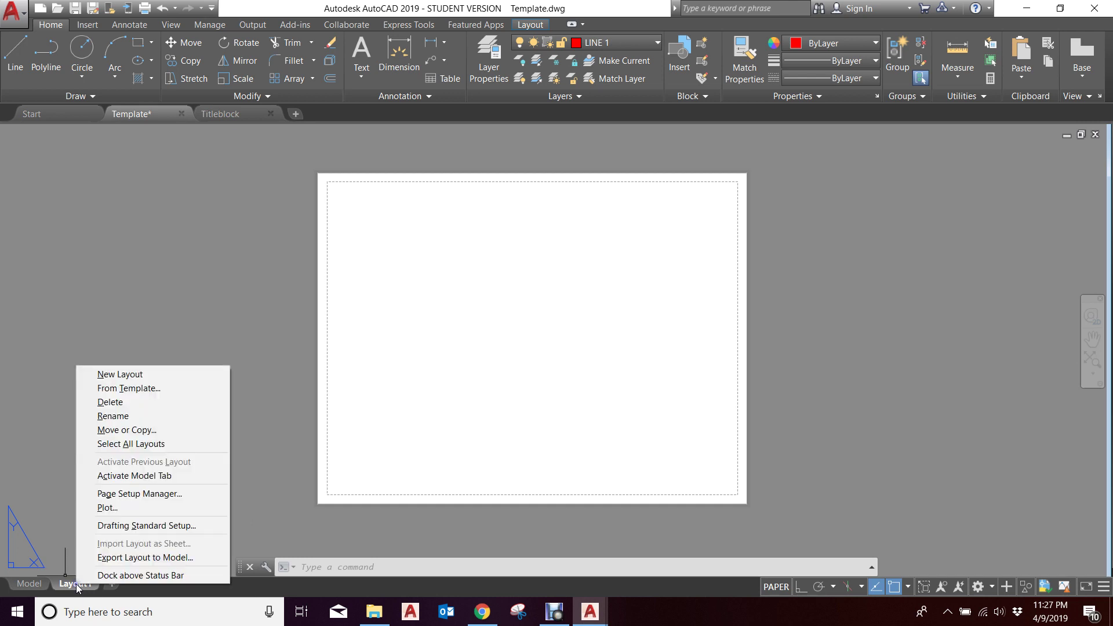
click(173, 494)
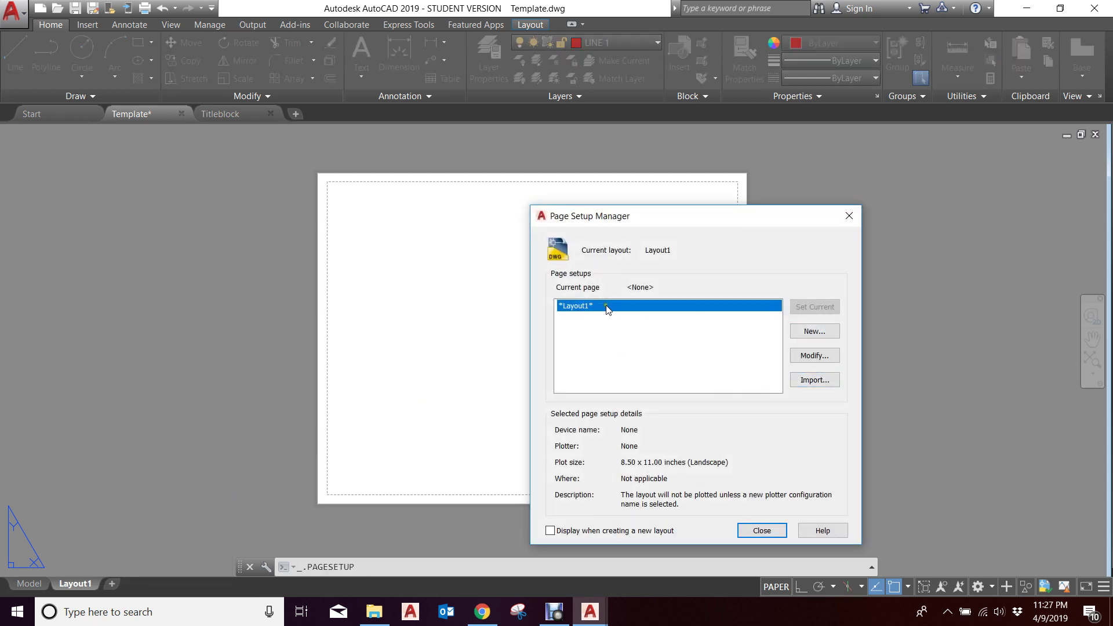
click(819, 356)
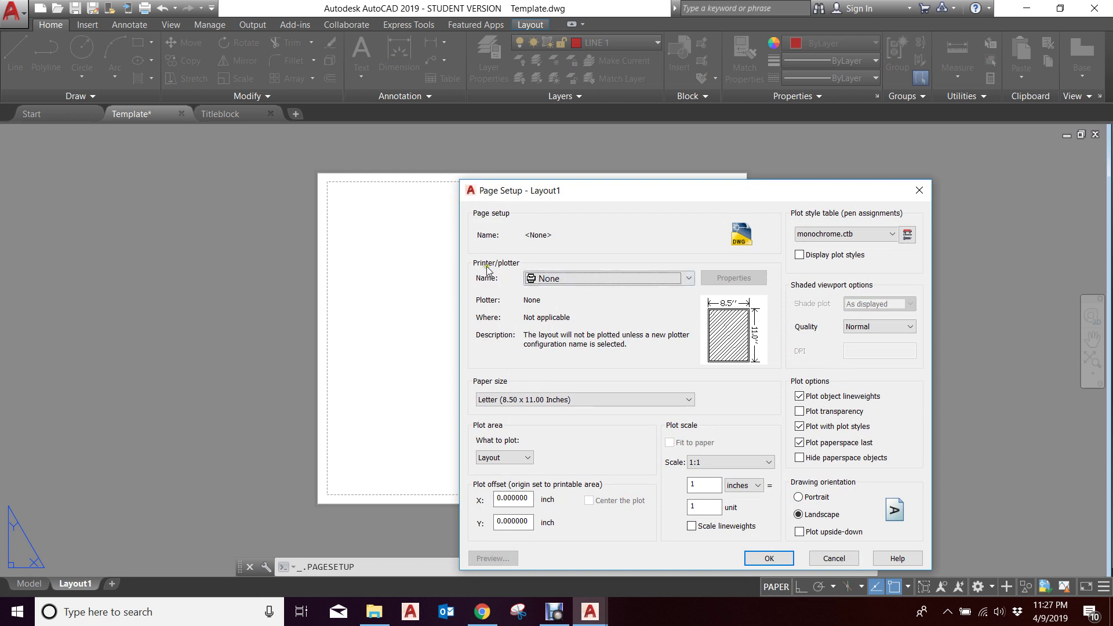
click(607, 278)
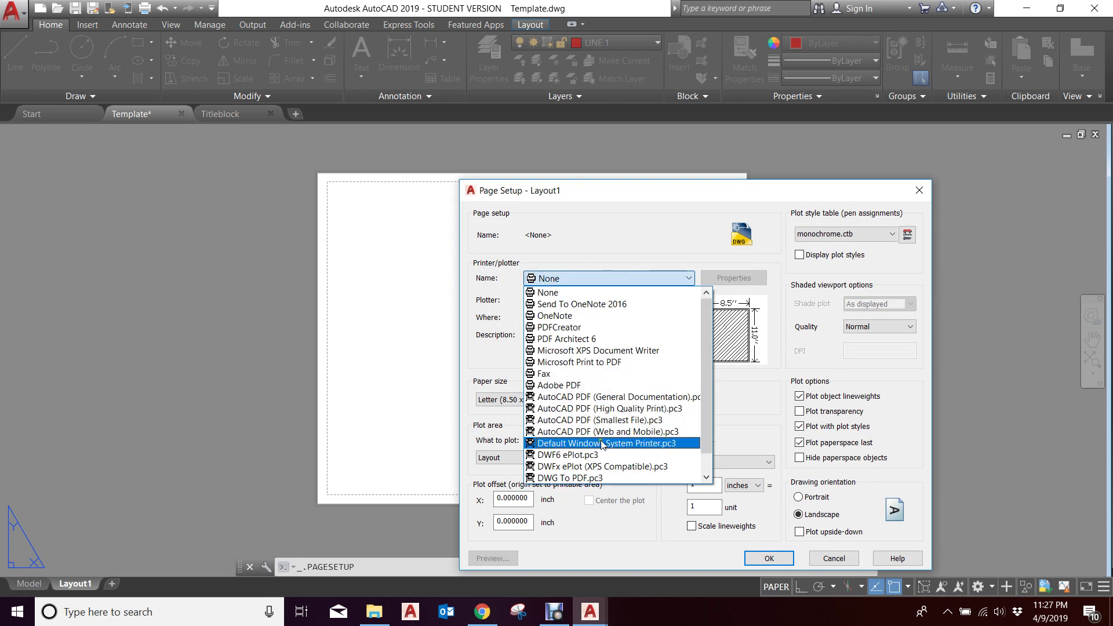
click(594, 478)
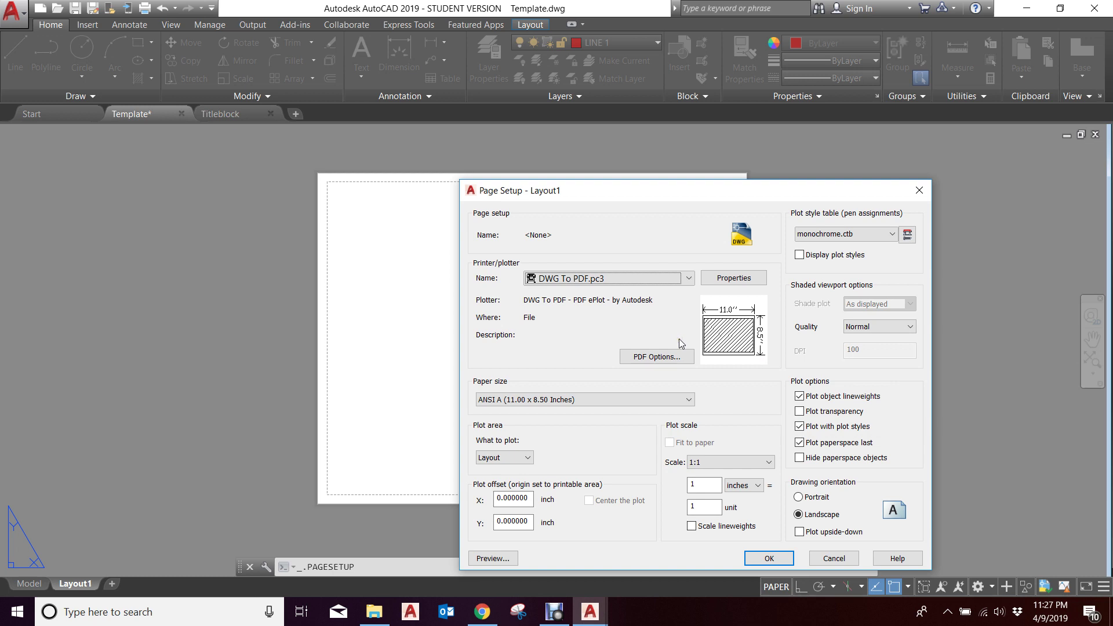
- Set Layout1's paper size to ANSI full bleed A (8.50 x 11.00 Inches) and apply the page setup
click(580, 400)
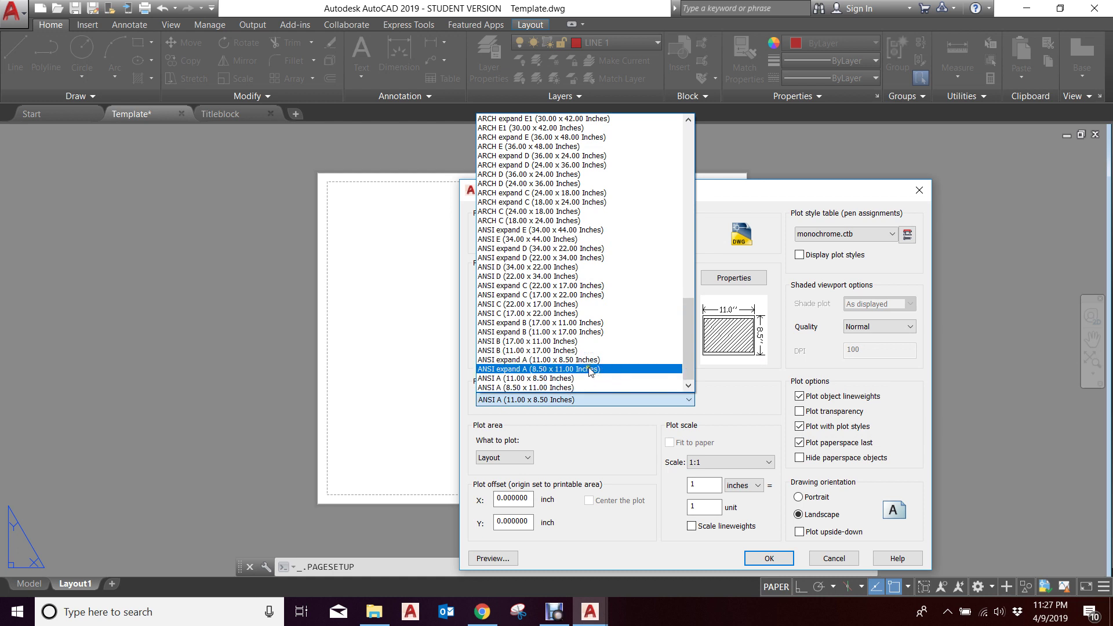
scroll(615, 355, up, 3)
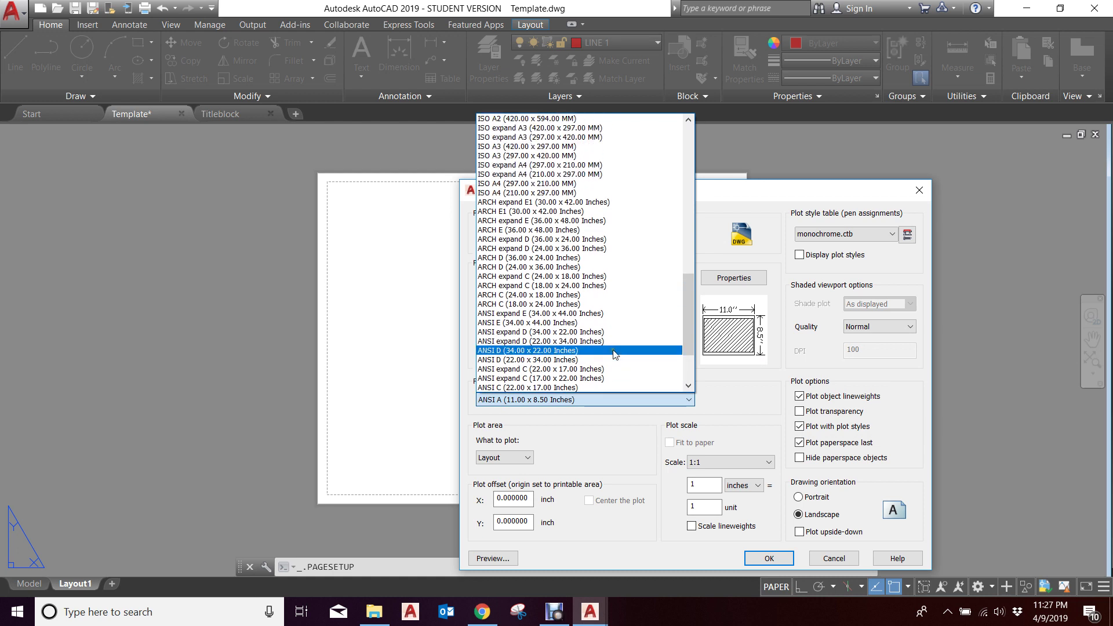
scroll(615, 354, down, 3)
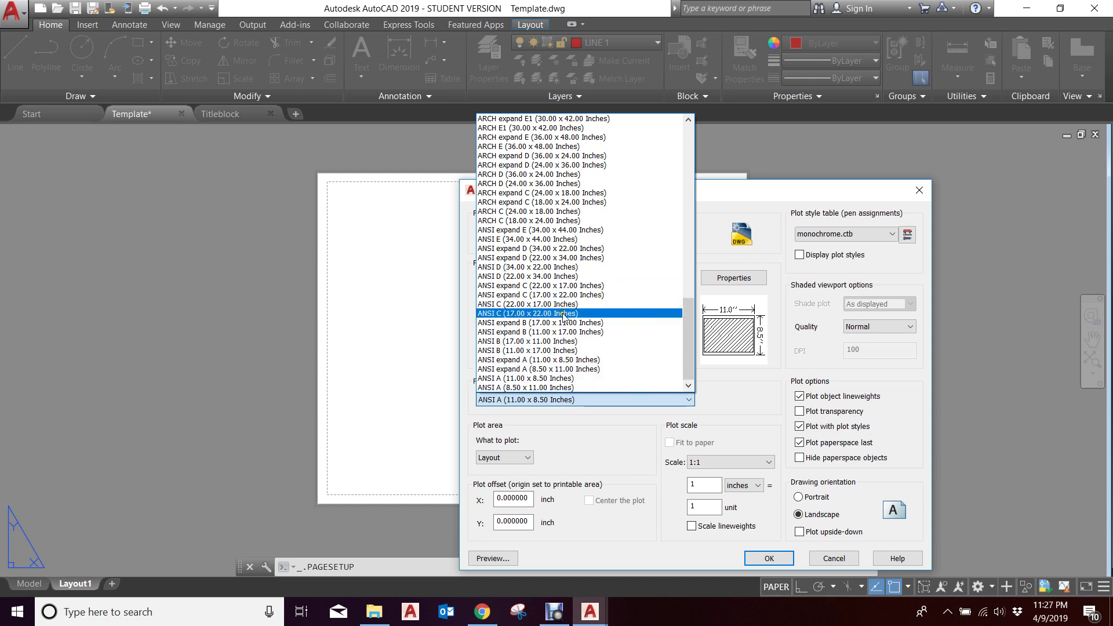
scroll(564, 316, up, 20)
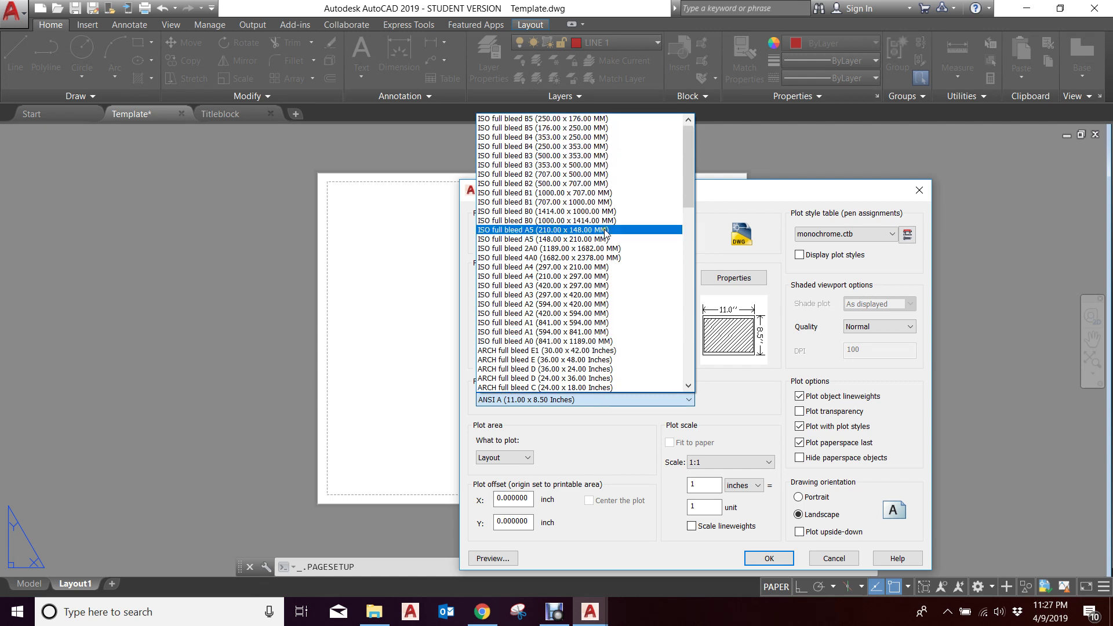
scroll(585, 251, down, 3)
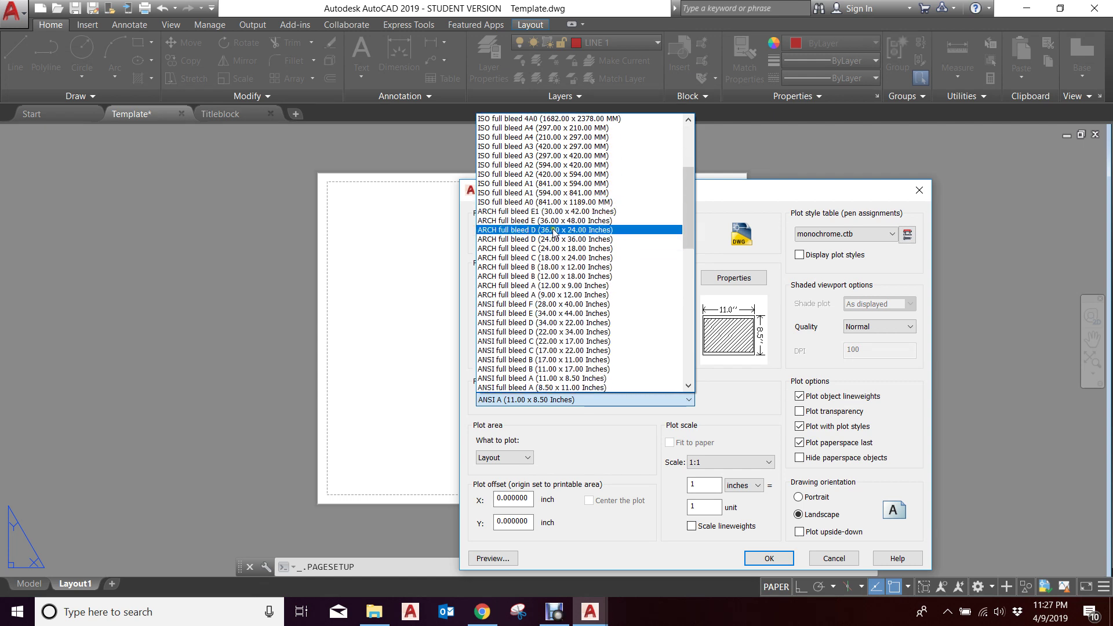
scroll(554, 233, down, 4)
scroll(554, 233, down, 1)
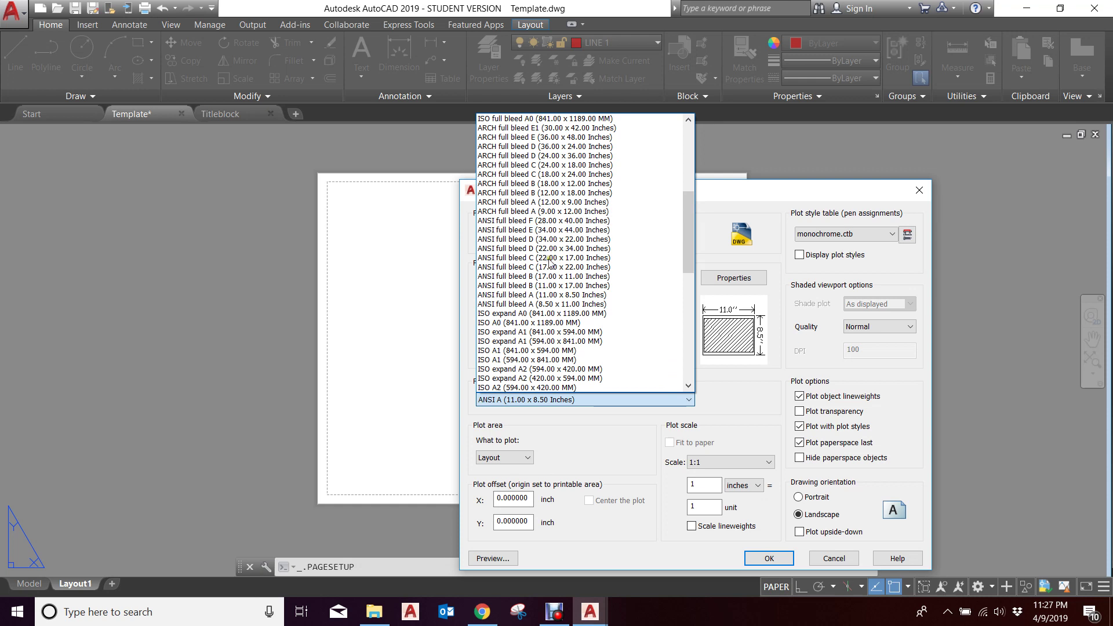
click(530, 306)
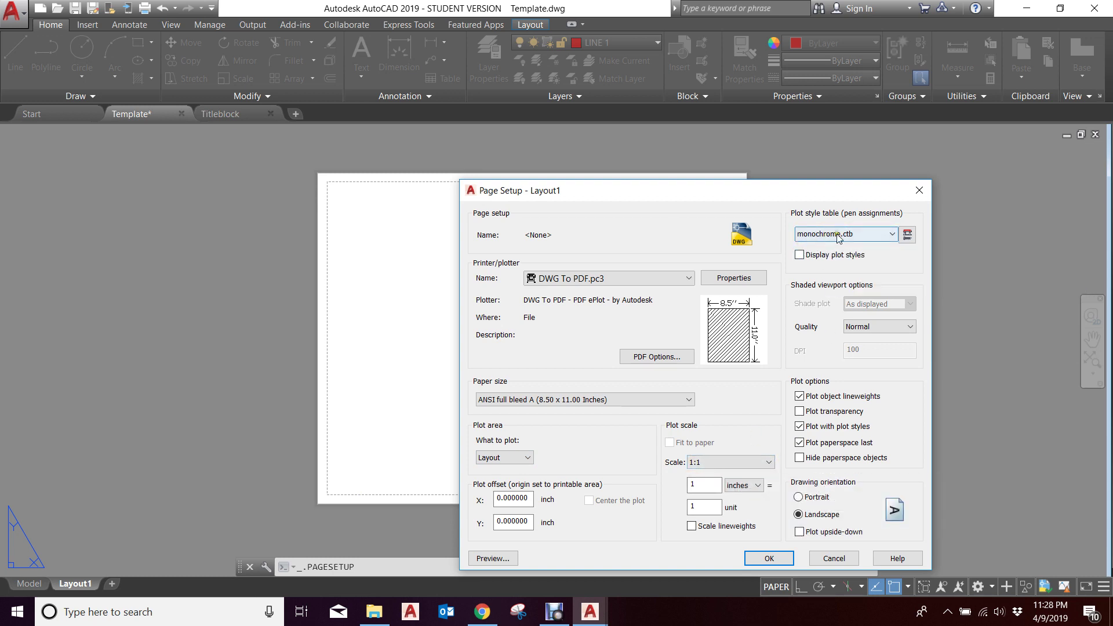
click(769, 558)
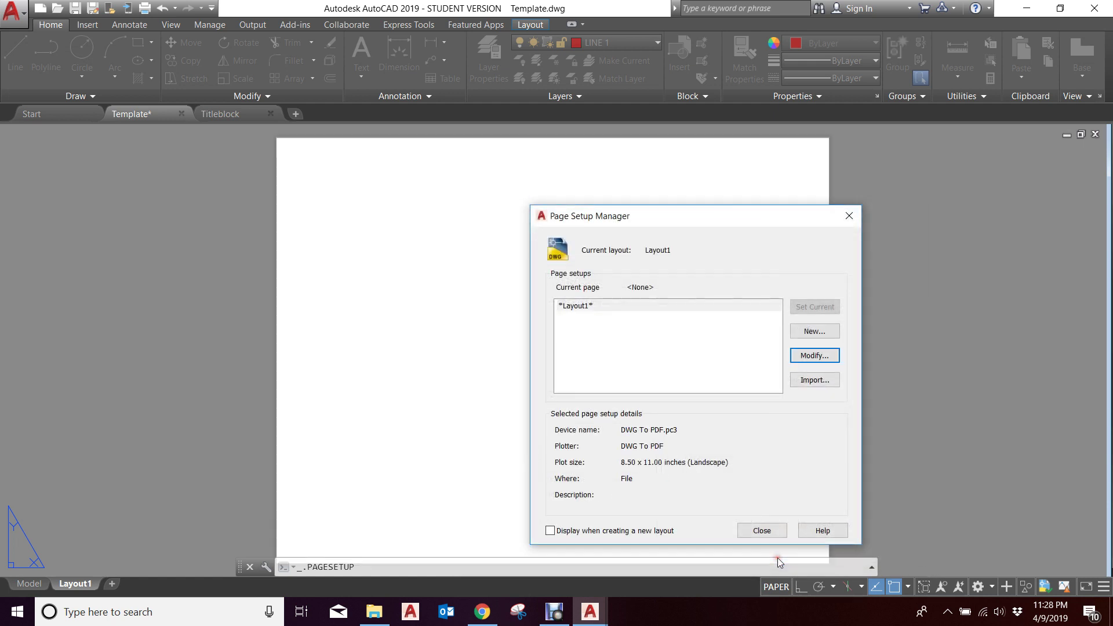
click(761, 531)
scroll(529, 178, down, 1)
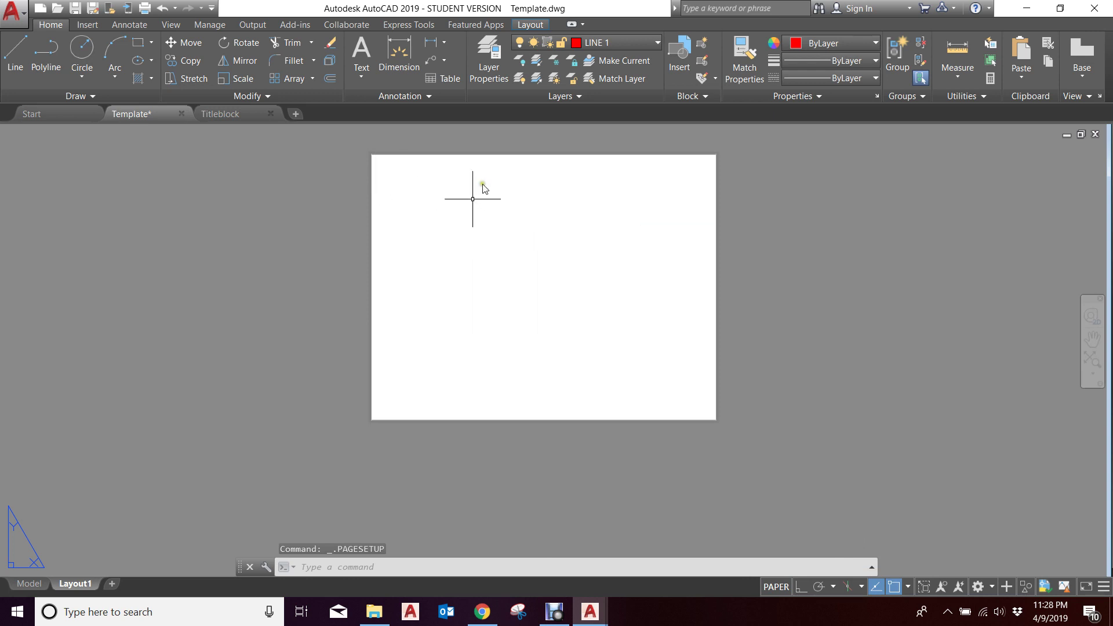
scroll(371, 166, up, 1)
scroll(365, 164, down, 1)
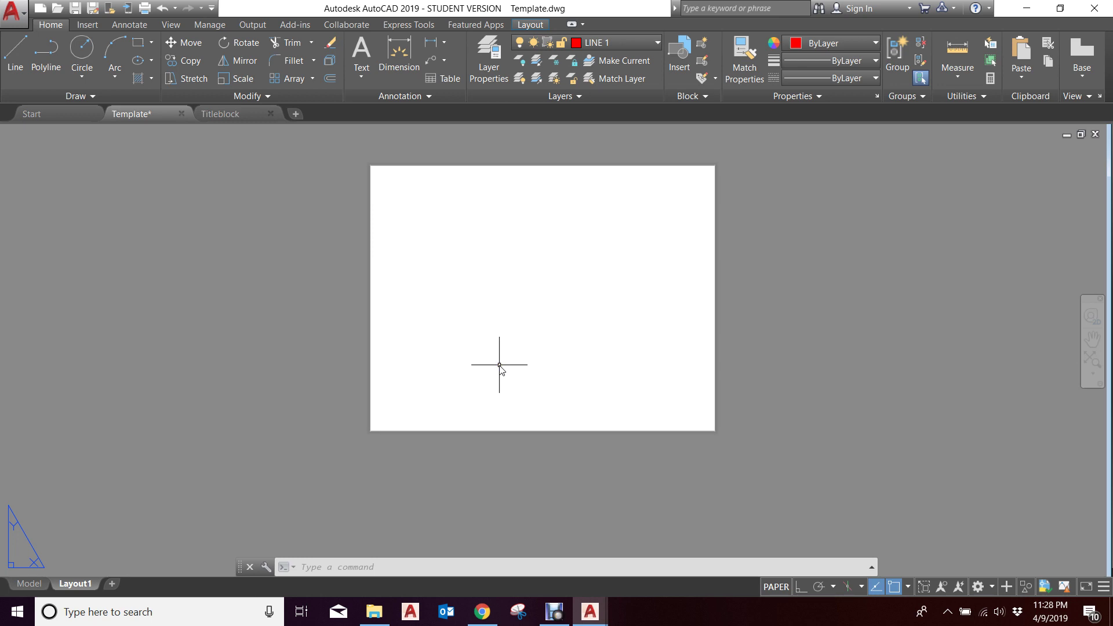
- Bring up the external references manager with XREF and start attaching a DWG reference
text(xre)
key(Return)
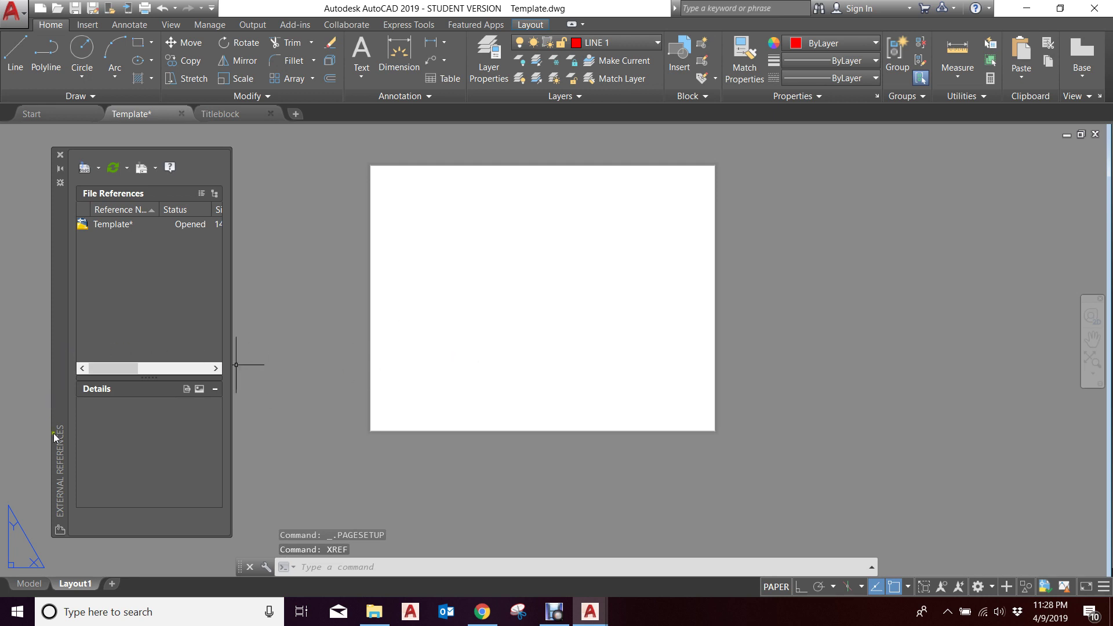
drag(58, 391, 106, 395)
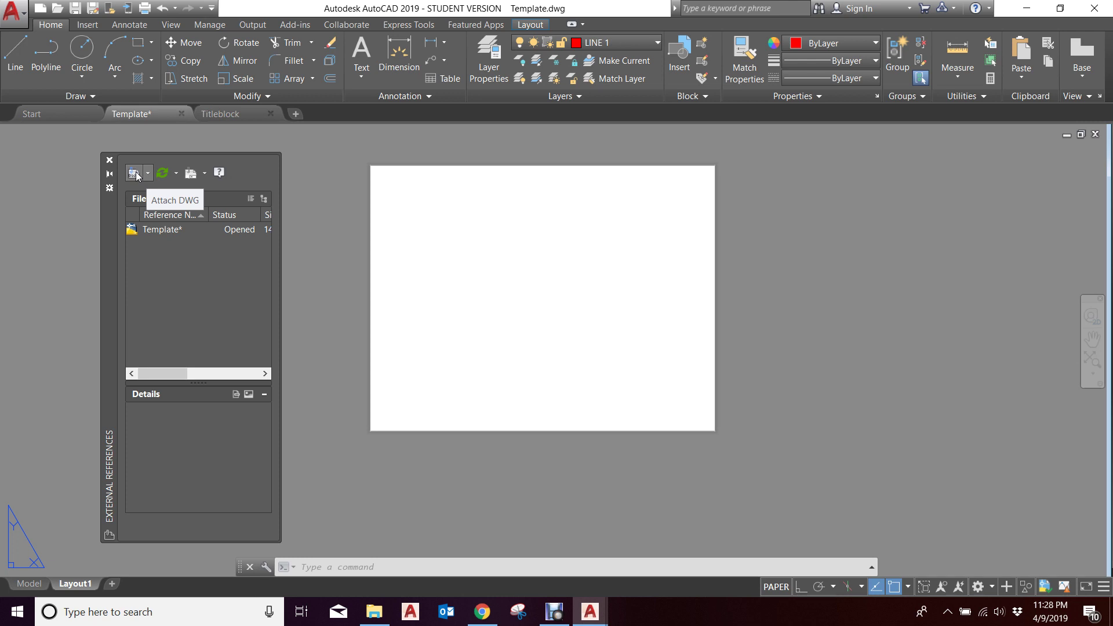
click(136, 176)
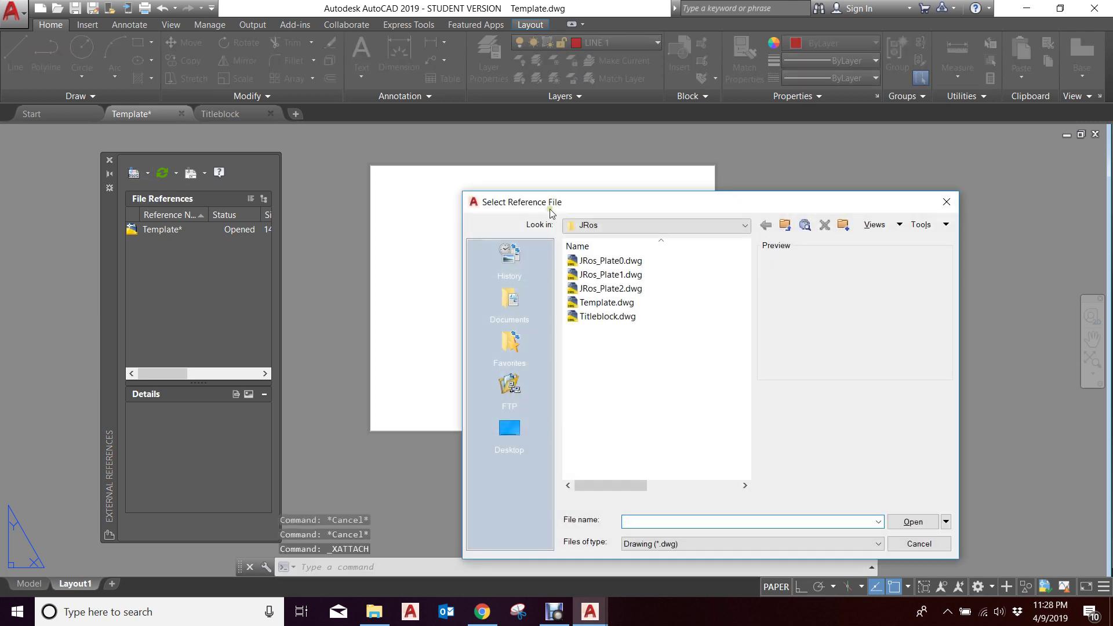
drag(637, 198, 521, 154)
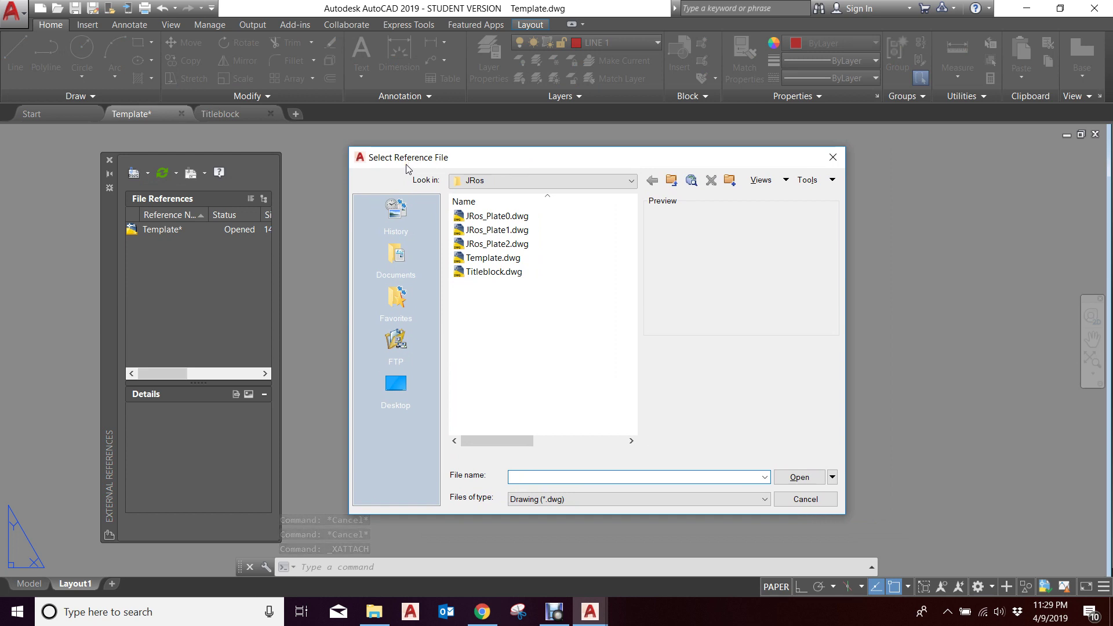
- Compare the previews of the title block, template and plate drawings, and open Titleblock.dwg as the reference file
click(494, 275)
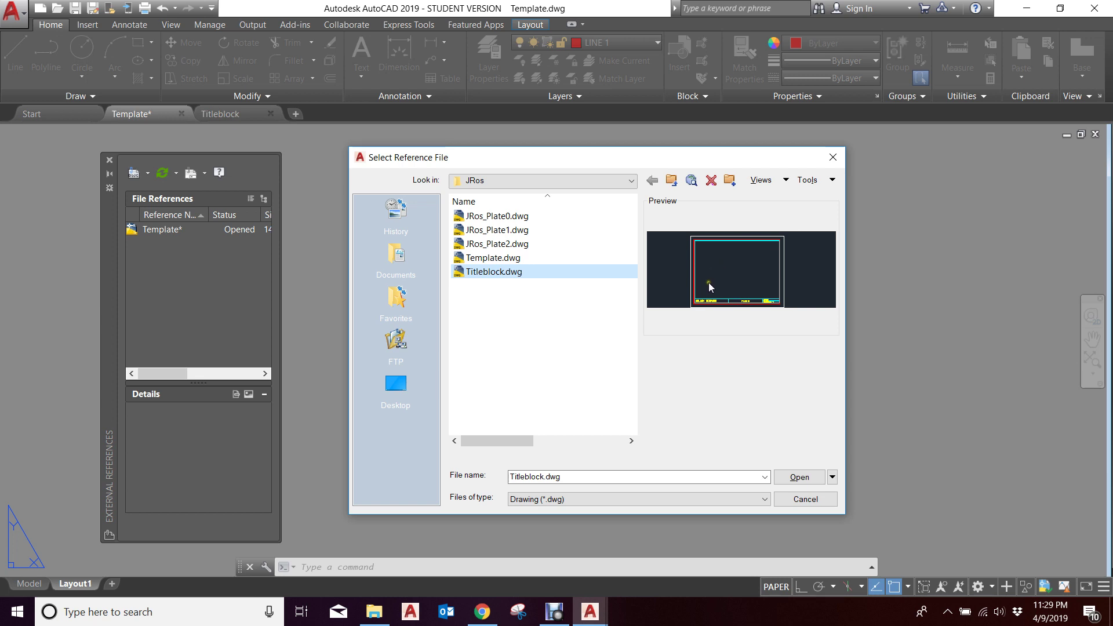
click(508, 258)
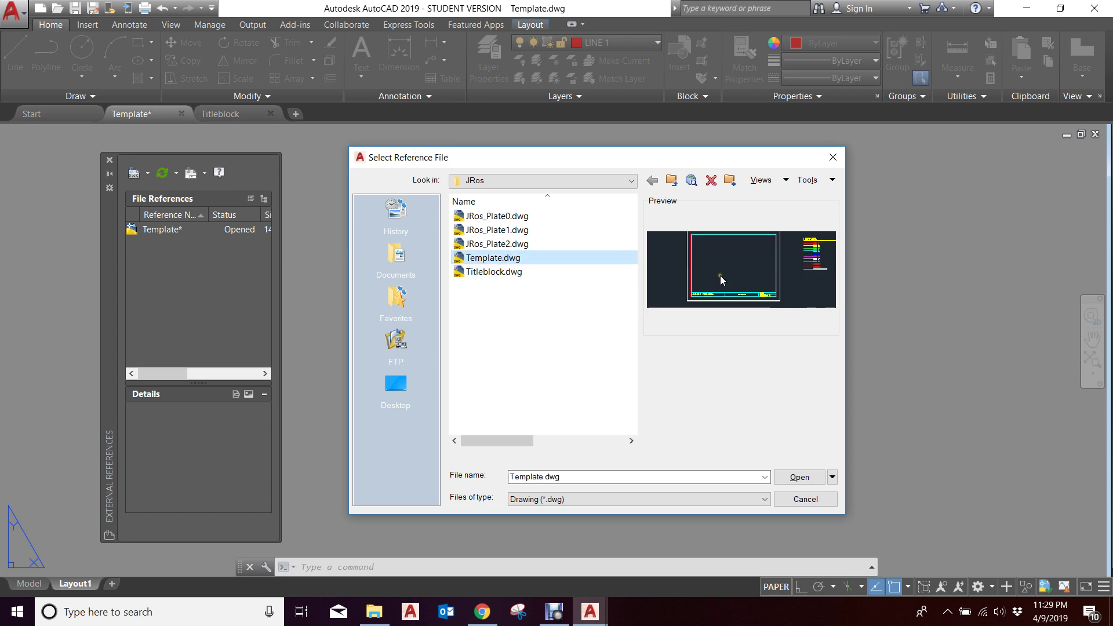
click(509, 245)
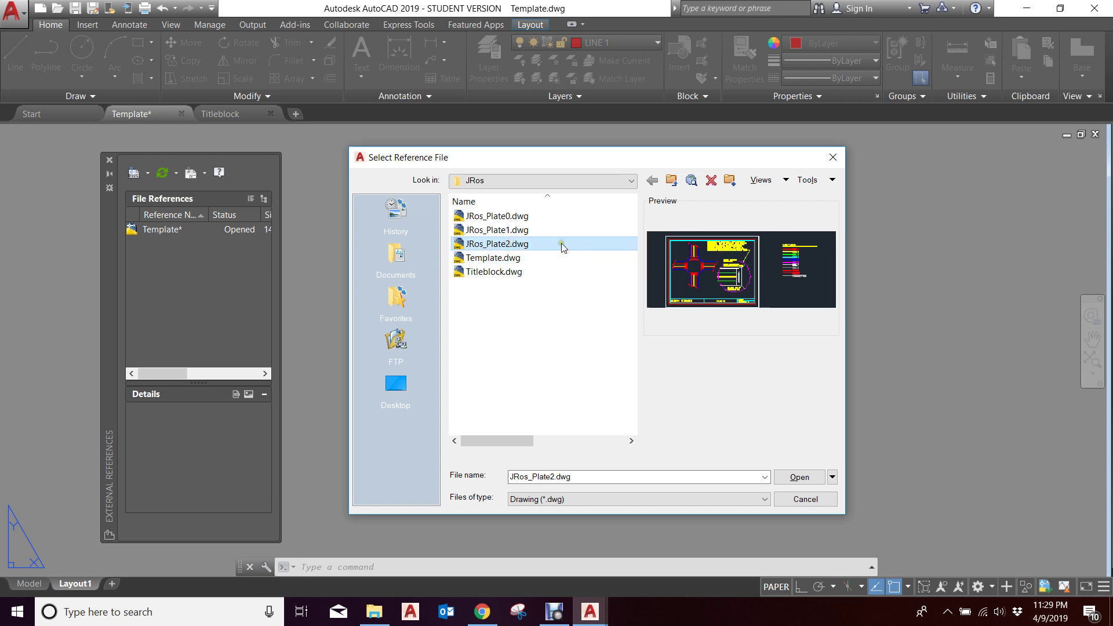
click(526, 231)
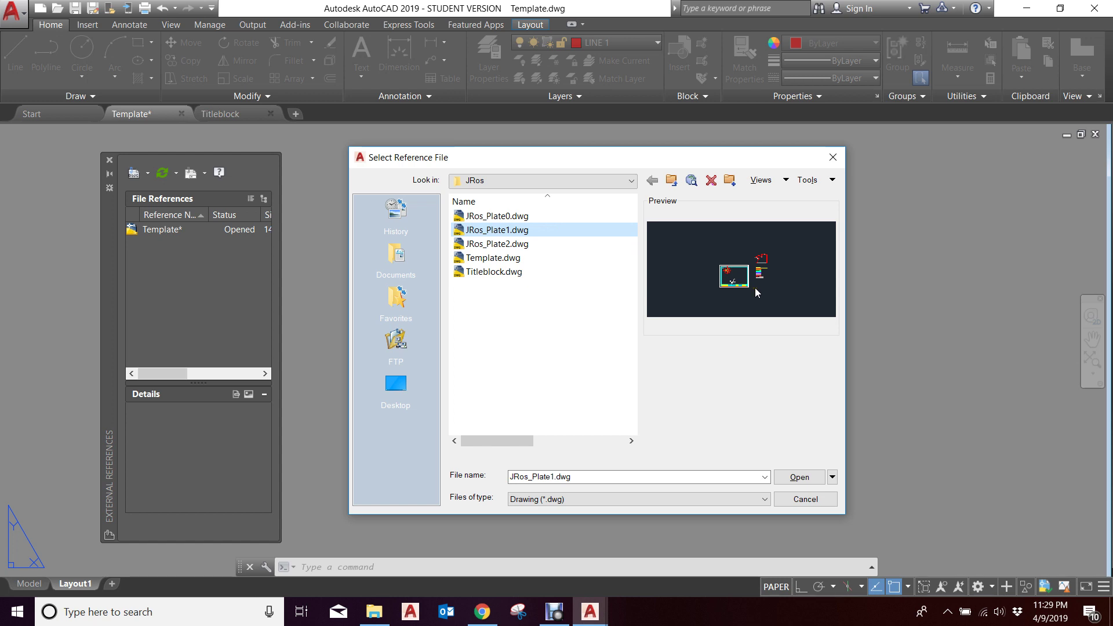
click(494, 275)
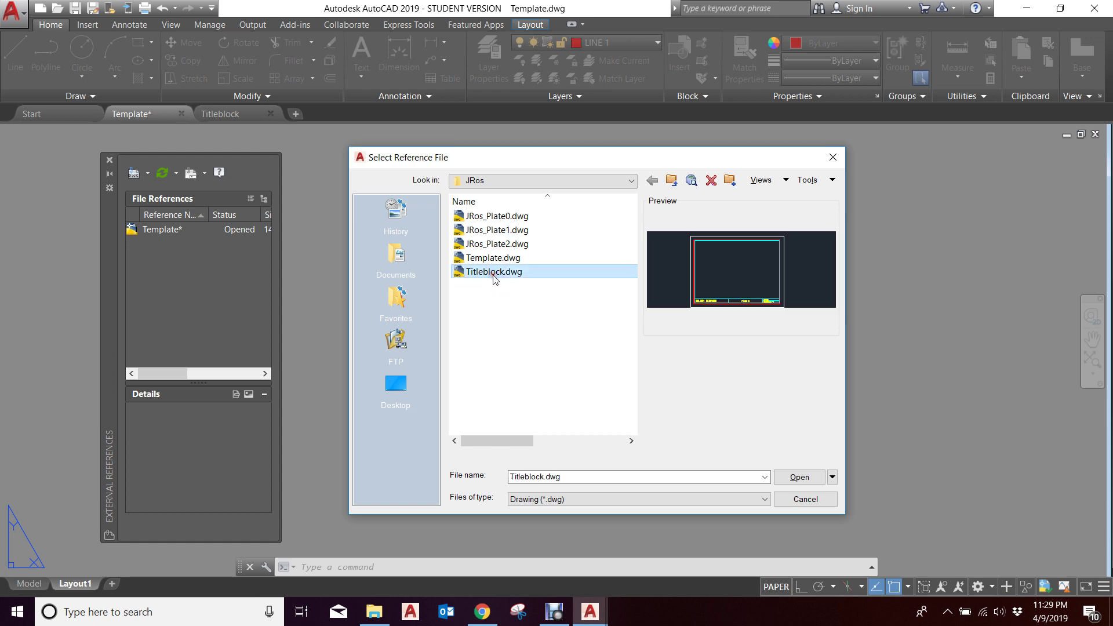
click(812, 481)
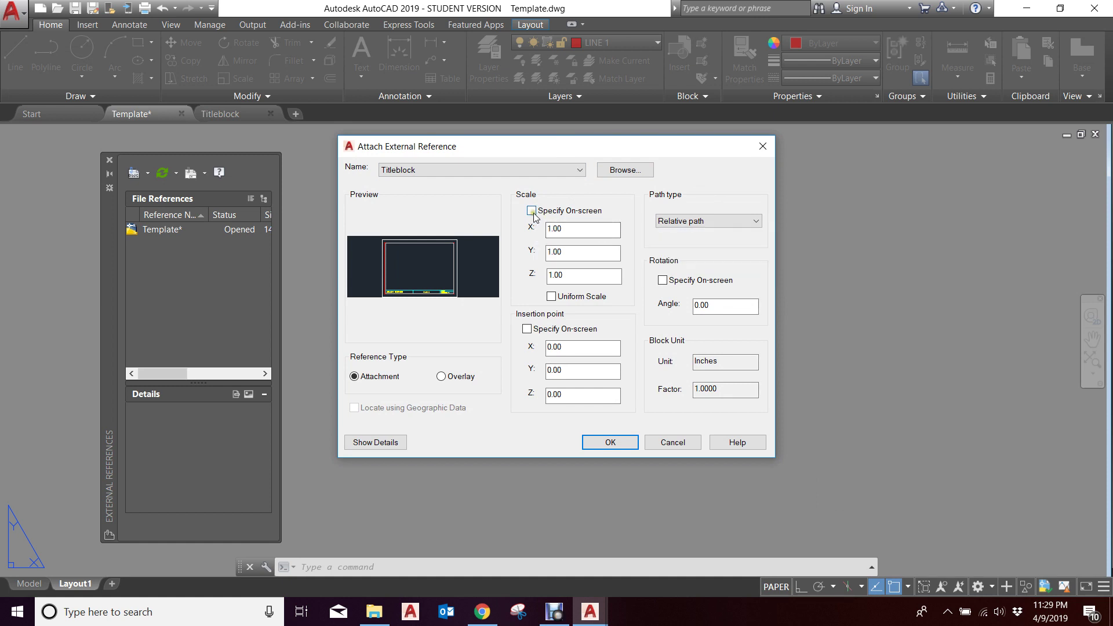
- Attach Titleblock with on-screen insertion off, insertion point 0,0,0, scale 1.00, rotation 0 and a relative path
click(527, 330)
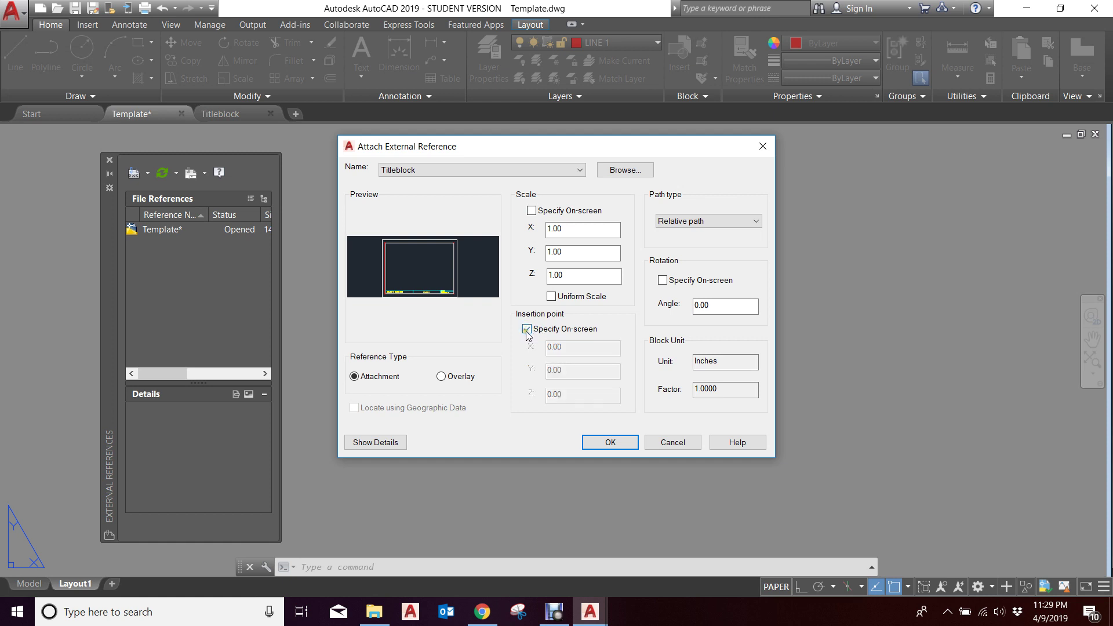
click(528, 331)
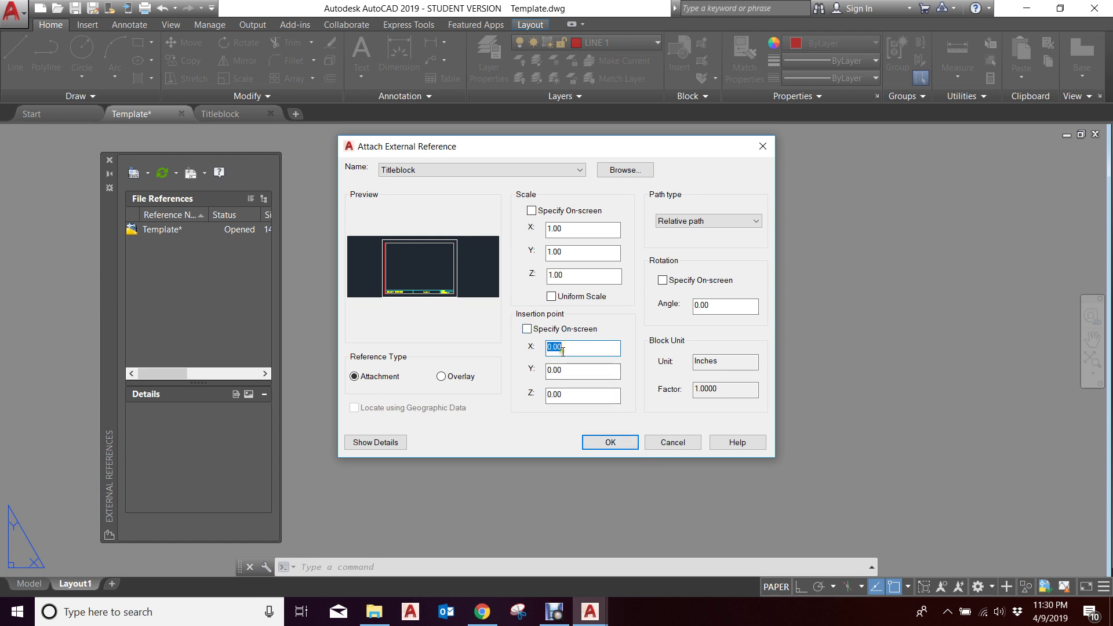
click(610, 443)
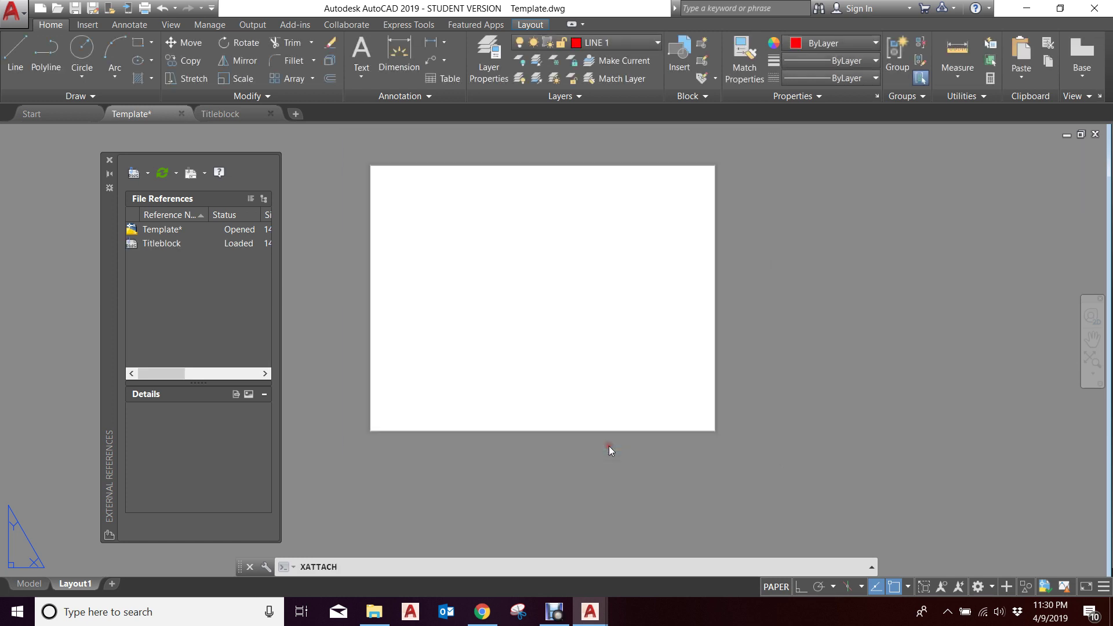
- Examine how the attached title block lines up with the corners and edges of the Layout1 sheet, and close the External References palette
scroll(366, 447, up, 5)
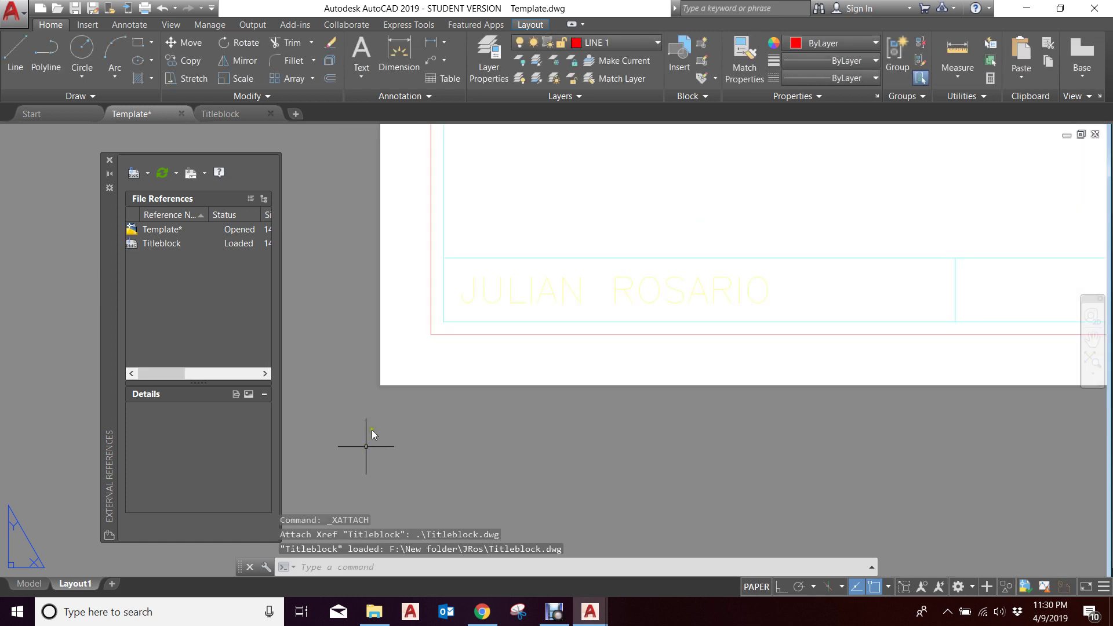
scroll(374, 389, up, 12)
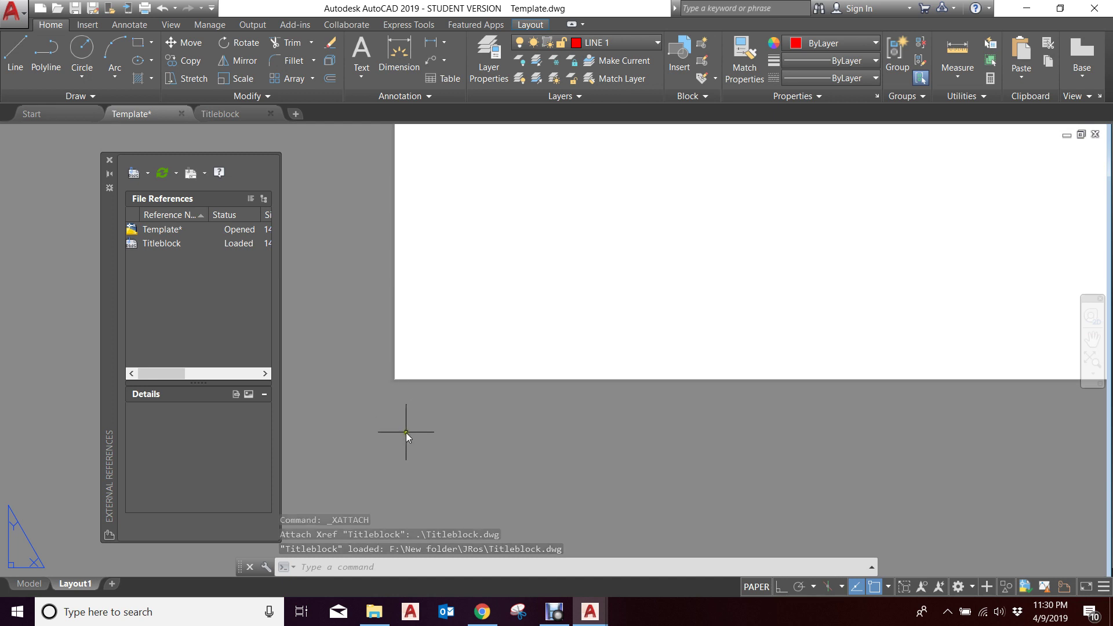
scroll(406, 433, down, 10)
scroll(405, 433, down, 5)
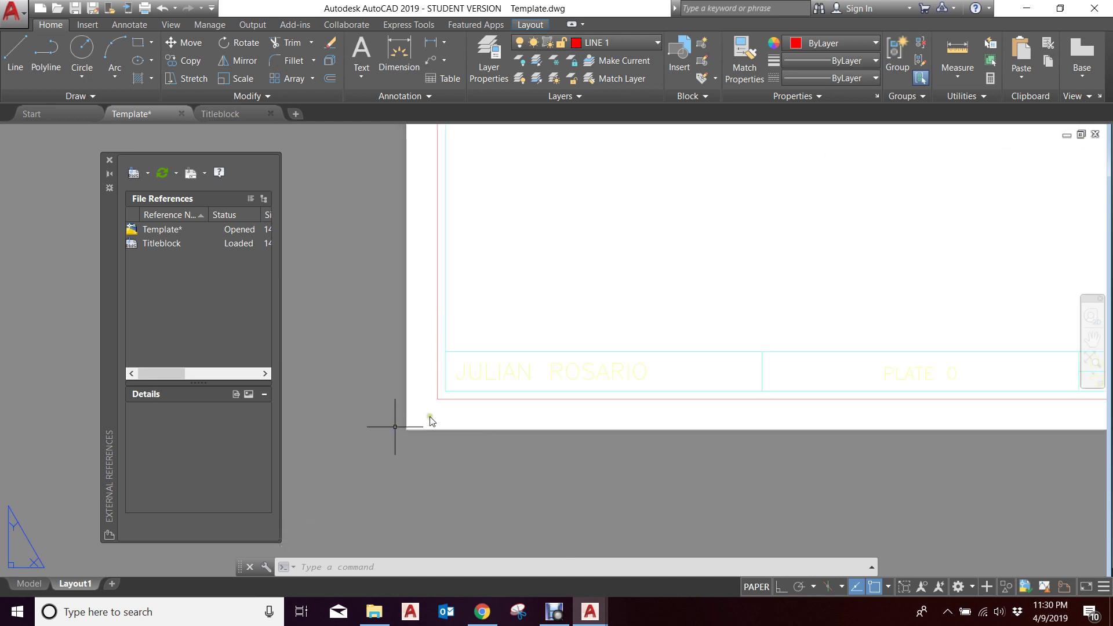
scroll(426, 419, down, 4)
scroll(416, 426, up, 7)
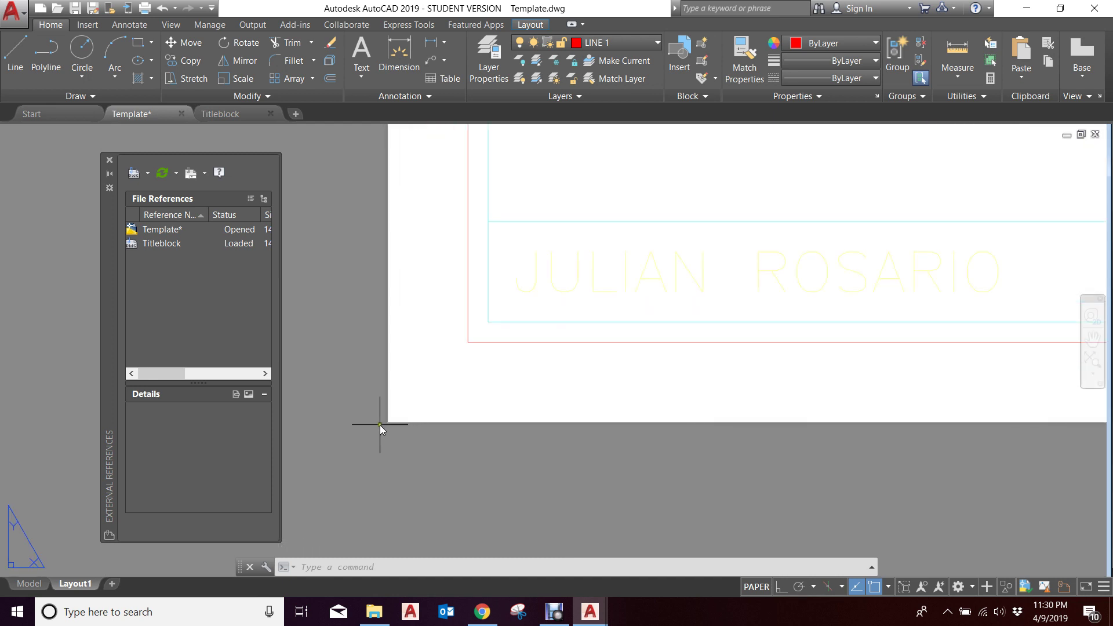
scroll(440, 422, down, 3)
click(497, 409)
click(479, 415)
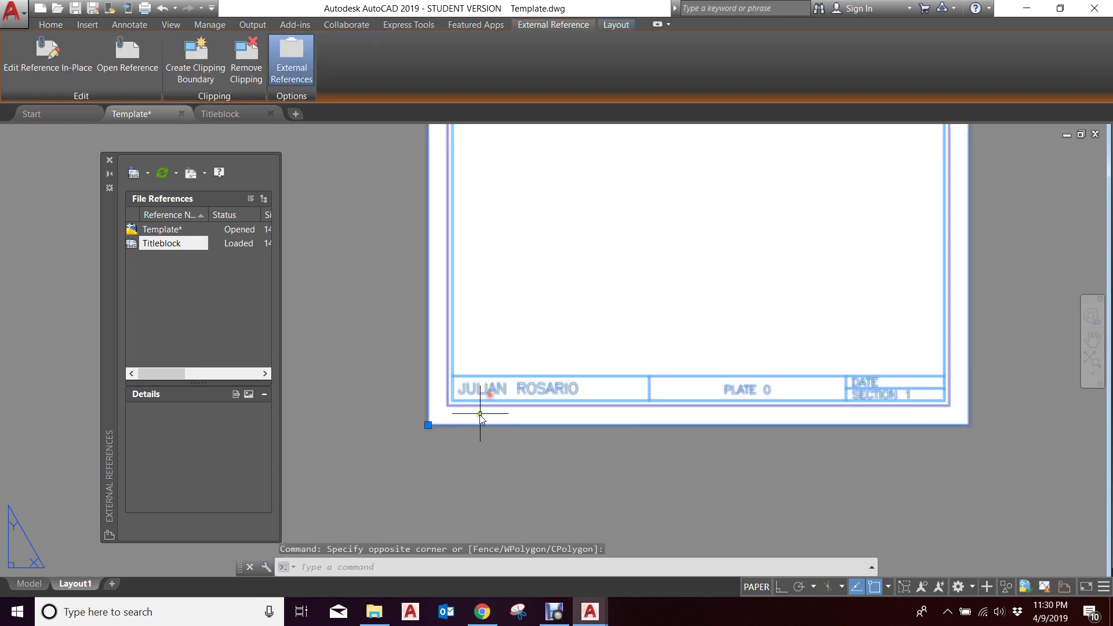
scroll(427, 425, up, 4)
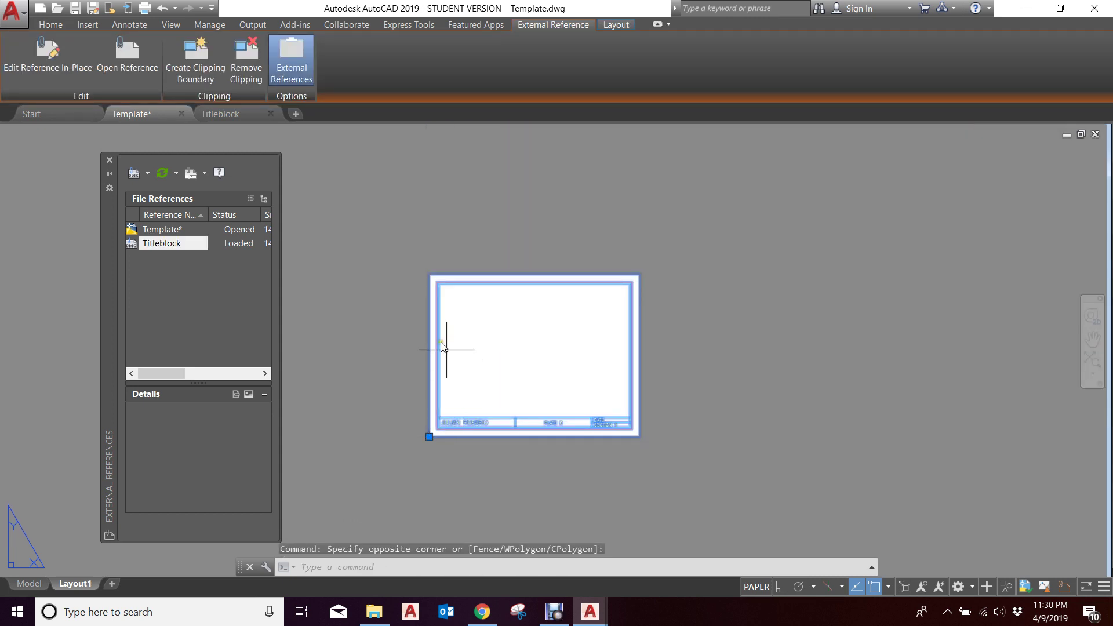
scroll(444, 348, up, 5)
scroll(467, 241, down, 4)
scroll(785, 223, up, 3)
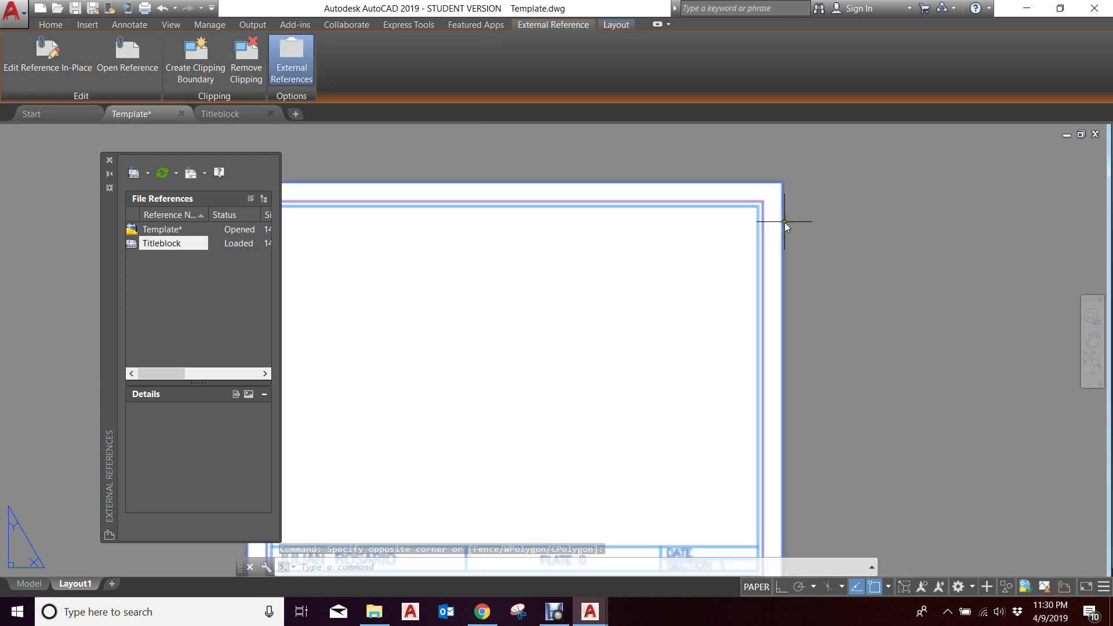
scroll(859, 242, down, 4)
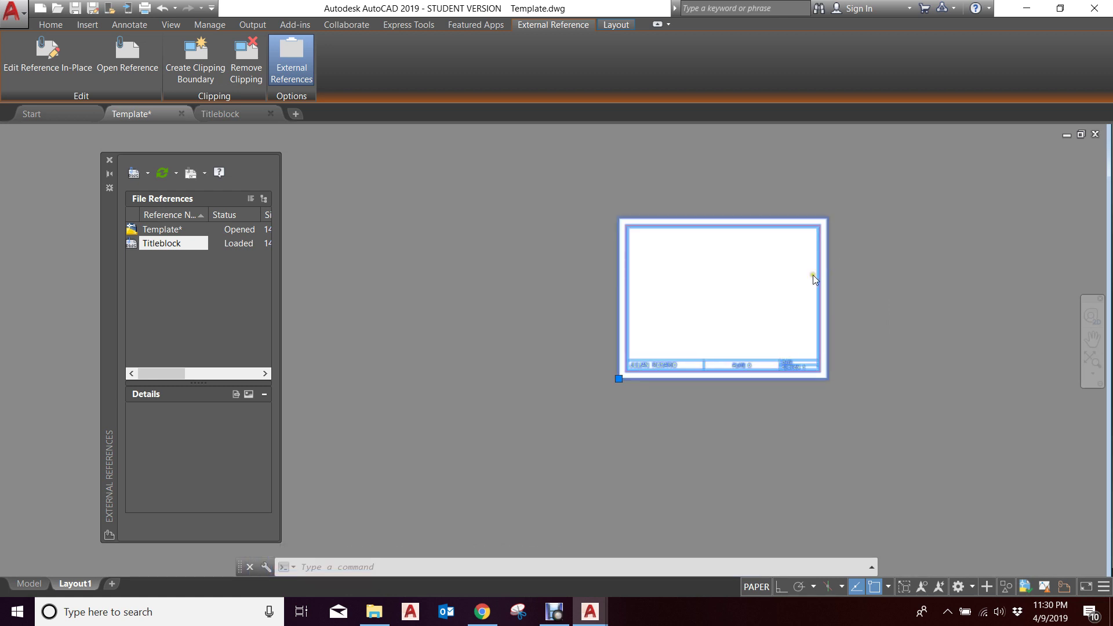
scroll(814, 279, up, 4)
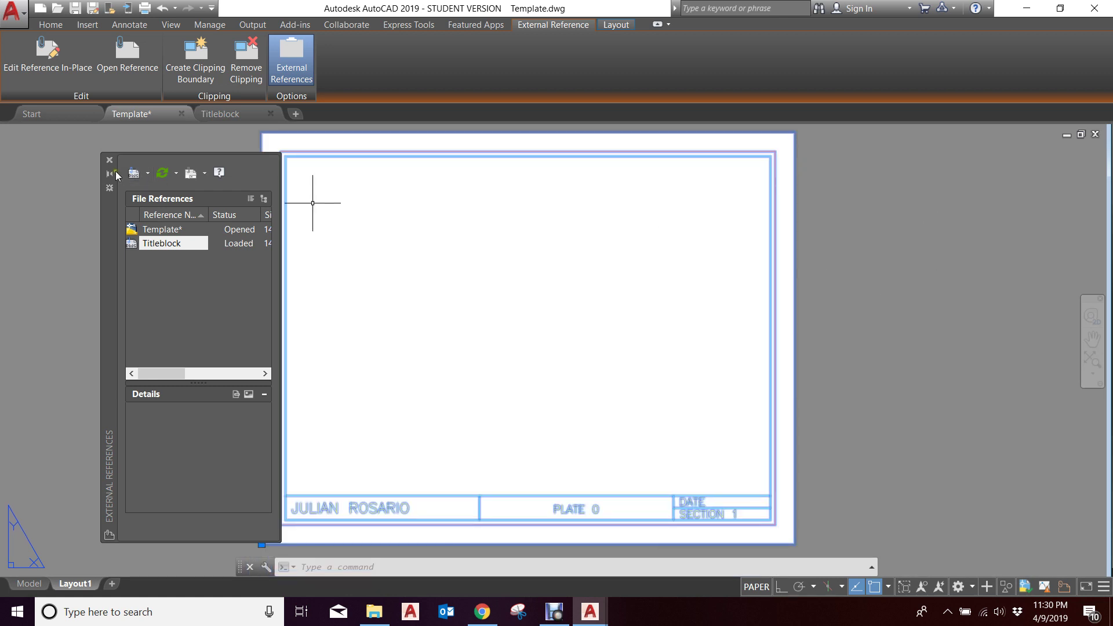
click(109, 161)
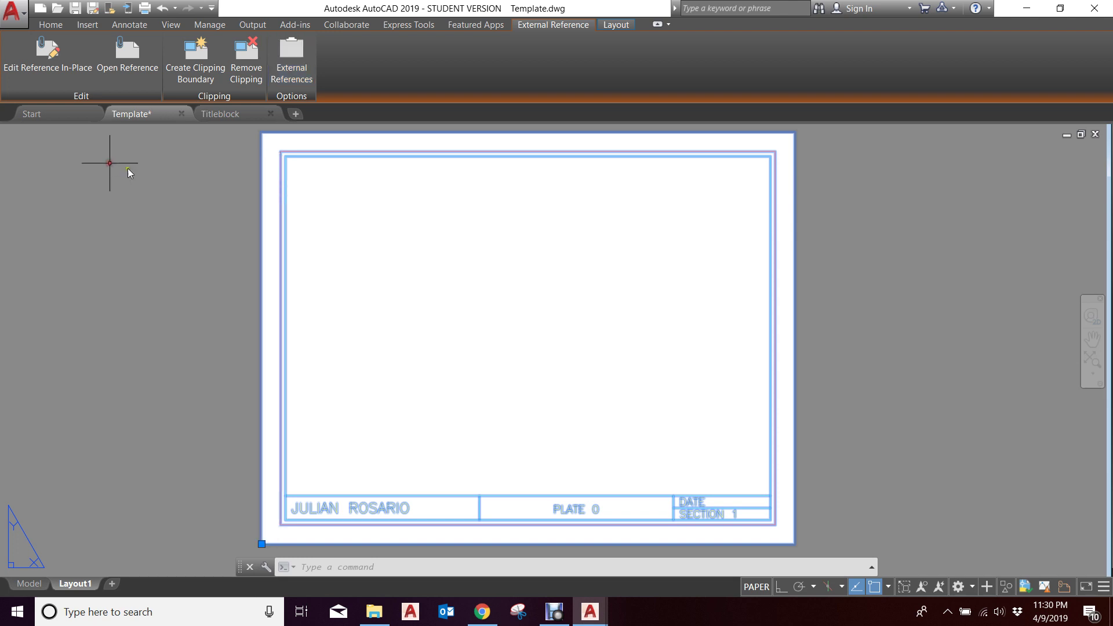
- Save the drawing as Template1.dwg in the AutoCAD 2010/LT2010 format and dismiss the version conflict notice
click(12, 12)
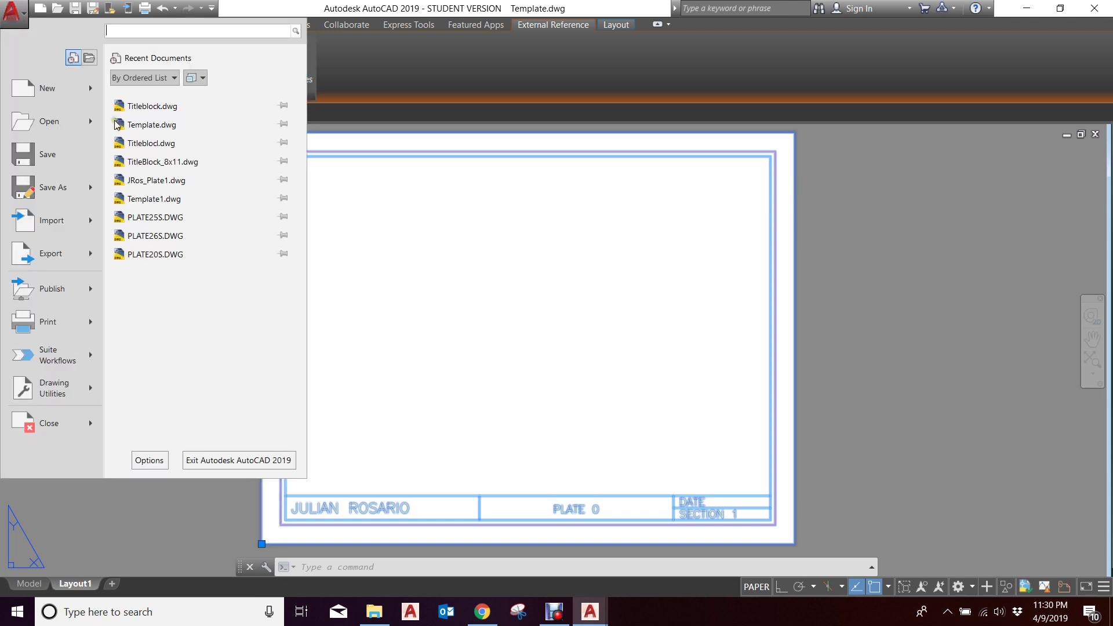
click(52, 193)
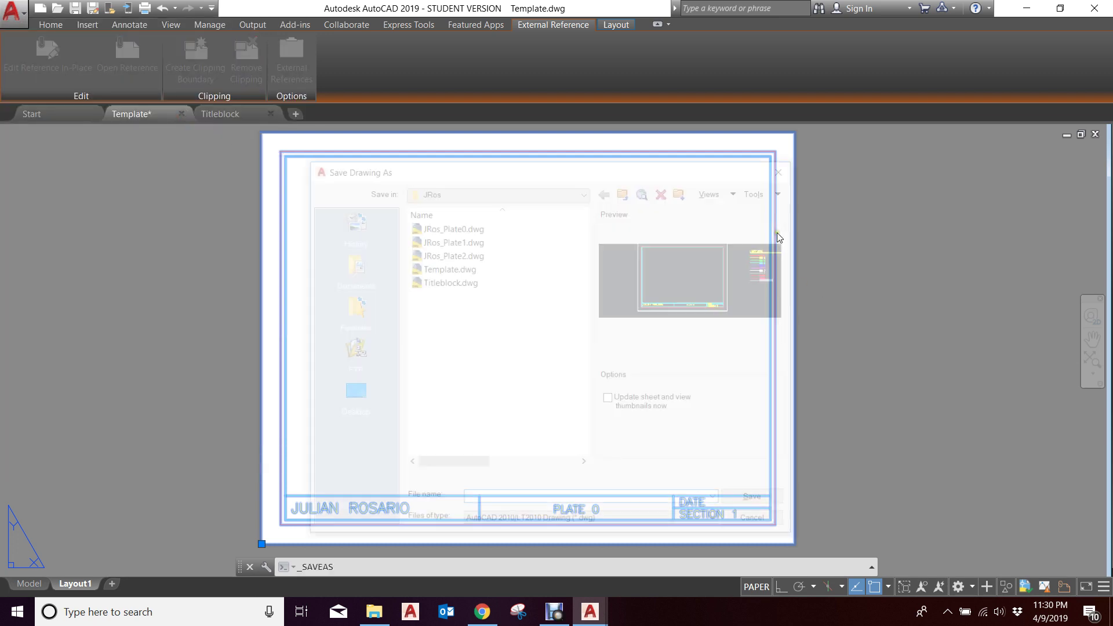
click(537, 502)
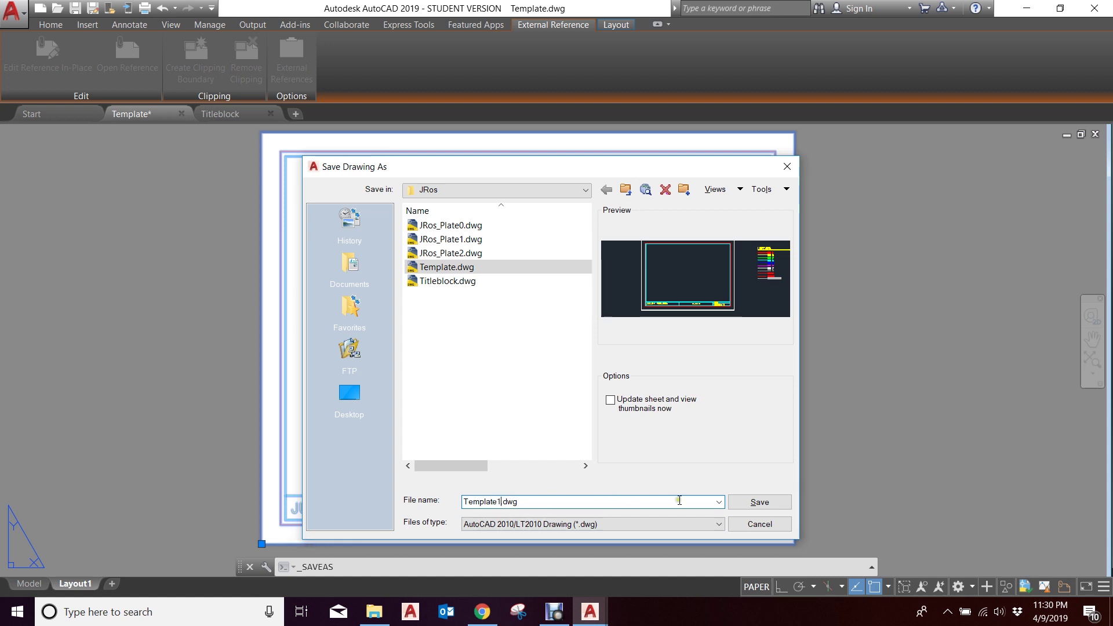
click(760, 502)
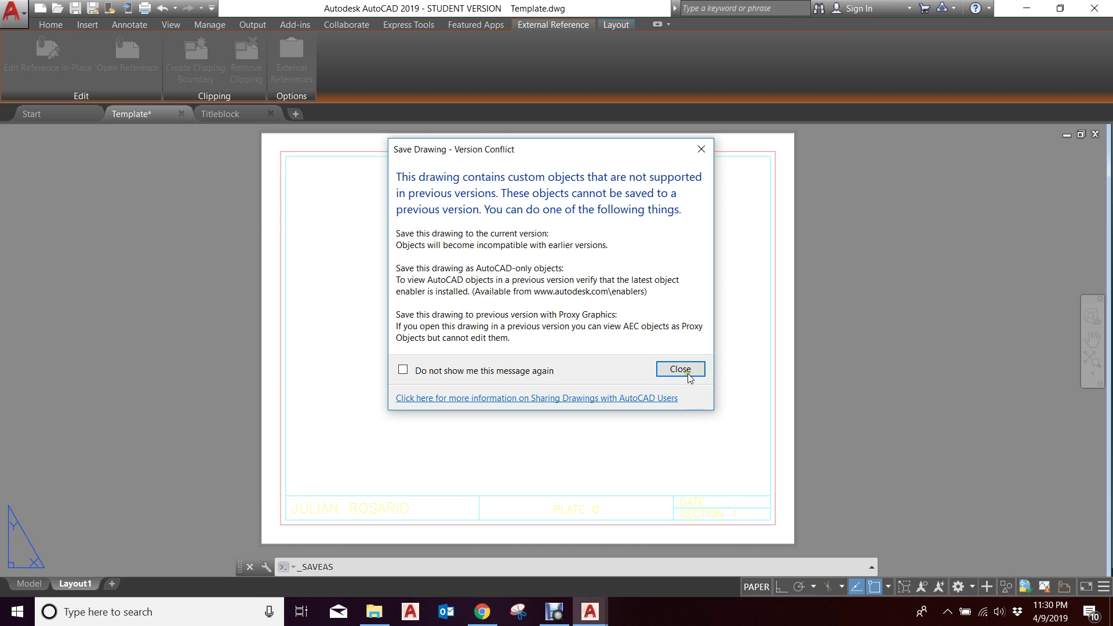
click(681, 369)
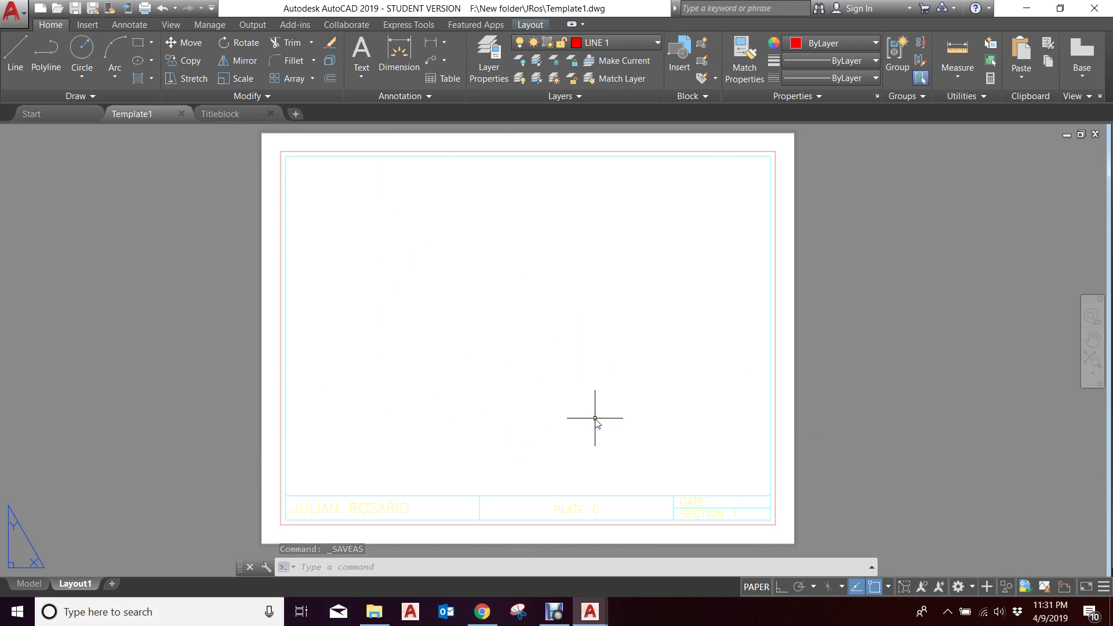
- Create a single viewport with VPORTS, placed as a large rectangle inside the title block's border on Layout1
text(VPORTS)
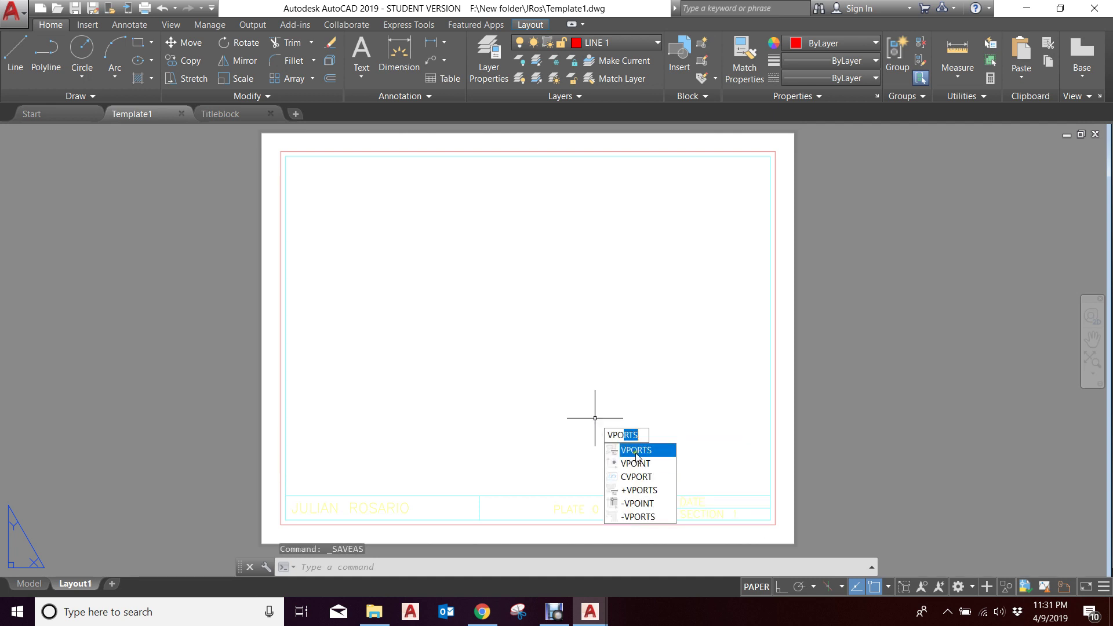
click(635, 452)
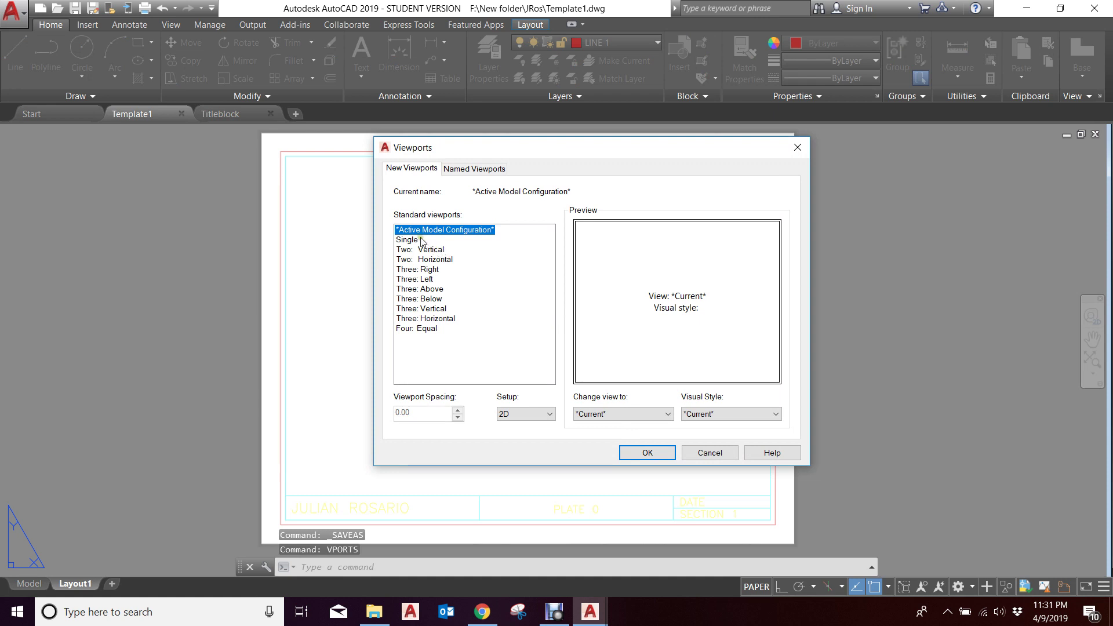
click(408, 240)
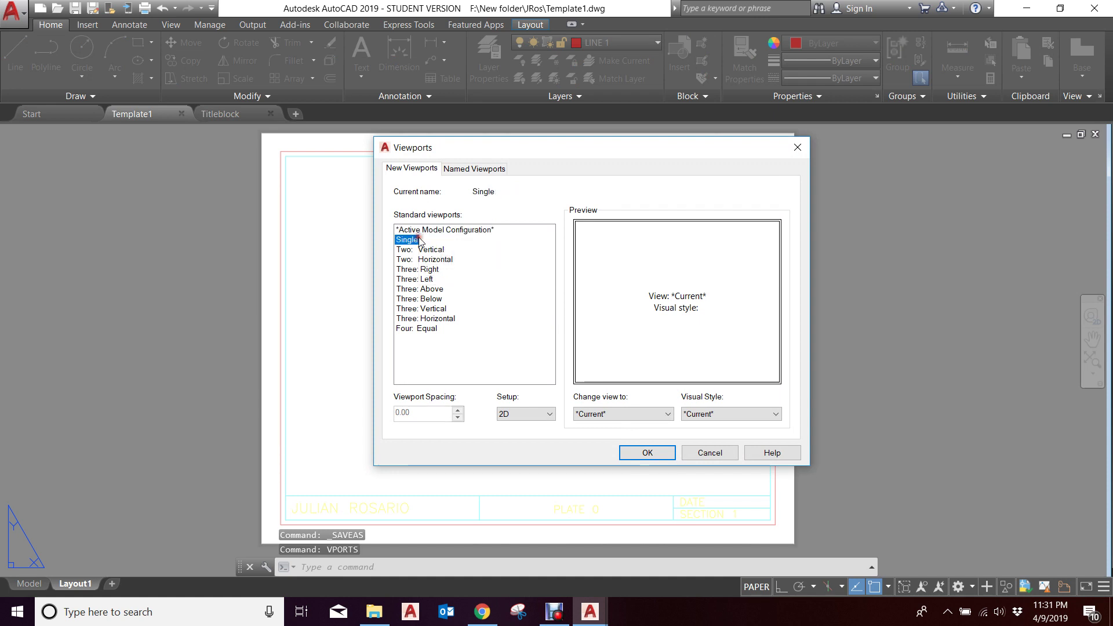
click(653, 455)
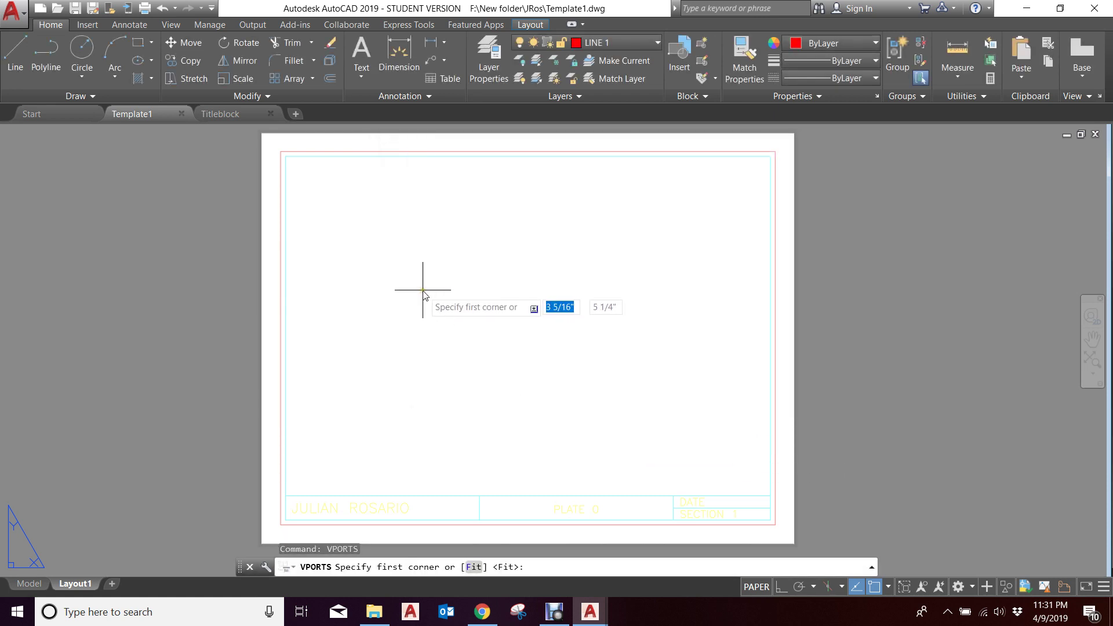
click(319, 185)
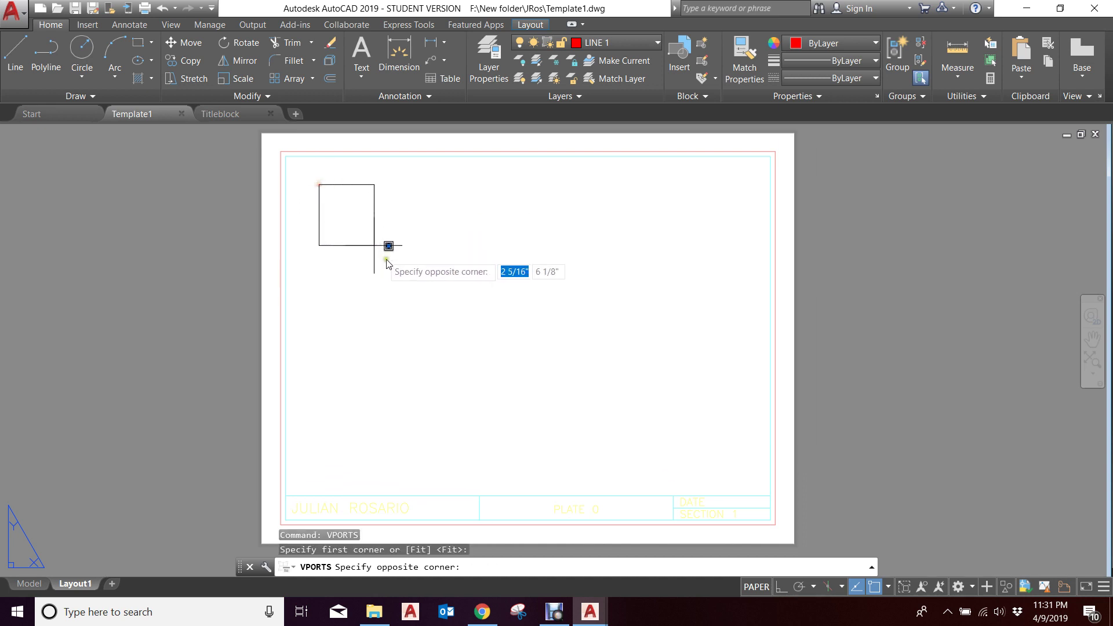
click(743, 471)
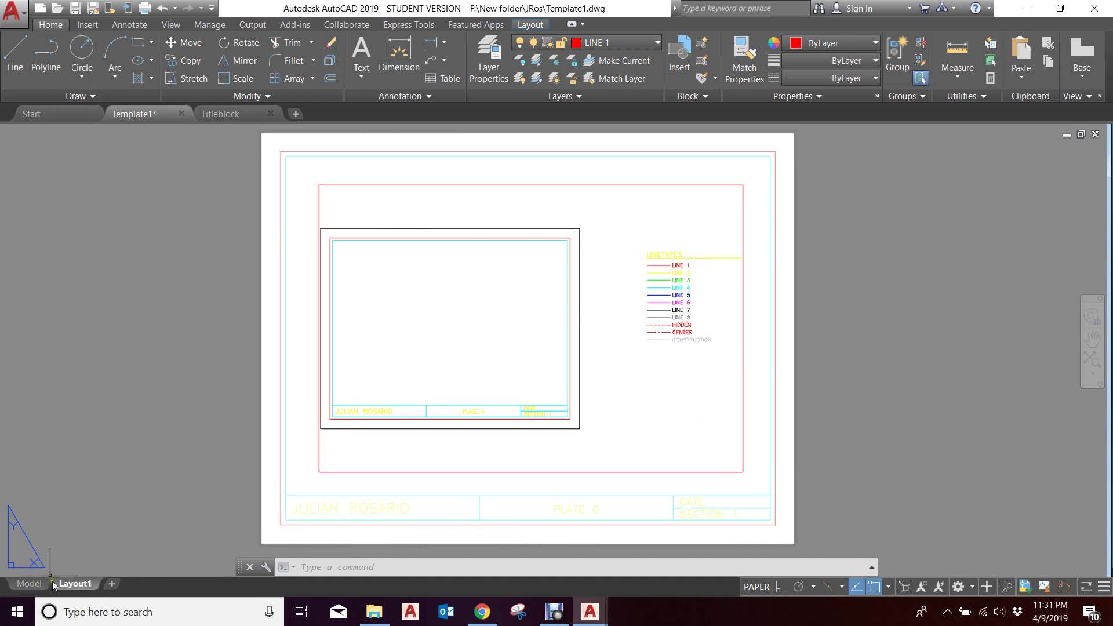
- Stretch the Layout1 viewport's upper-right and lower-left corners so that it closely frames only the model-space title block
click(597, 425)
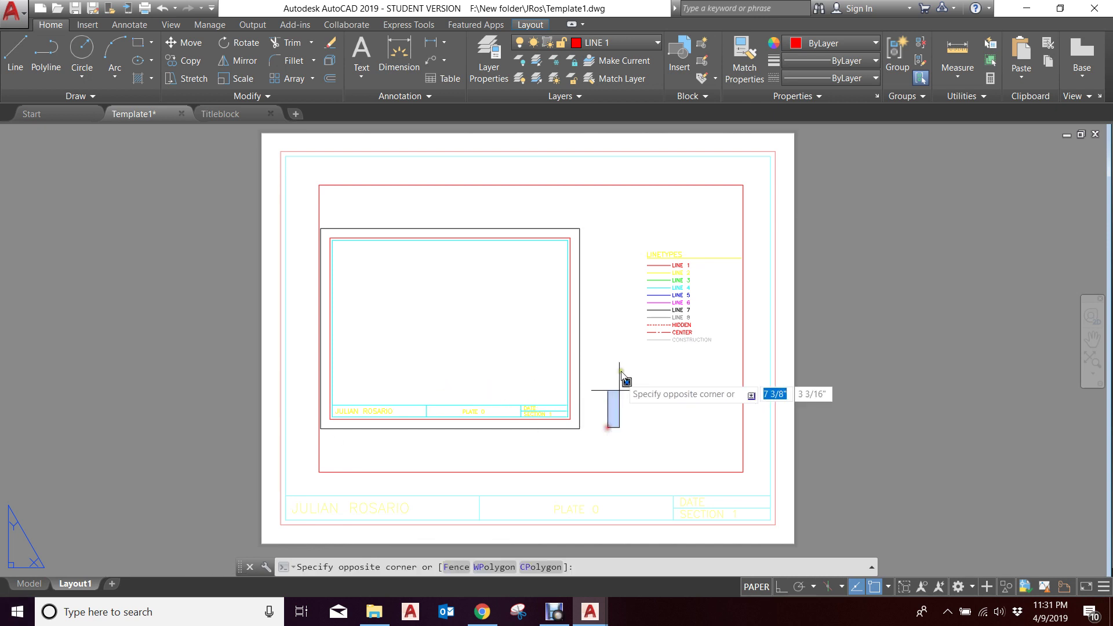
click(613, 347)
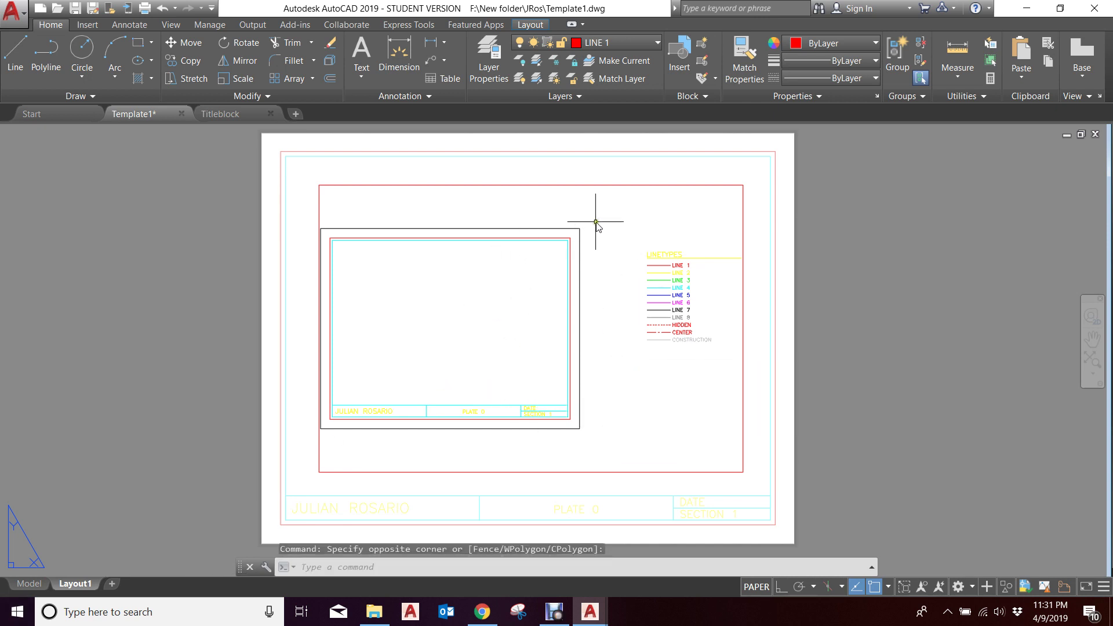
click(651, 186)
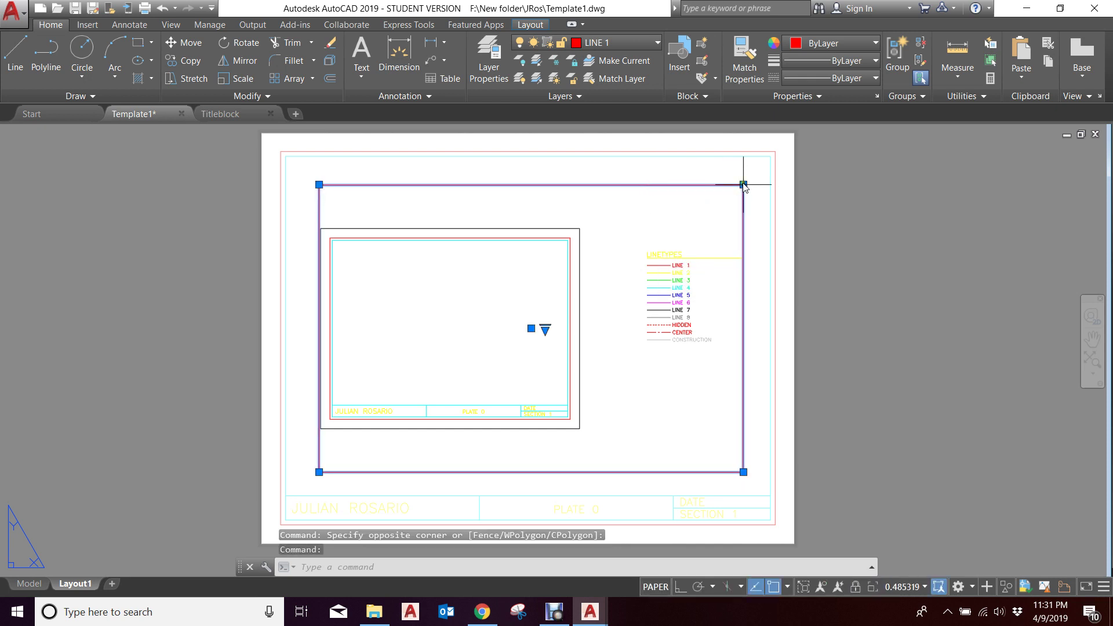
click(743, 184)
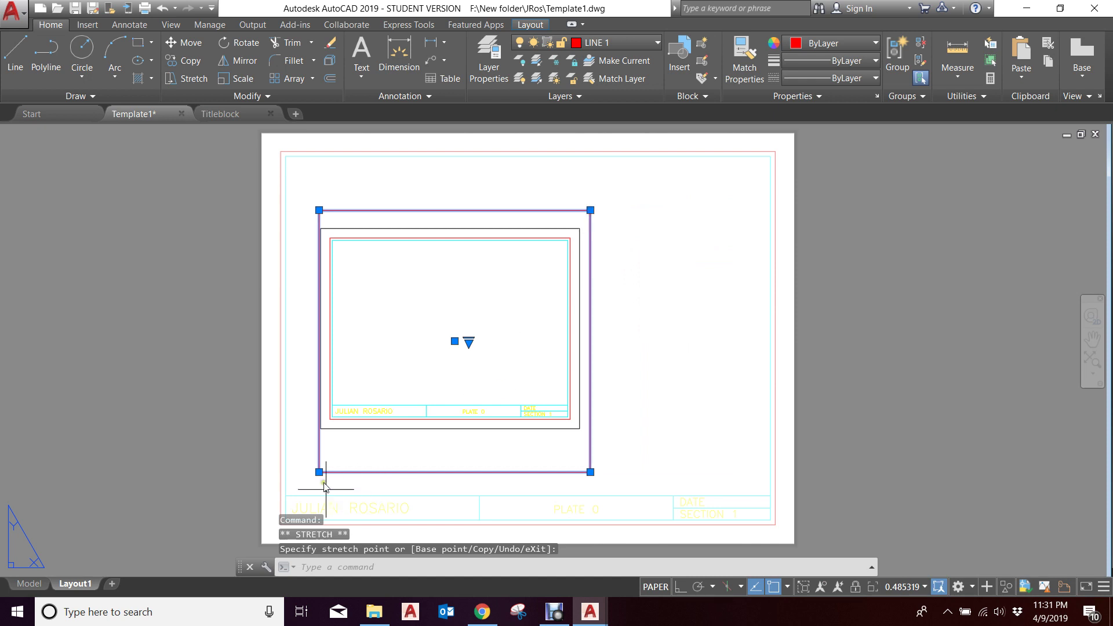
click(305, 443)
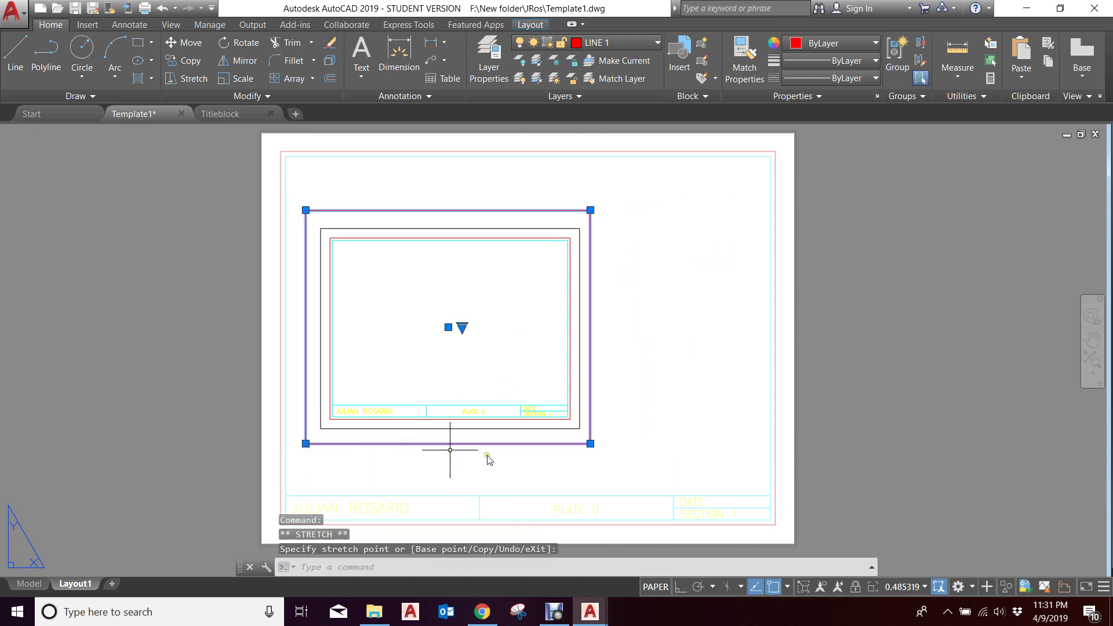
- Reshape the viewport so that it frames only the LINETYPES legend, and set its scale to 1:1
click(590, 210)
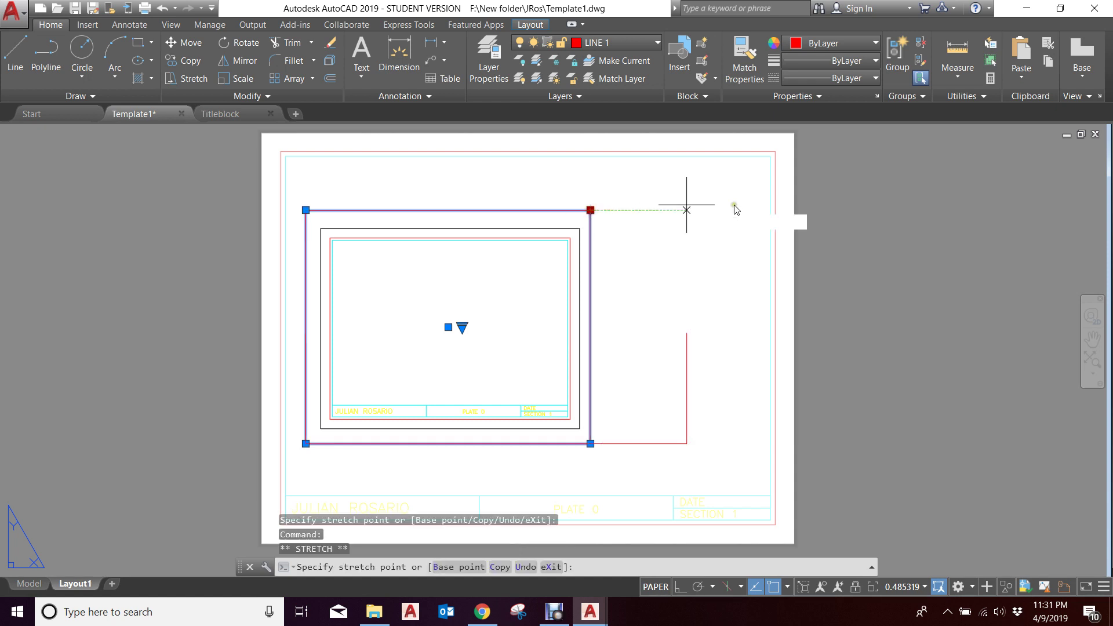
click(770, 210)
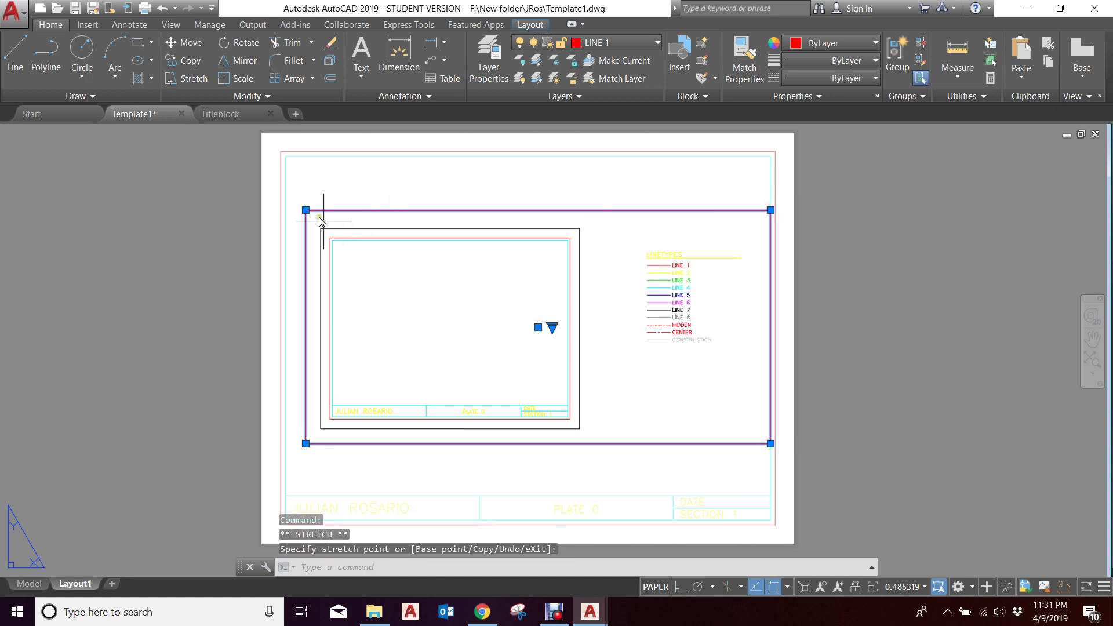
click(612, 223)
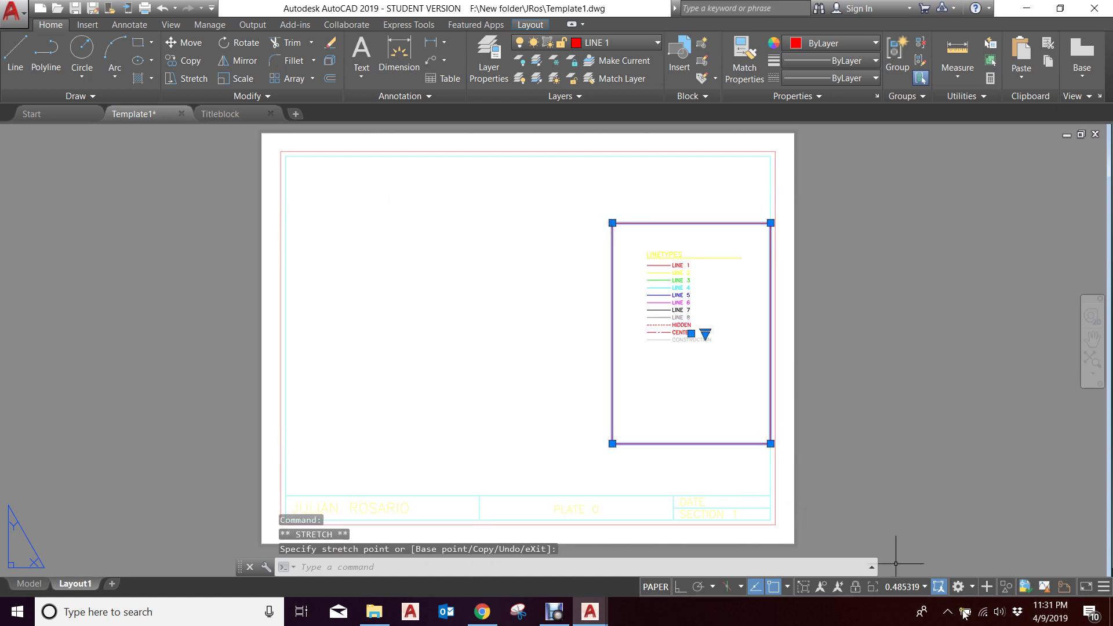
click(924, 587)
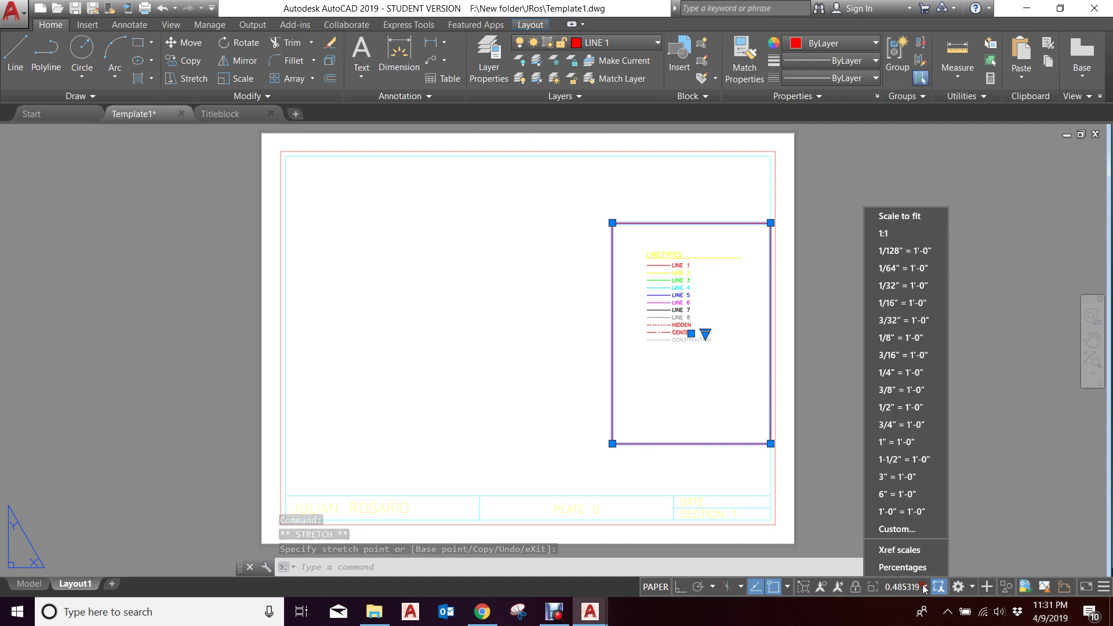
click(894, 235)
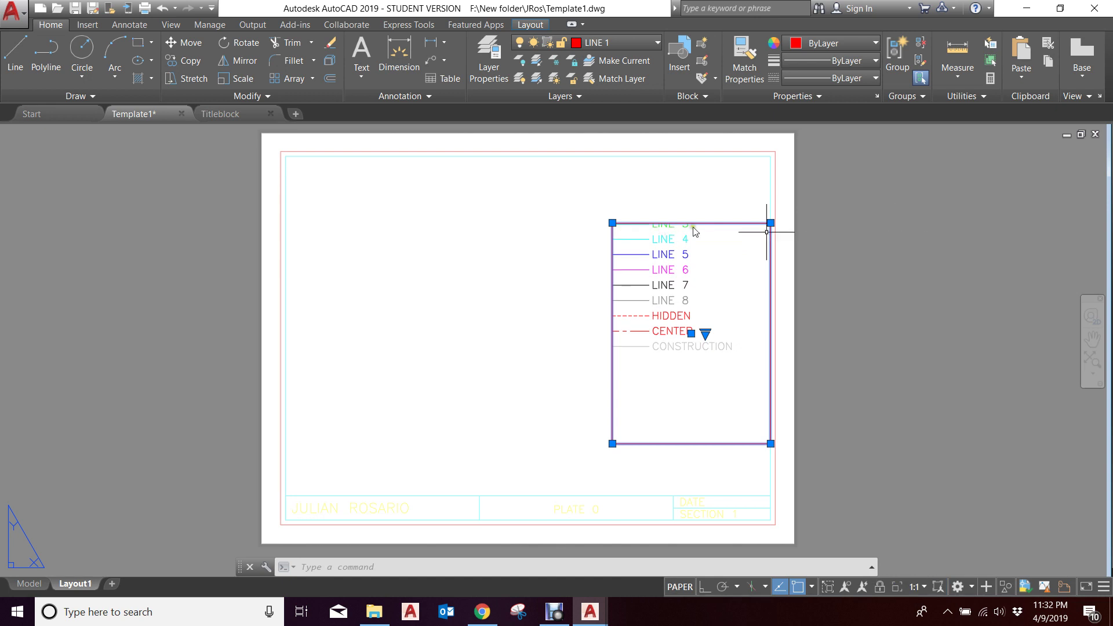
- Stretch the viewport's corners to show the whole LINETYPES legend at 1:1, keeping its outline inside the title block border
click(612, 223)
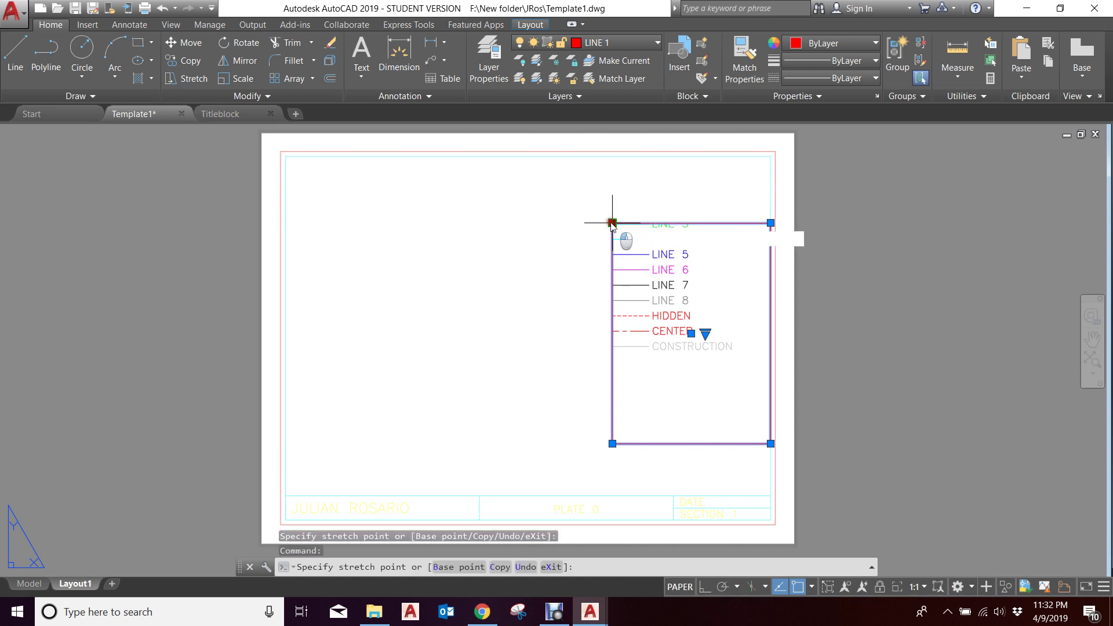
click(571, 169)
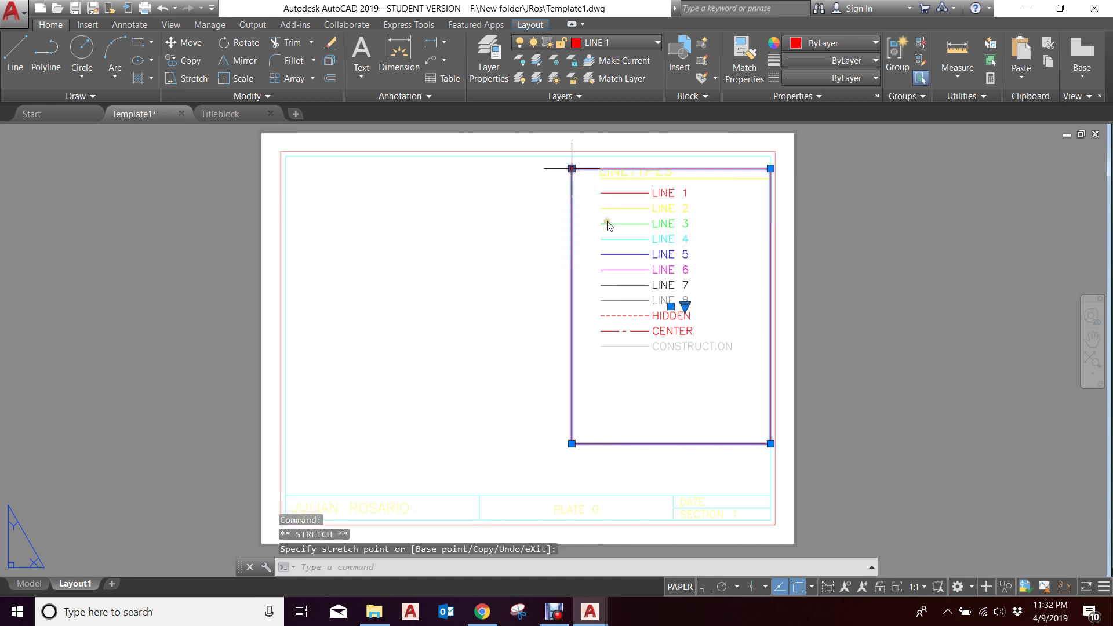
click(770, 156)
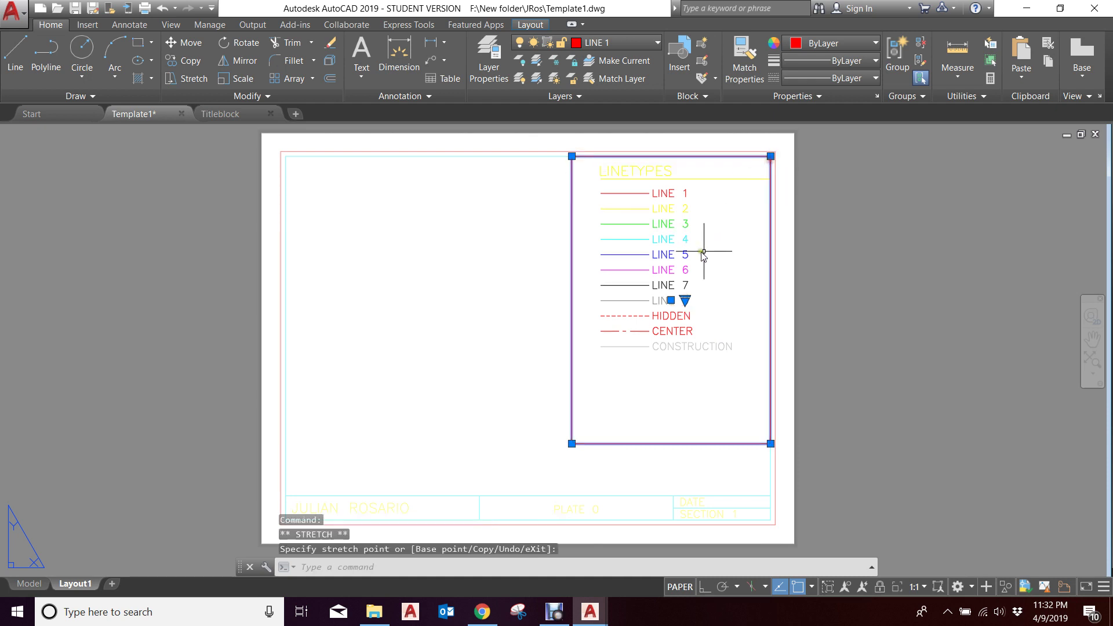
click(770, 444)
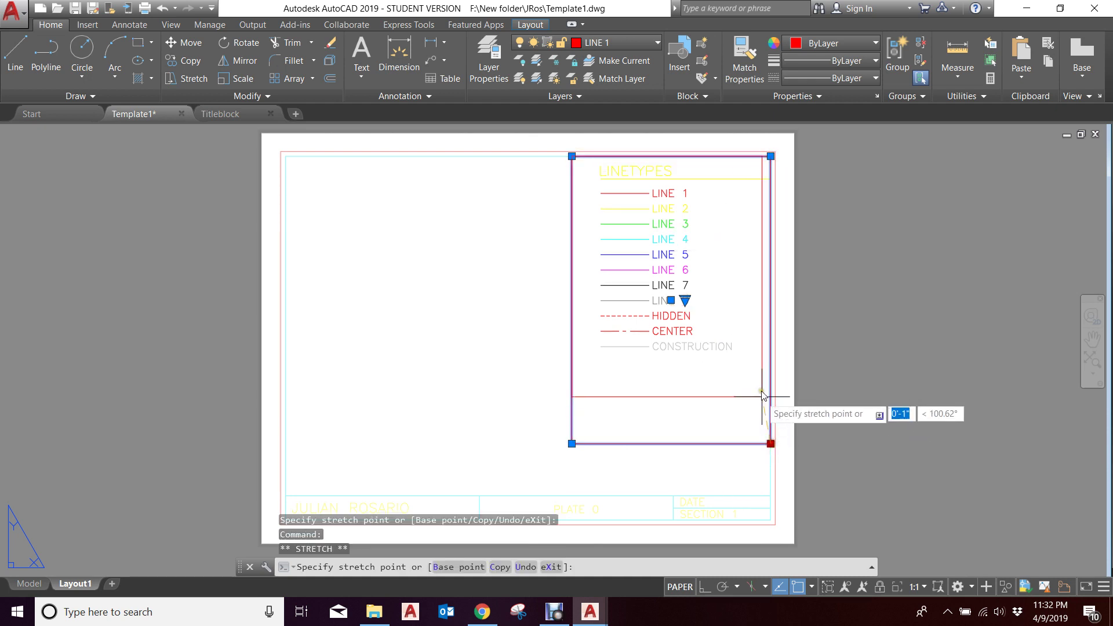
click(757, 375)
- Move the legend viewport straight down until it sits just above the title strip
text(m)
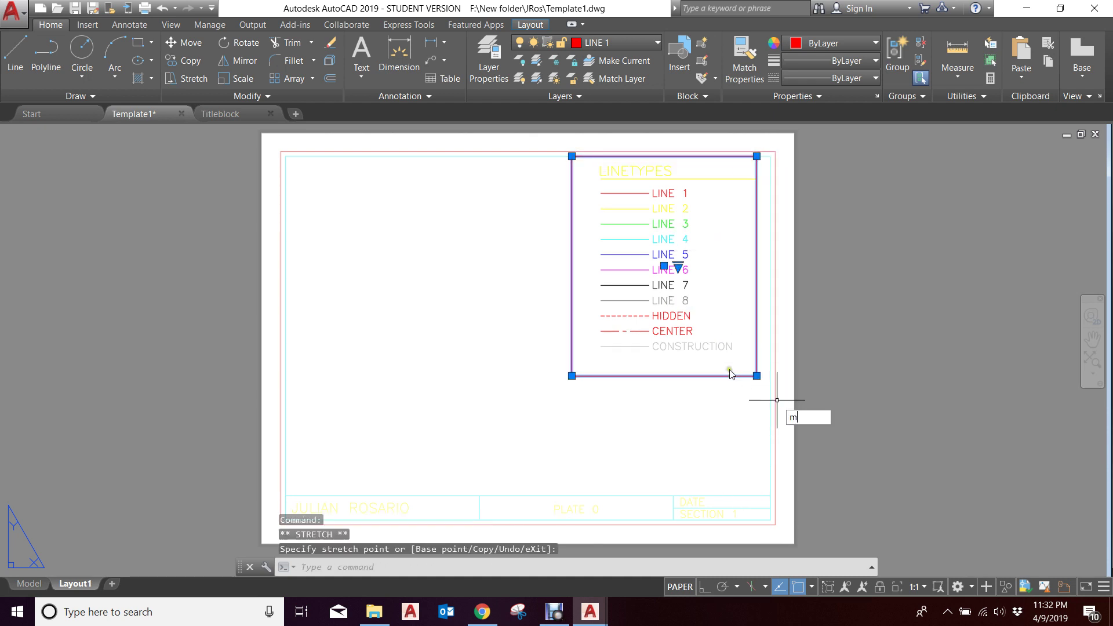
key(Return)
click(655, 332)
click(653, 416)
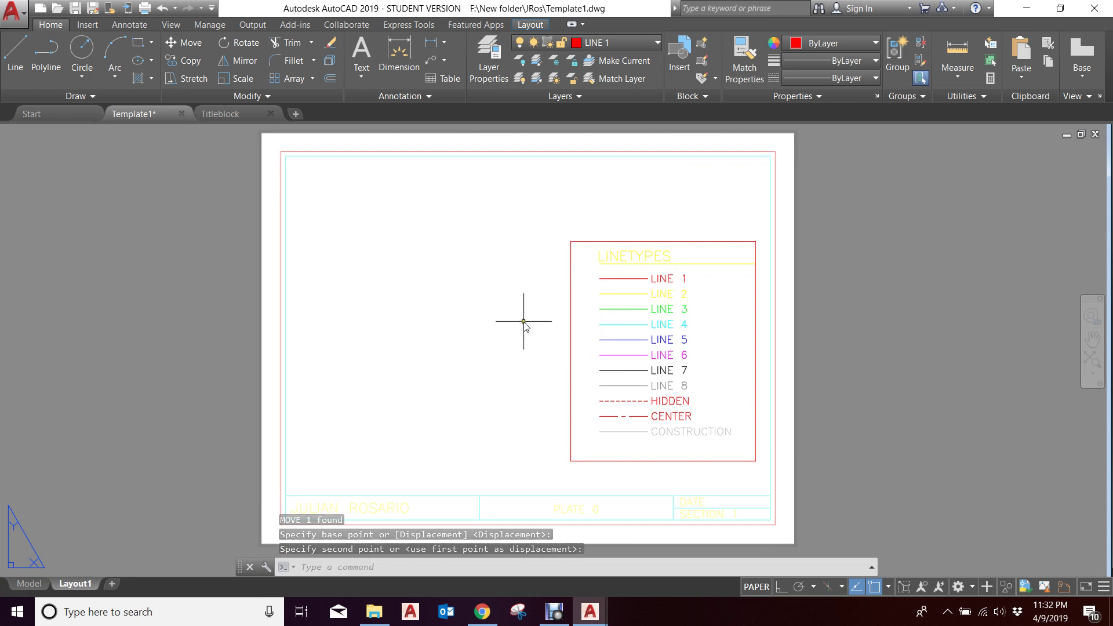
- Copy the legend viewport from its upper-left corner to the empty left half of the sheet
click(586, 394)
click(530, 346)
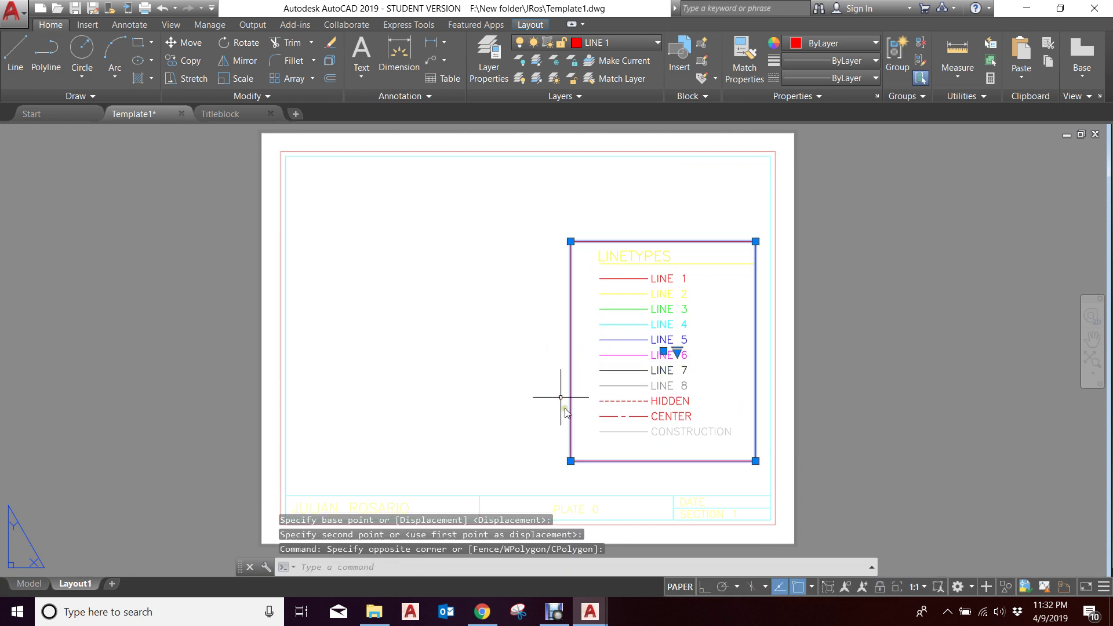
text(co)
key(Return)
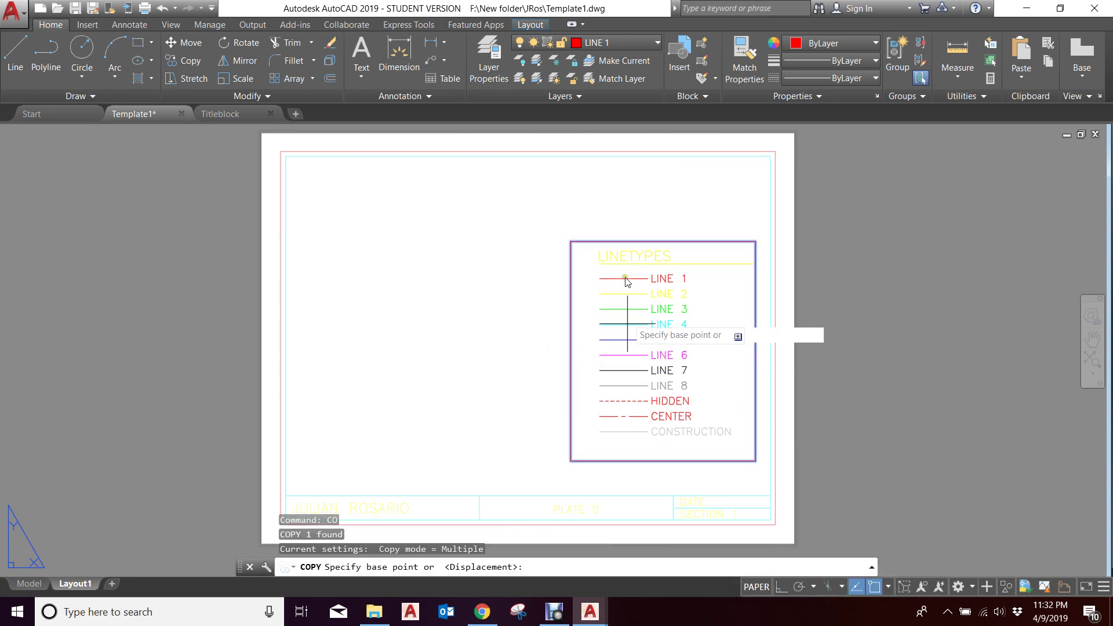
click(571, 242)
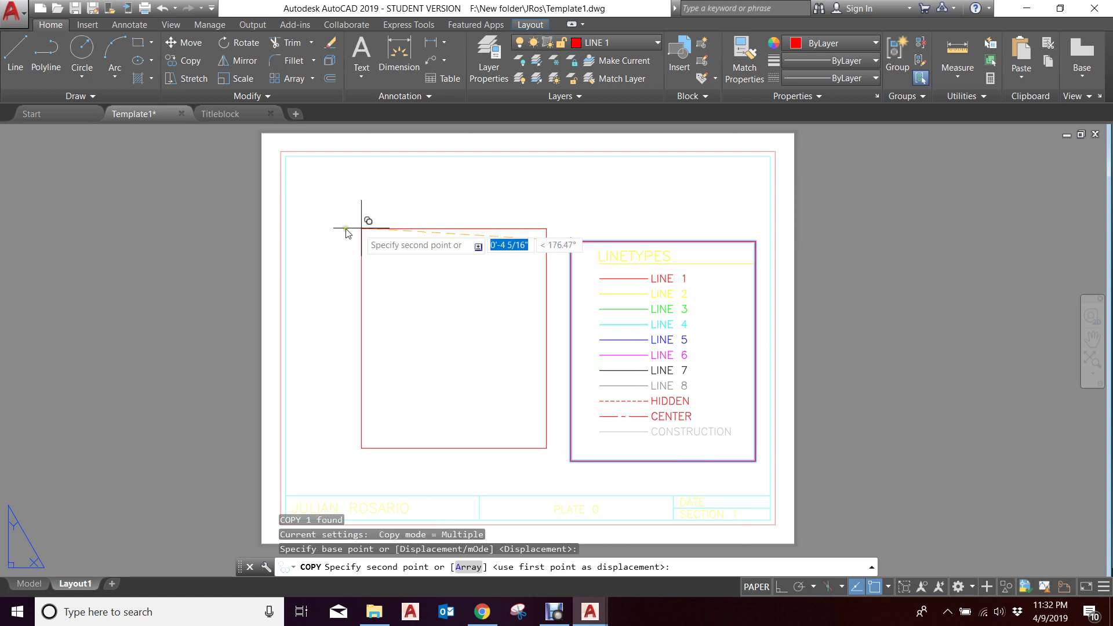
key(Escape)
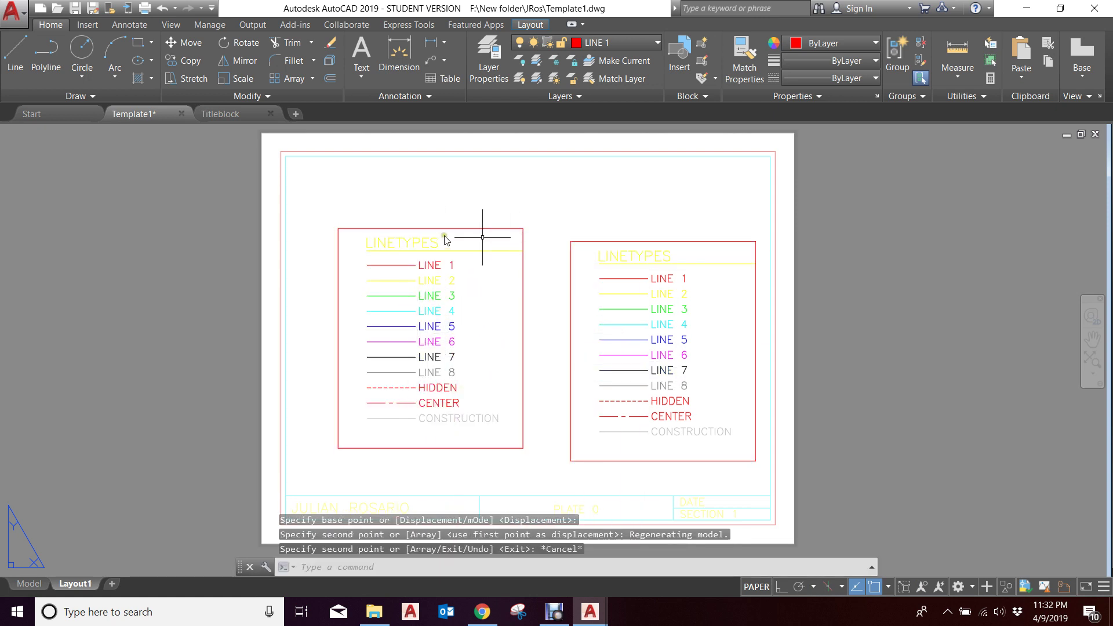
- Stretch the copied viewport off the sheet's left side so that it shows only the upper-right corner of the model-space title block
click(352, 229)
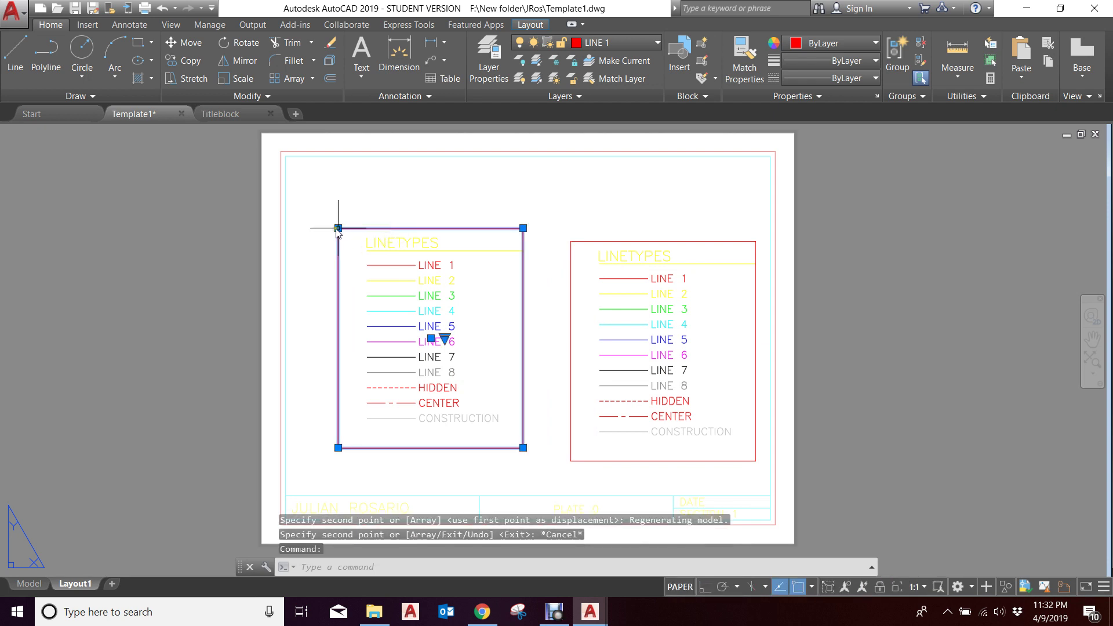
click(338, 228)
click(83, 163)
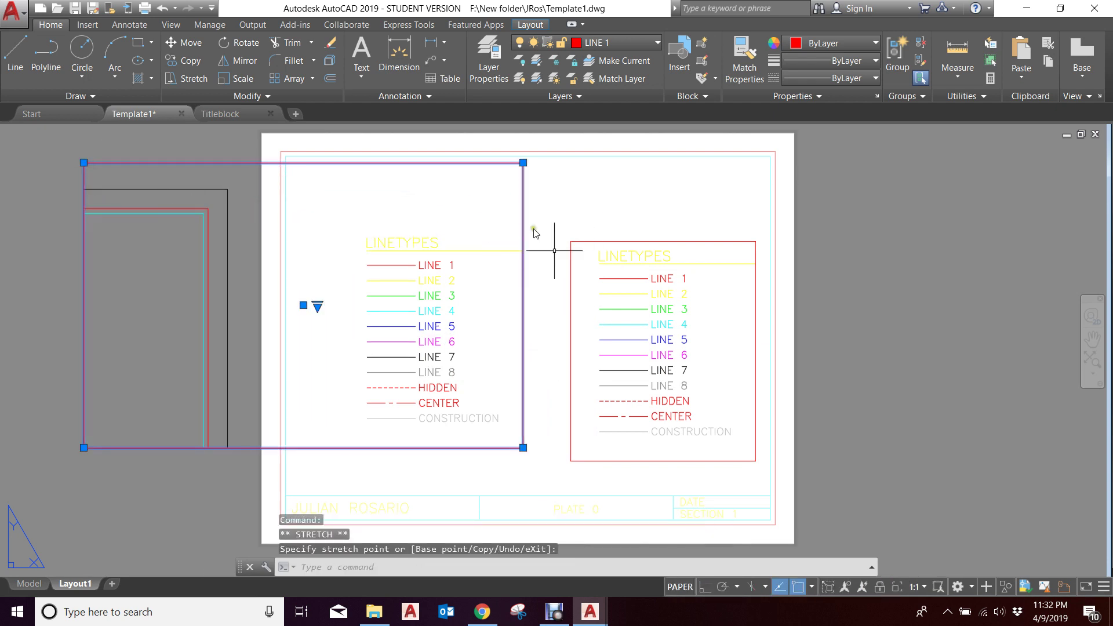
click(522, 162)
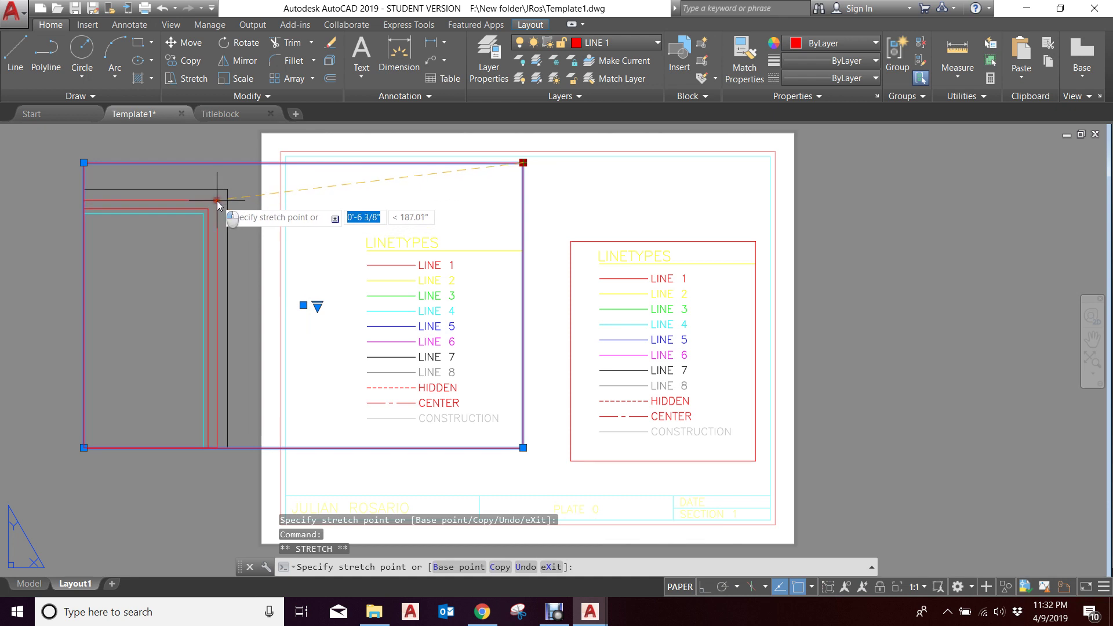
click(217, 199)
scroll(418, 289, down, 2)
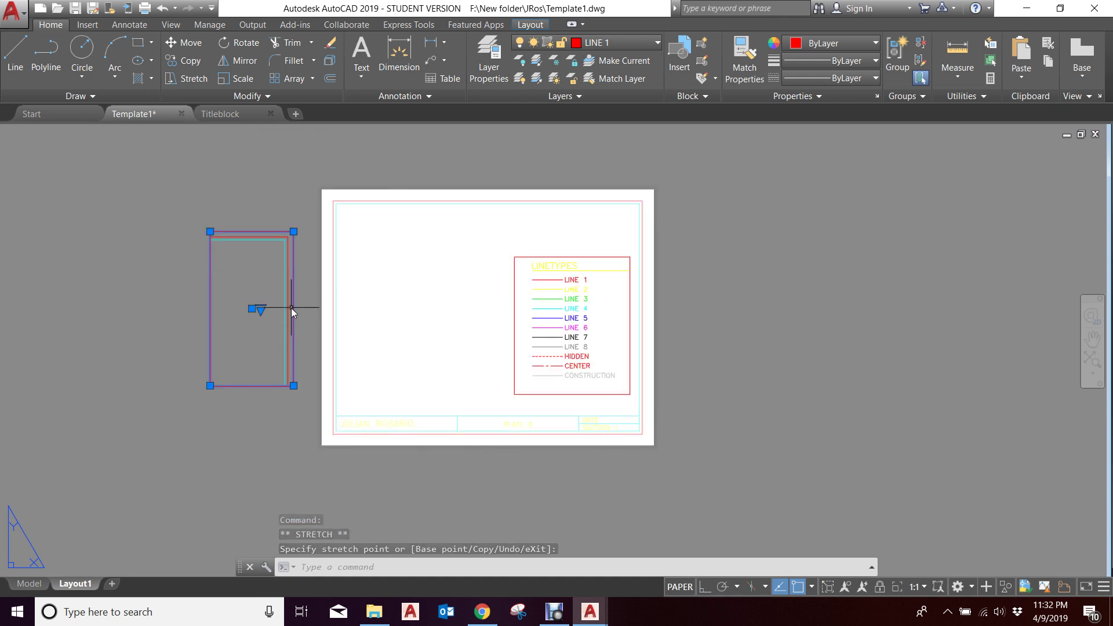
- Move the copied viewport back onto the sheet, to the left of the legend viewport
key(Escape)
text(m)
key(Return)
click(252, 307)
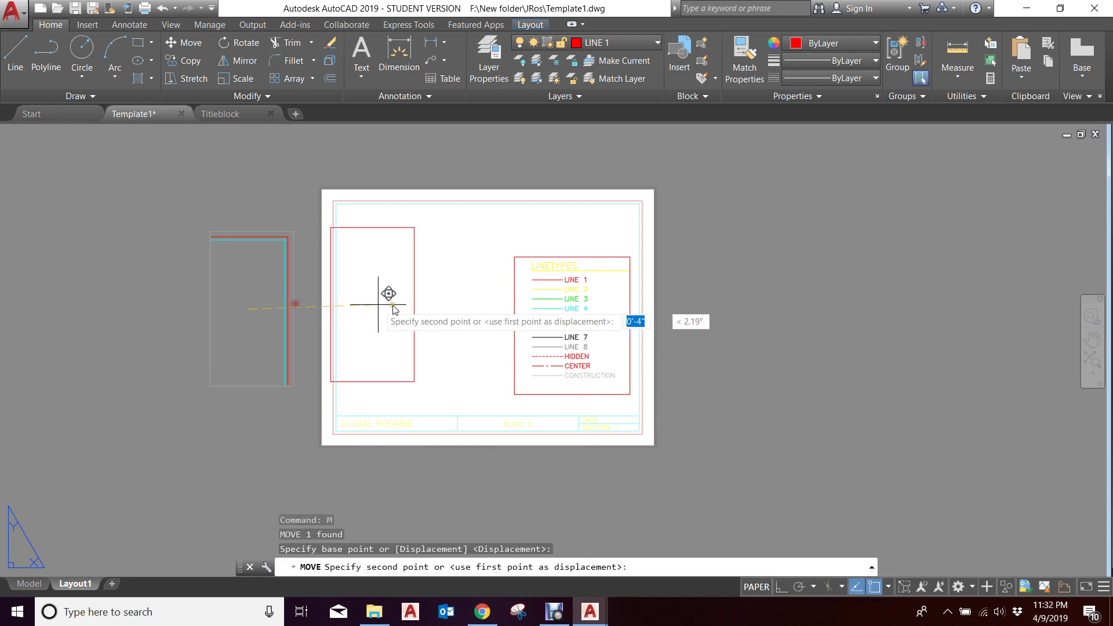
click(419, 307)
scroll(428, 255, up, 2)
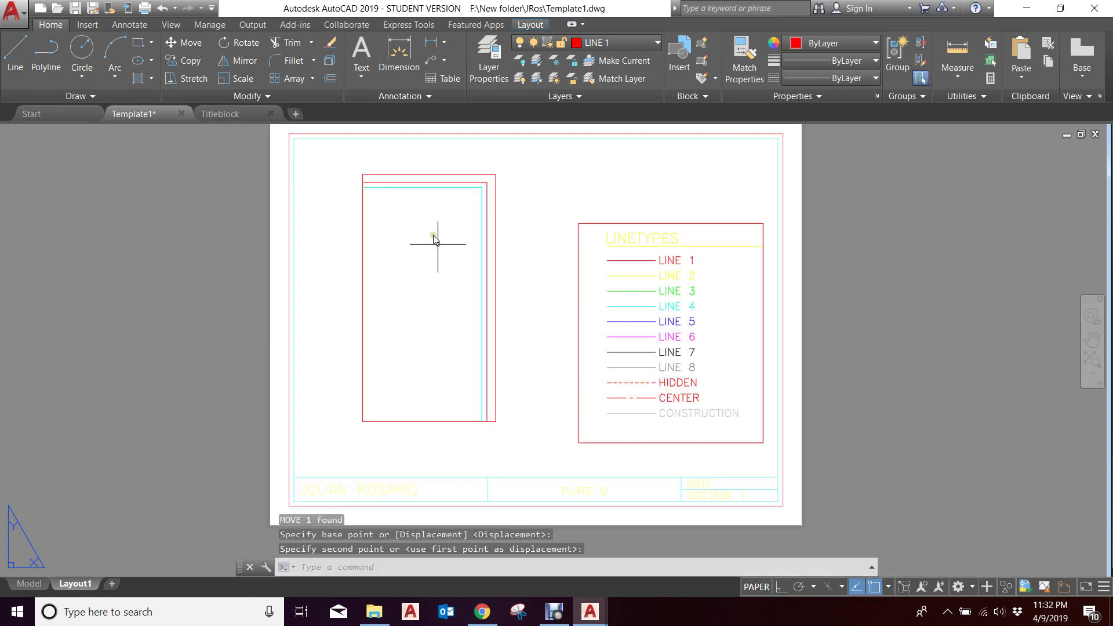
- Activate model space inside the copied viewport and zoom its view out until the entire model-space title block fits
double_click(432, 296)
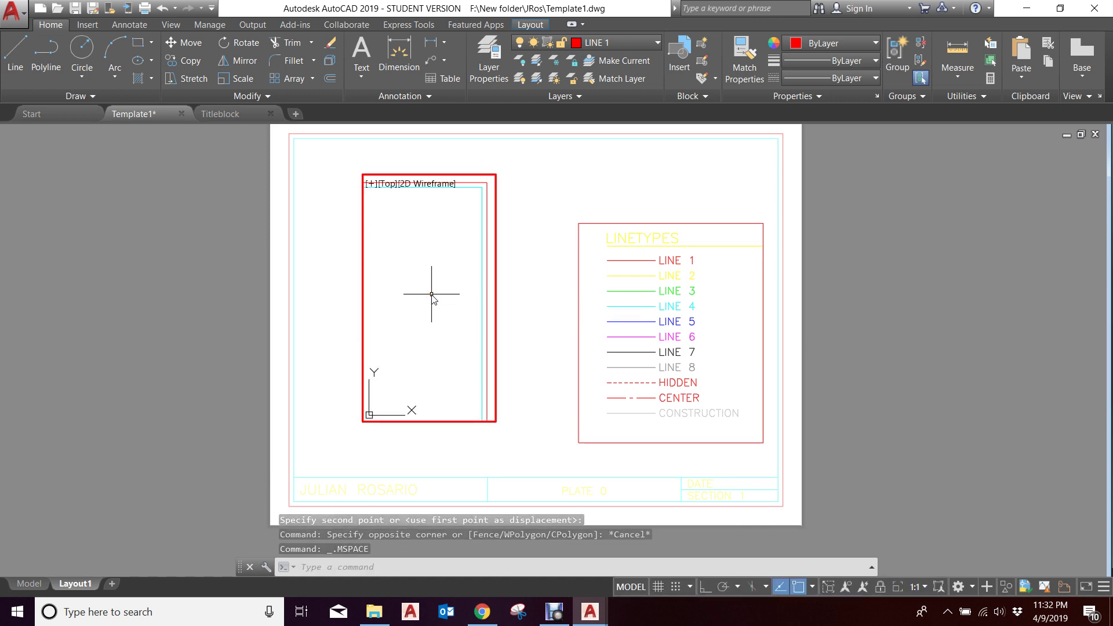
scroll(447, 280, down, 5)
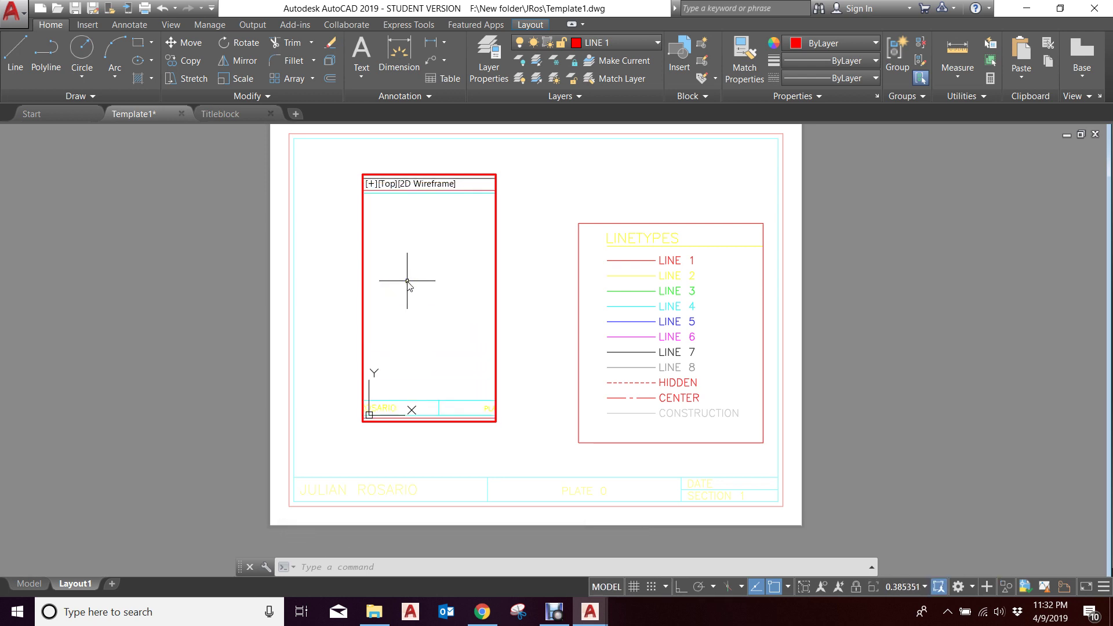
scroll(461, 280, up, 2)
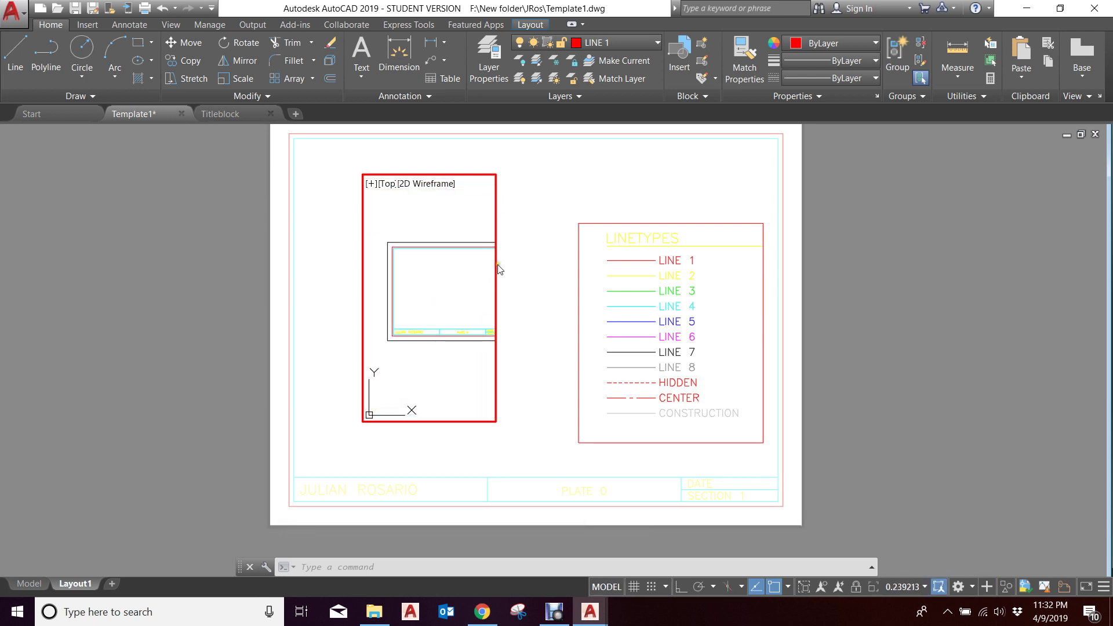
scroll(440, 275, up, 2)
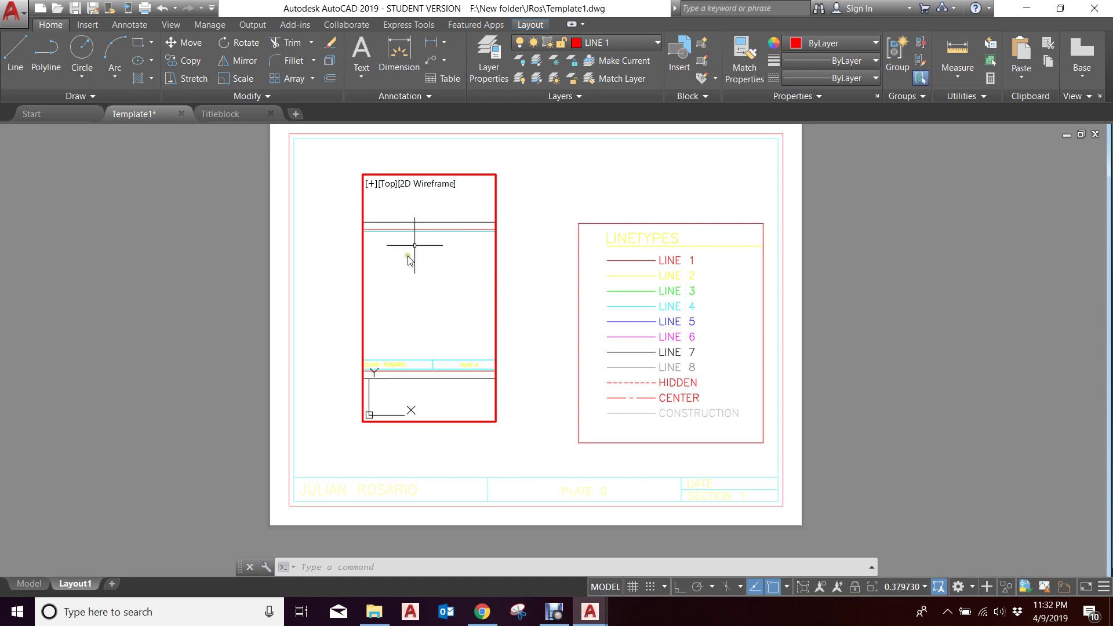
scroll(394, 295, down, 2)
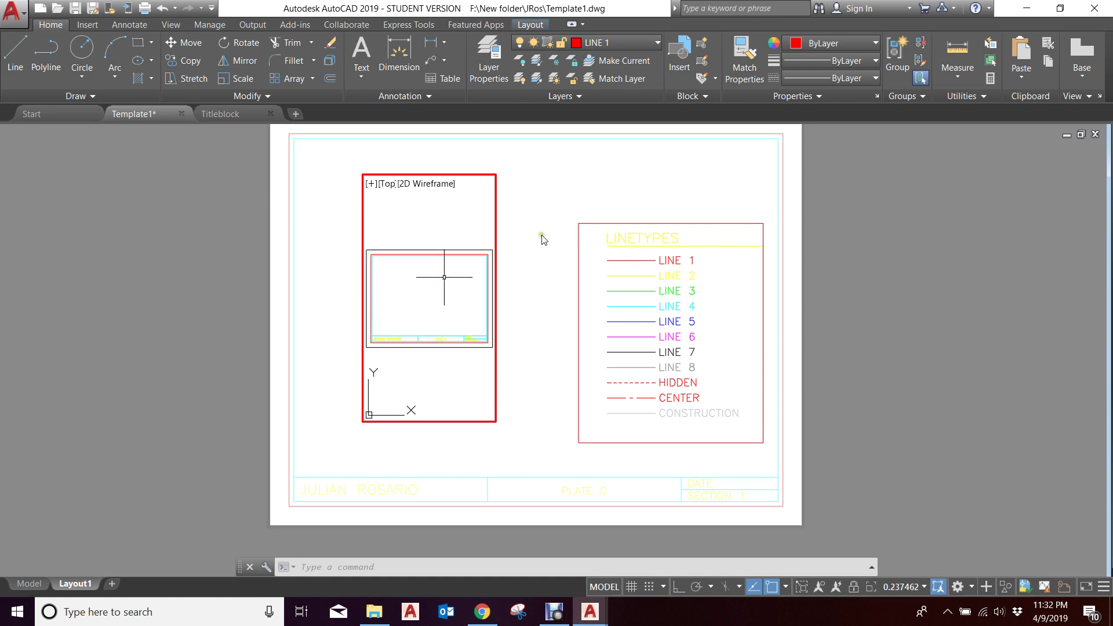
- Alternate the active viewport between the LINETYPES legend and the title block view, ending in the title block view
click(686, 237)
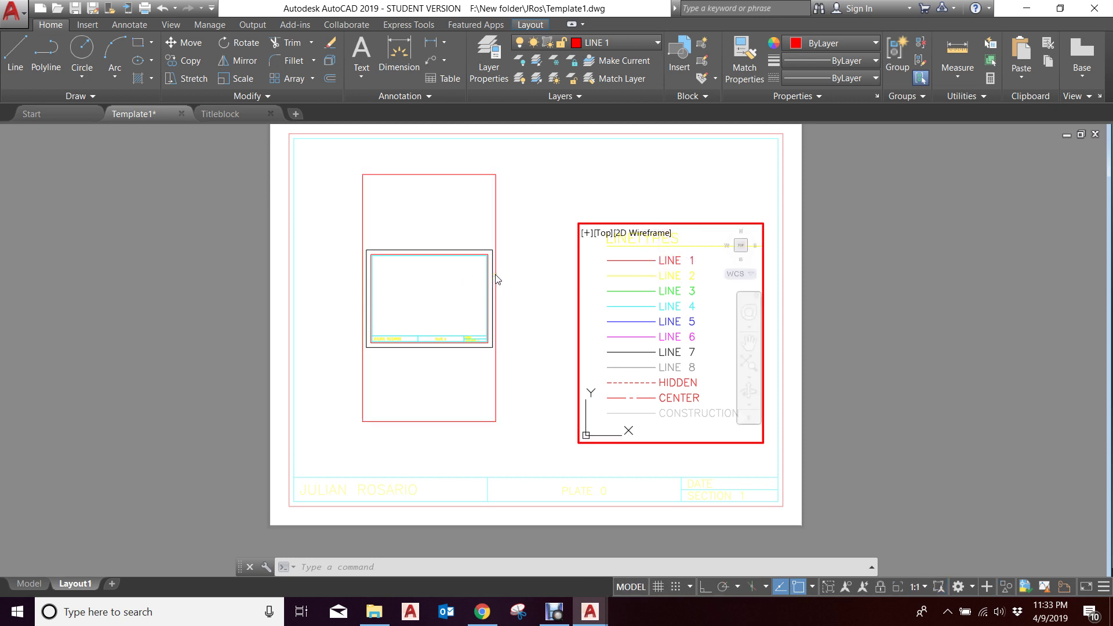
click(440, 220)
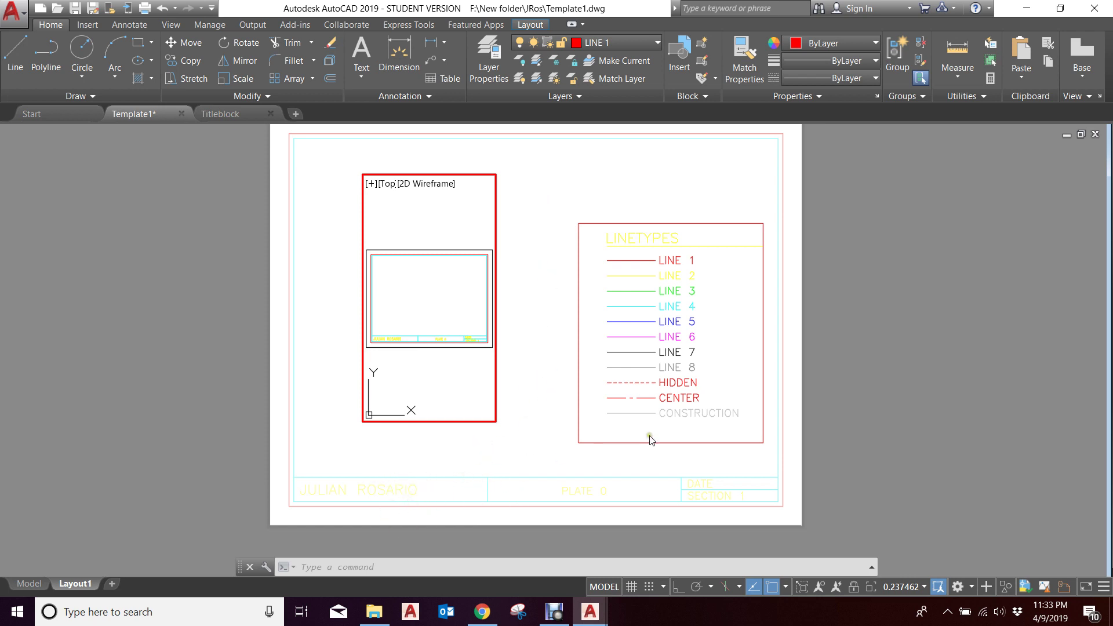
click(737, 288)
text(t)
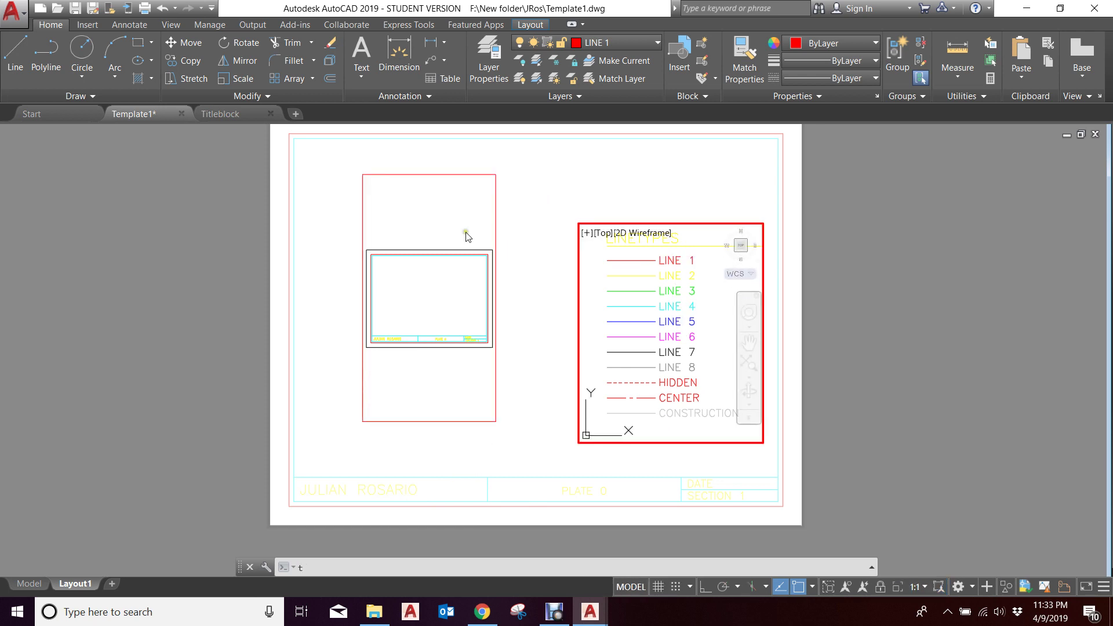
click(428, 220)
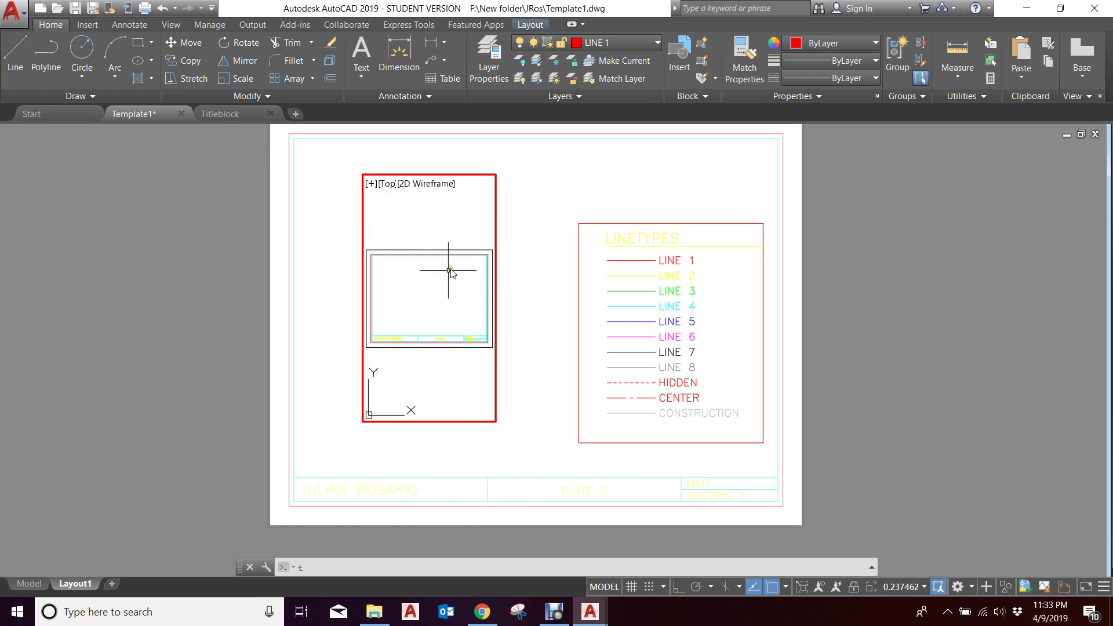
- Examine the copied viewport's view at several zoom levels, from the title block's DATE and SECTION cells to the linetype legend
scroll(450, 266, up, 5)
scroll(429, 244, up, 2)
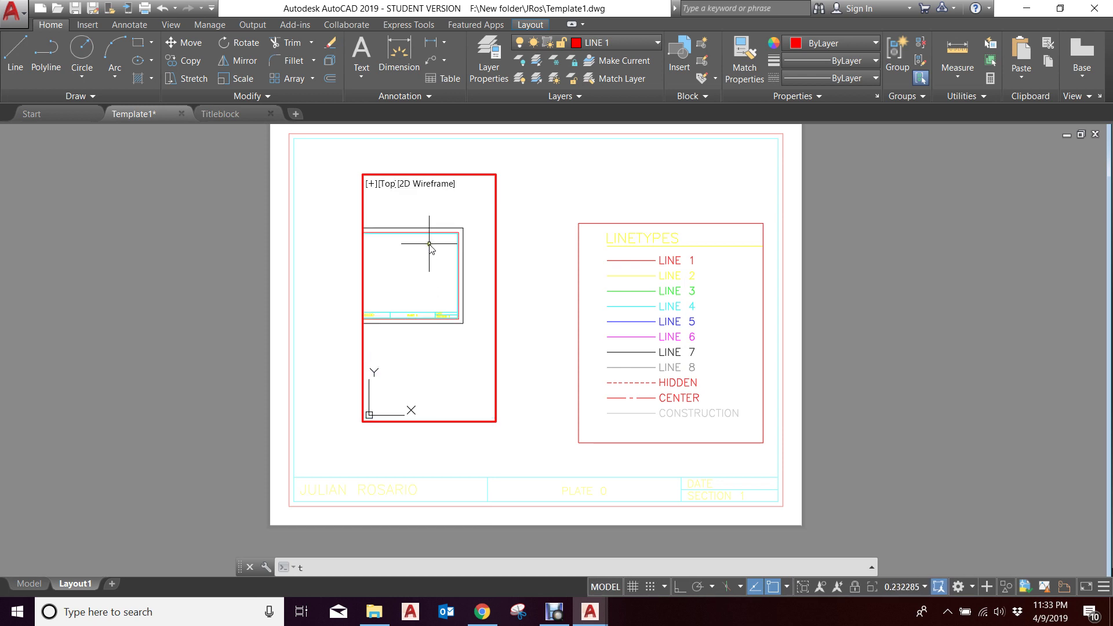
scroll(467, 305, up, 4)
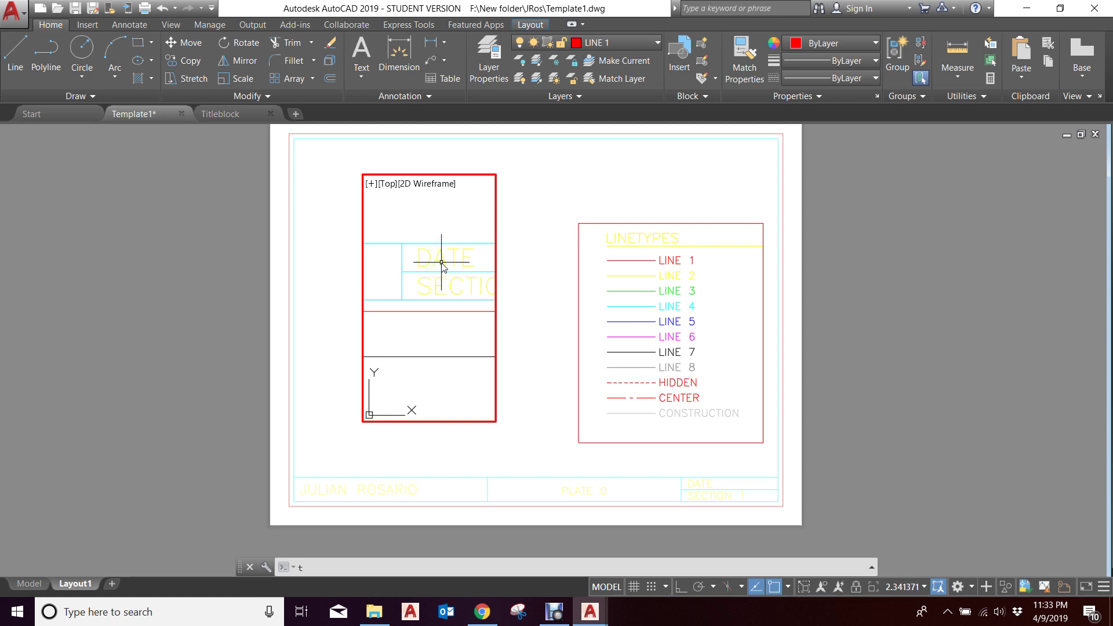
scroll(444, 278, down, 12)
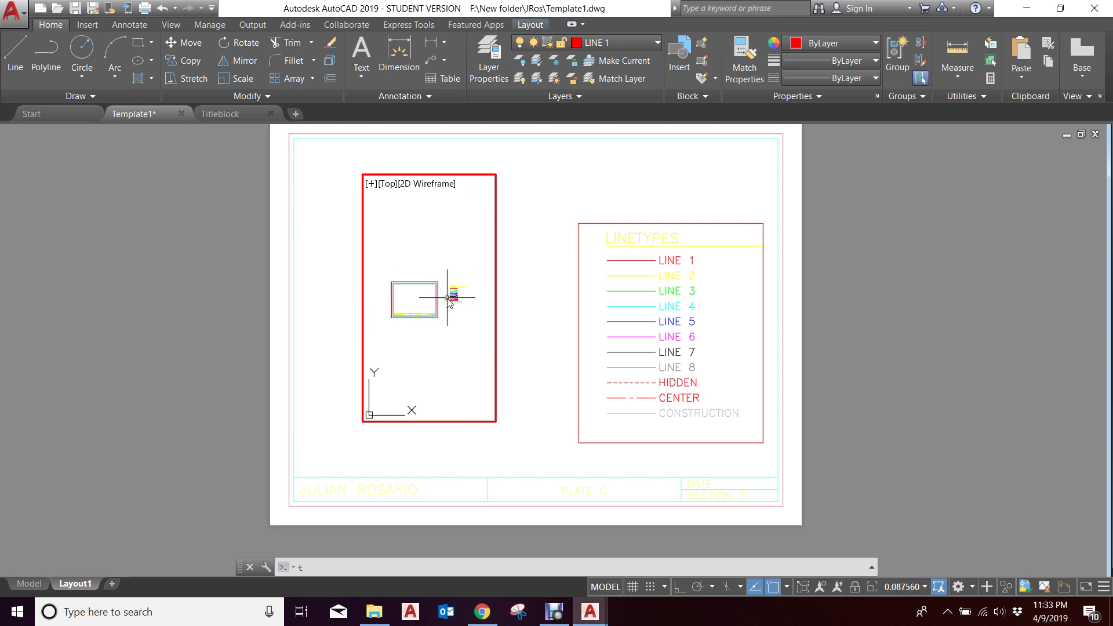
scroll(447, 299, up, 4)
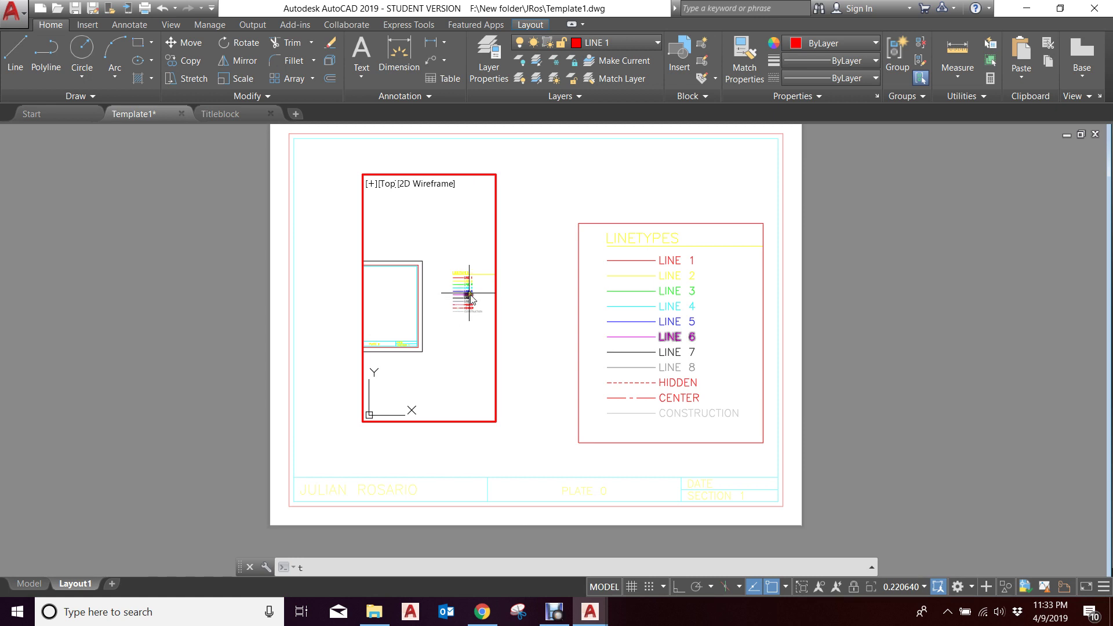
key(Escape)
key(Escape)
key(Escape)
- Copy the LINETYPES legend inside the copied viewport, placing two copies above the original, and return to paper space
scroll(461, 285, up, 4)
click(426, 249)
scroll(416, 308, down, 4)
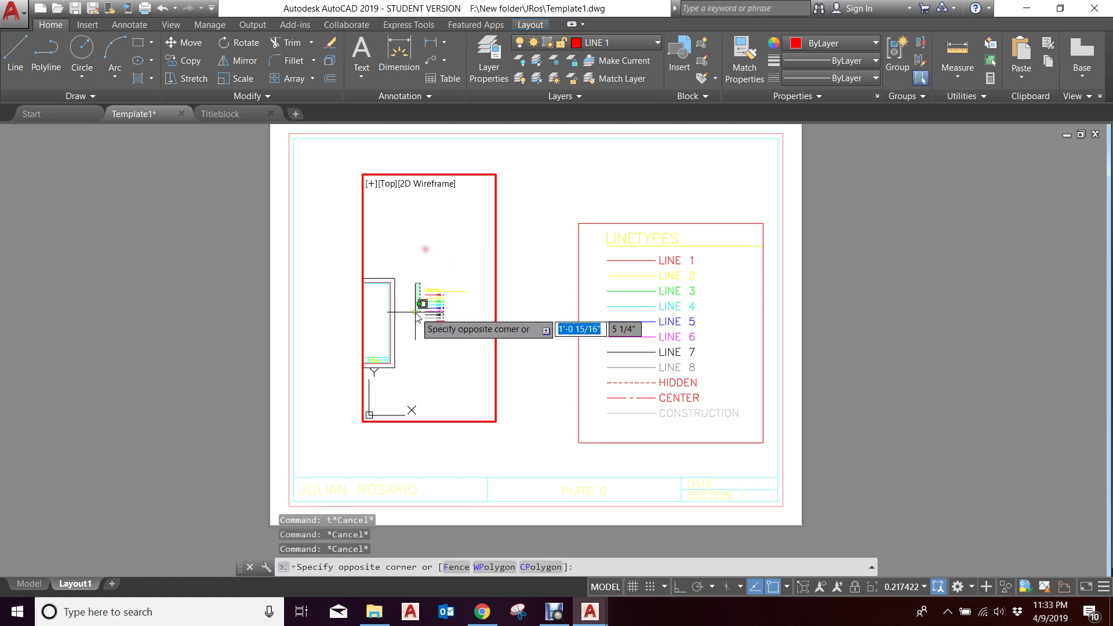
click(458, 336)
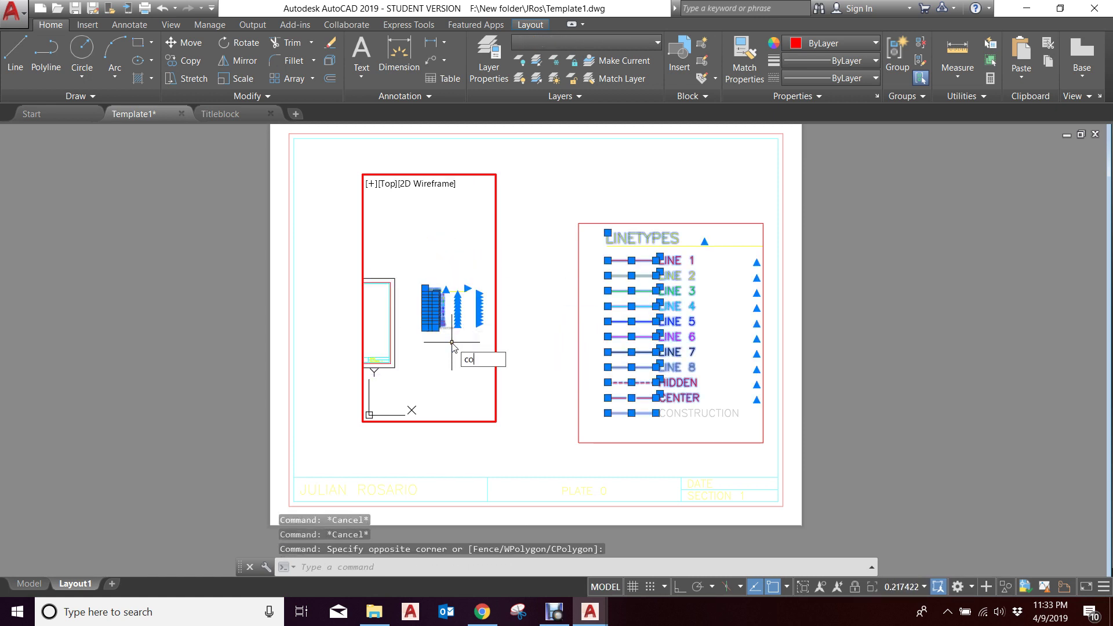
text(co)
key(Return)
click(435, 317)
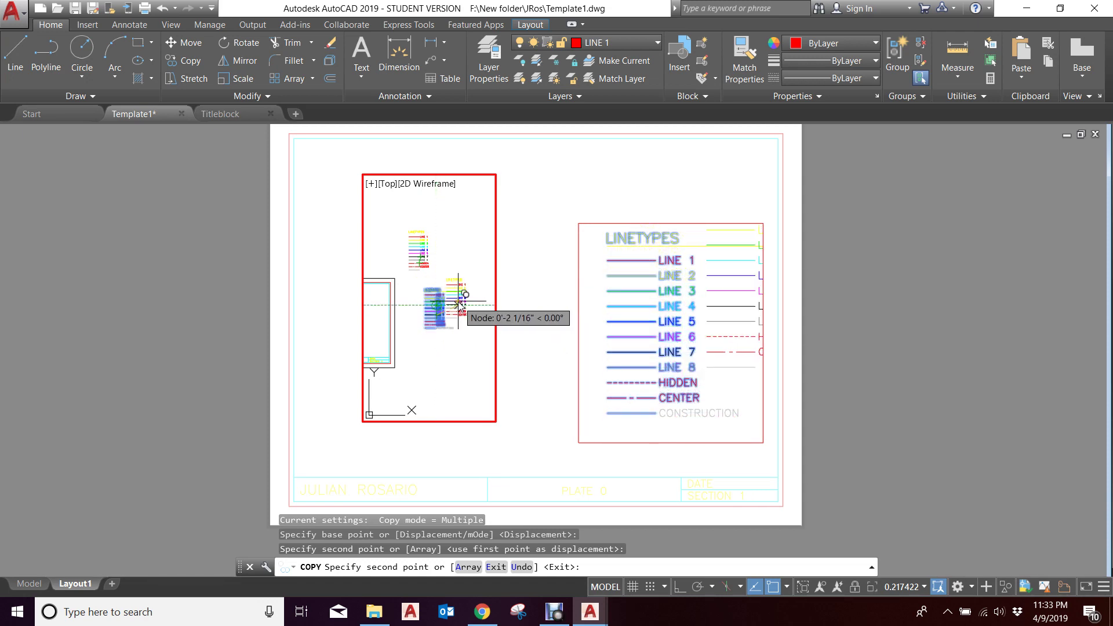
click(462, 275)
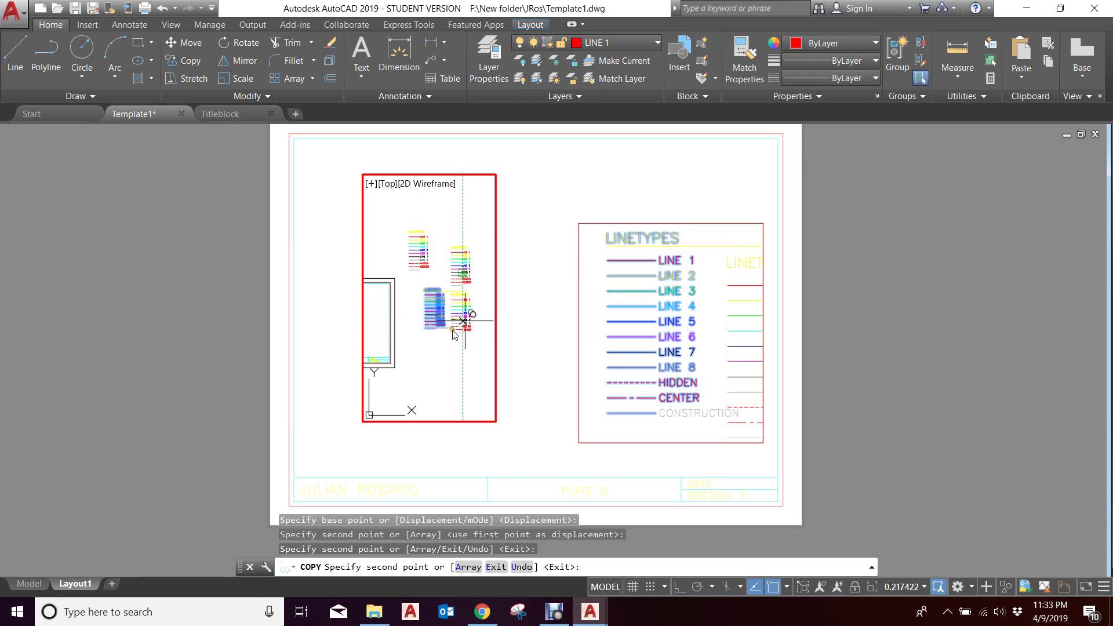
key(Escape)
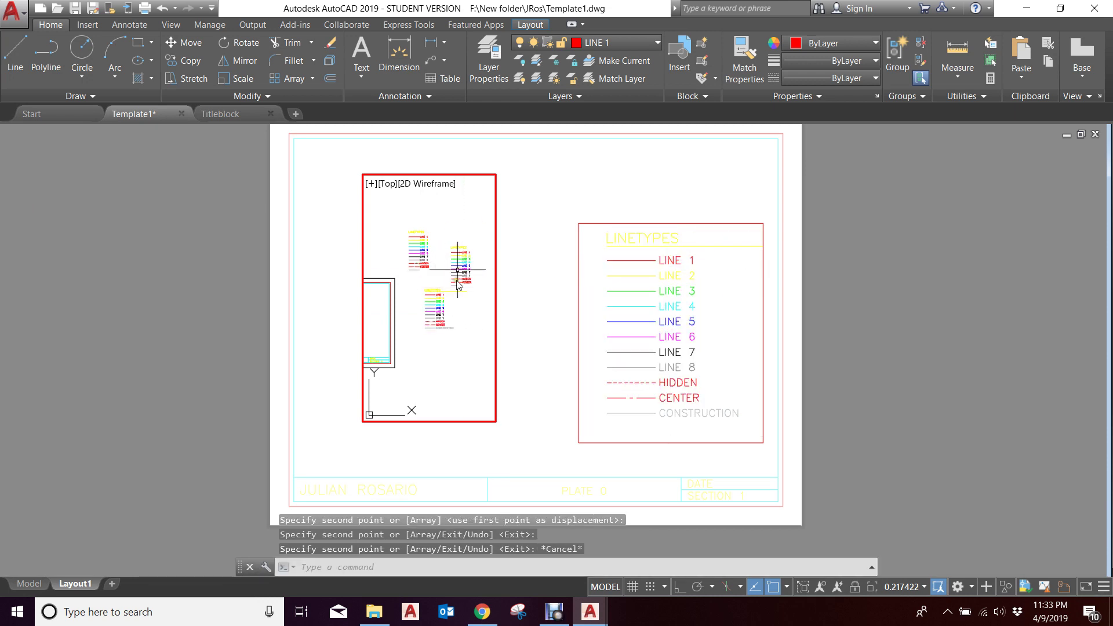
double_click(528, 342)
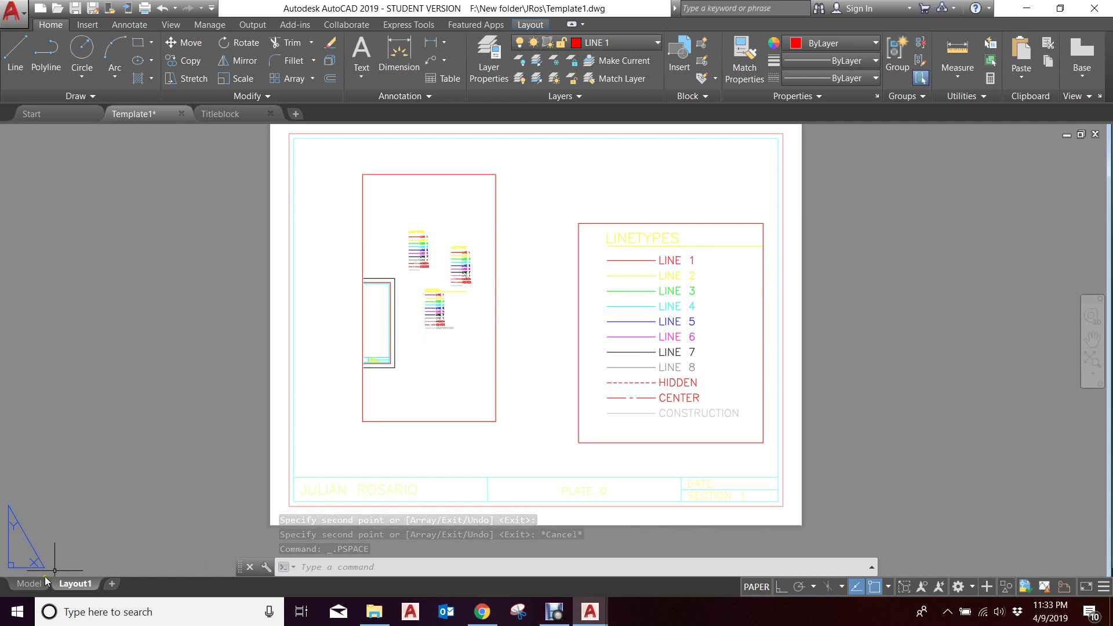
- Switch to model space and examine the legend copies, the title block and the horizontal line above its text row
click(26, 583)
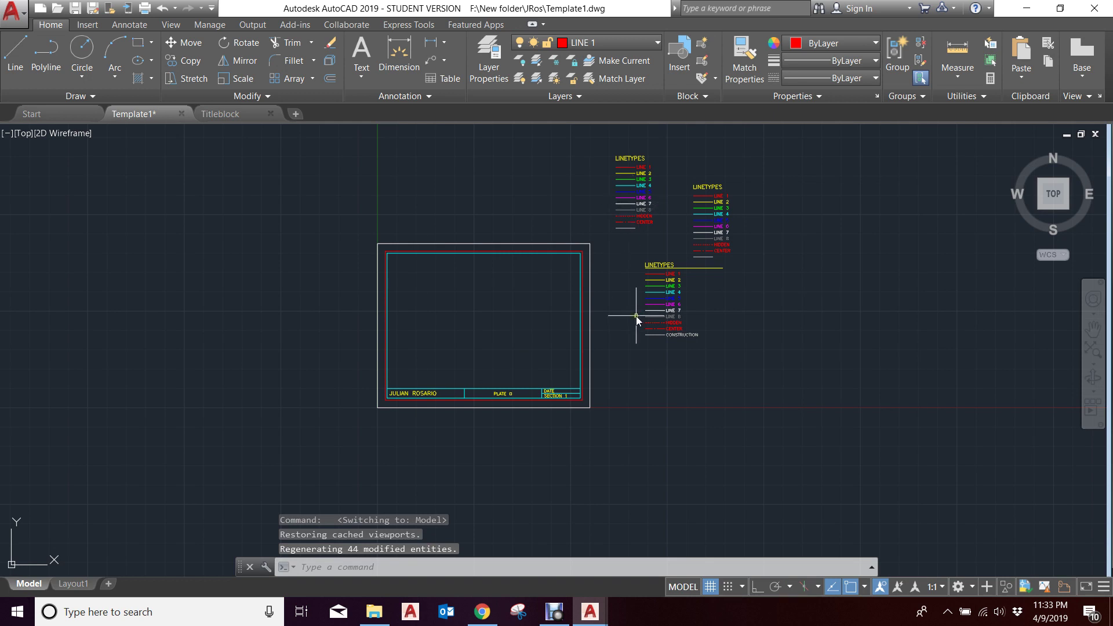
scroll(636, 317, down, 2)
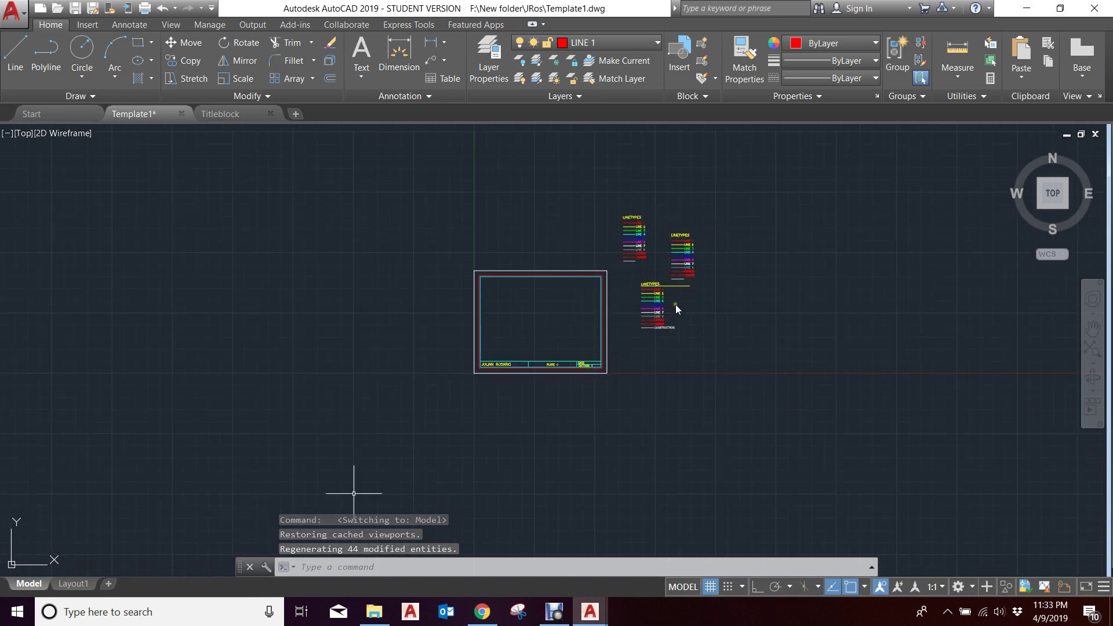
scroll(530, 327, up, 2)
click(453, 254)
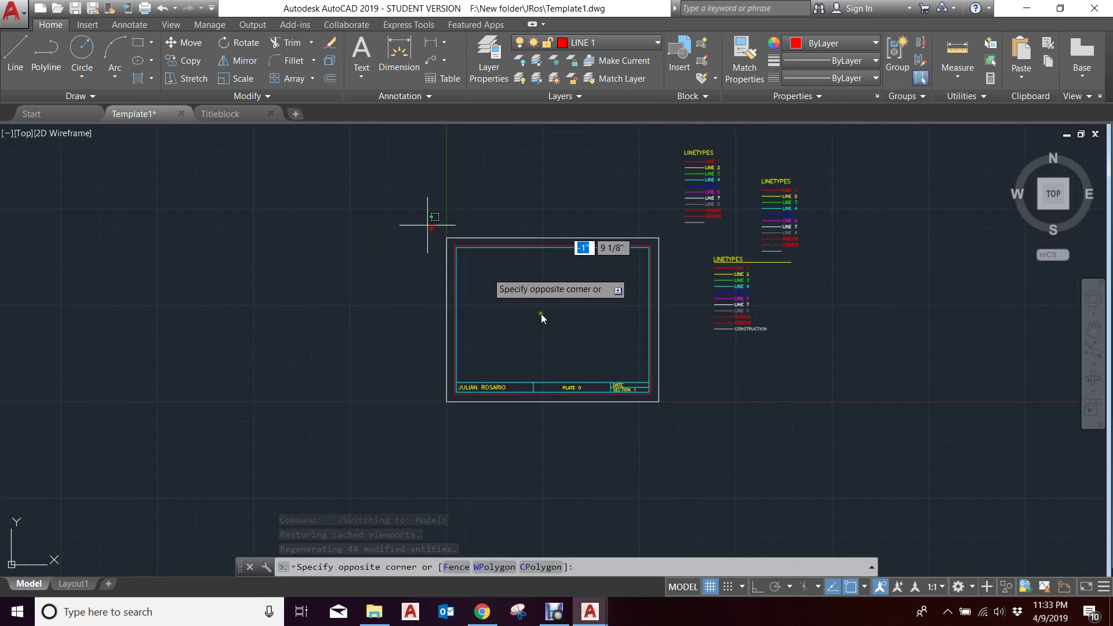
click(676, 412)
key(Escape)
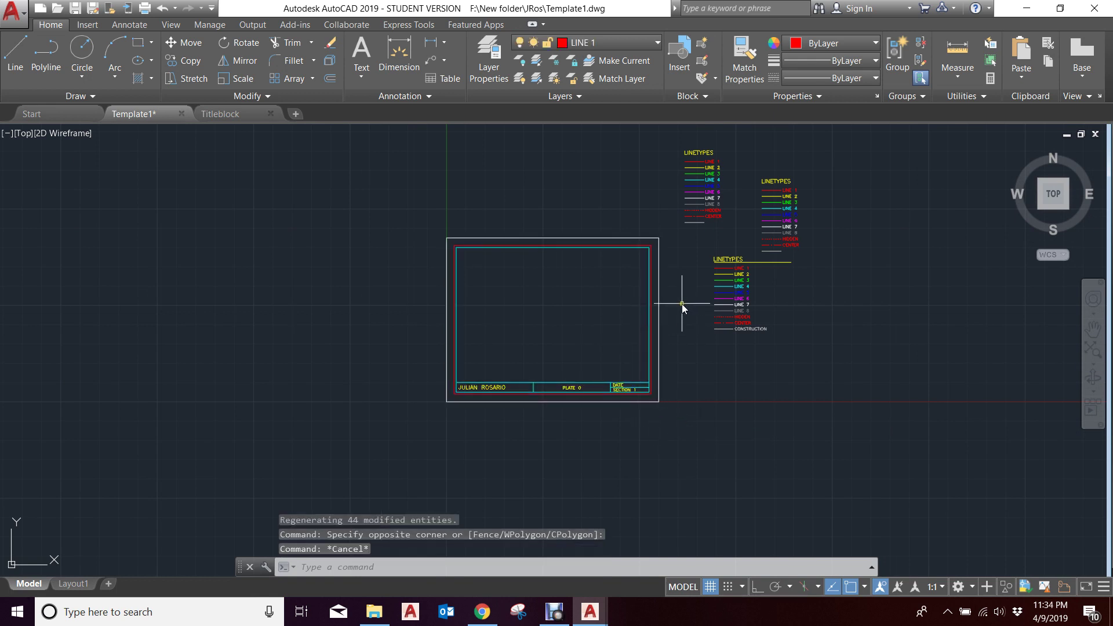
scroll(641, 365, up, 4)
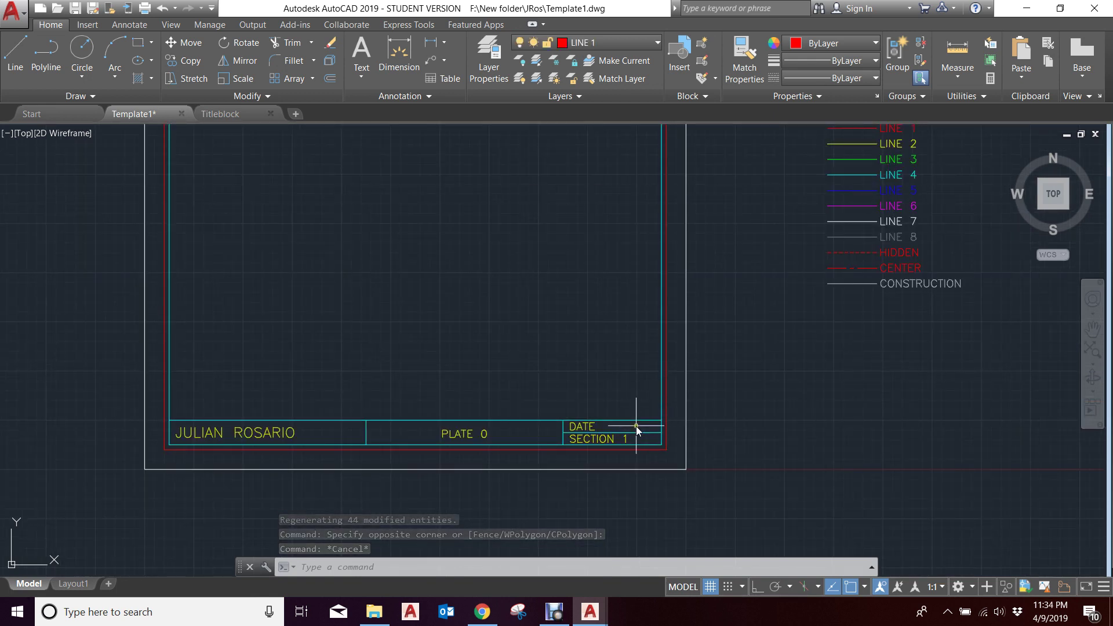
click(641, 421)
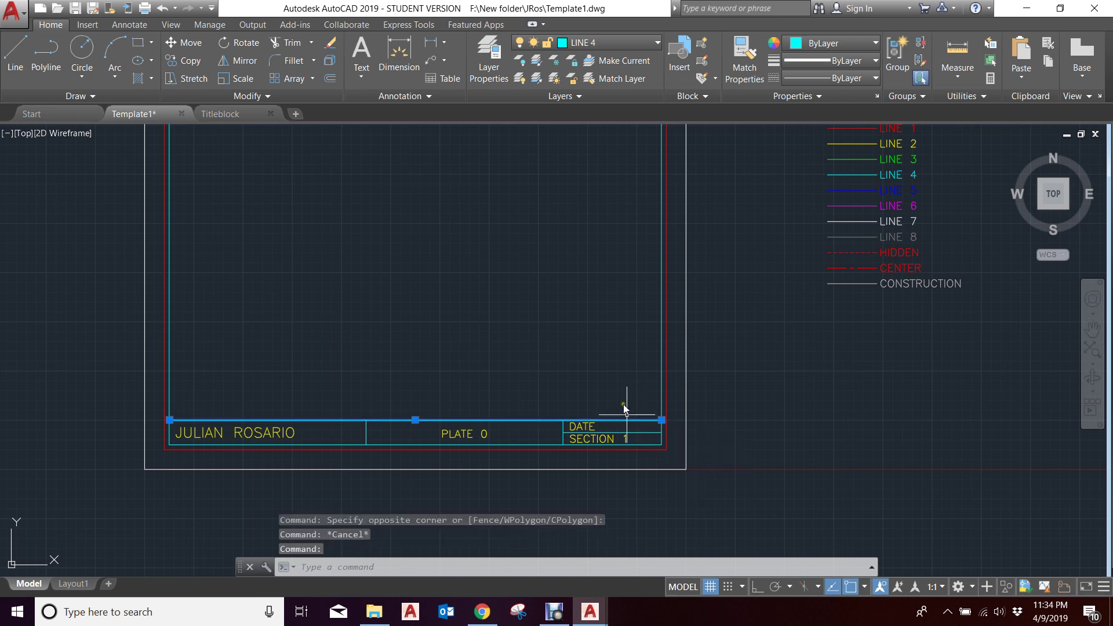
scroll(610, 440, down, 2)
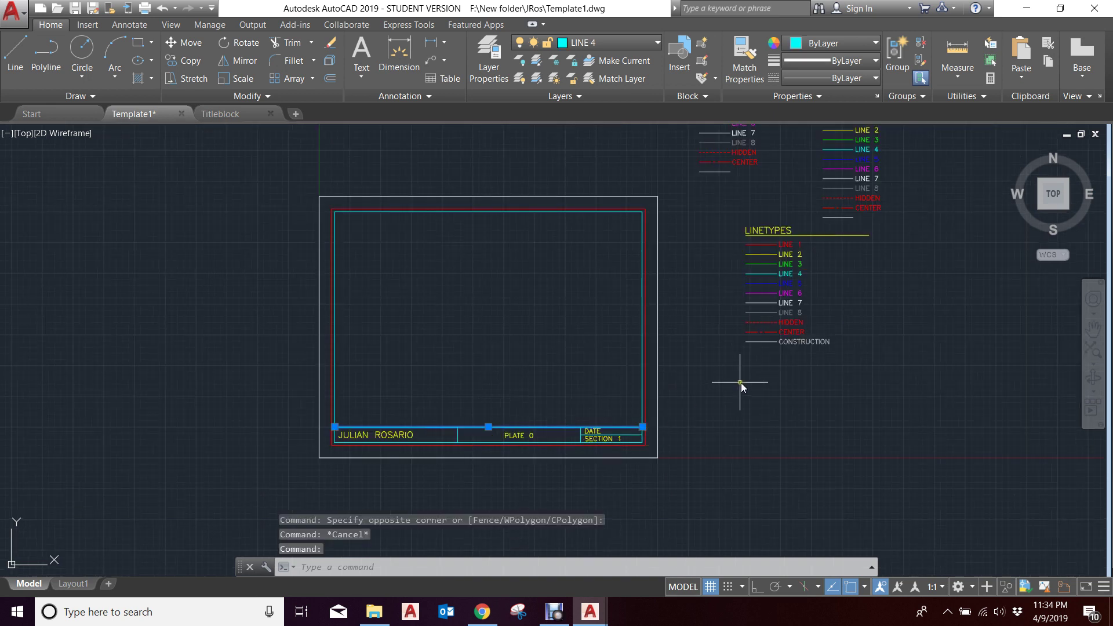
key(Escape)
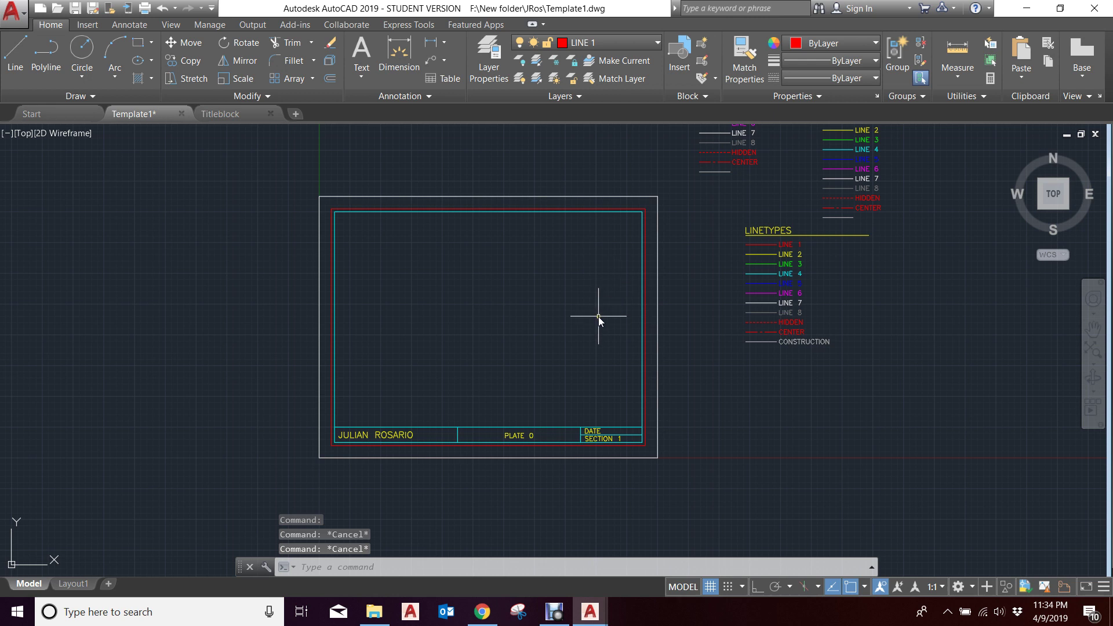
- Return to Layout1 and delete the copied viewport beside the legend viewport
click(61, 584)
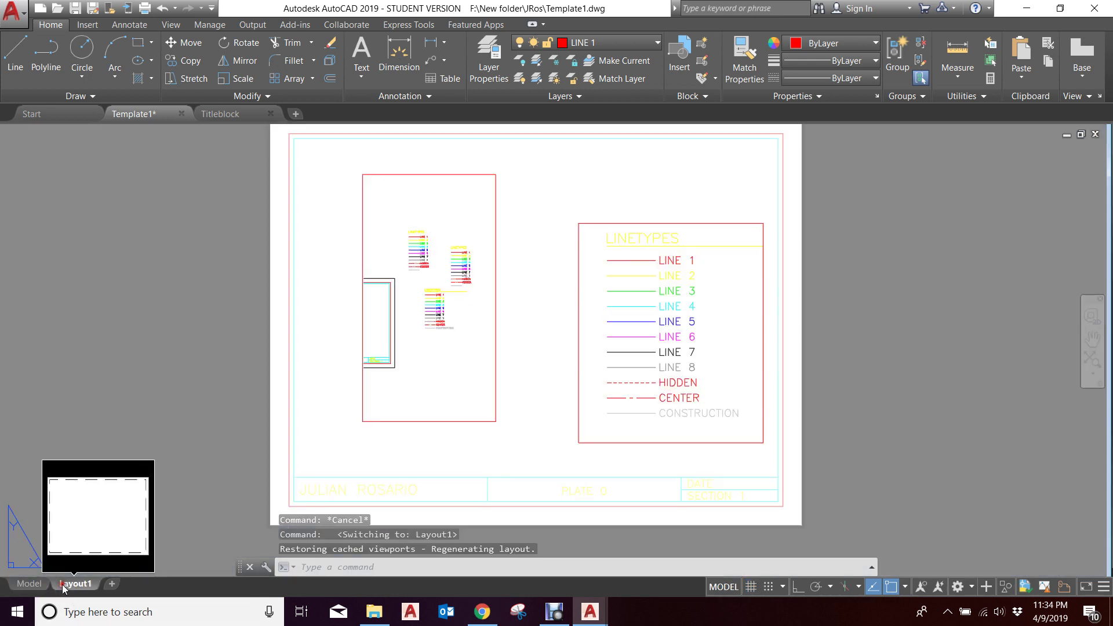
click(494, 412)
click(501, 422)
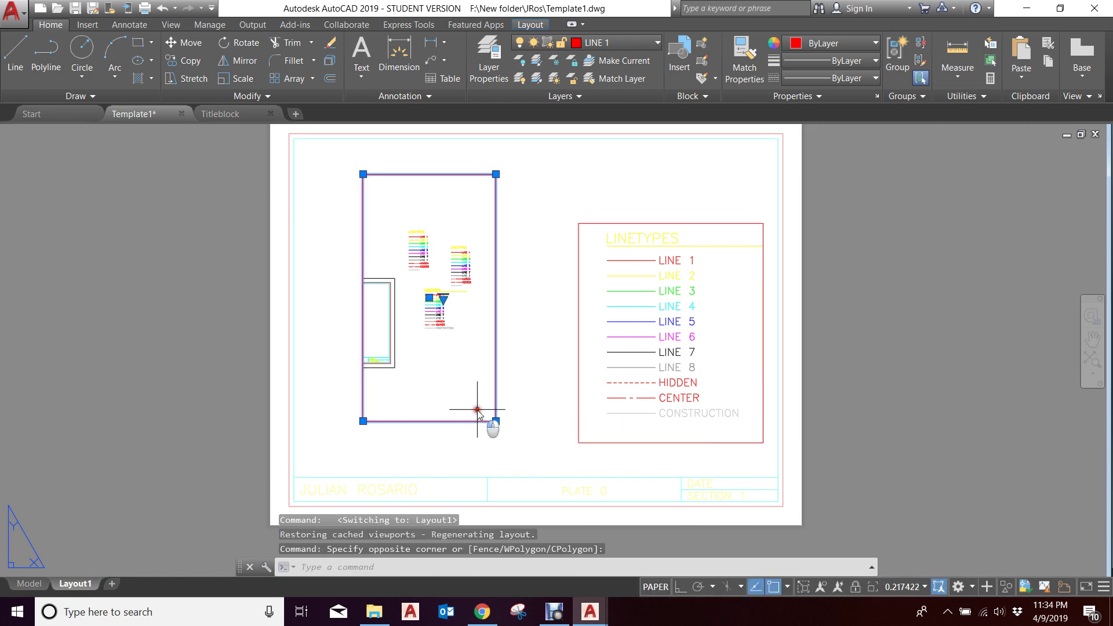
key(Delete)
- Stretch the legend viewport's left corners outward past the sheet until it encloses the entire model-space title block
click(616, 427)
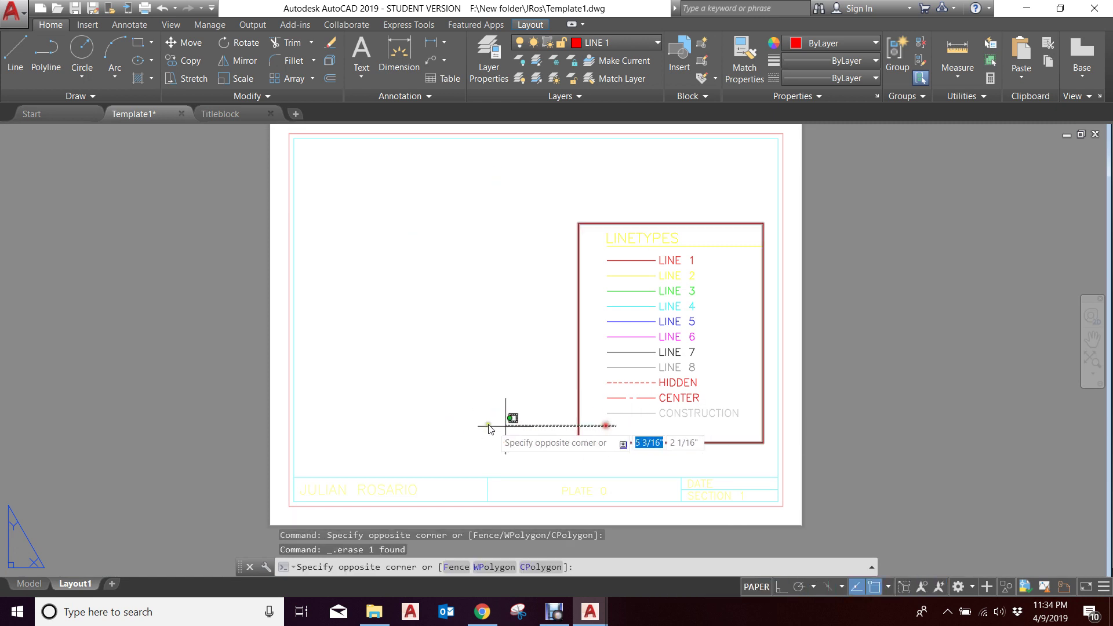
click(491, 423)
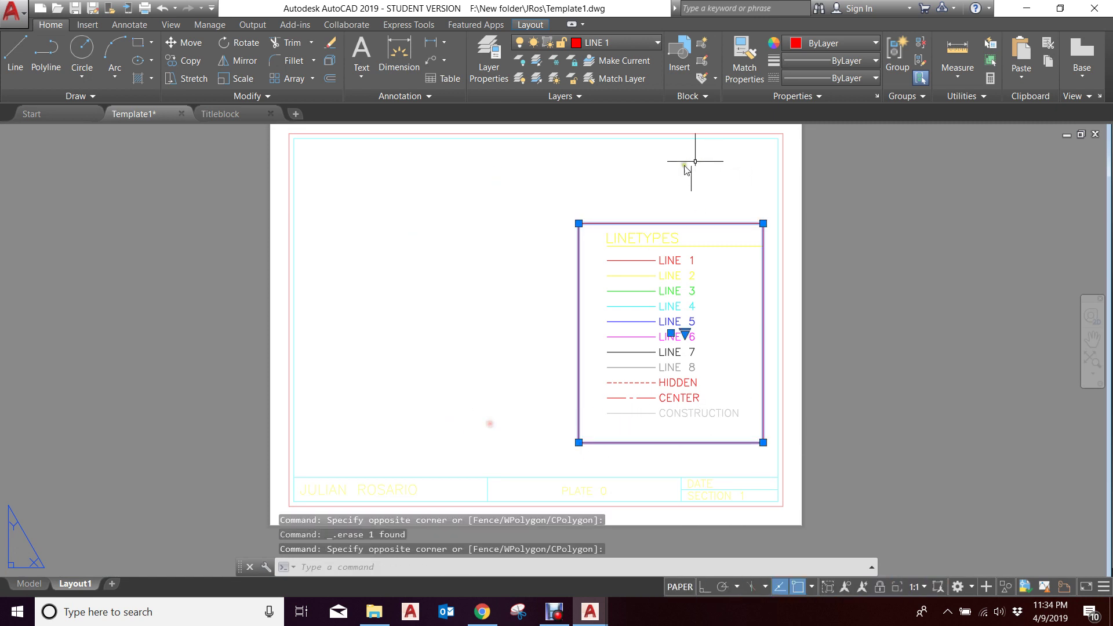
click(579, 222)
click(350, 178)
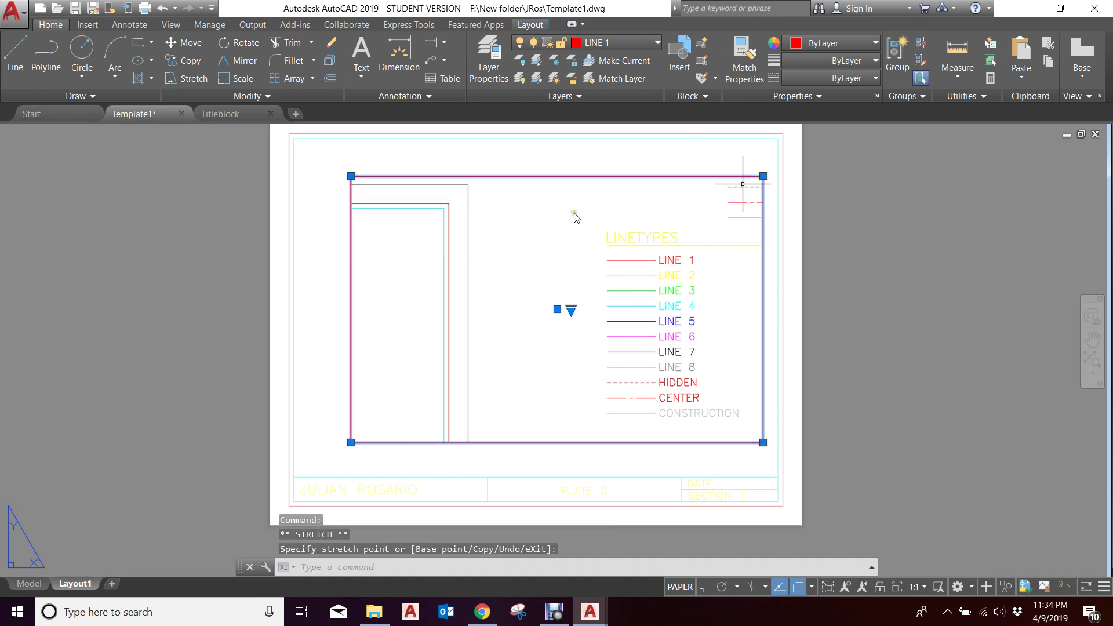
scroll(574, 216, down, 3)
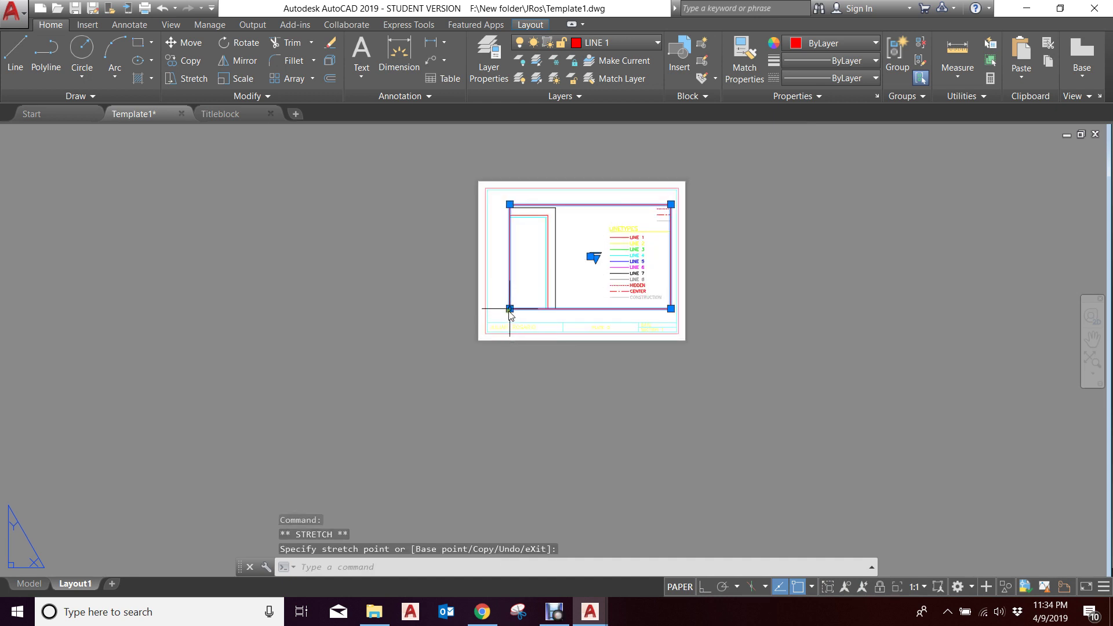
click(509, 309)
click(319, 389)
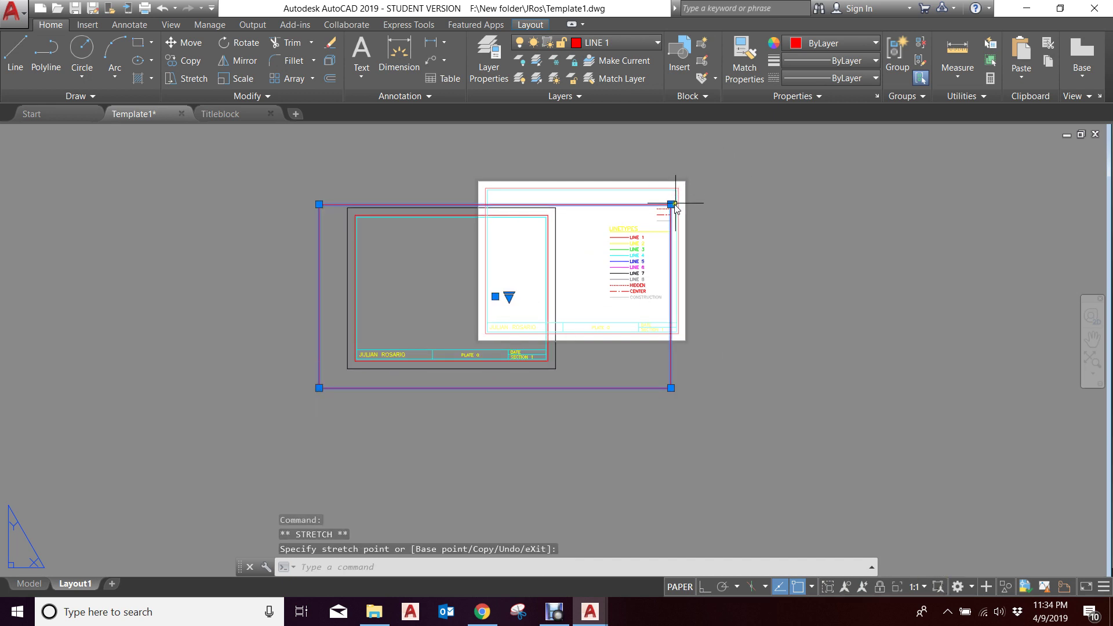
- Stretch the viewport's upper-right and lower-left corners onto the corners of the model-space title block's inner drawing area
scroll(546, 220, up, 5)
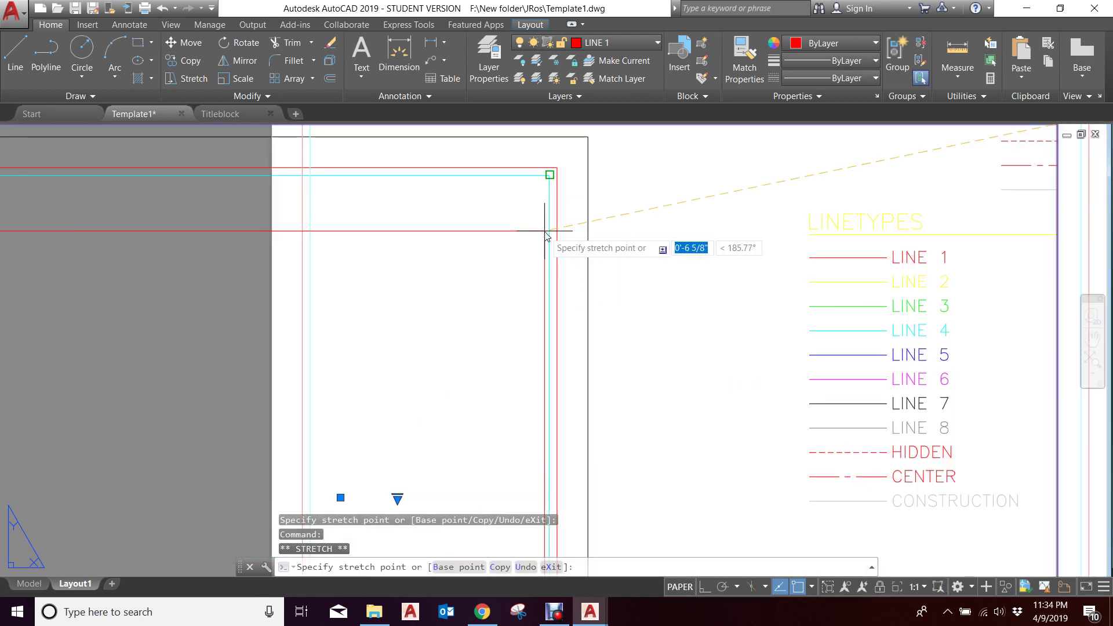
click(550, 174)
scroll(603, 197, down, 3)
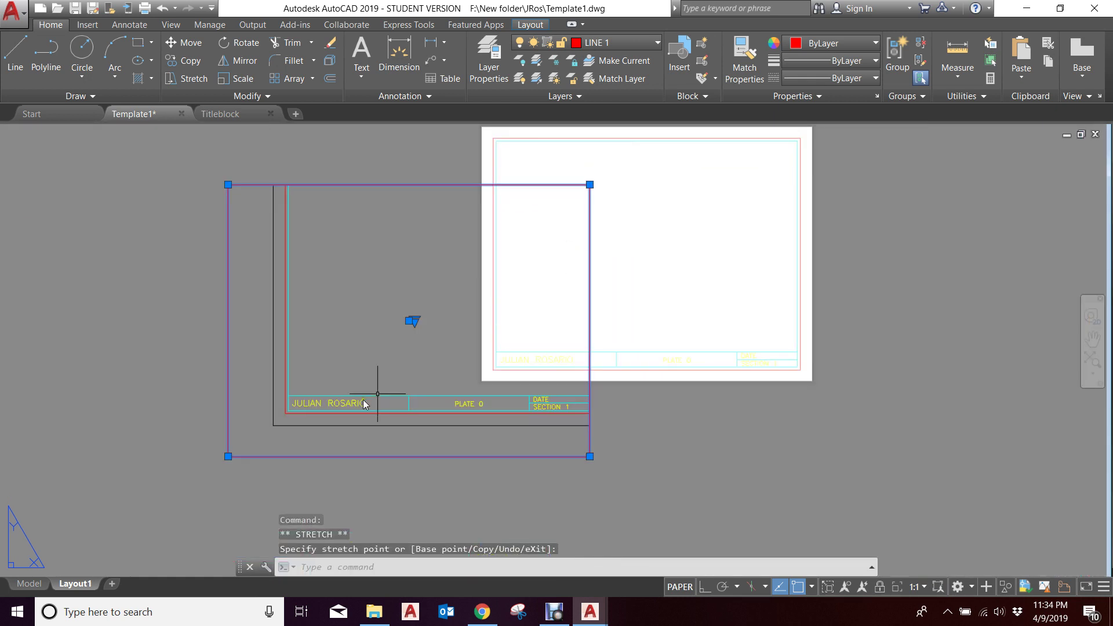
click(228, 457)
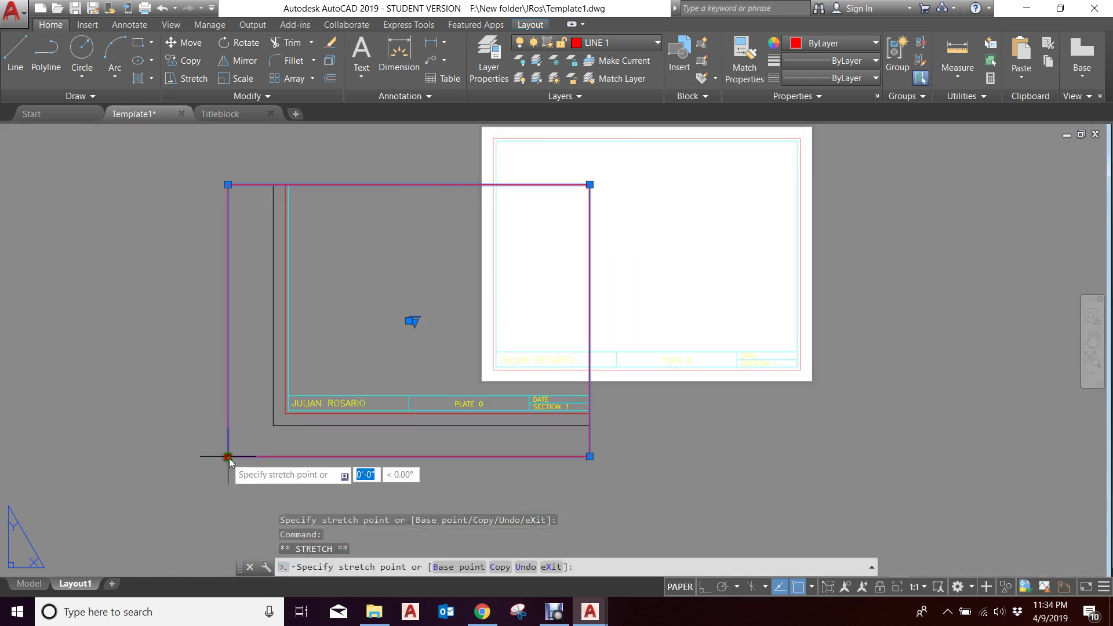
scroll(282, 412, up, 4)
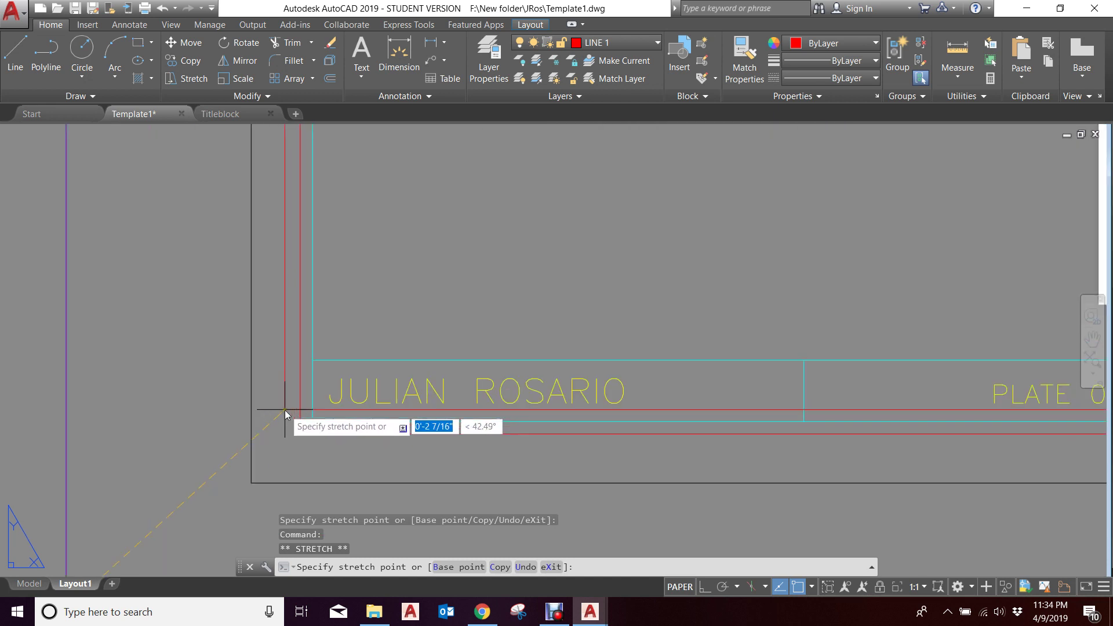
click(313, 366)
scroll(325, 377, down, 3)
scroll(333, 389, down, 4)
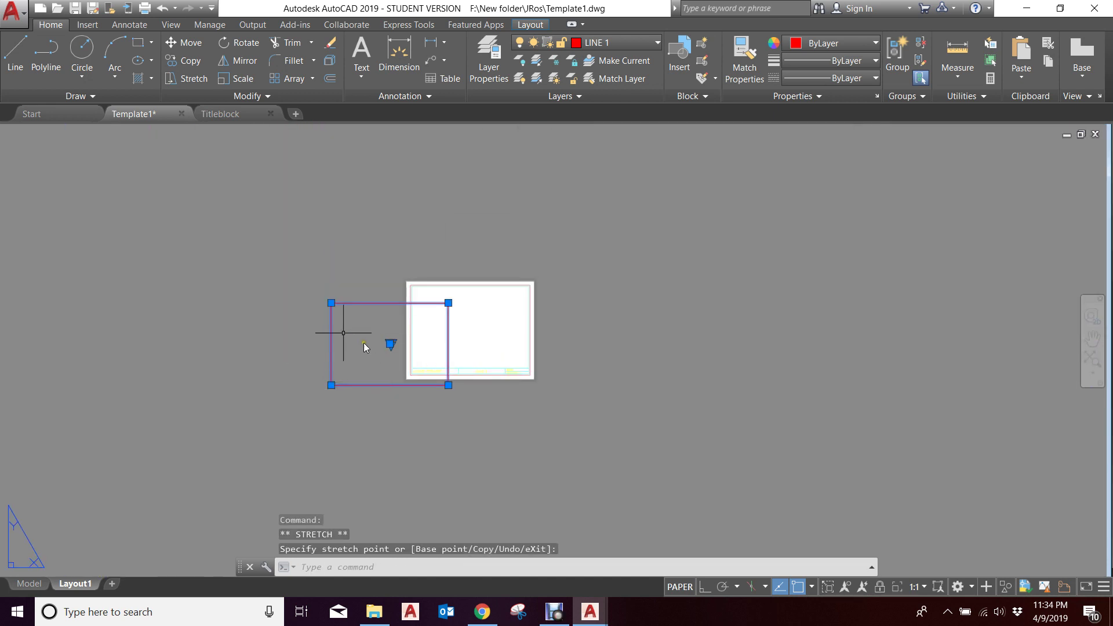
- Move the viewport by its upper-right corner onto the upper-right inner corner of the layout's title block frame
scroll(385, 345, up, 3)
key(Escape)
text(M)
key(Return)
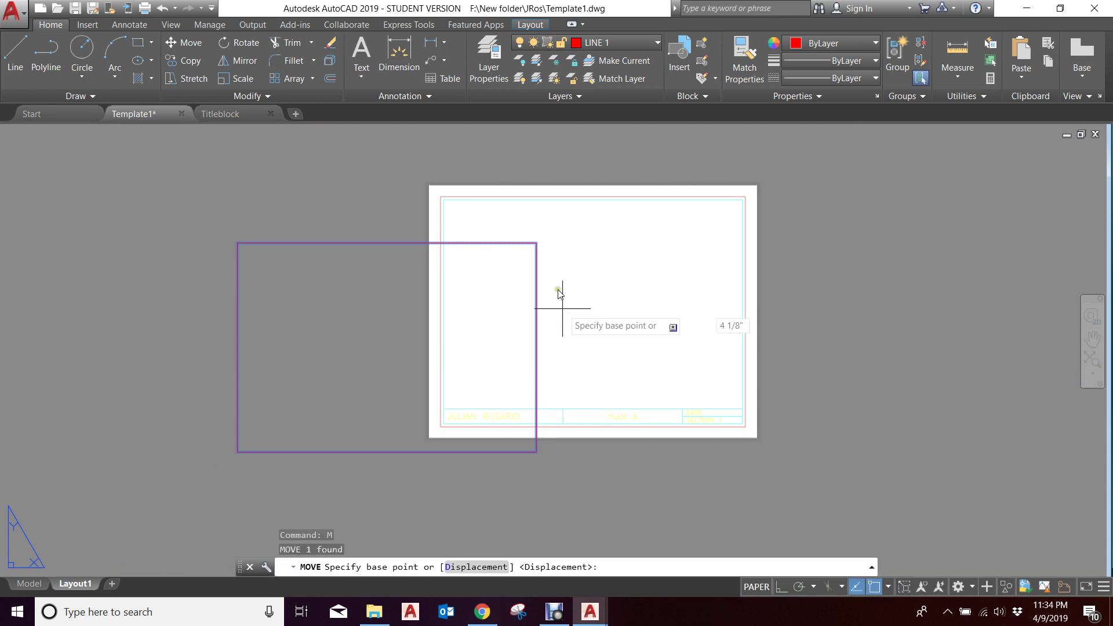
click(536, 242)
scroll(566, 238, up, 5)
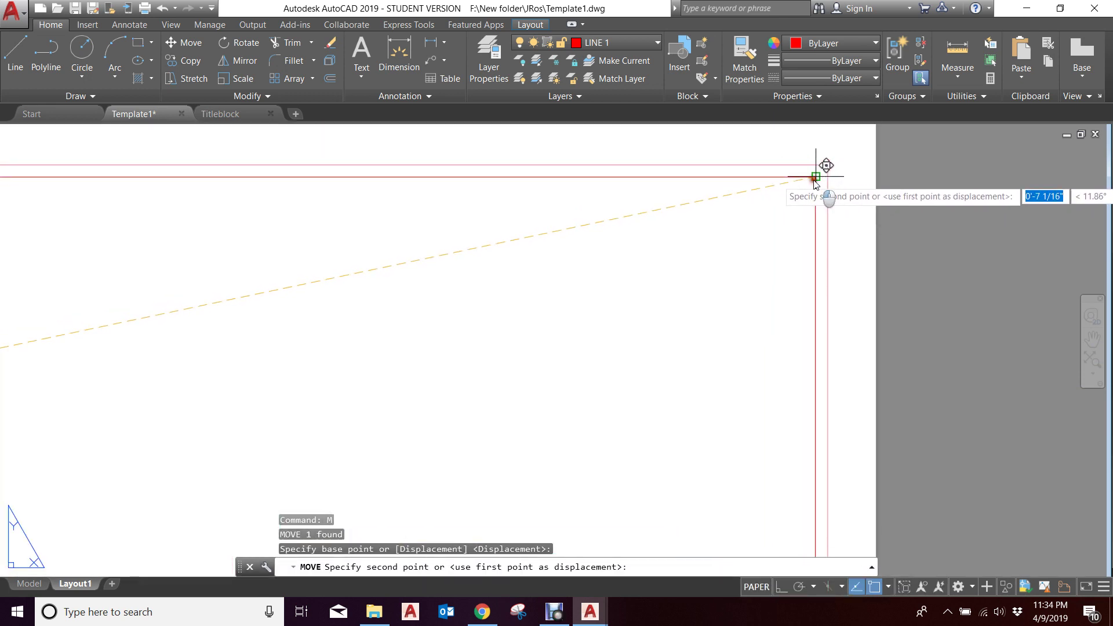
click(821, 177)
scroll(738, 155, down, 2)
scroll(738, 154, down, 4)
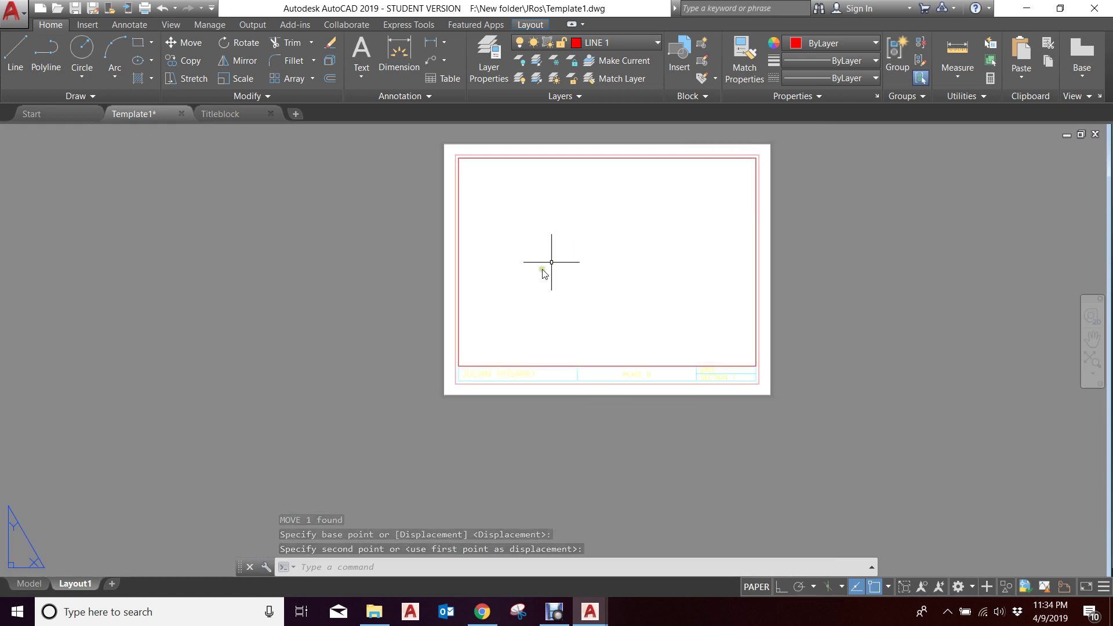
- Compare the model-space title block's inner frame with Layout1, and examine the title block's text row in model space
click(29, 583)
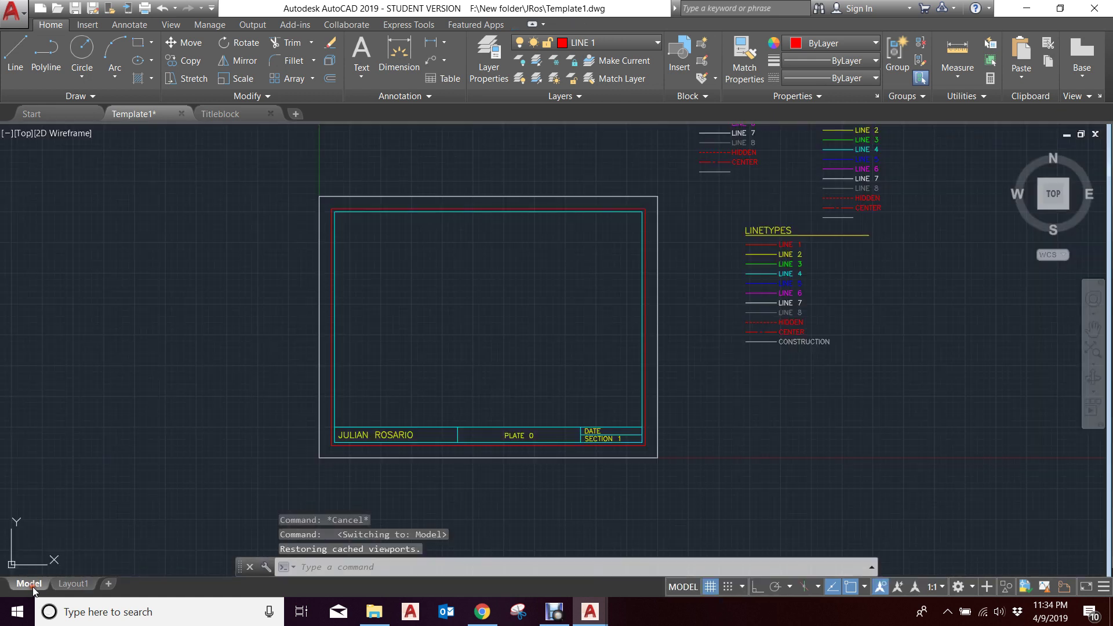
click(597, 213)
click(554, 429)
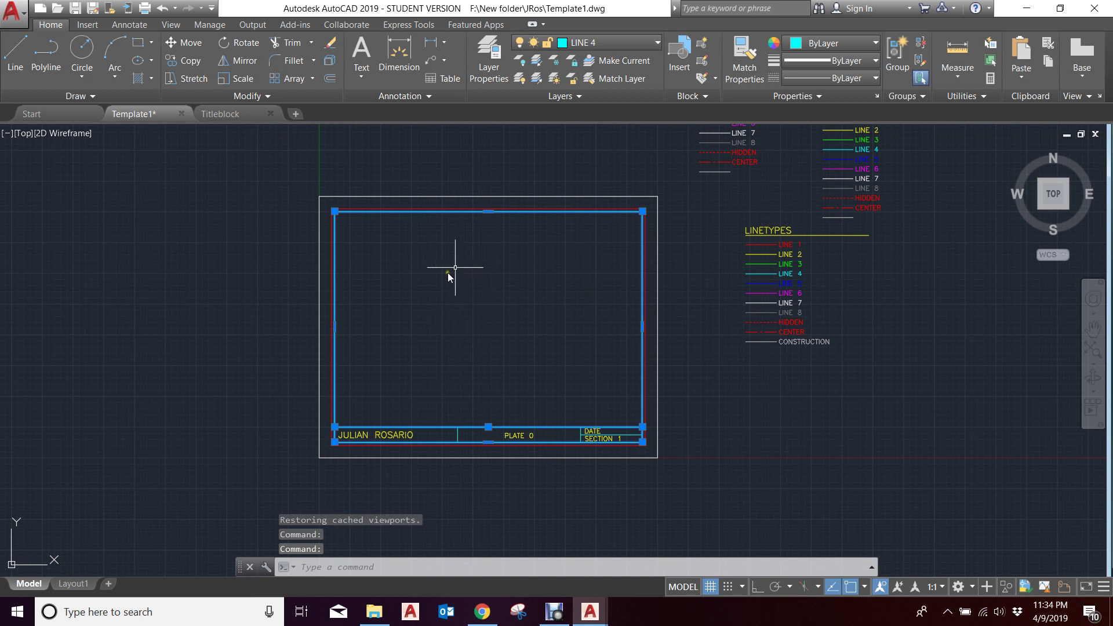
click(73, 583)
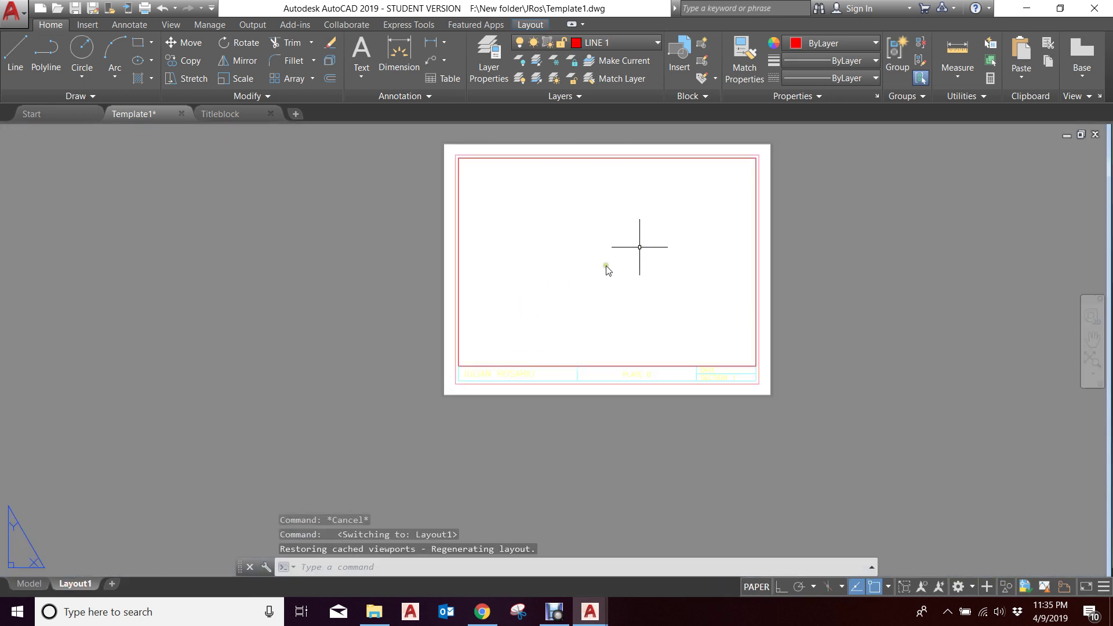
click(29, 583)
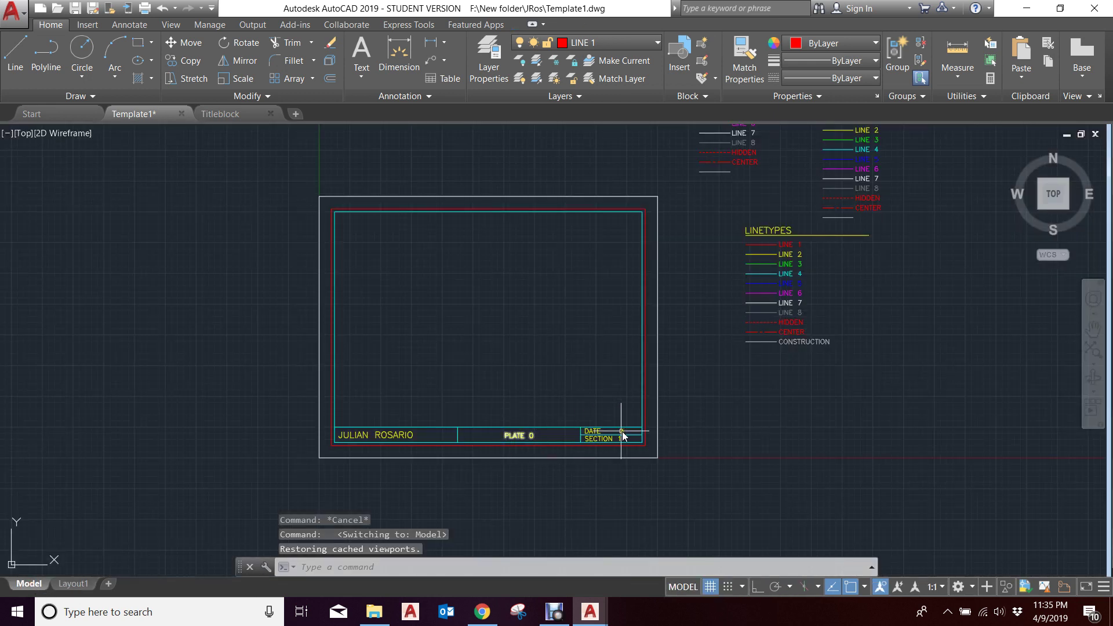
scroll(594, 464, up, 2)
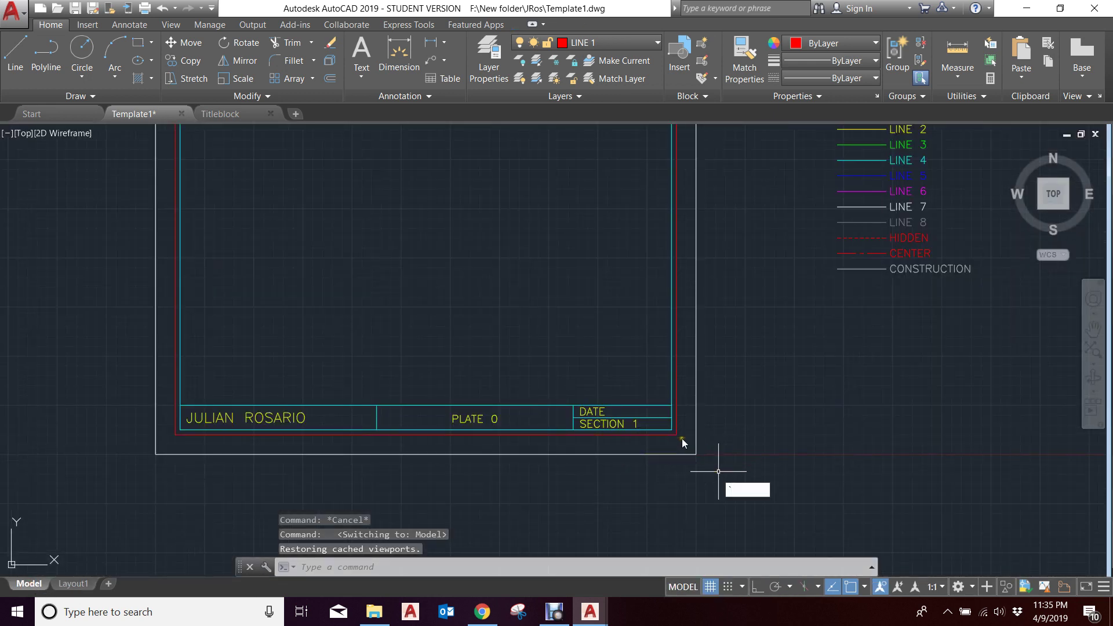
key(Escape)
key(Escape)
scroll(645, 430, up, 4)
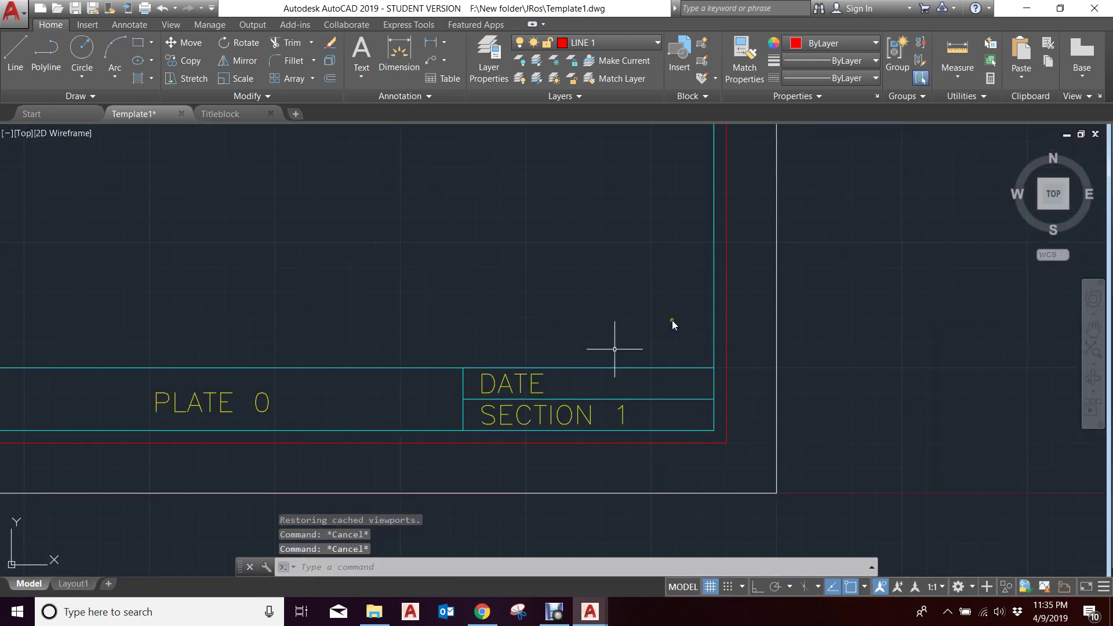
scroll(667, 324, down, 5)
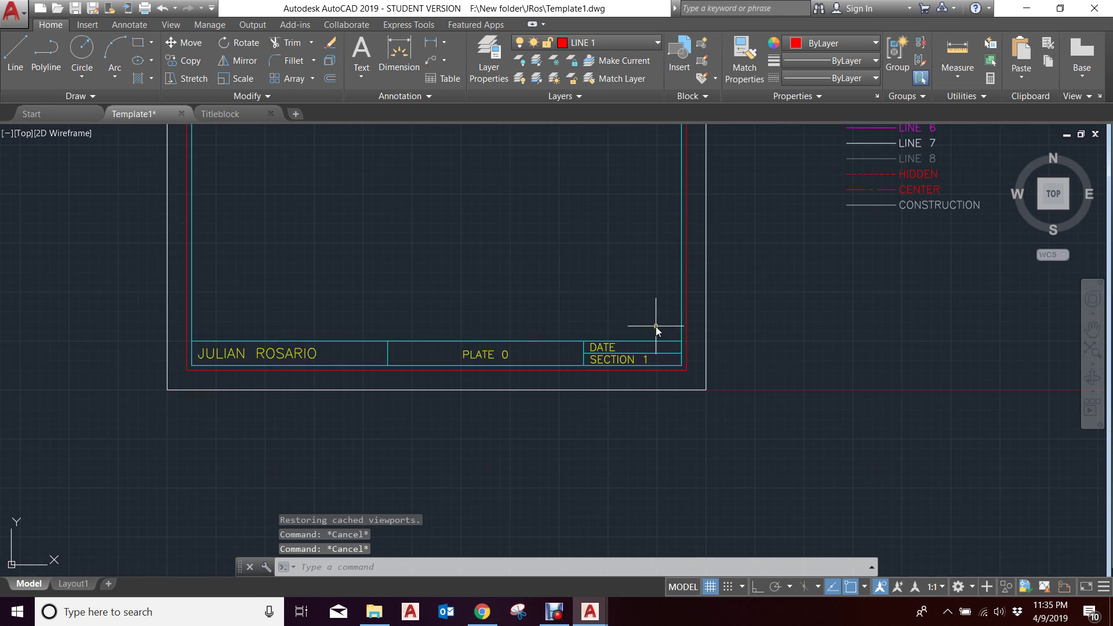
click(368, 321)
key(Escape)
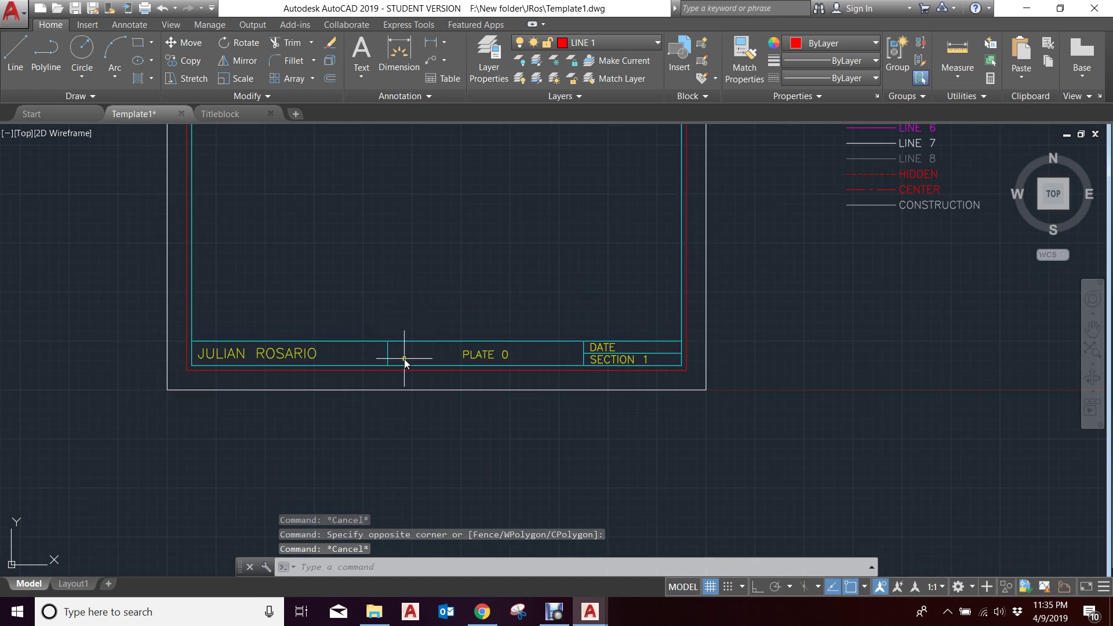
- Copy the PLATE 0 text, the DATE text and the vertical divider line between the name and plate cells from model space
scroll(525, 350, up, 2)
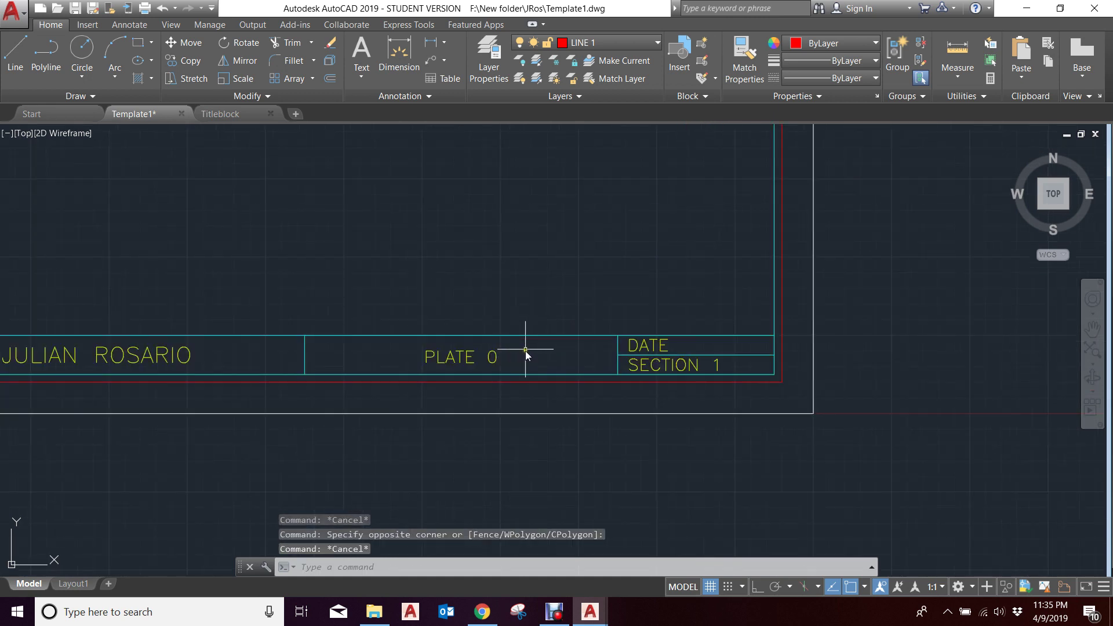
click(493, 364)
scroll(715, 353, down, 2)
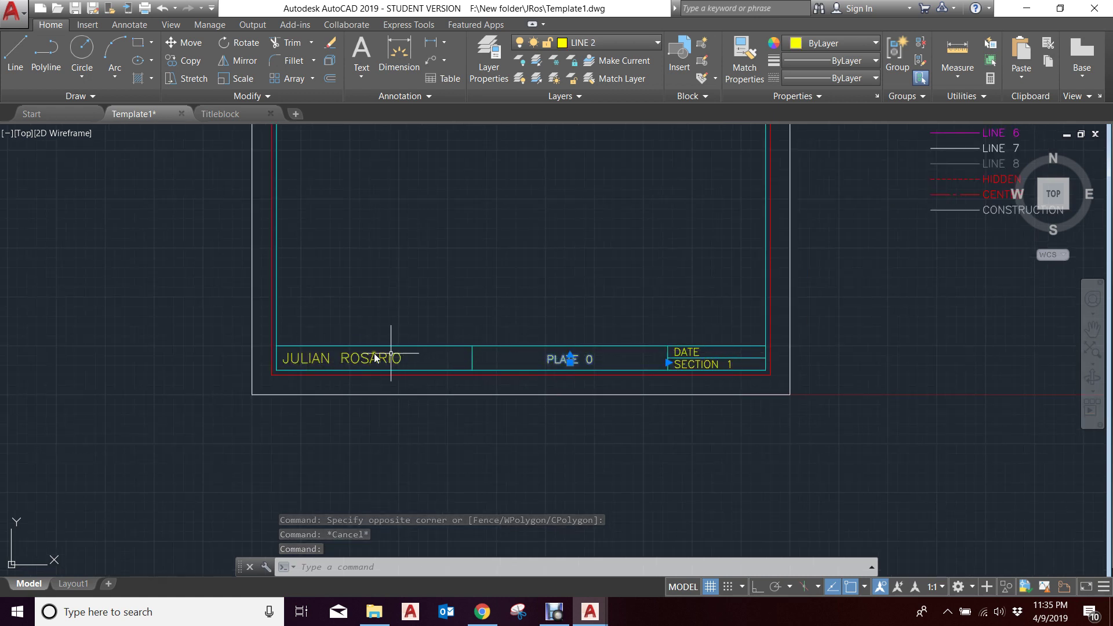
scroll(590, 363, up, 2)
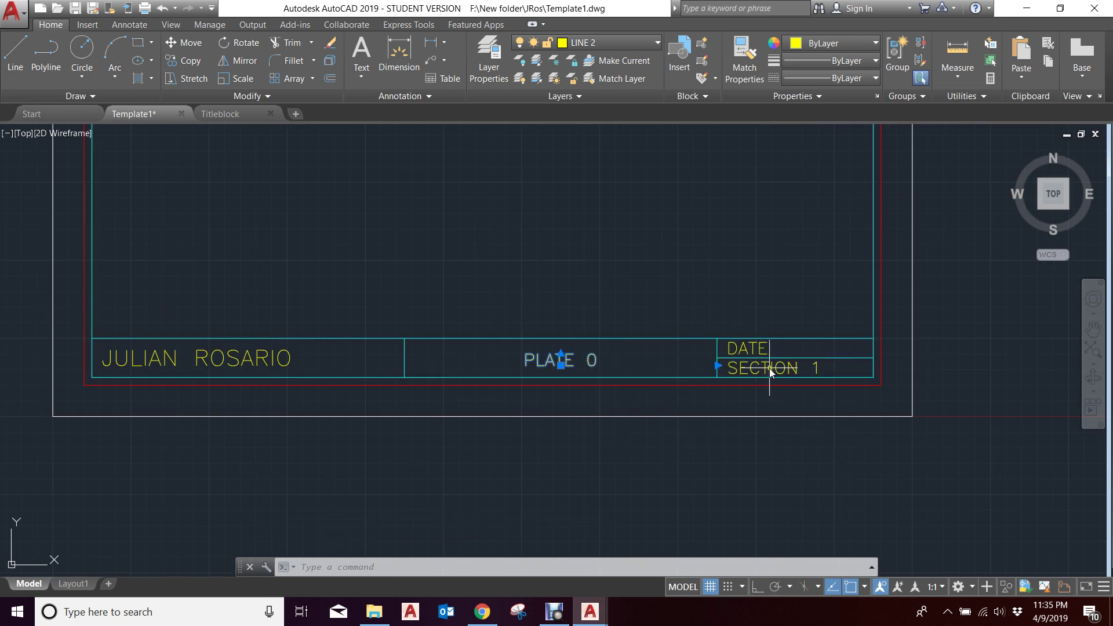
click(749, 349)
click(404, 358)
click(377, 358)
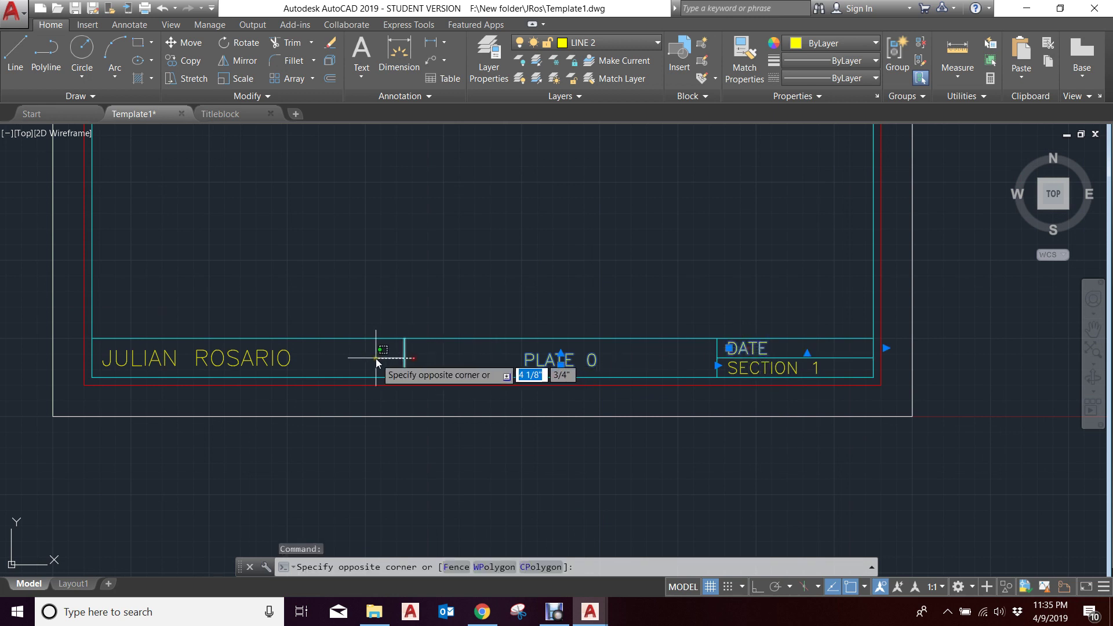
click(580, 362)
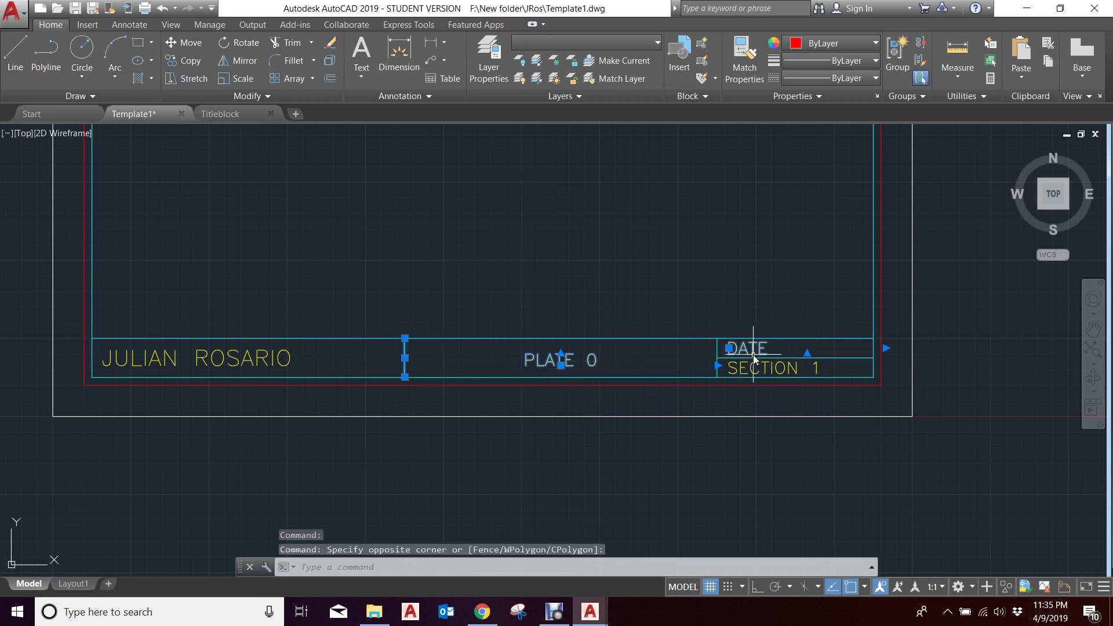
key(ctrl+c)
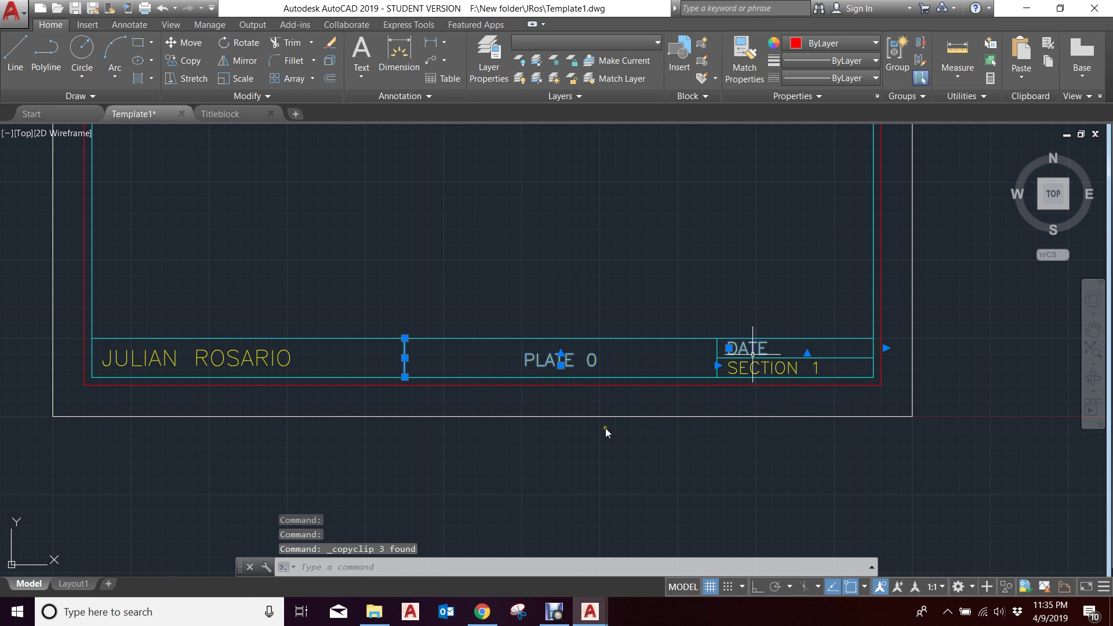
- Paste the copied divider line and texts onto Layout1, in the empty area just below the sheet
click(70, 583)
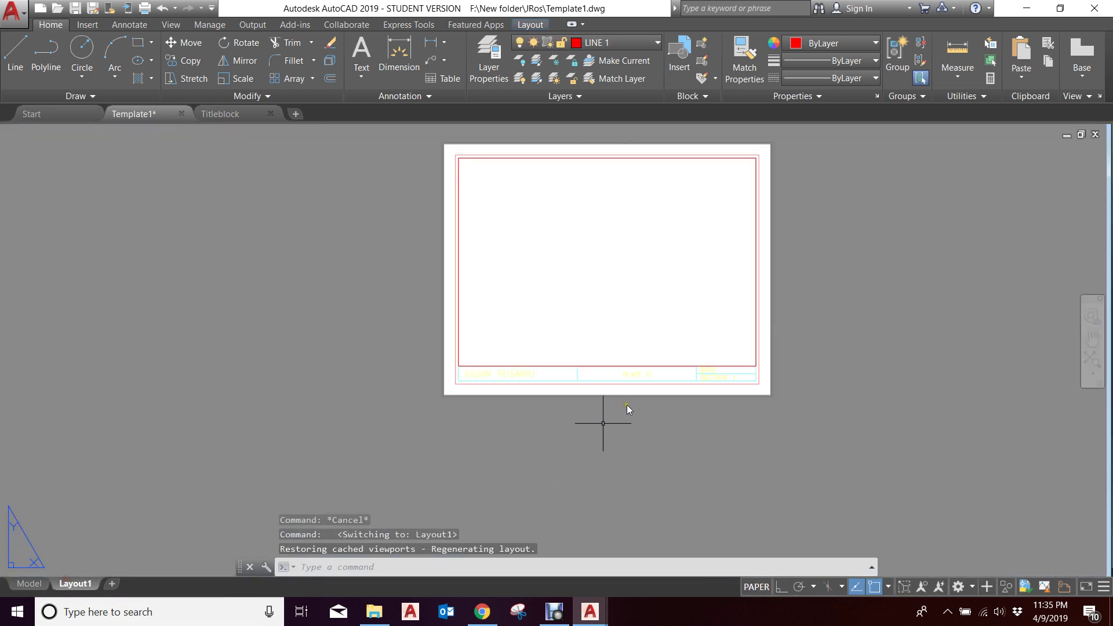
scroll(643, 373, up, 5)
scroll(585, 350, down, 4)
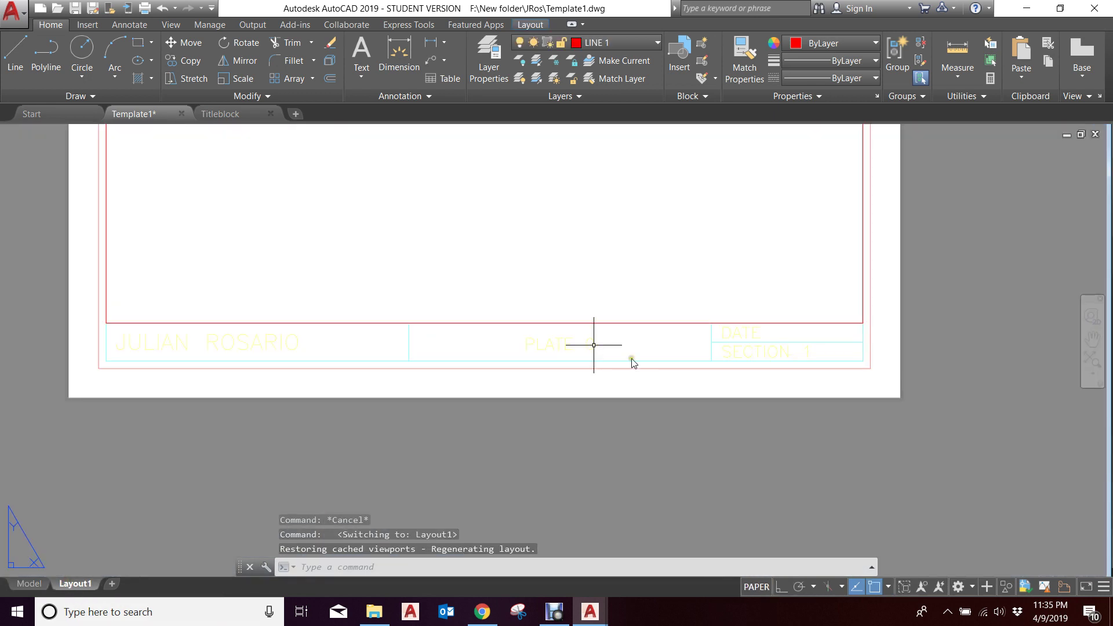
key(ctrl+v)
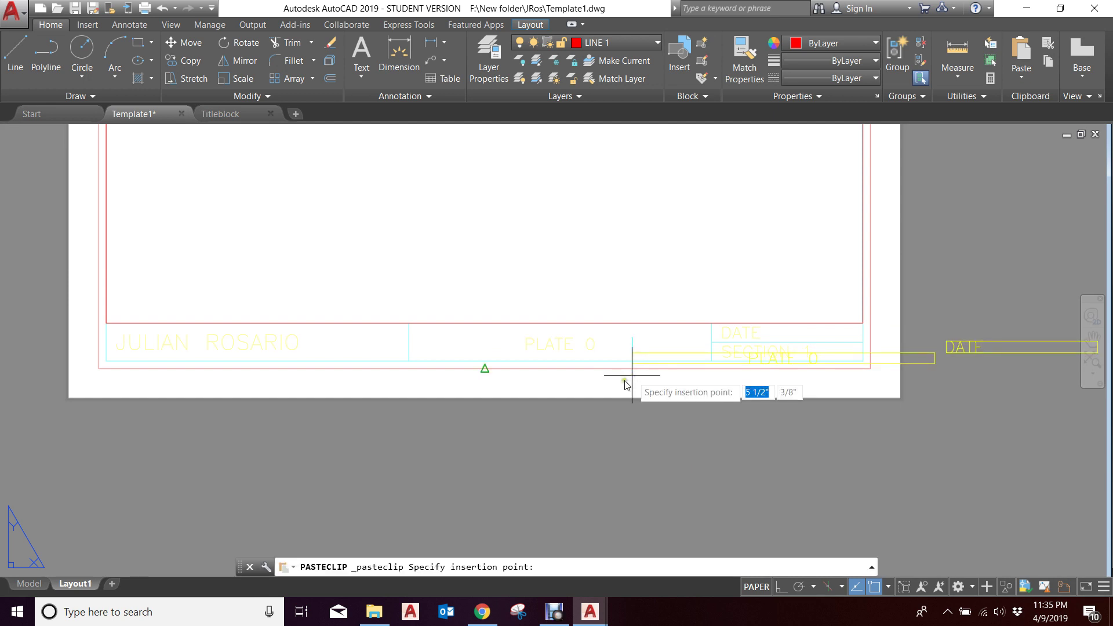
click(417, 482)
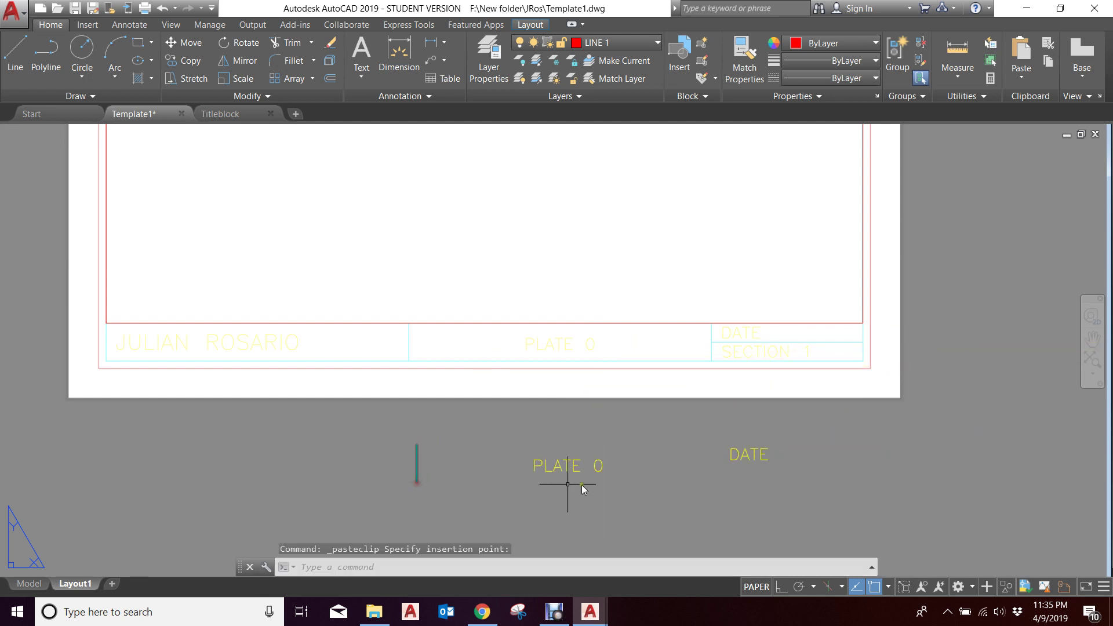
click(426, 465)
click(374, 456)
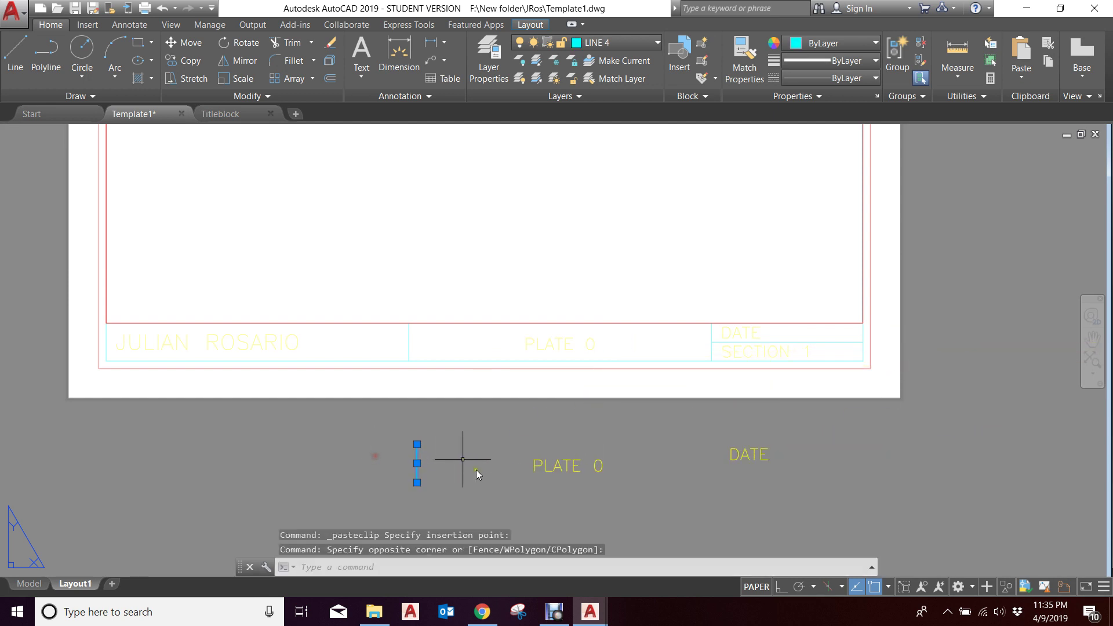
key(Escape)
key(Escape)
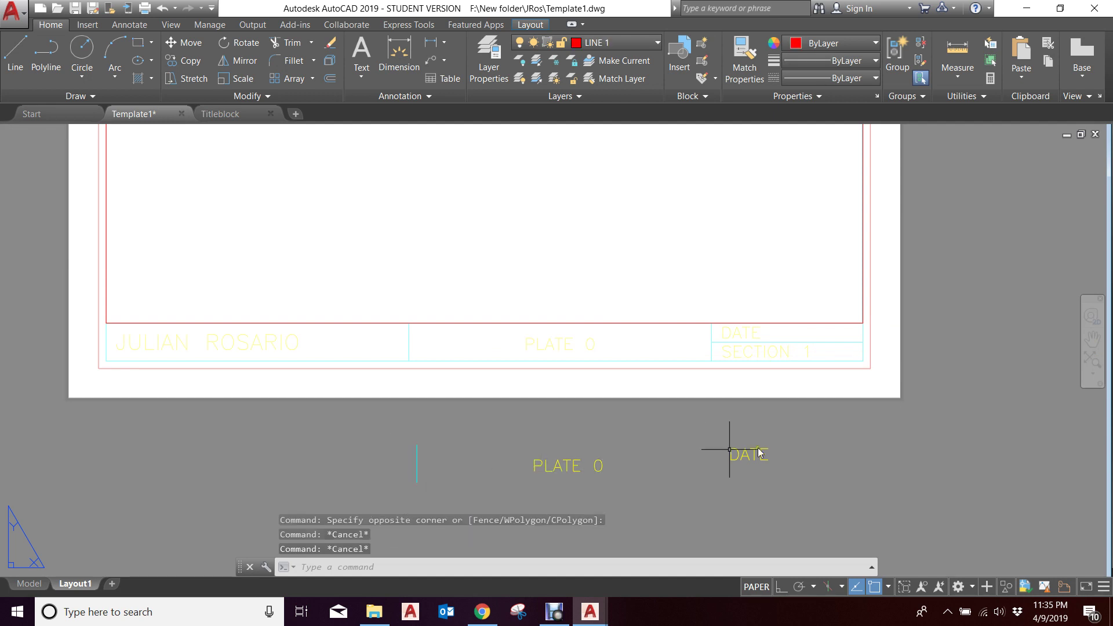
- Move the pasted PLATE 0 and DATE texts from the pasted line's lower end to the matching divider's lower end in the title block
click(805, 490)
click(501, 445)
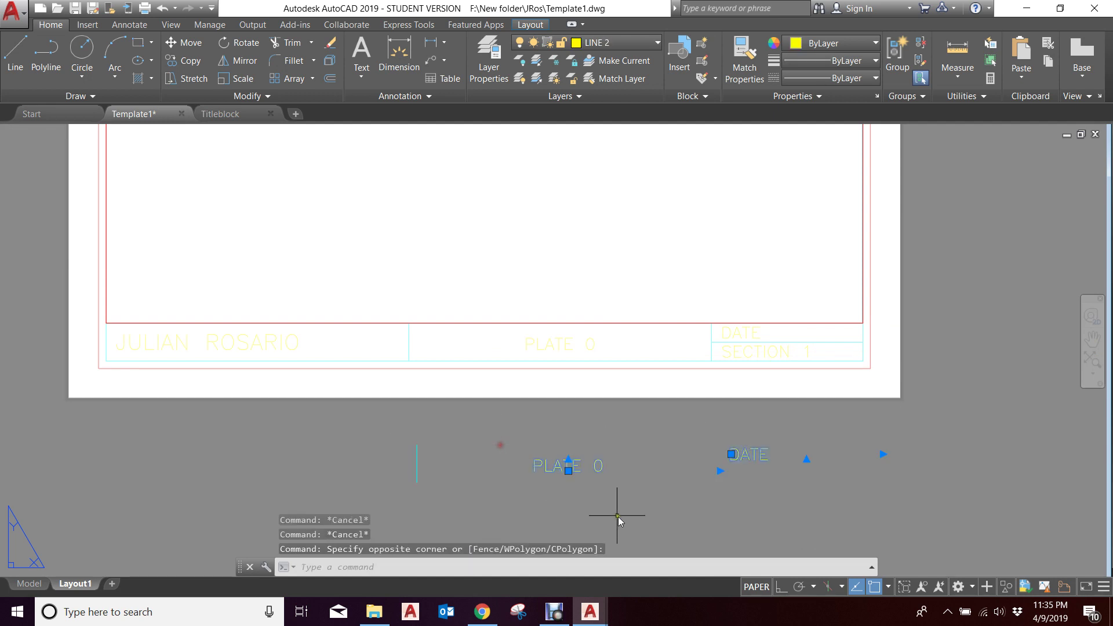
key(Return)
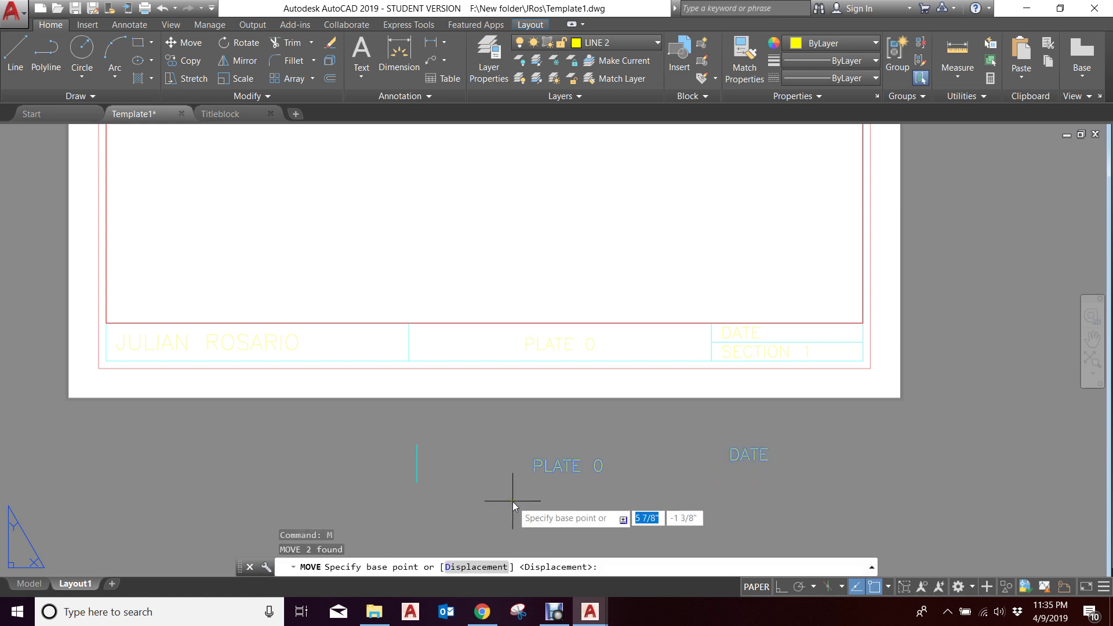
click(416, 482)
scroll(406, 452, up, 5)
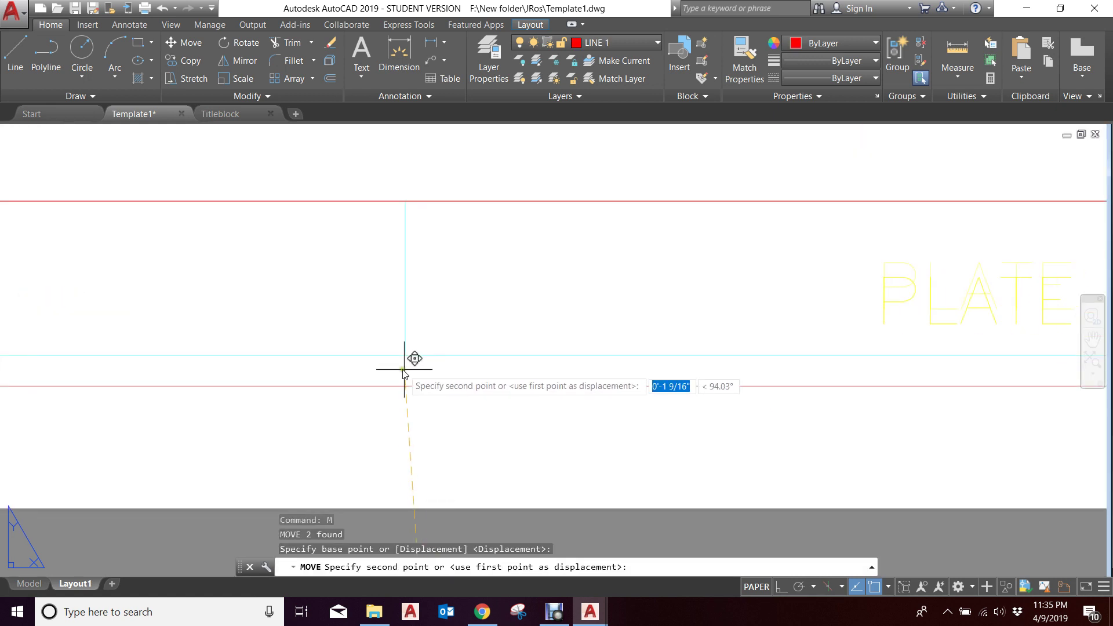
click(405, 355)
scroll(683, 298, down, 5)
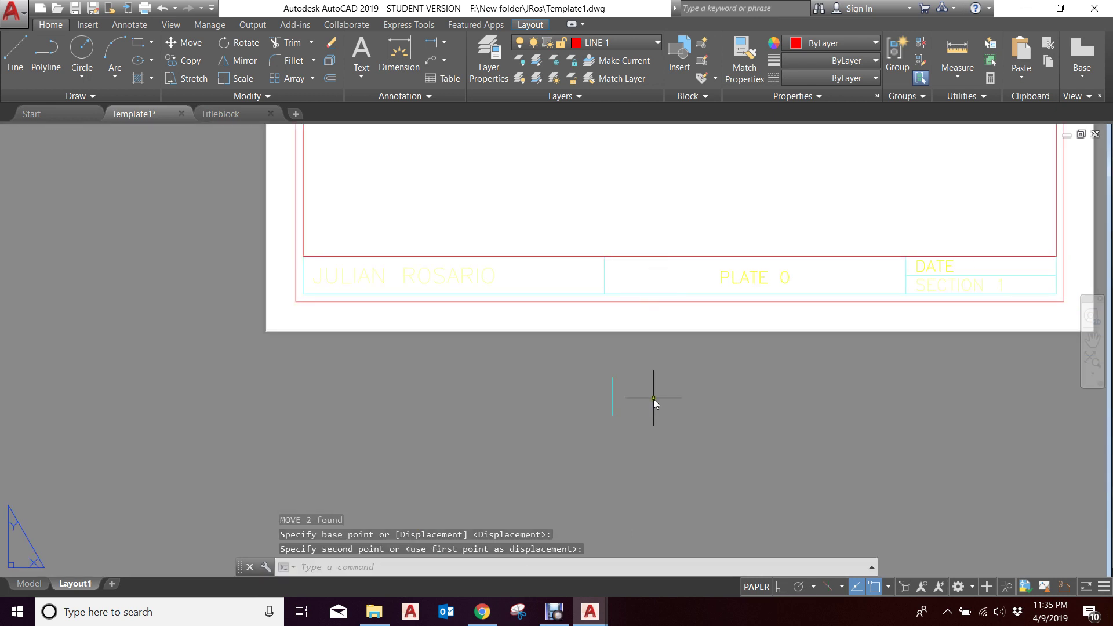
- Delete the leftover pasted divider line below the sheet
click(653, 393)
click(576, 380)
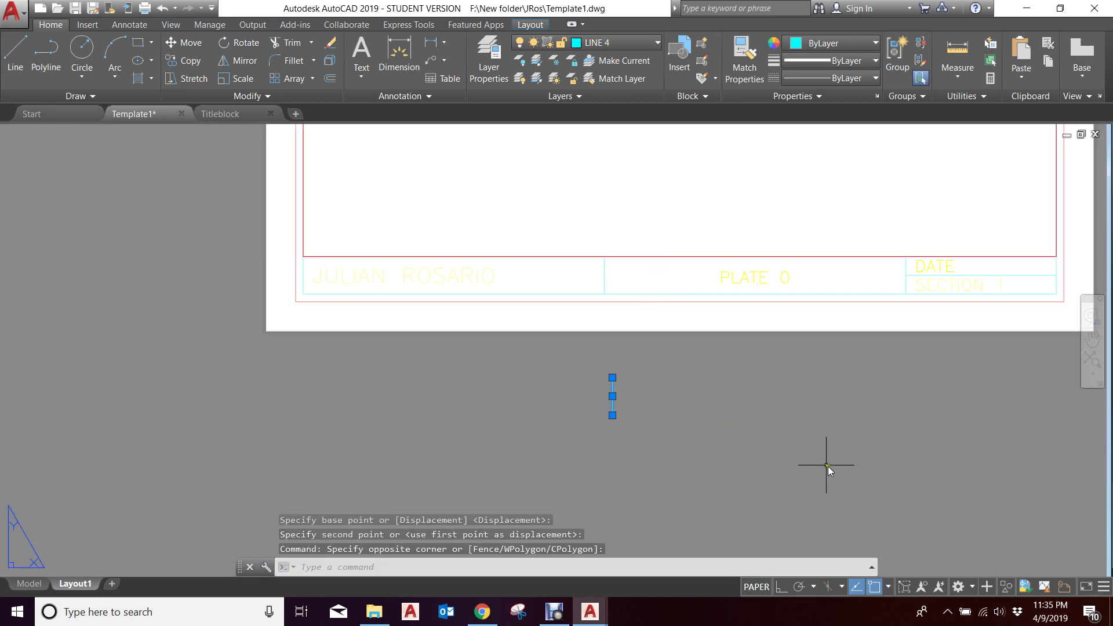
key(Delete)
- Examine how the pasted PLATE 0 and DATE texts sit over the title block Xref on Layout1
scroll(753, 290, up, 4)
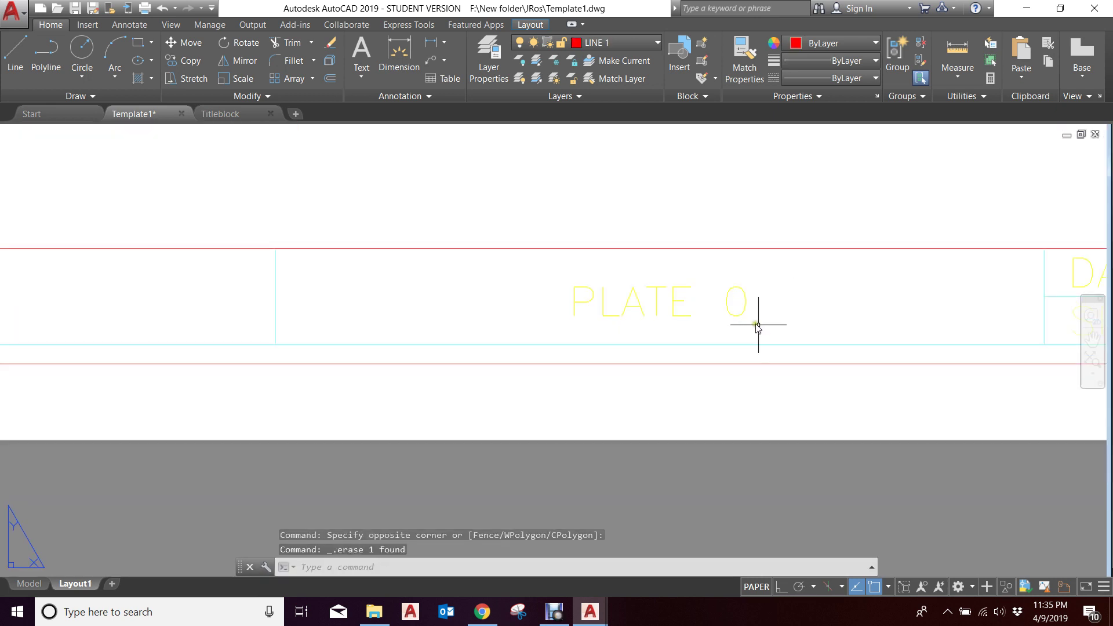
click(742, 311)
scroll(603, 308, down, 4)
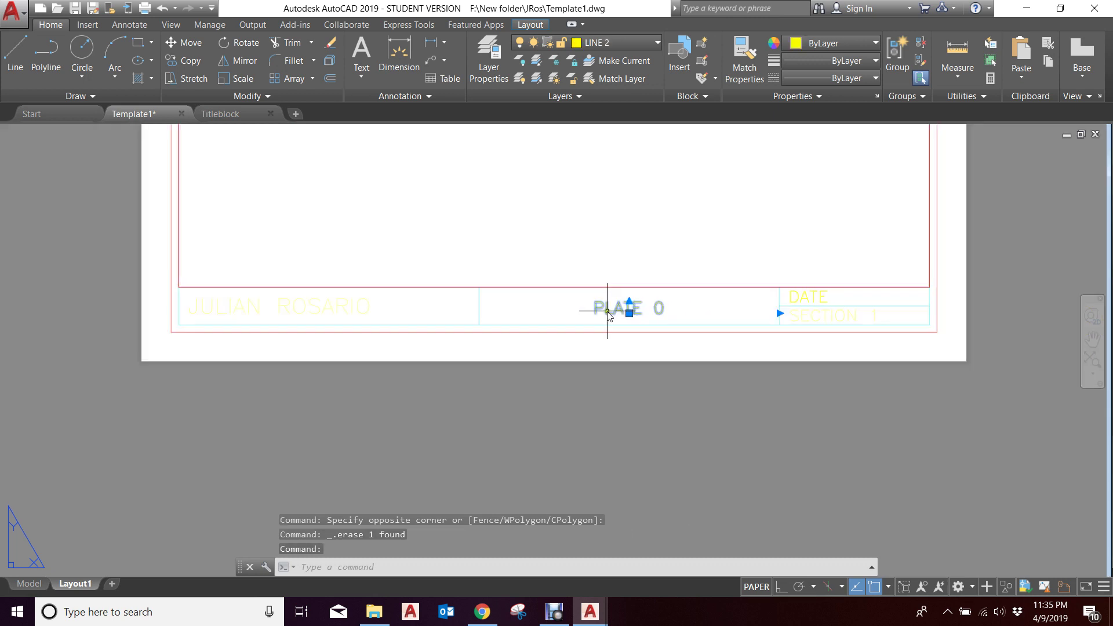
scroll(816, 302, up, 2)
click(819, 294)
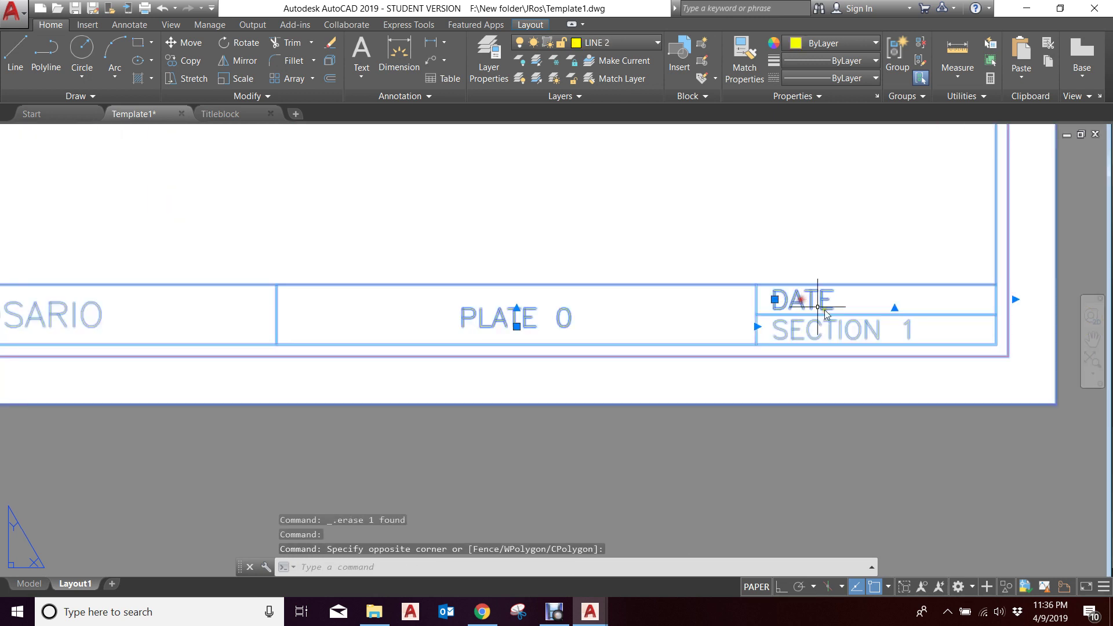
key(Escape)
key(Escape)
scroll(812, 297, down, 2)
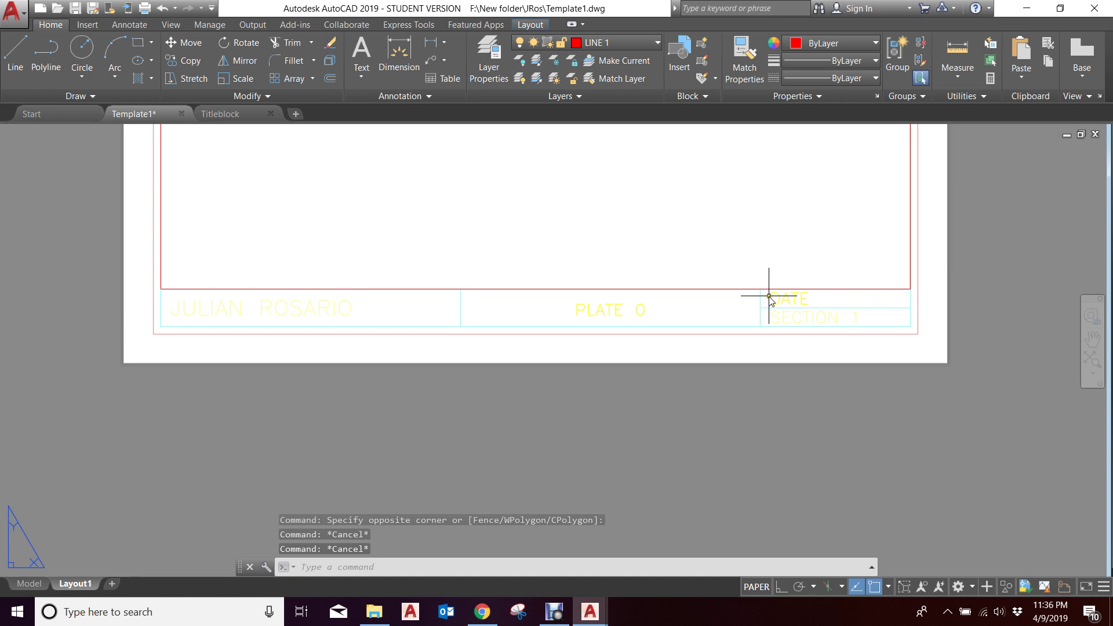
- Edit the pasted plate text on Layout1 to read PLATE X
double_click(640, 313)
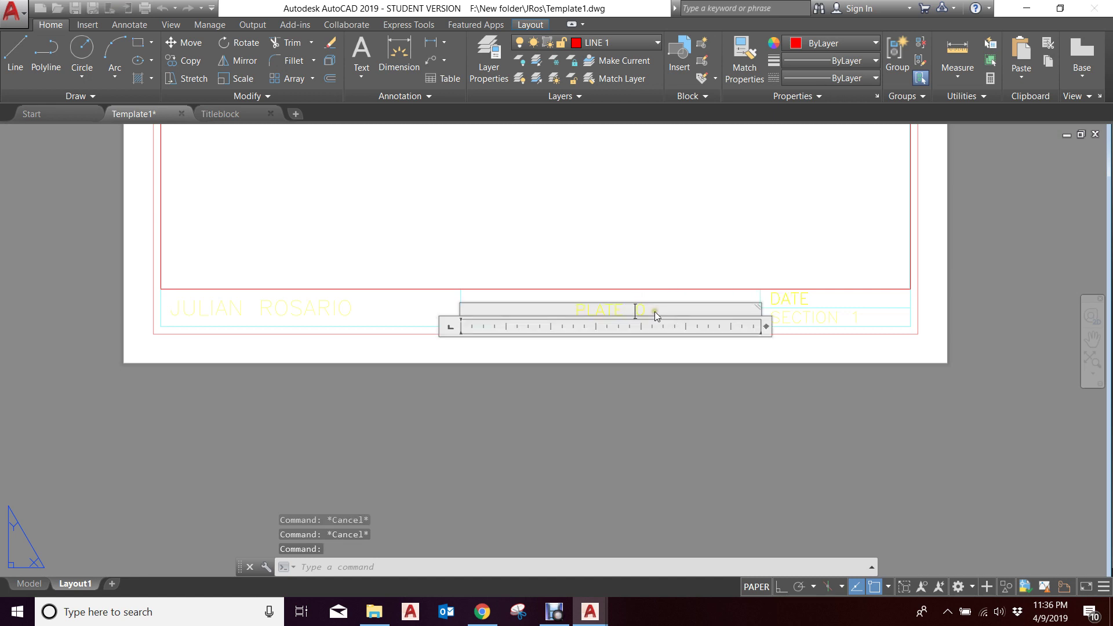
drag(654, 313, 634, 314)
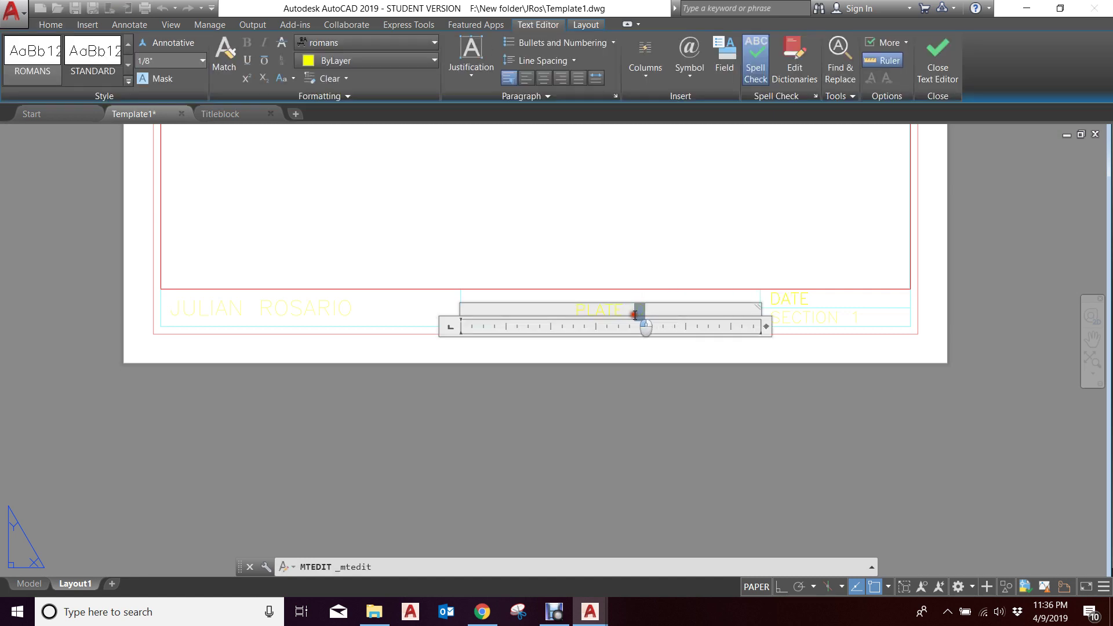
text(X)
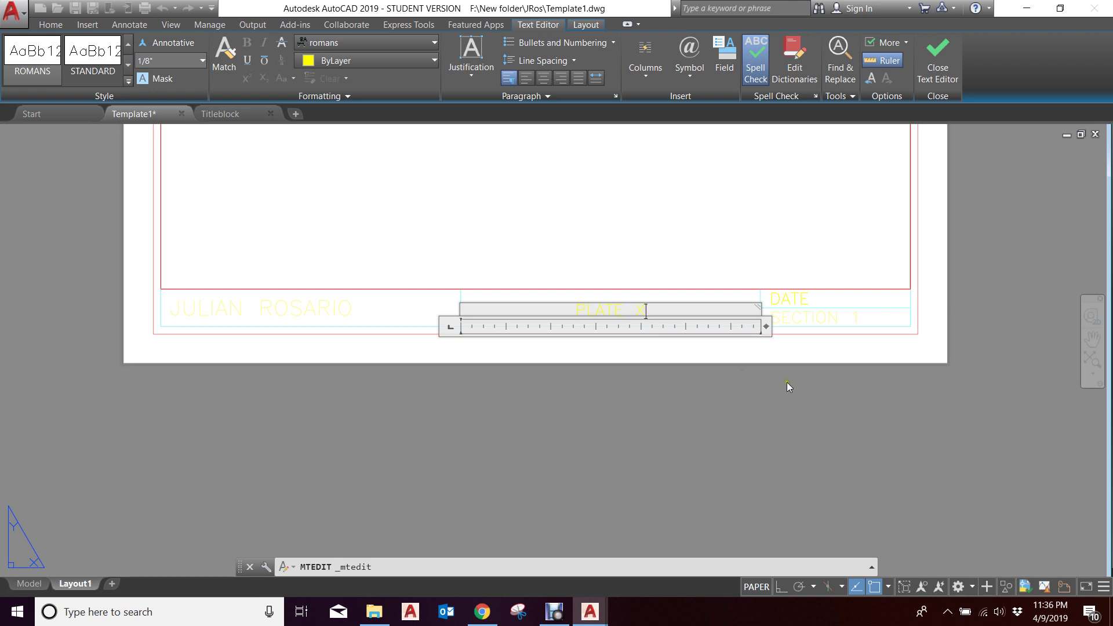
click(811, 394)
- Edit the pasted DATE text on Layout1 to read 9 APRIL 2019
double_click(804, 301)
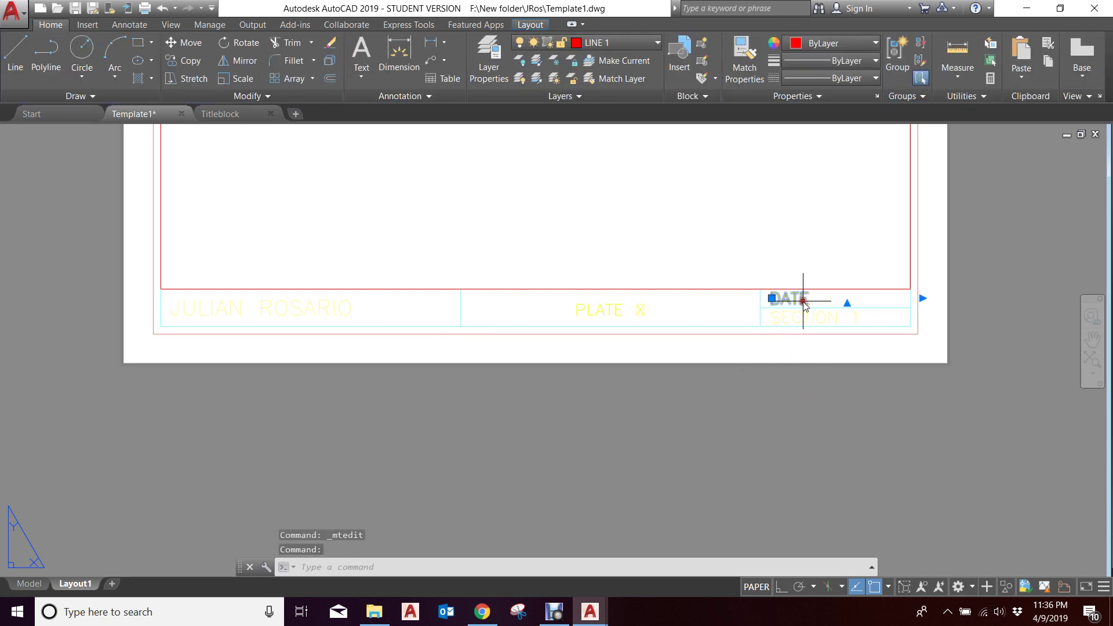
drag(809, 300, 709, 302)
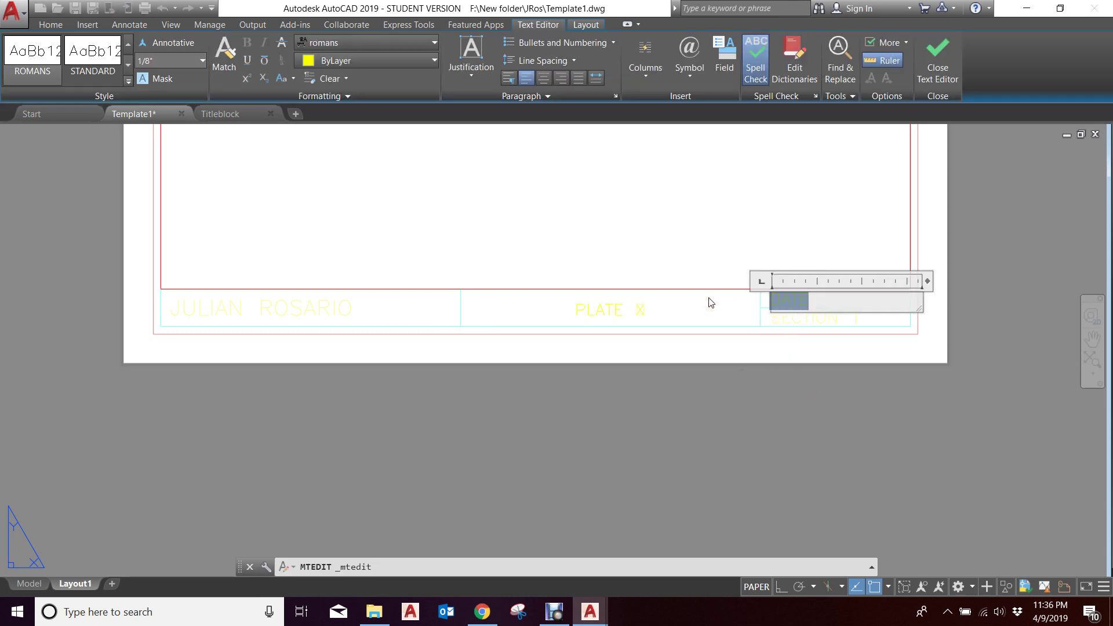
text(8)
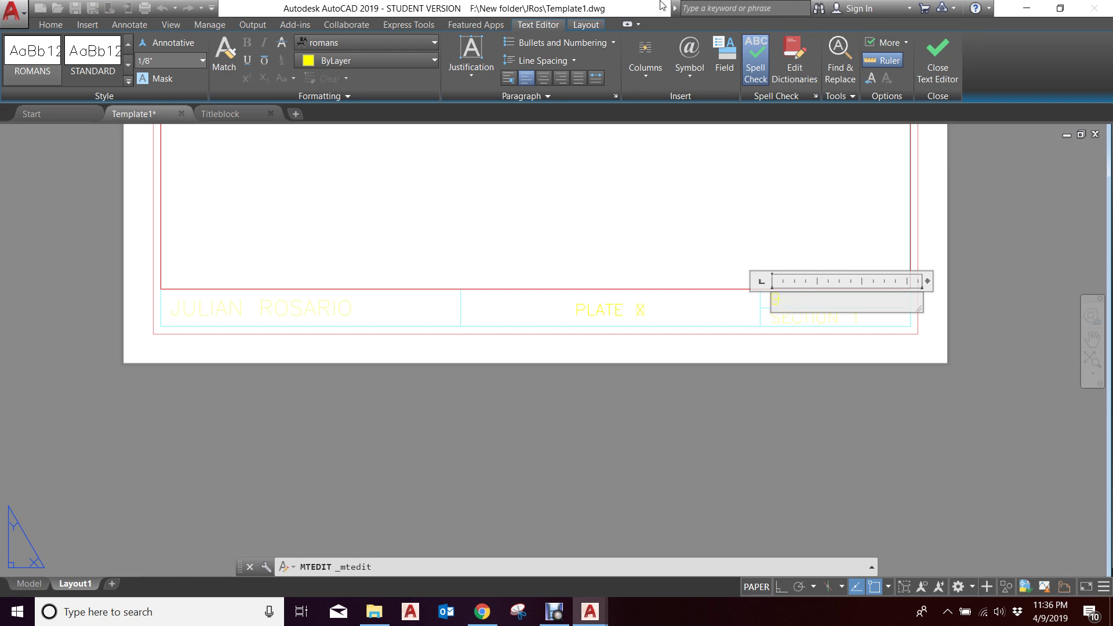
text( ap)
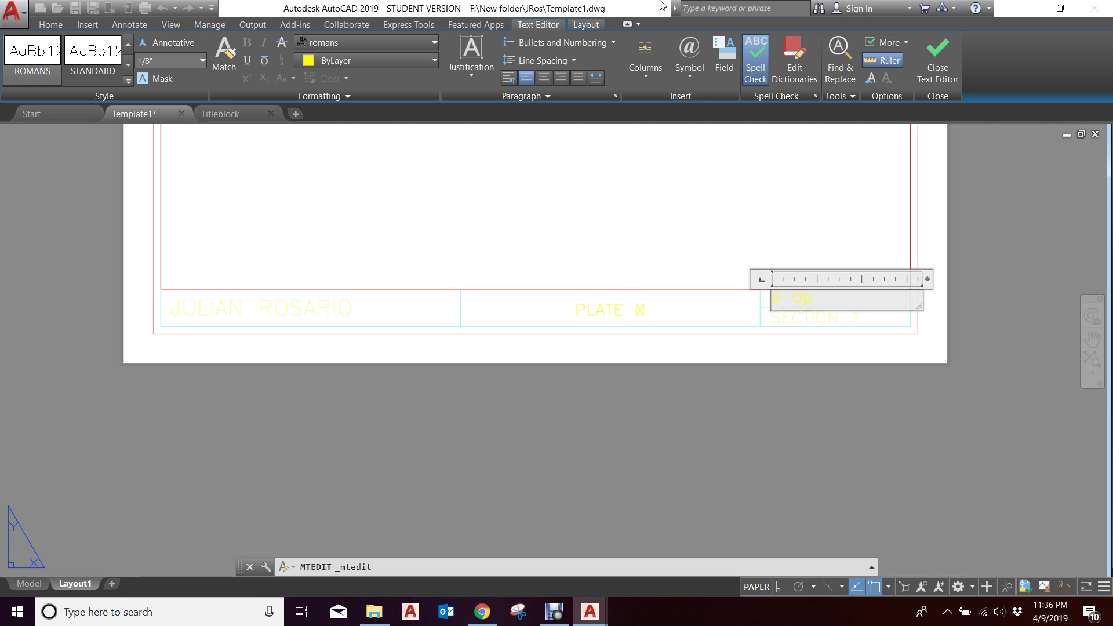
key(BackSpace)
key(BackSpace)
key(BackSpace)
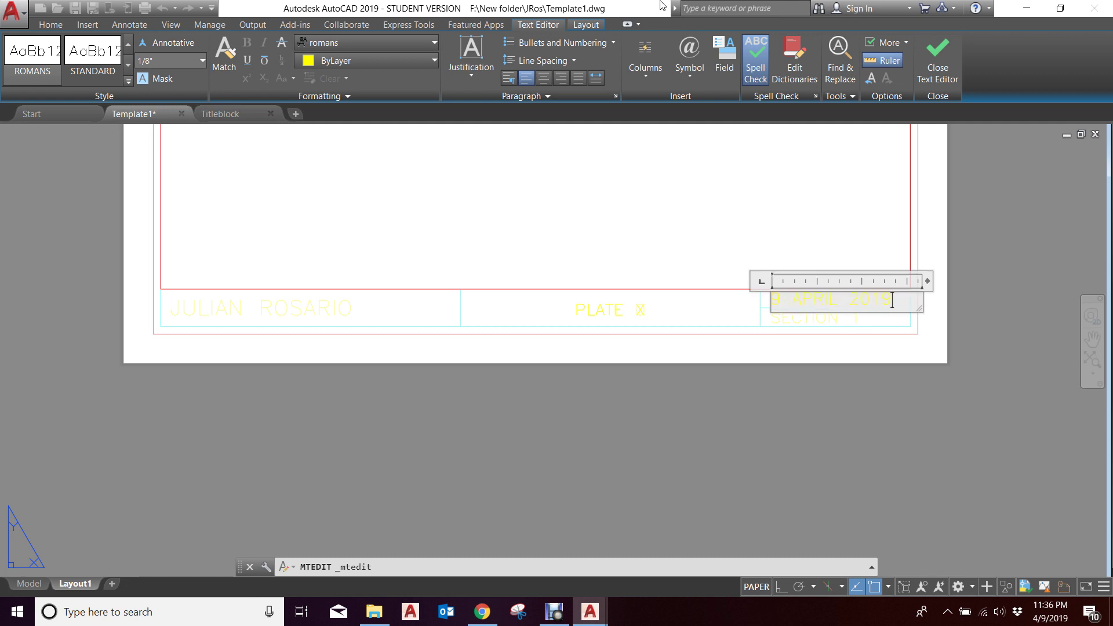
click(790, 417)
- Examine how the edited date and plate texts sit over the title block Xref's own texts on Layout1
scroll(852, 308, up, 4)
scroll(721, 279, up, 4)
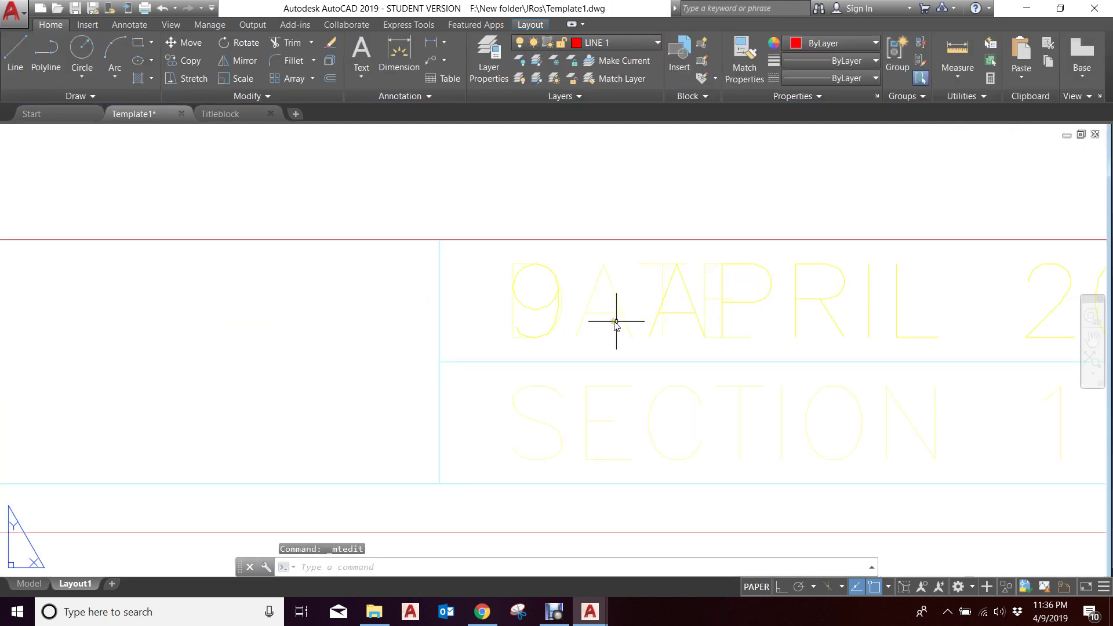
scroll(833, 301, down, 5)
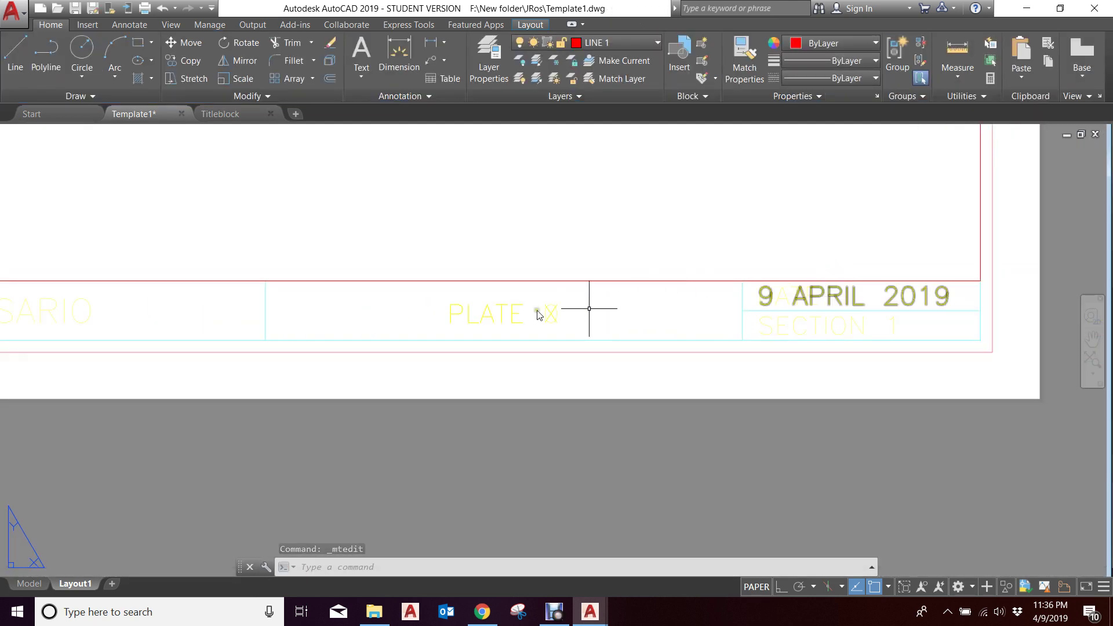
scroll(509, 311, up, 1)
scroll(663, 365, down, 2)
scroll(664, 365, down, 3)
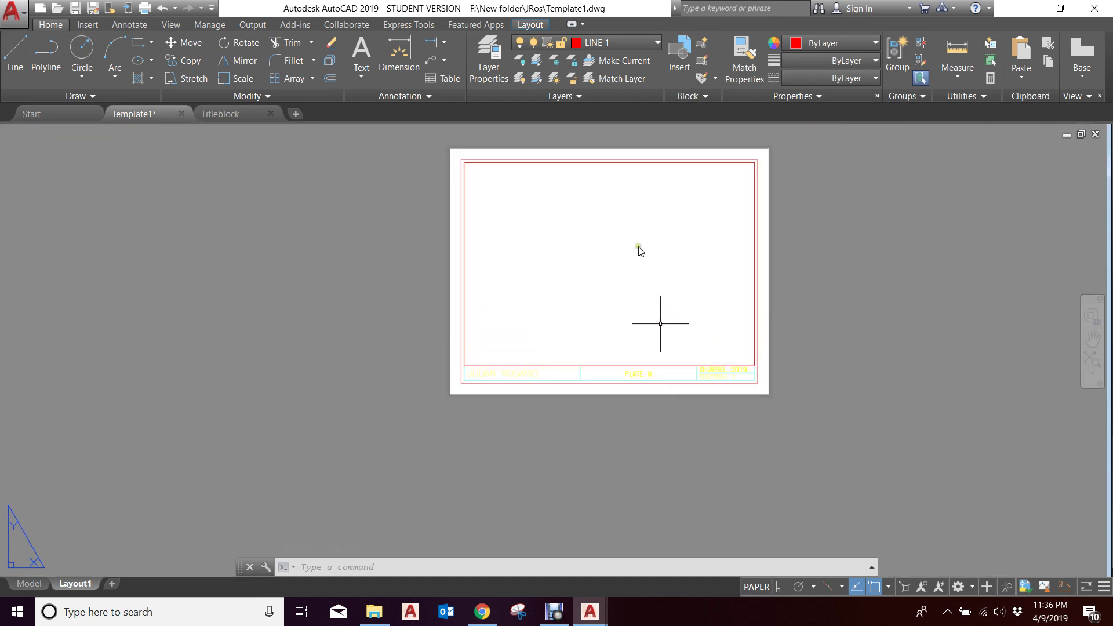
scroll(670, 197, up, 2)
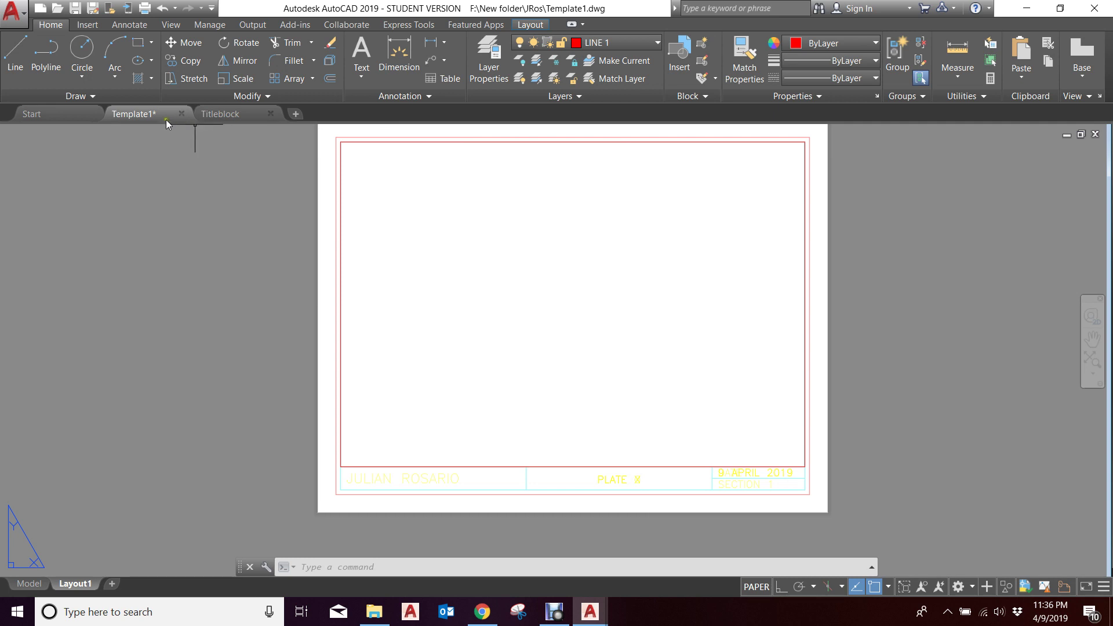
- Delete the PLATE 0 and DATE texts from the title block in the Titleblock drawing
click(232, 114)
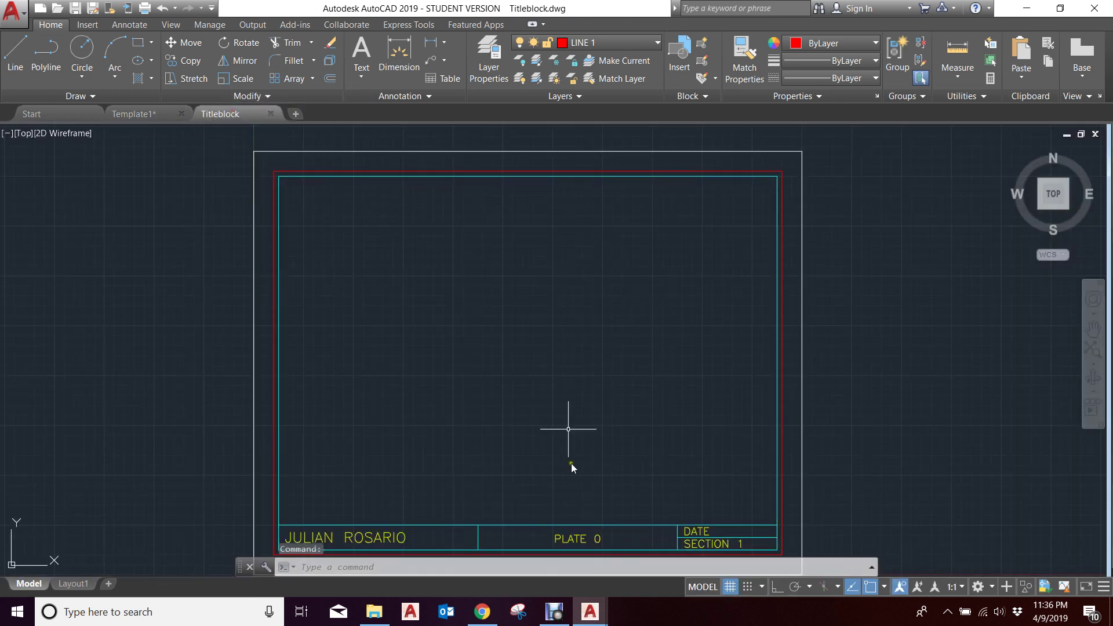
scroll(596, 535, up, 2)
click(595, 539)
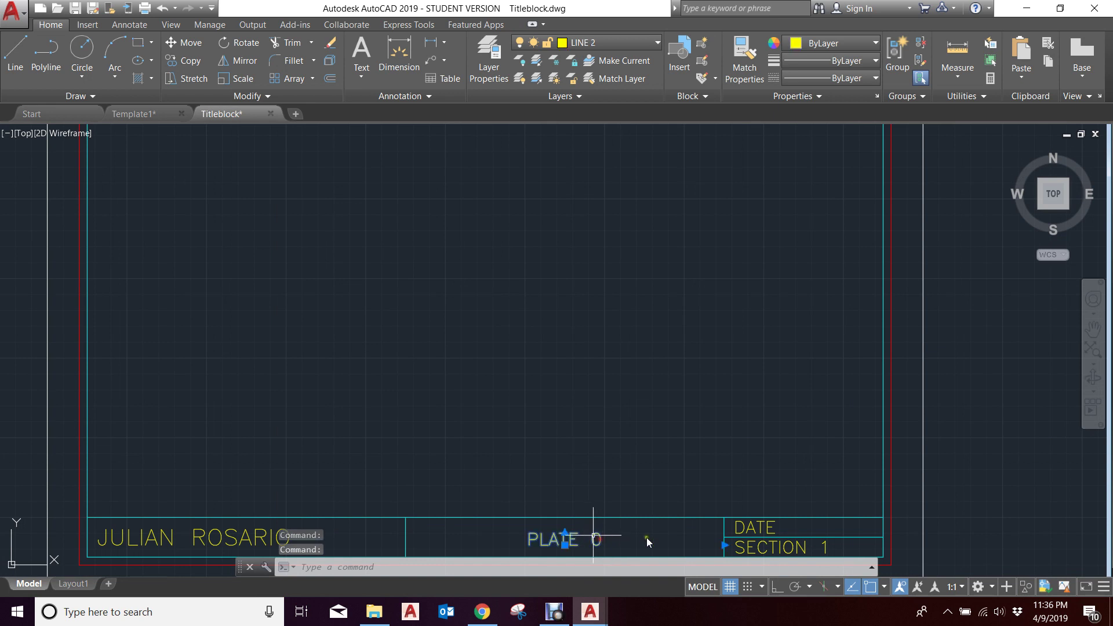
click(750, 527)
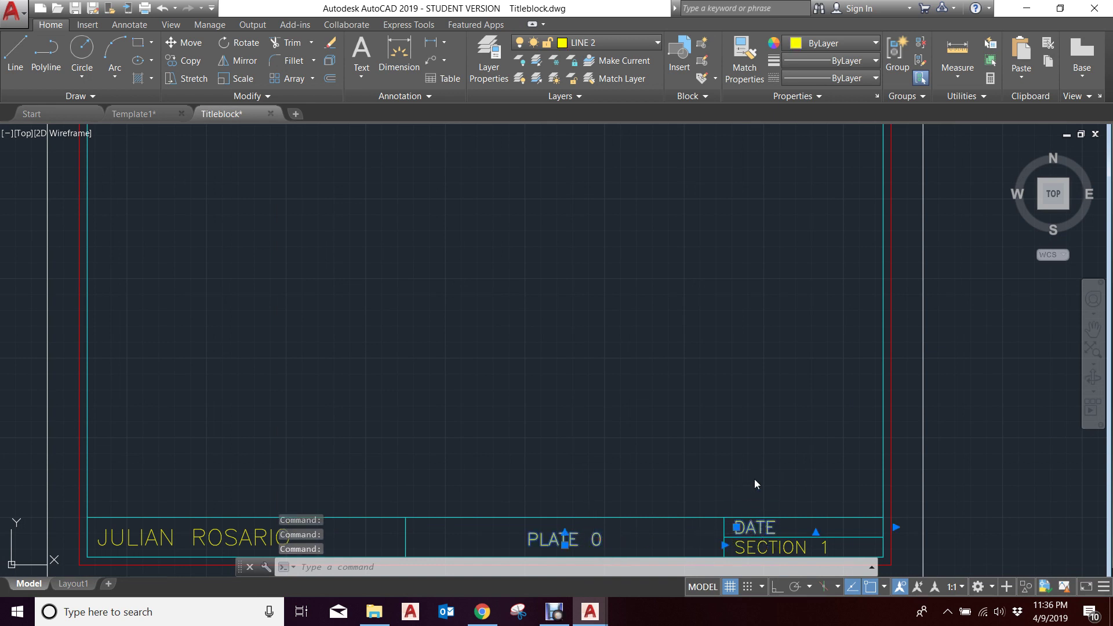
key(Delete)
scroll(640, 388, down, 1)
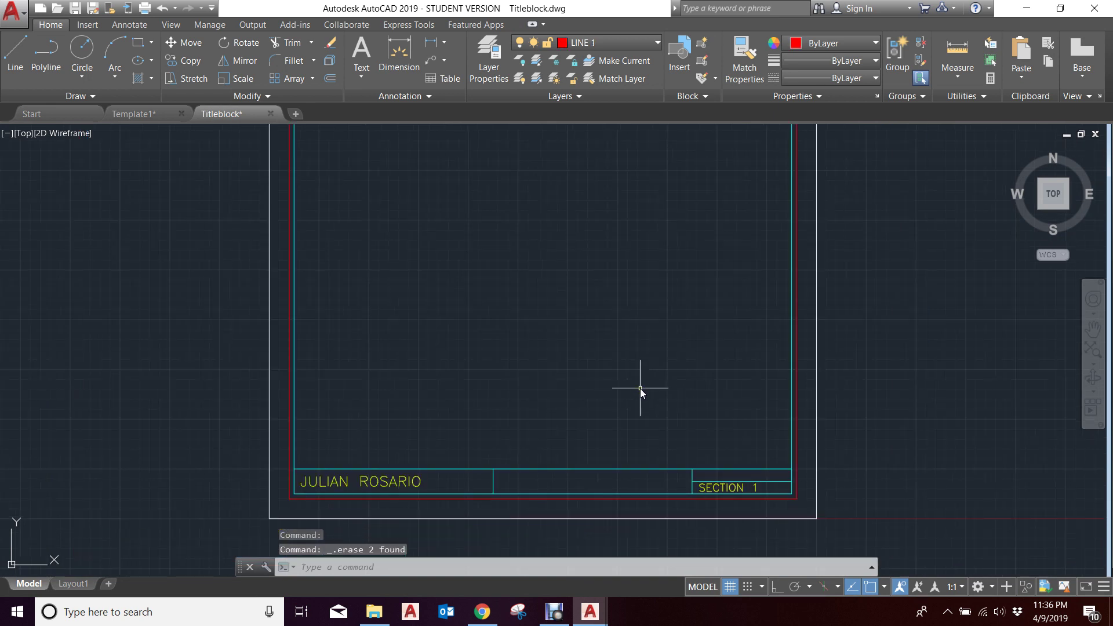
scroll(643, 329, down, 1)
scroll(642, 325, up, 1)
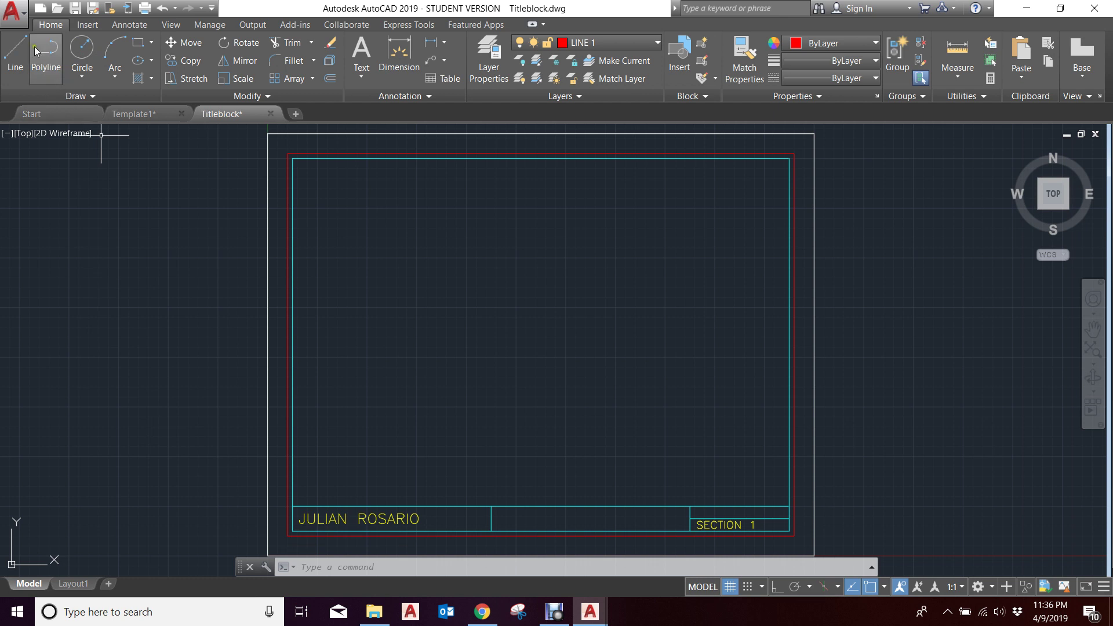
- Save the Titleblock drawing under its existing name
click(11, 10)
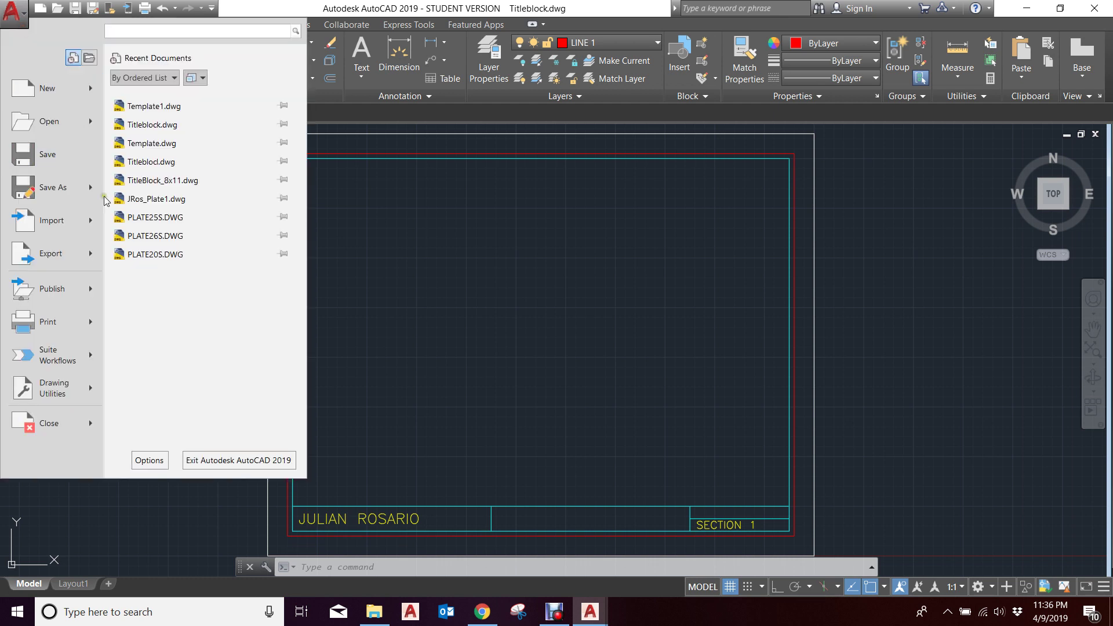
click(46, 155)
click(683, 372)
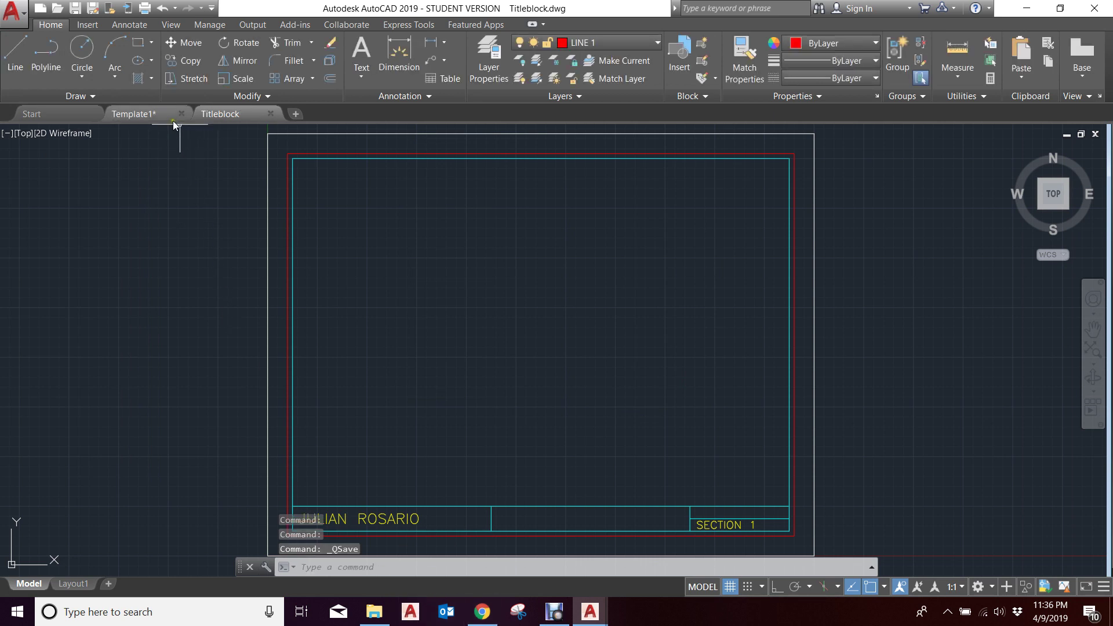
- Return to the Template1 drawing and reload the Titleblock Xref through its external references manager
click(148, 115)
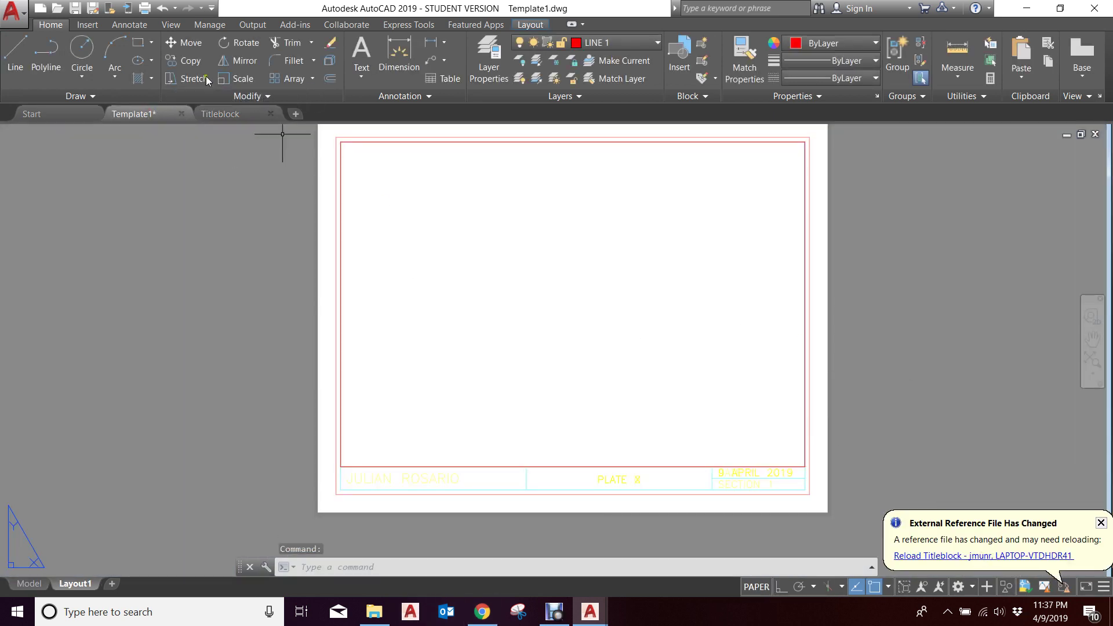
mouse_move(230, 116)
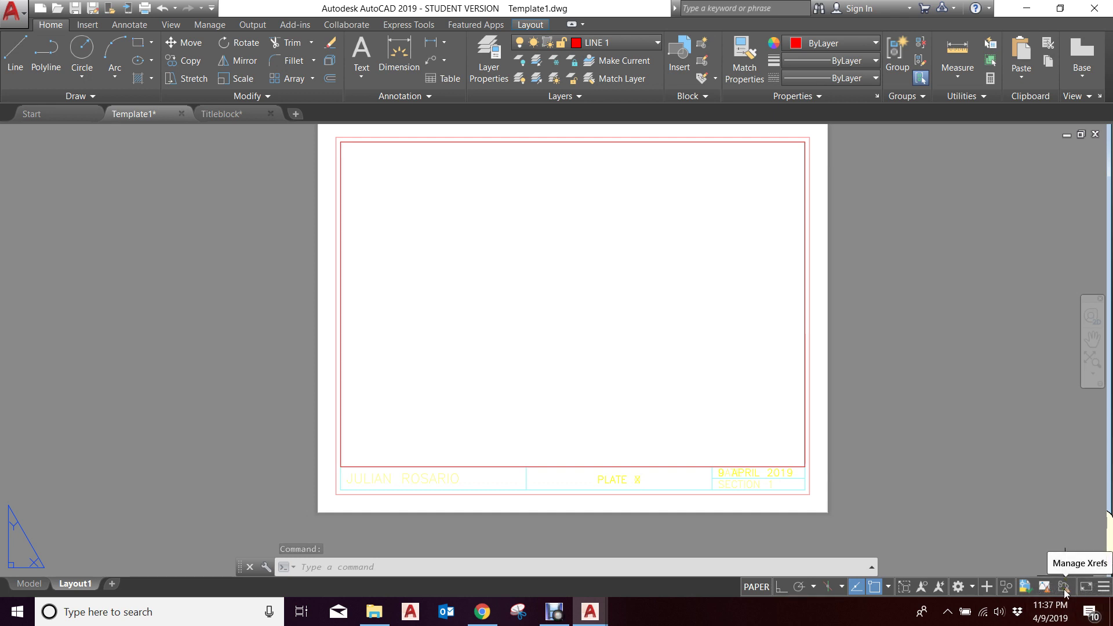
click(1063, 587)
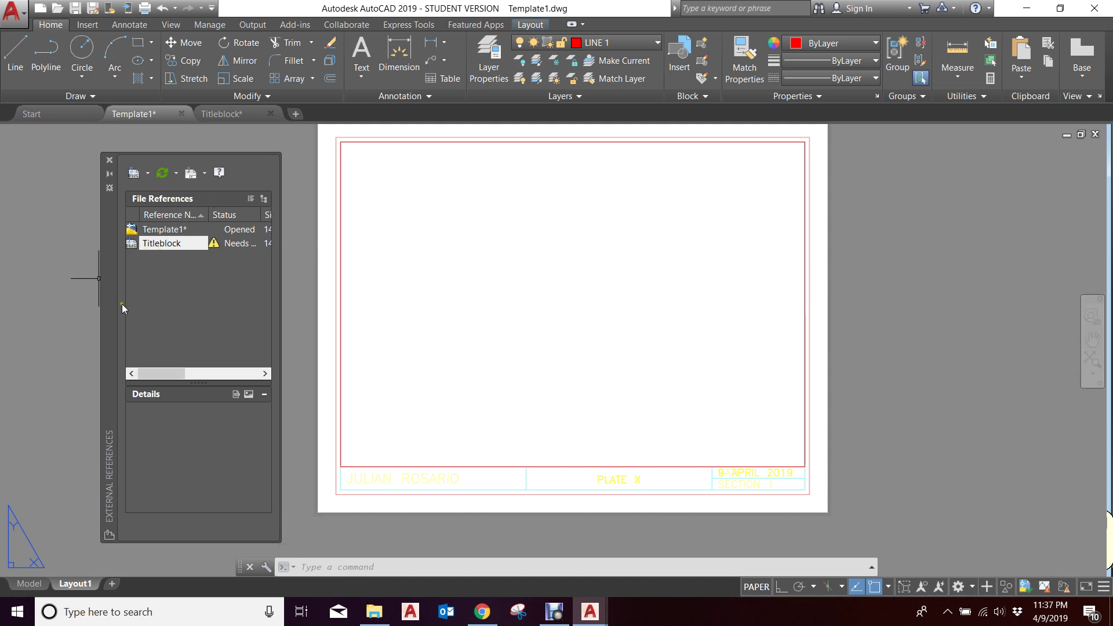
drag(109, 301, 128, 300)
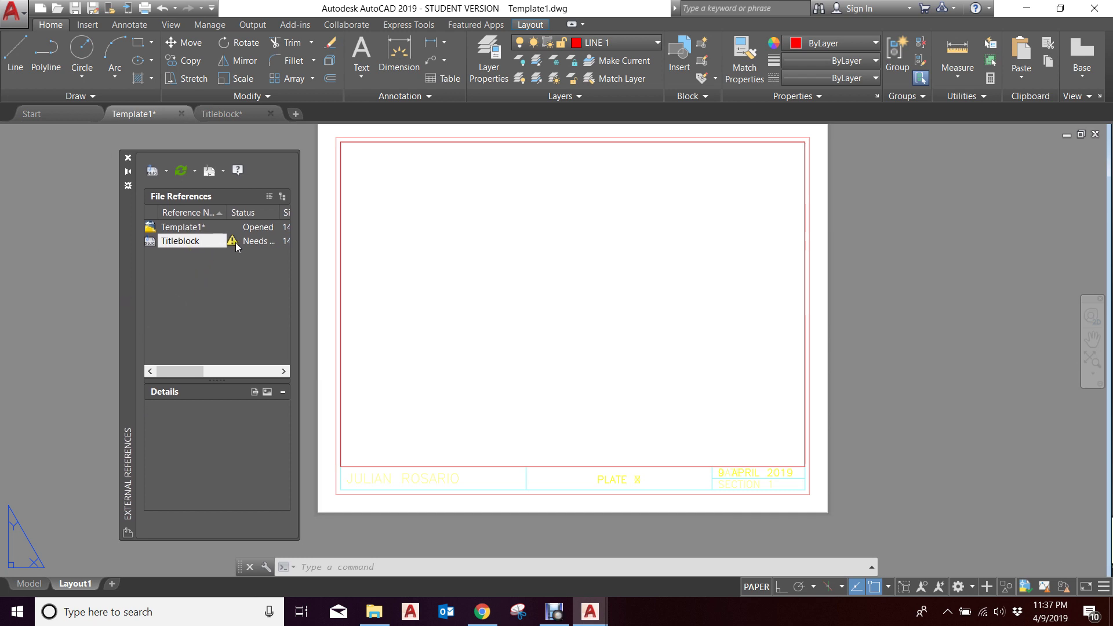
mouse_move(234, 242)
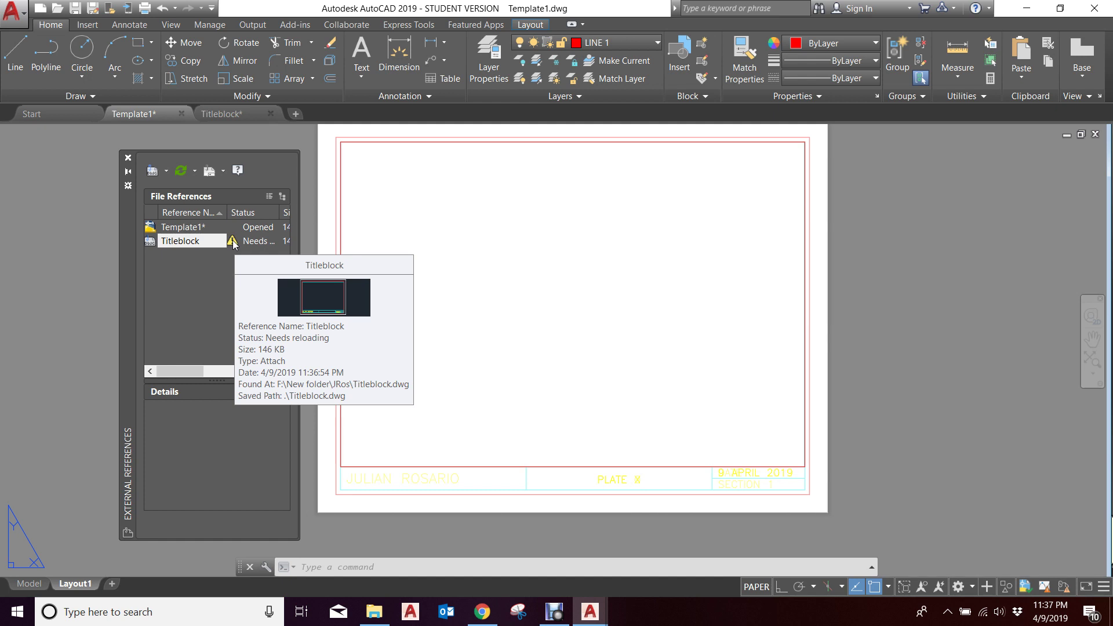
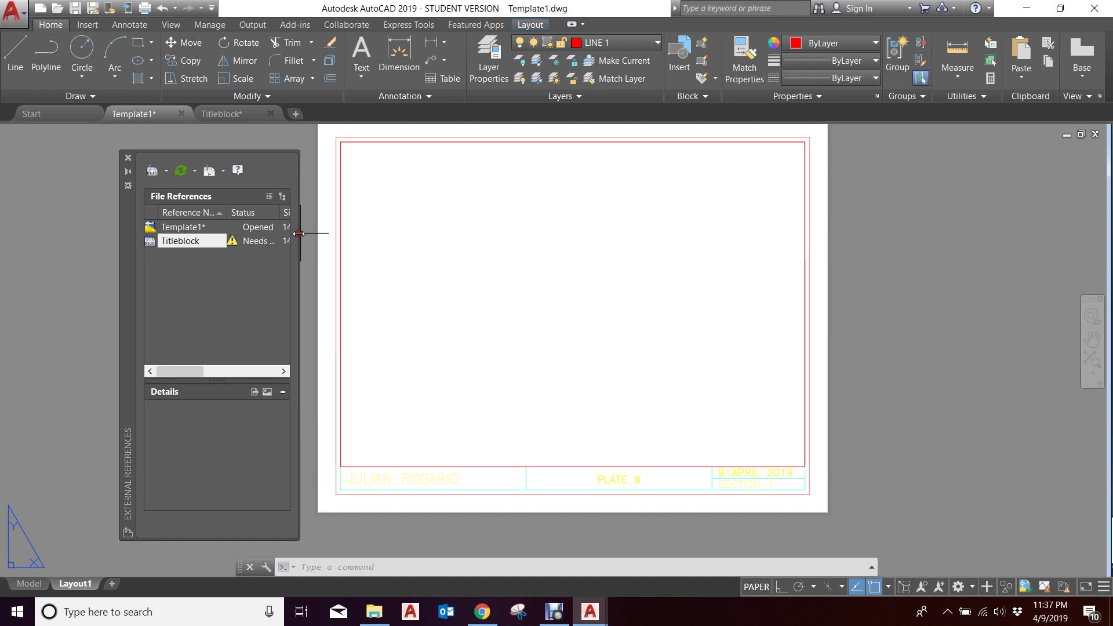
drag(298, 235, 396, 239)
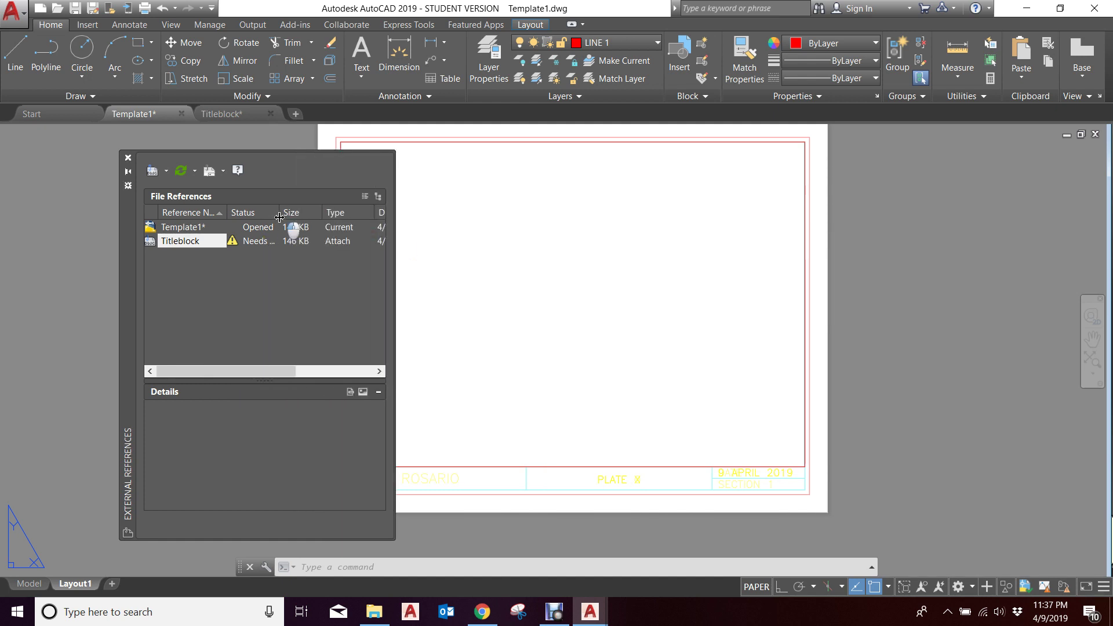
drag(279, 217, 305, 221)
right_click(194, 243)
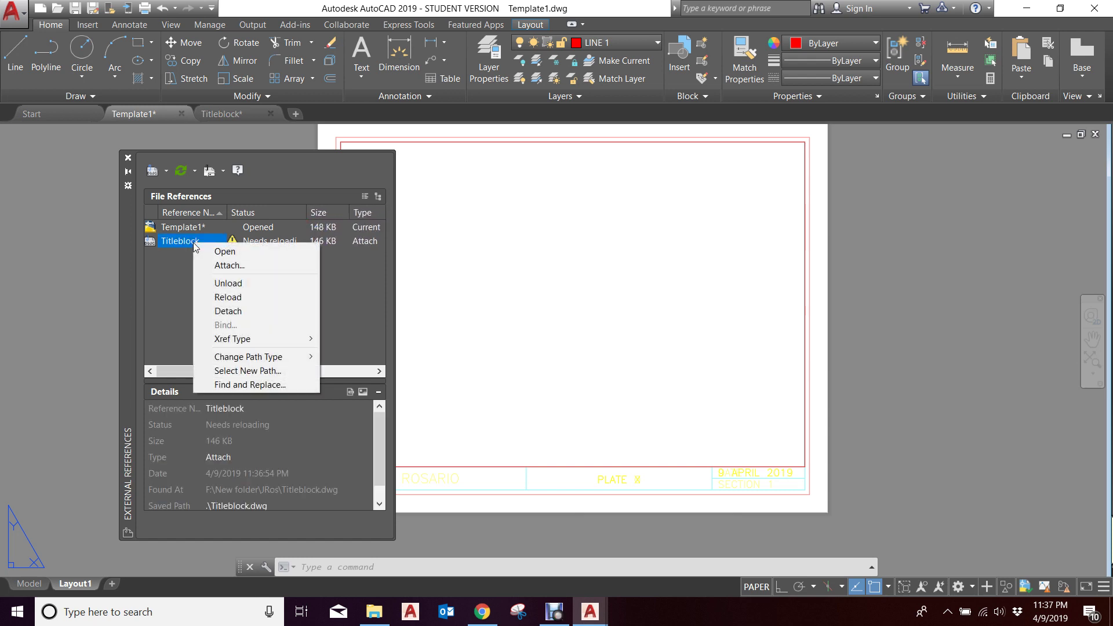
click(231, 297)
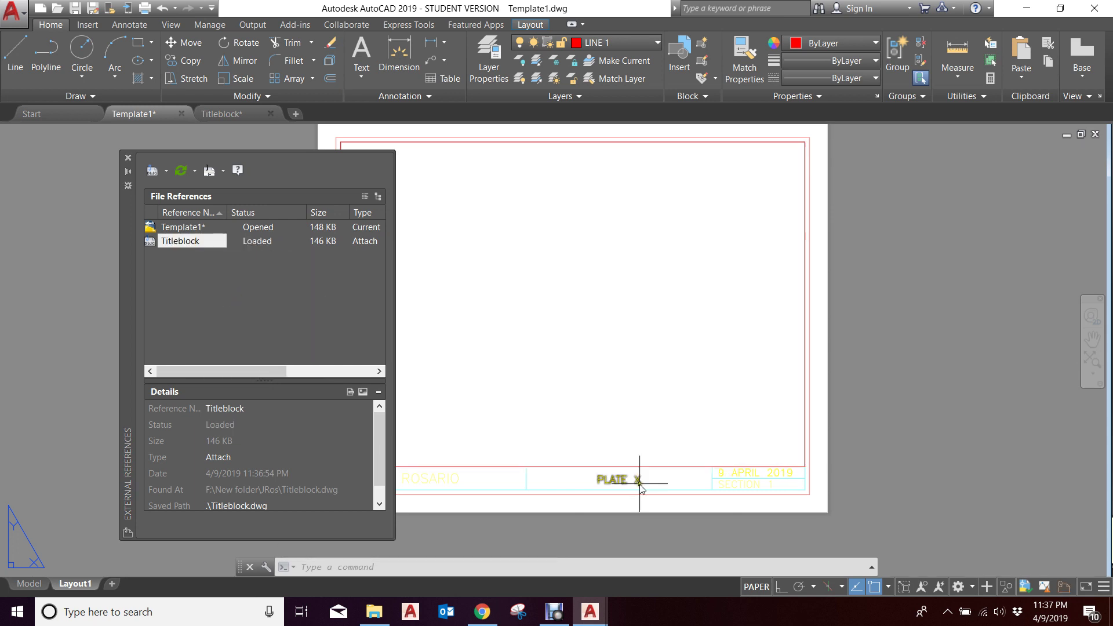
- Inspect the reloaded title block on Layout1, selecting the date and plate texts and the Xref's SECTION 1 text to compare them
scroll(646, 489, up, 5)
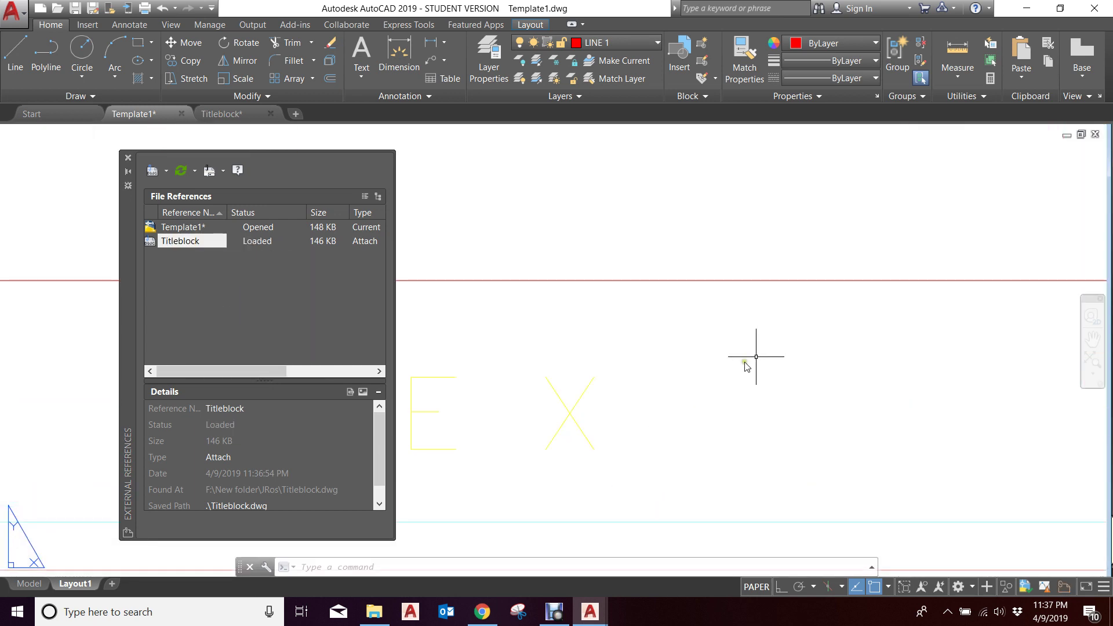
scroll(697, 412, down, 4)
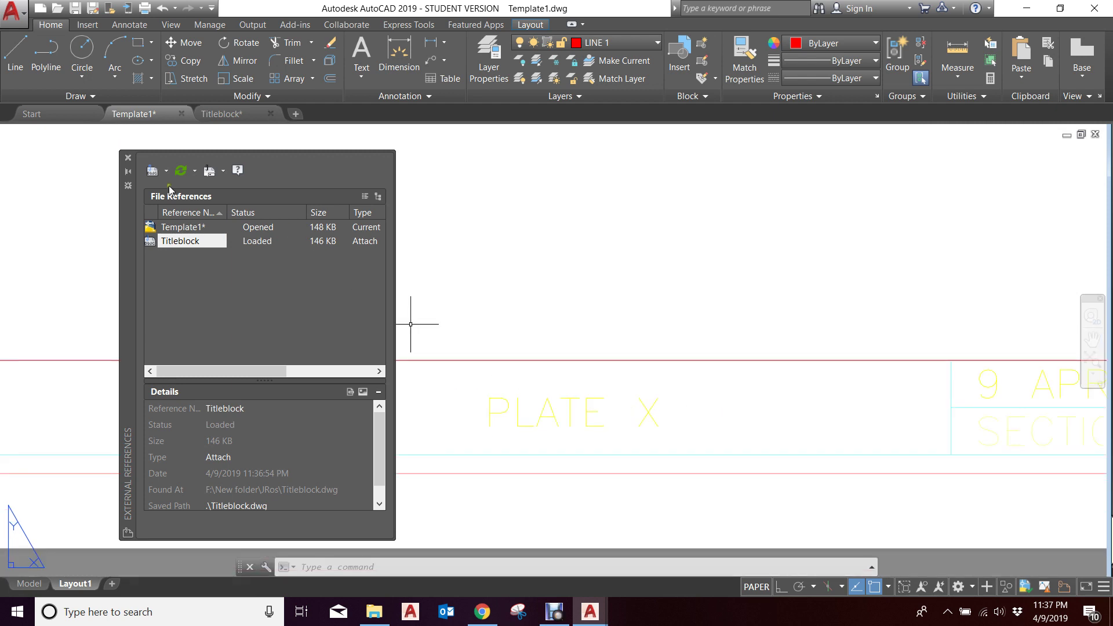
drag(130, 242, 57, 237)
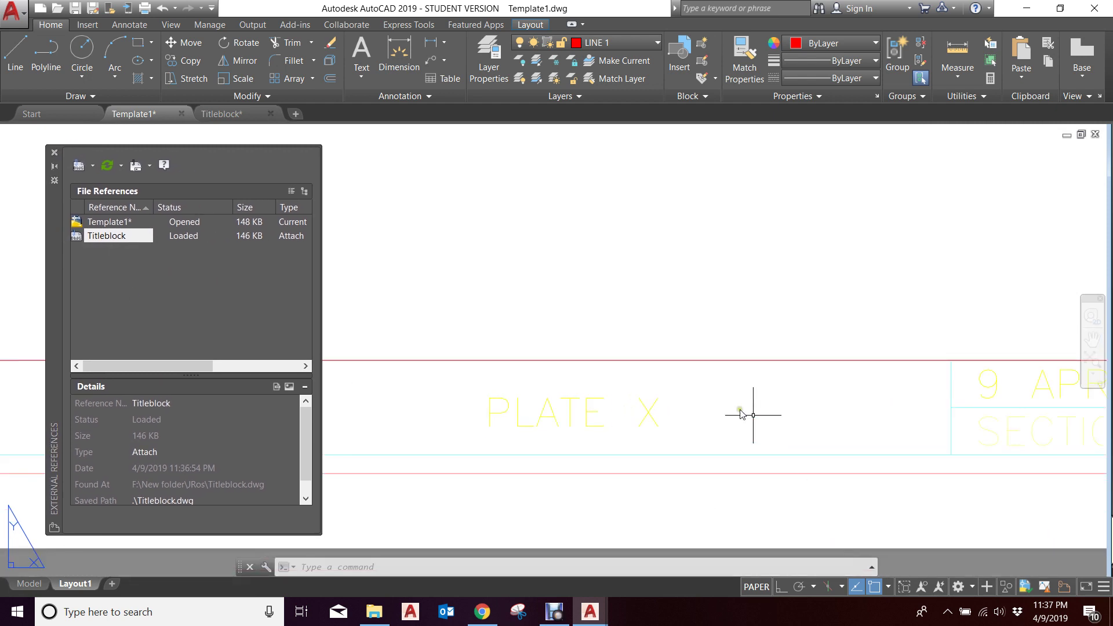
scroll(565, 415, down, 1)
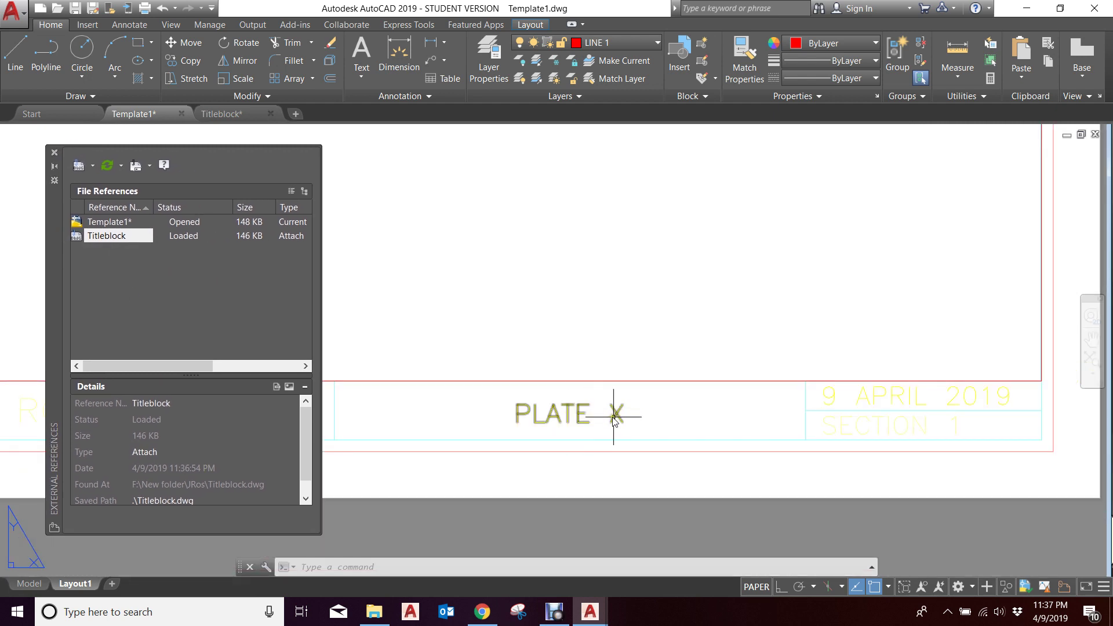
click(913, 398)
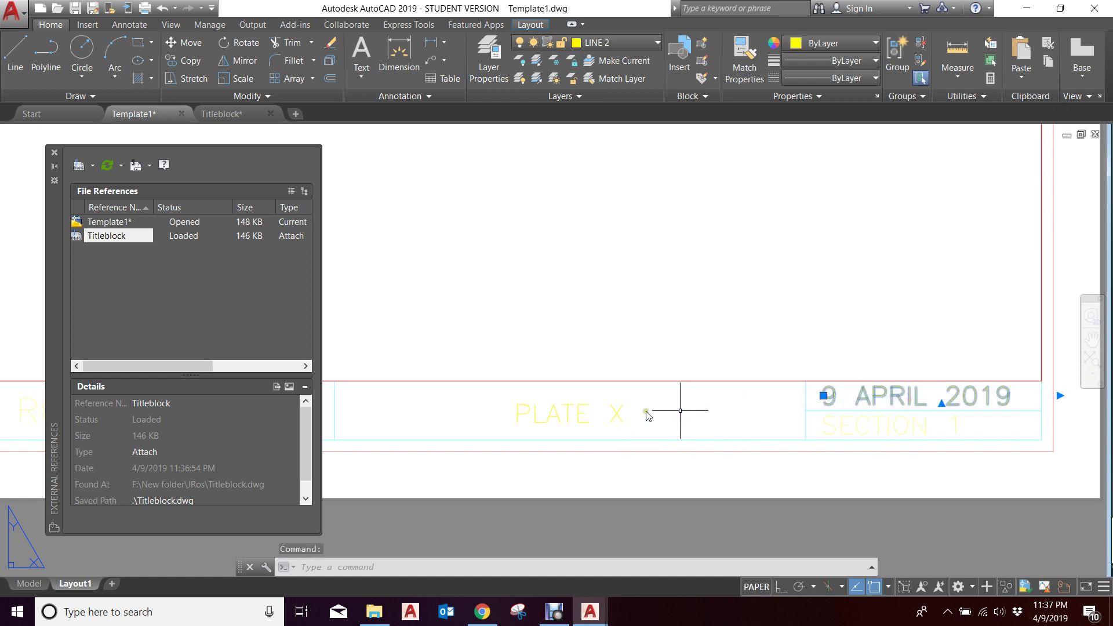
click(618, 413)
scroll(817, 400, down, 1)
scroll(841, 406, up, 3)
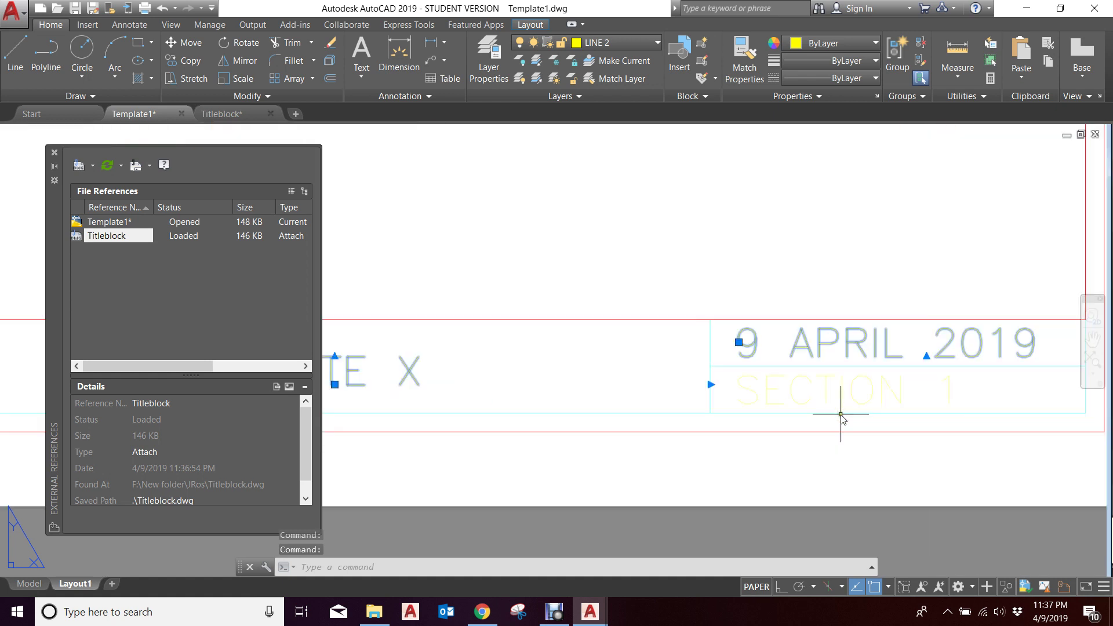
key(Escape)
click(845, 390)
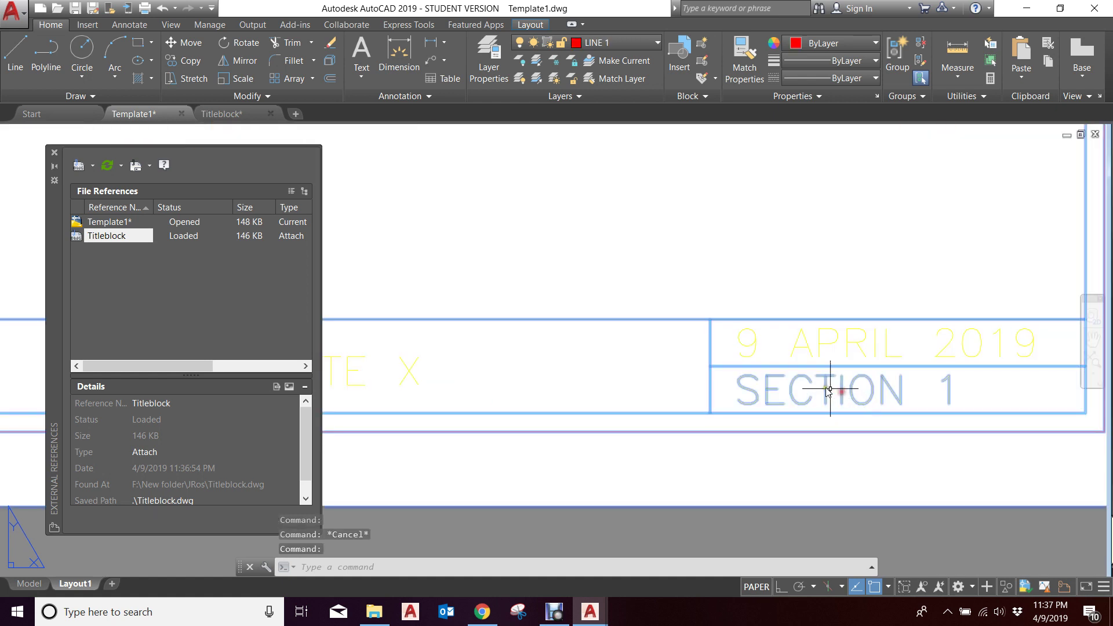
scroll(860, 388, down, 1)
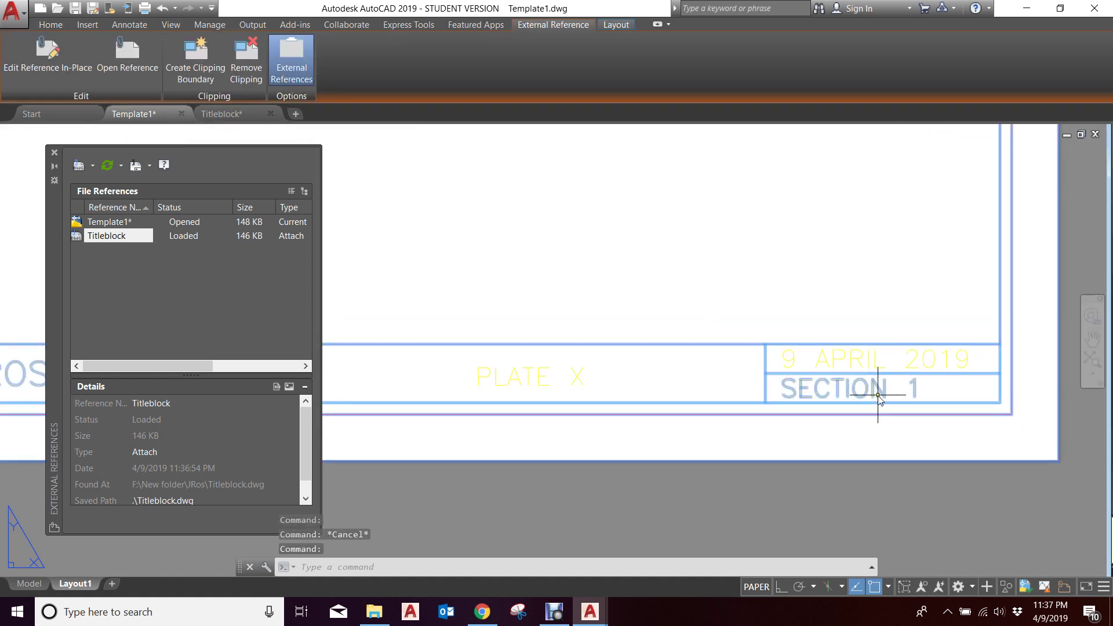
scroll(878, 395, down, 2)
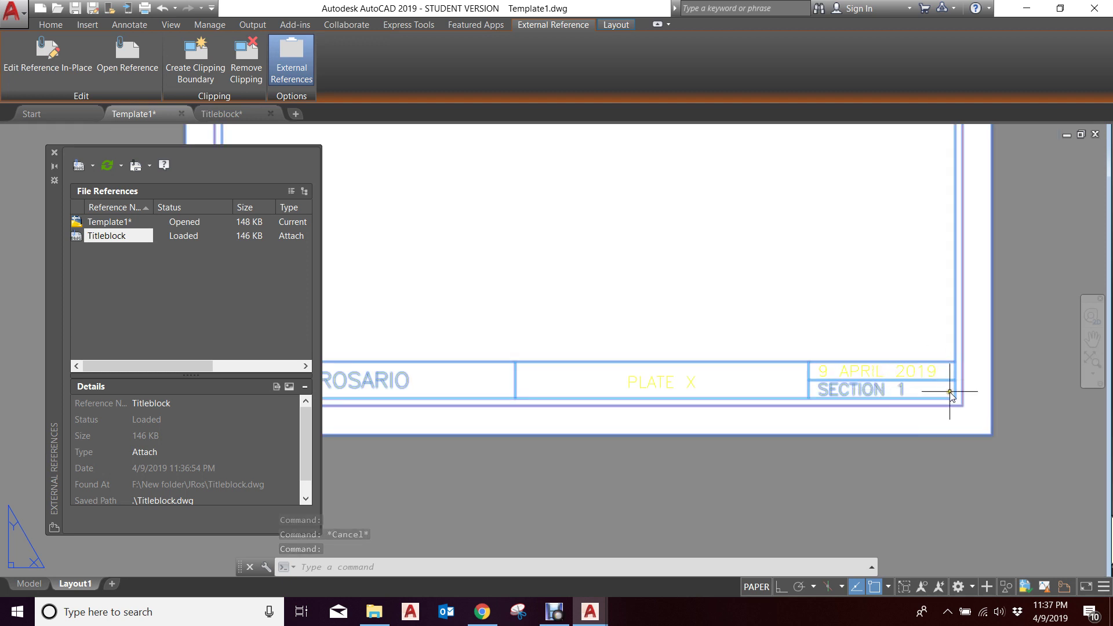
scroll(958, 386, down, 3)
key(Escape)
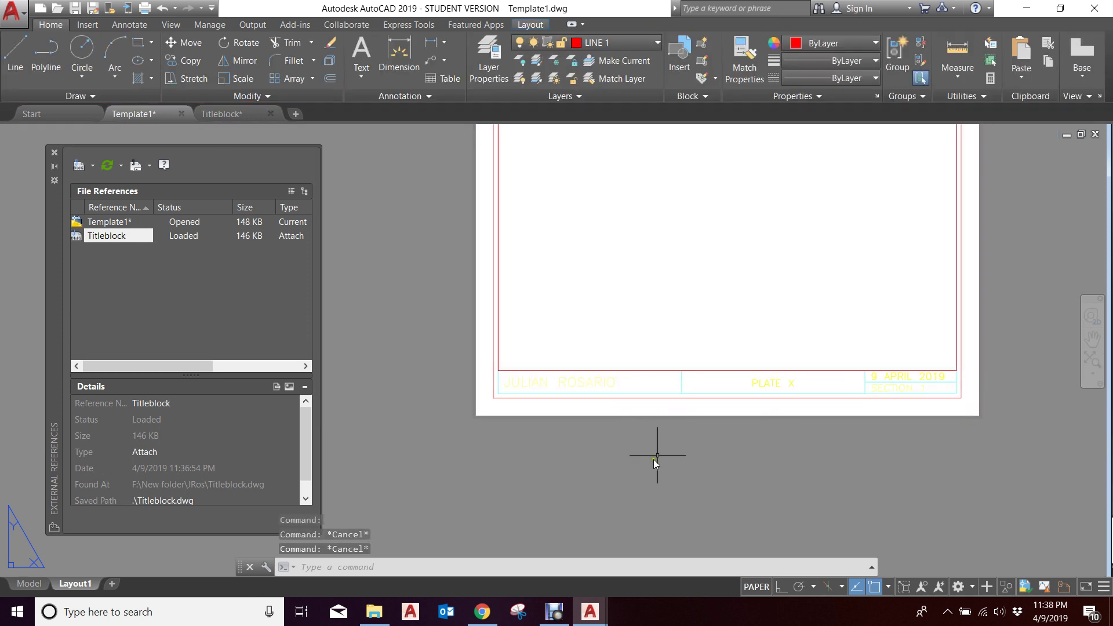
- Delete the name, PLATE 0, DATE and SECTION 1 texts and their divider lines from the title block in Template1's model space
scroll(658, 455, down, 4)
scroll(745, 386, up, 2)
scroll(619, 250, down, 2)
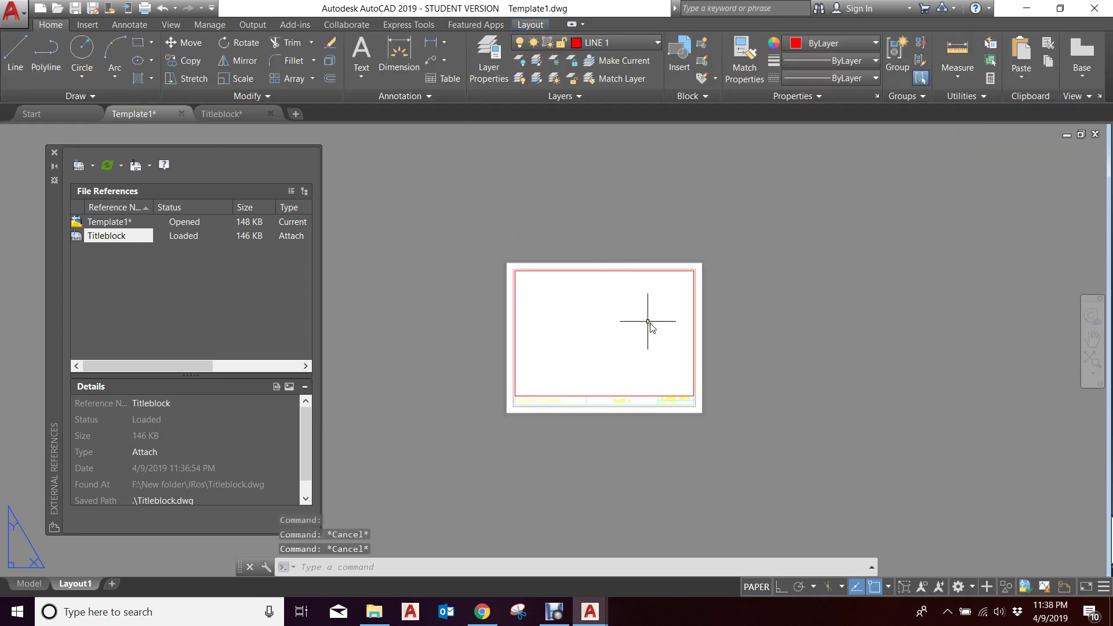
scroll(651, 318, up, 2)
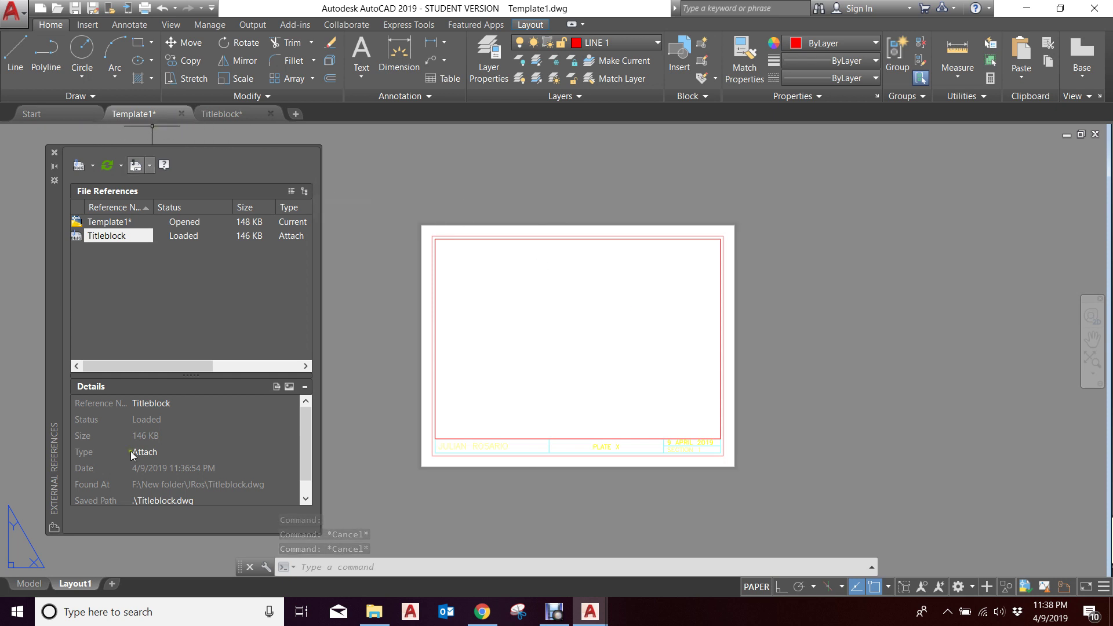
click(28, 583)
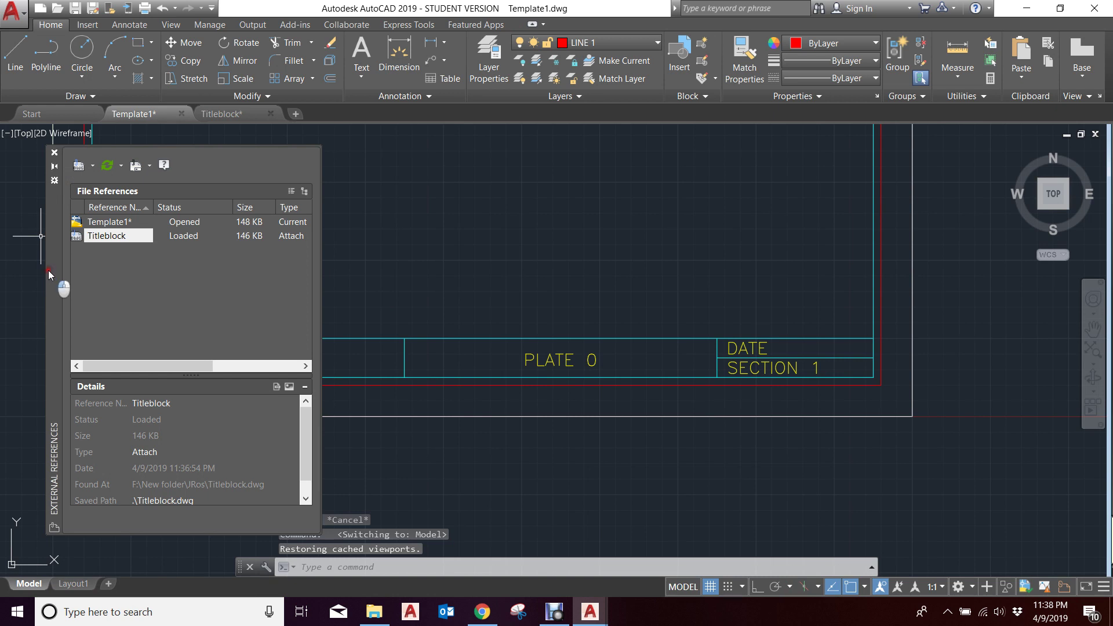
drag(47, 270, 651, 308)
scroll(243, 357, down, 2)
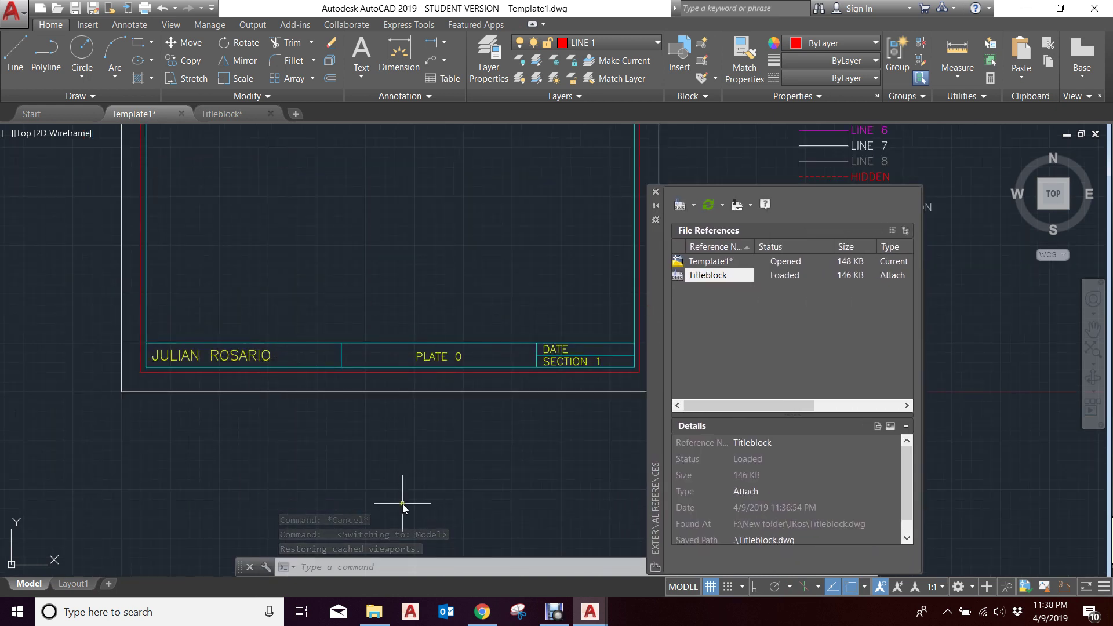
scroll(401, 502, down, 2)
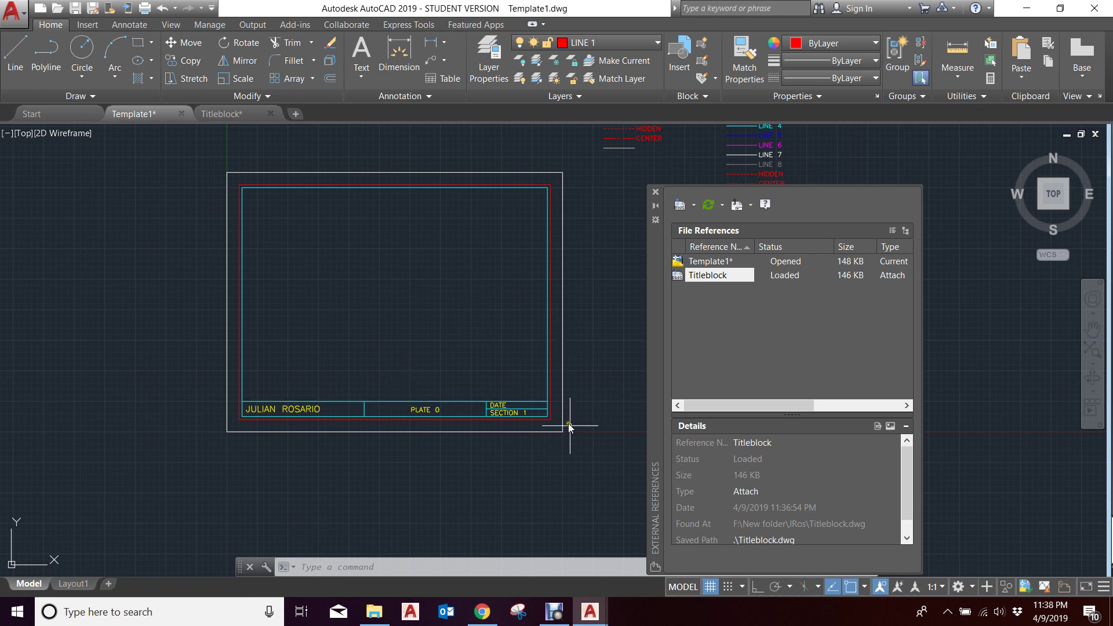
scroll(567, 423, up, 4)
scroll(538, 394, down, 2)
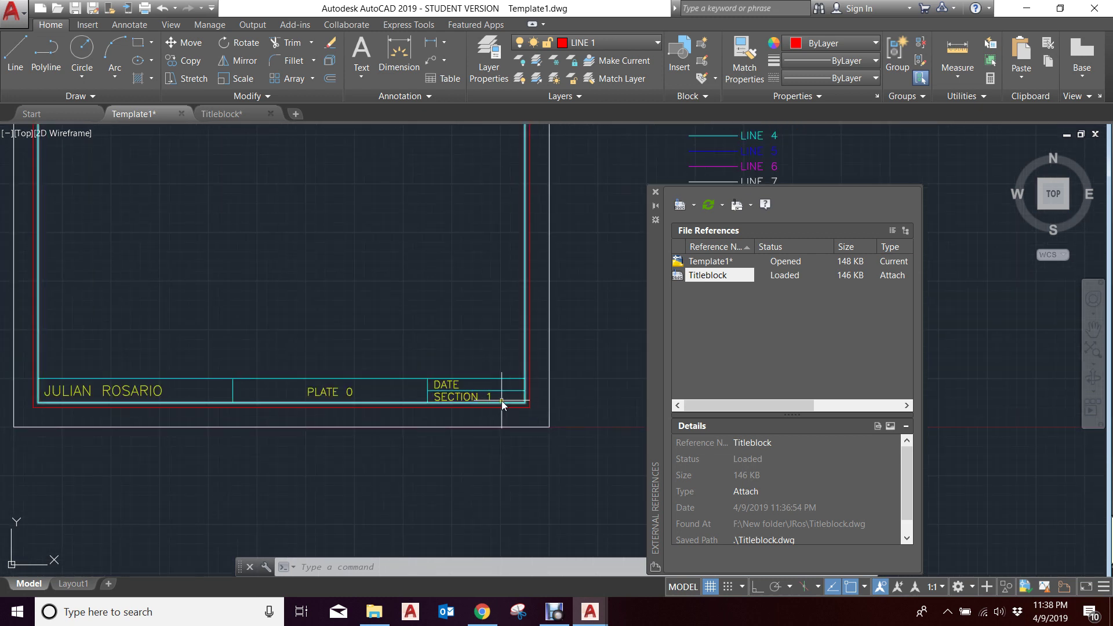
click(502, 402)
click(88, 388)
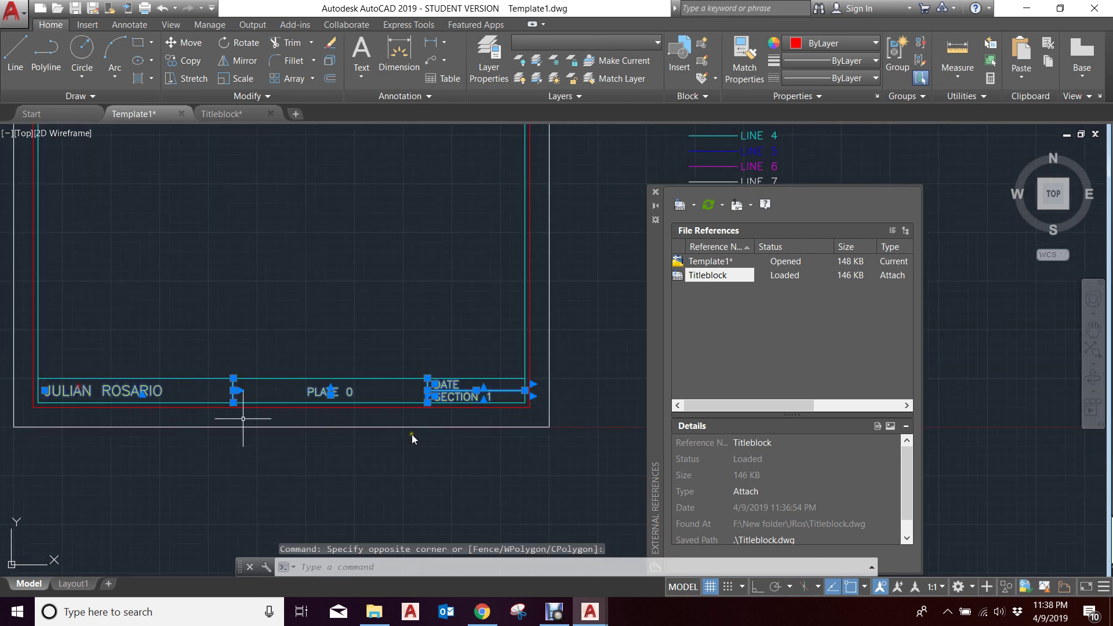
key(Delete)
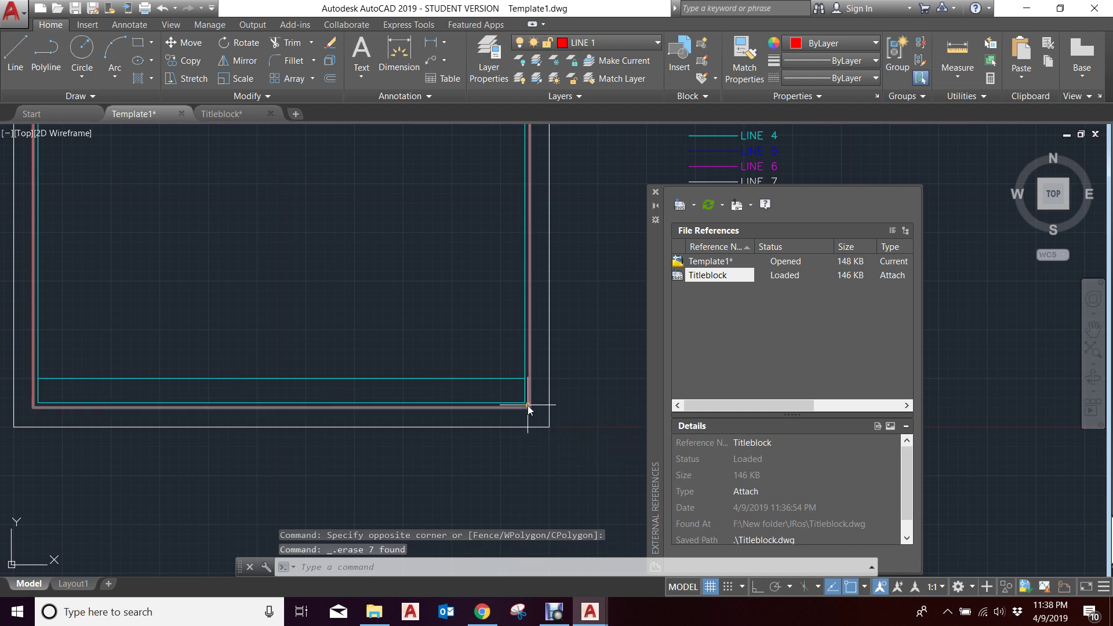
- Delete the red border and the white outer sheet outline around the cyan frame
click(528, 408)
key(Delete)
click(579, 450)
click(548, 412)
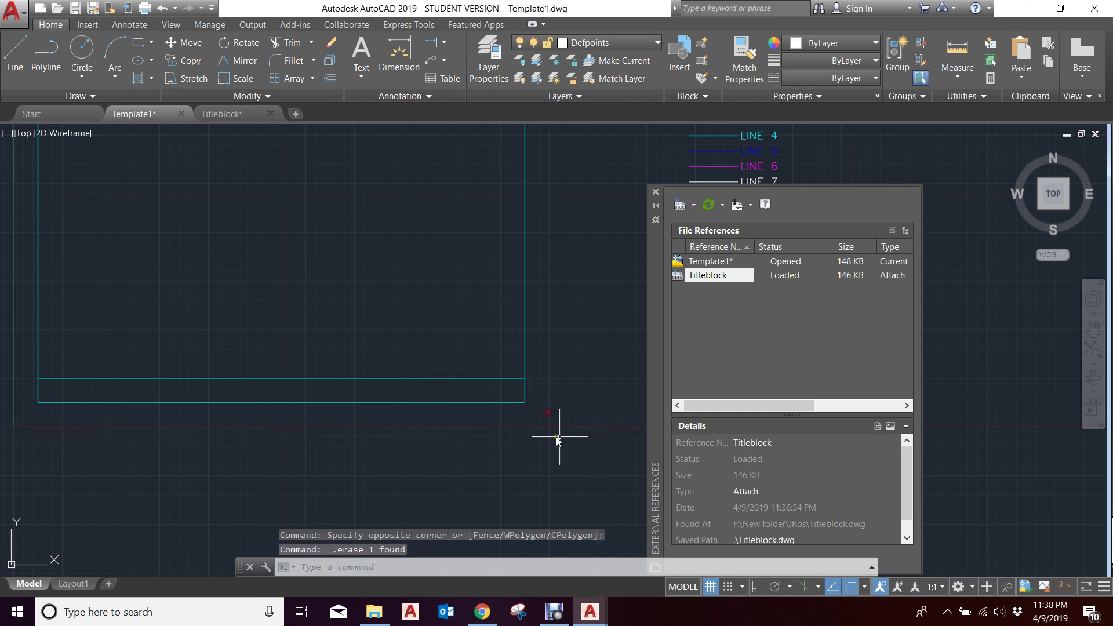
- Stretch the cyan frame's bottom edge up to the title block line and delete the separate line overlapping it
click(498, 405)
click(454, 398)
click(282, 403)
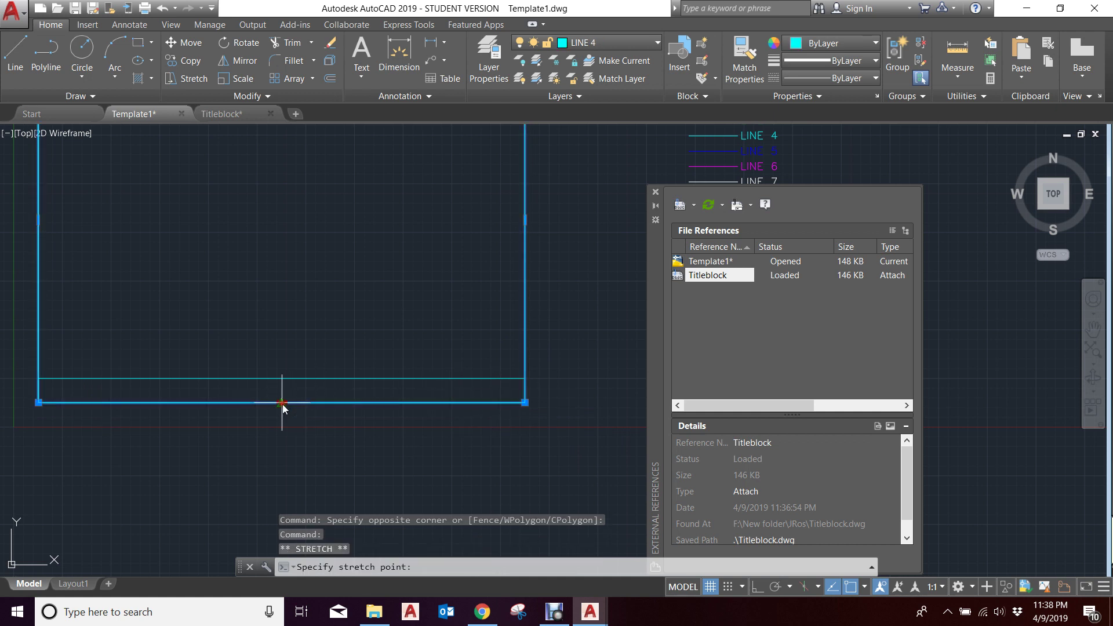
scroll(284, 382, down, 4)
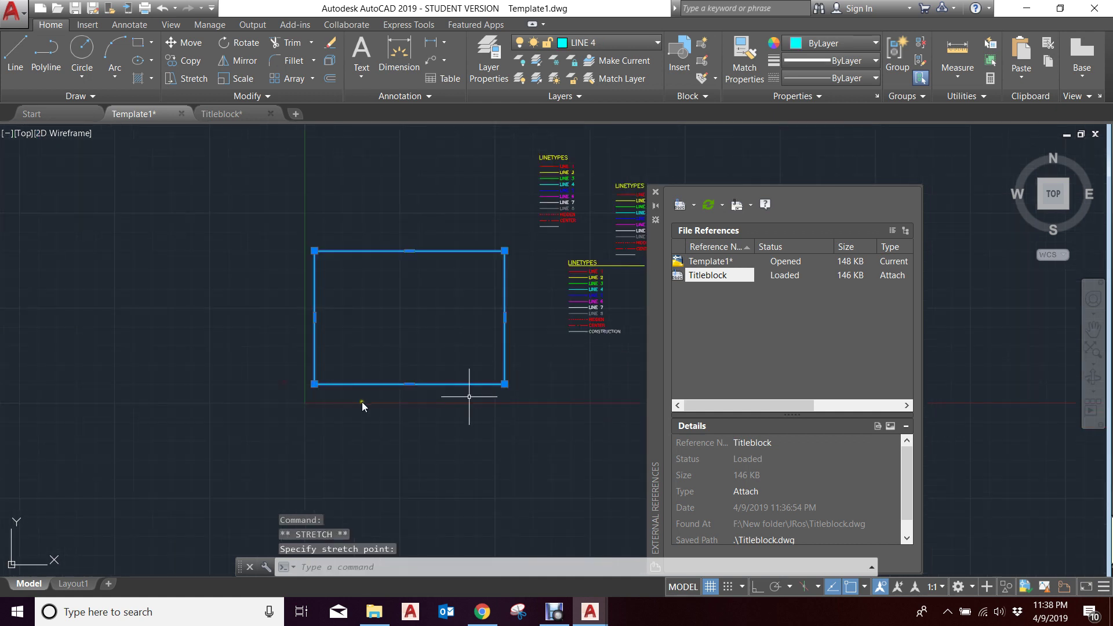
key(Escape)
click(257, 416)
click(547, 371)
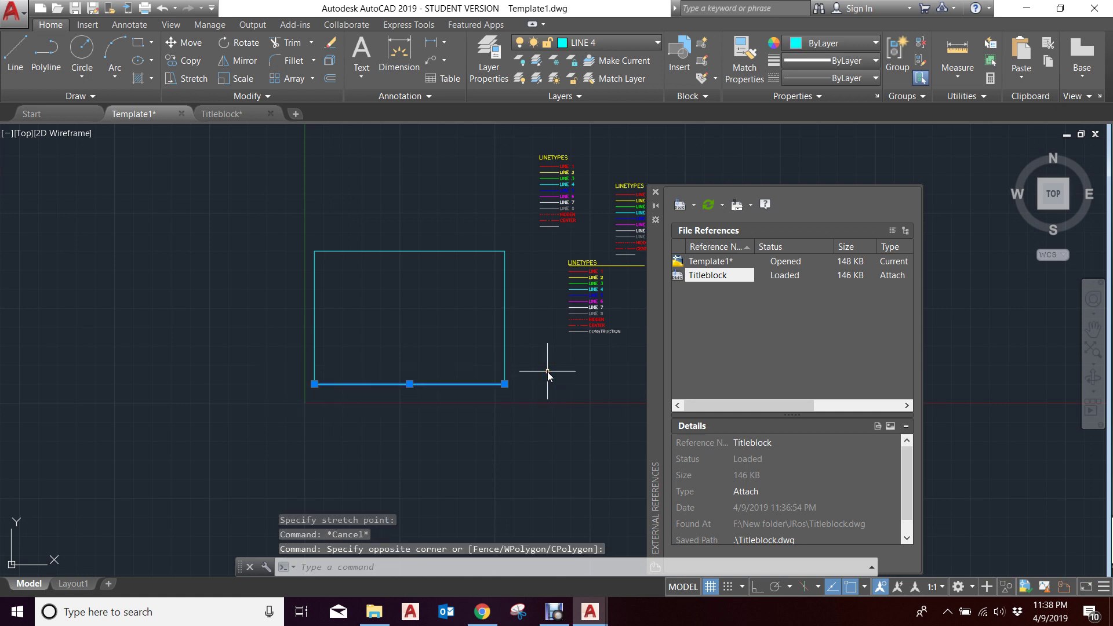
key(Delete)
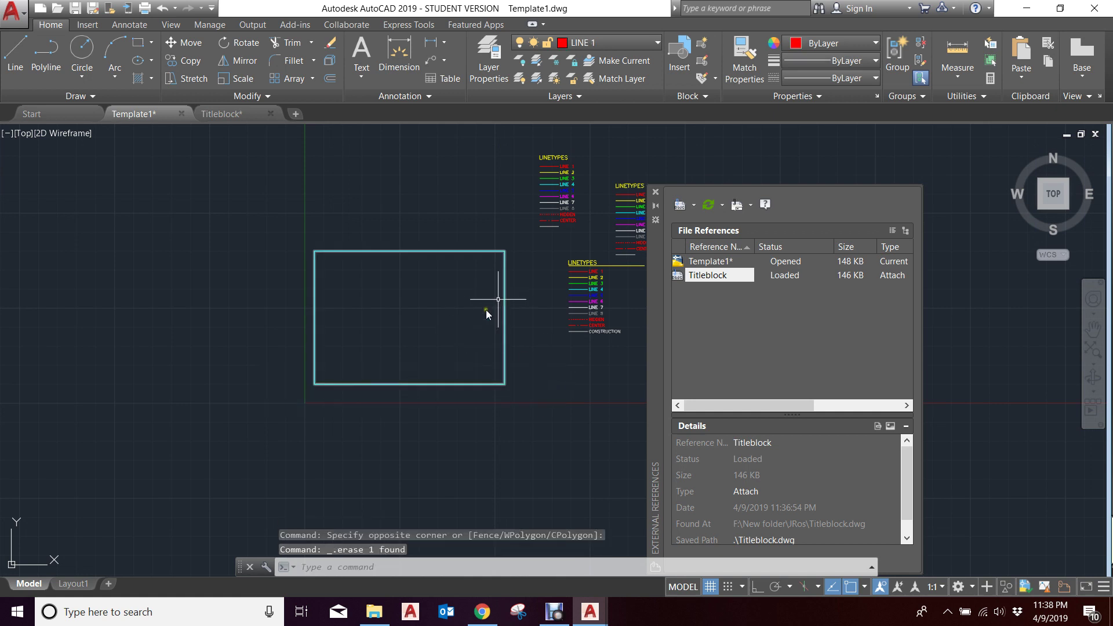
- Delete the two duplicate LINETYPES legends and their leftover lines, keeping the legend that includes CONSTRUCTION
scroll(444, 290, down, 4)
scroll(444, 289, up, 6)
click(444, 304)
click(383, 182)
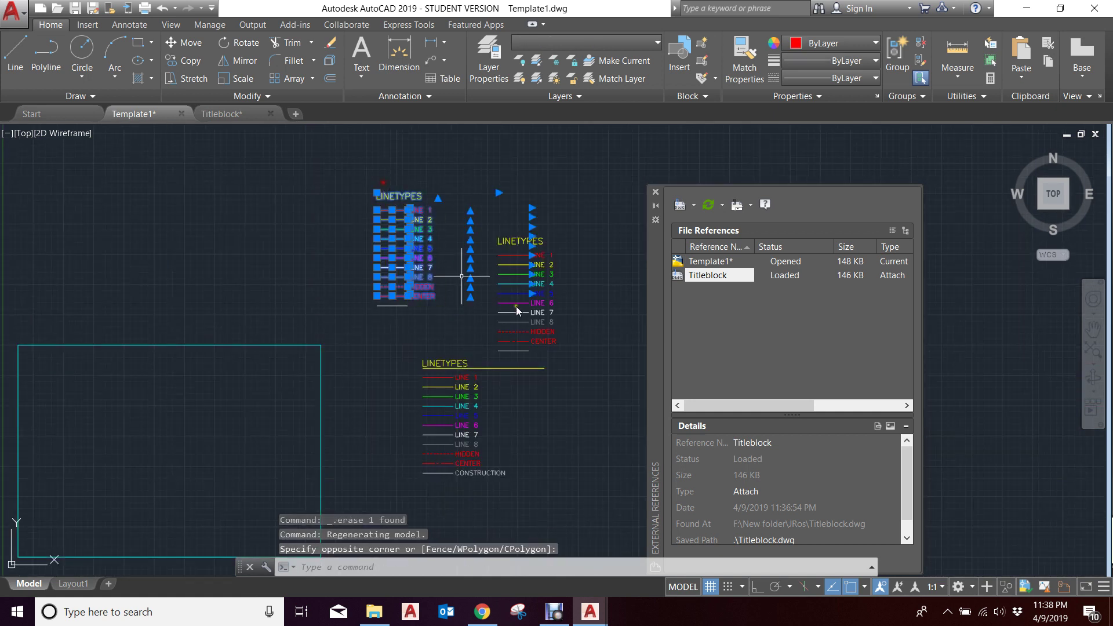
key(Delete)
click(568, 343)
click(454, 204)
key(Delete)
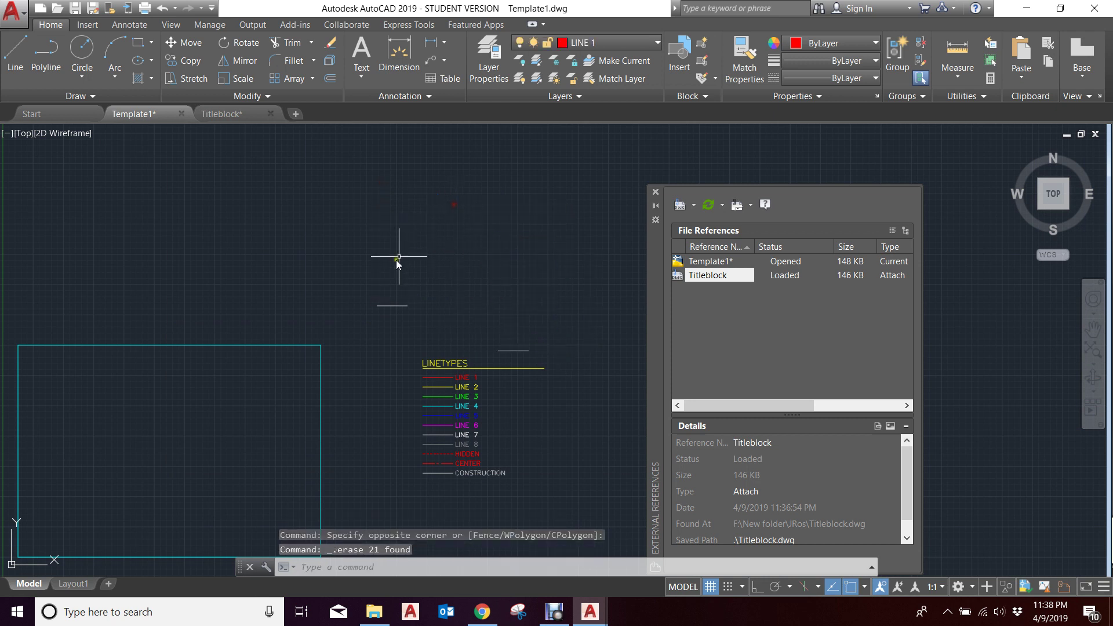
click(352, 266)
click(574, 373)
key(Delete)
scroll(567, 231, down, 4)
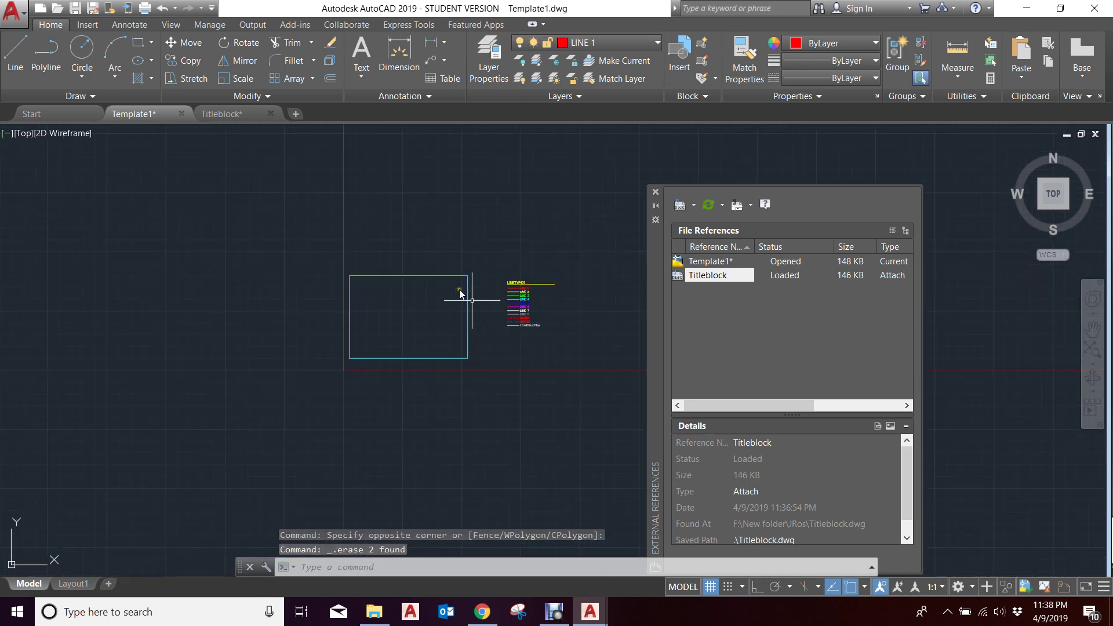
- Open JRos_Plate1.dwg from the JRos folder and bring its plate drawing into view
scroll(461, 287, up, 2)
scroll(519, 273, down, 2)
scroll(425, 307, up, 2)
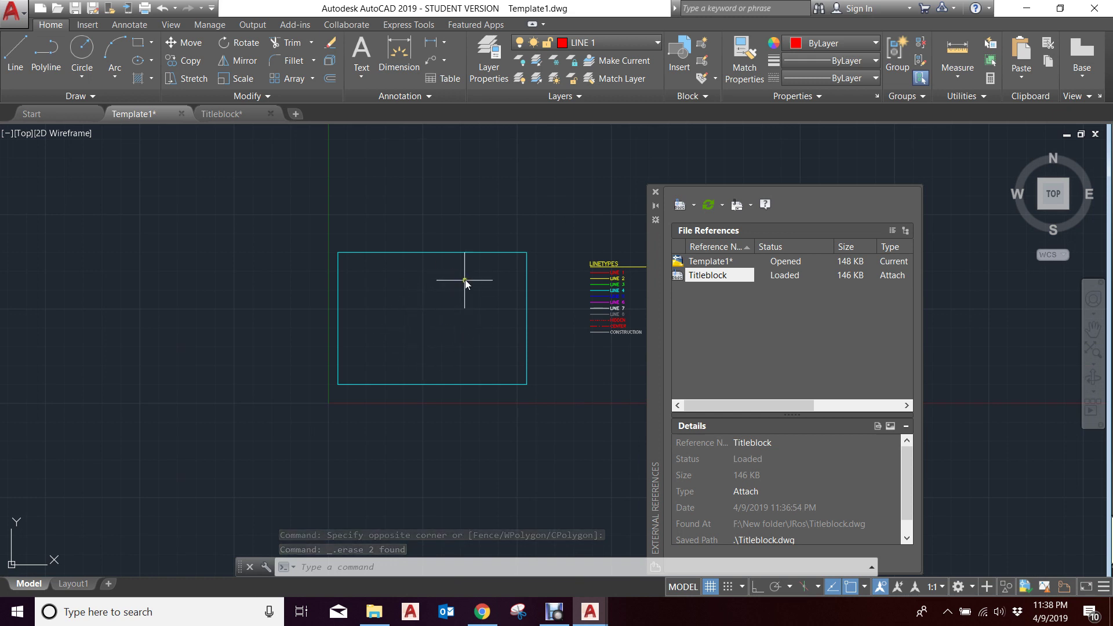
click(374, 611)
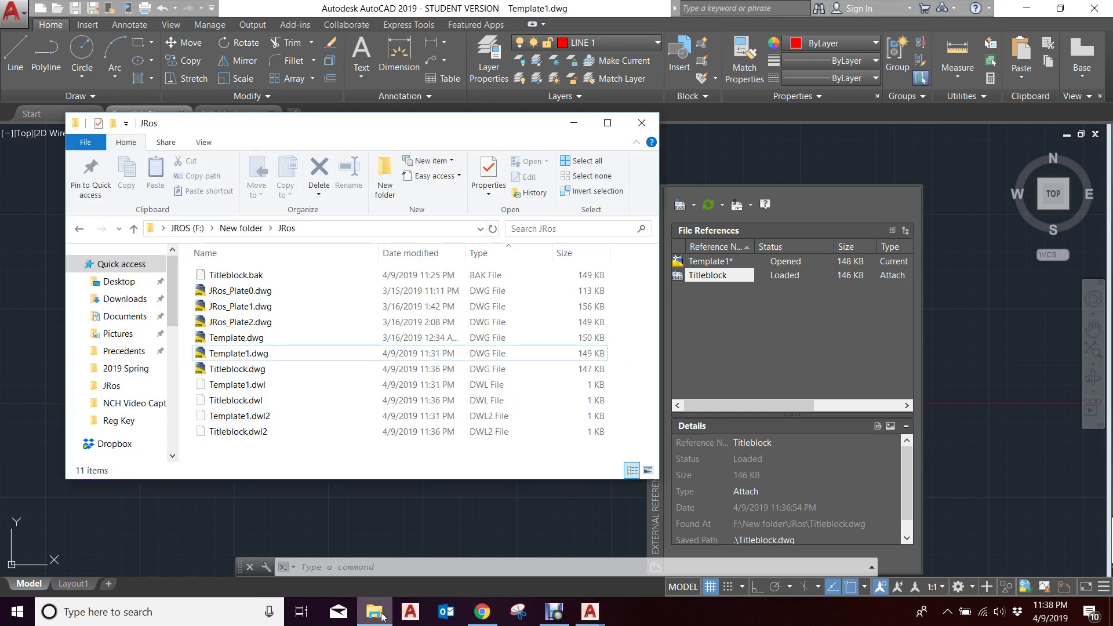
double_click(244, 306)
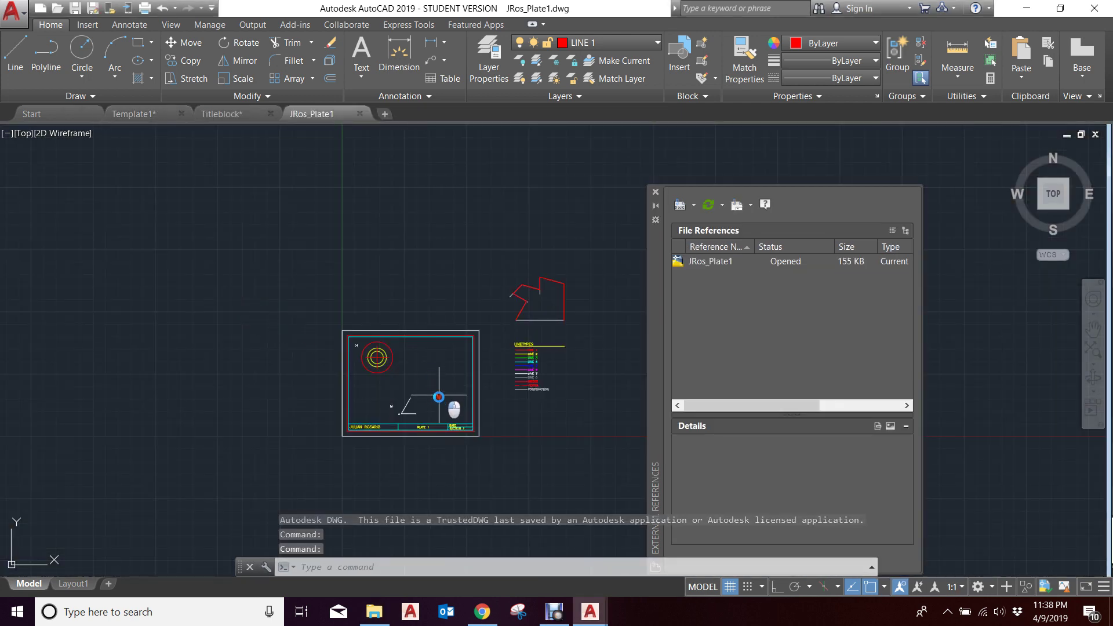
scroll(432, 422, up, 5)
scroll(437, 410, down, 2)
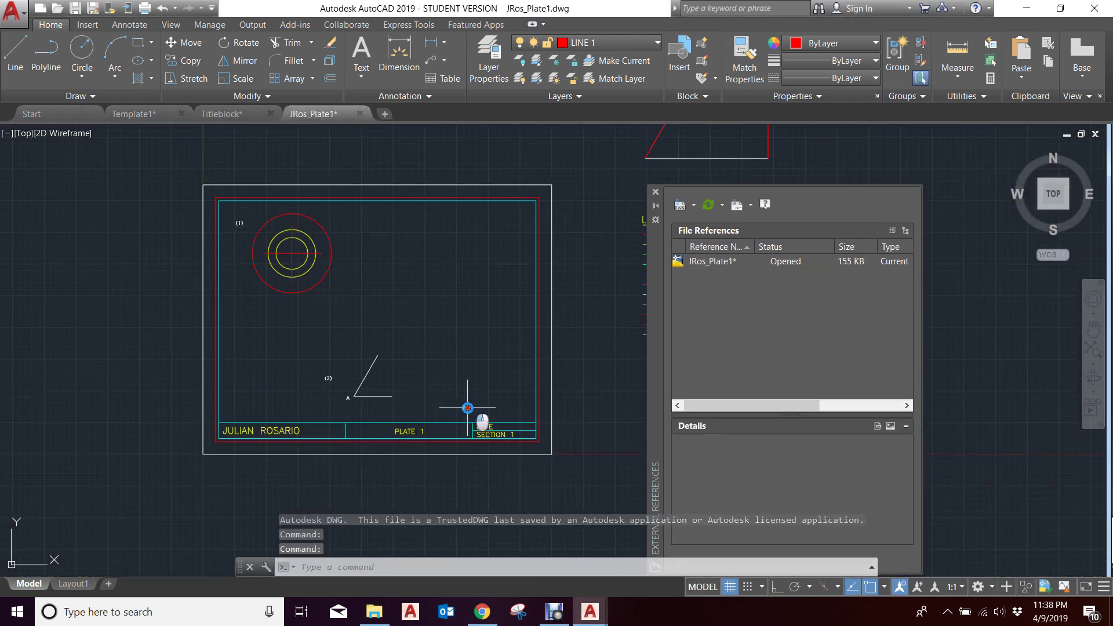
- Copy the circle and angle figures with their labels from JRos_Plate1 into the cyan frame in Template1's model space
click(468, 408)
click(236, 214)
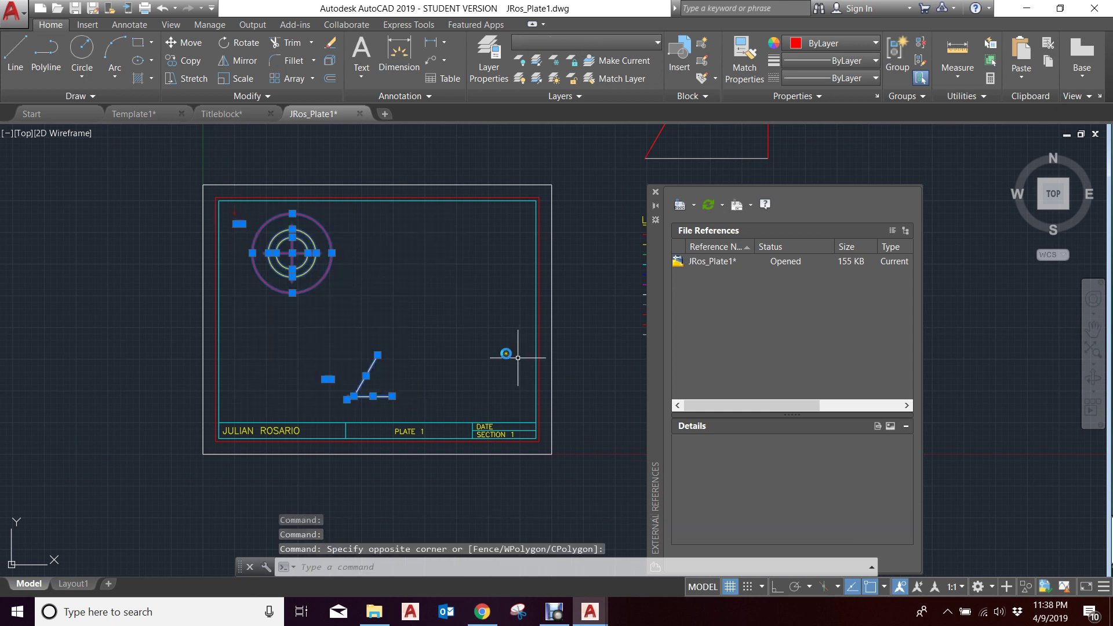
key(ctrl+c)
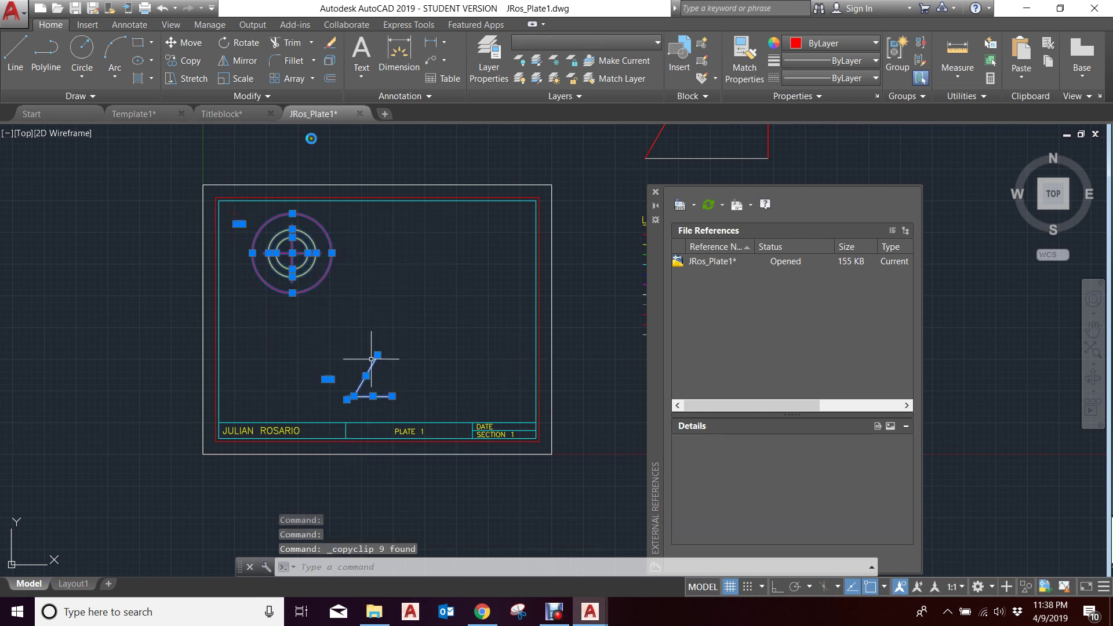
click(171, 114)
key(ctrl+v)
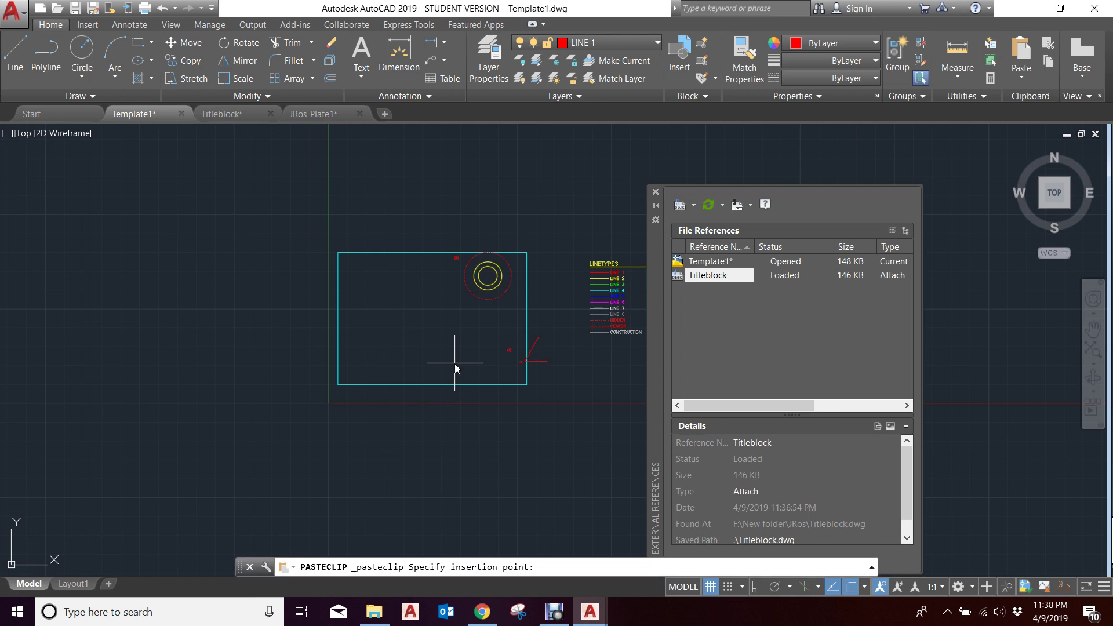
scroll(384, 374, up, 2)
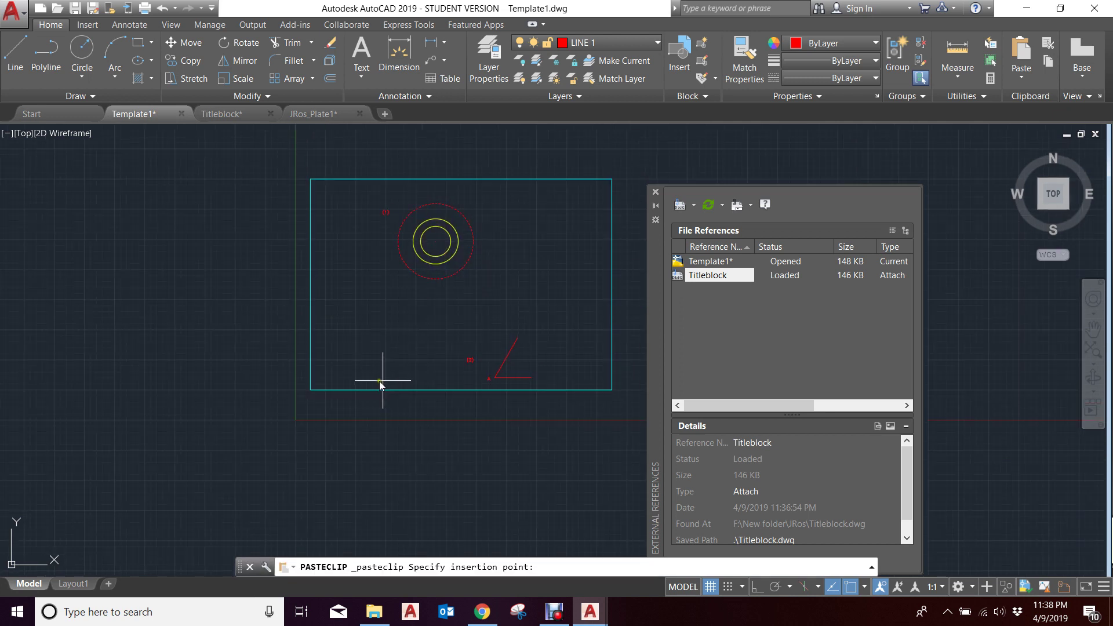
click(350, 373)
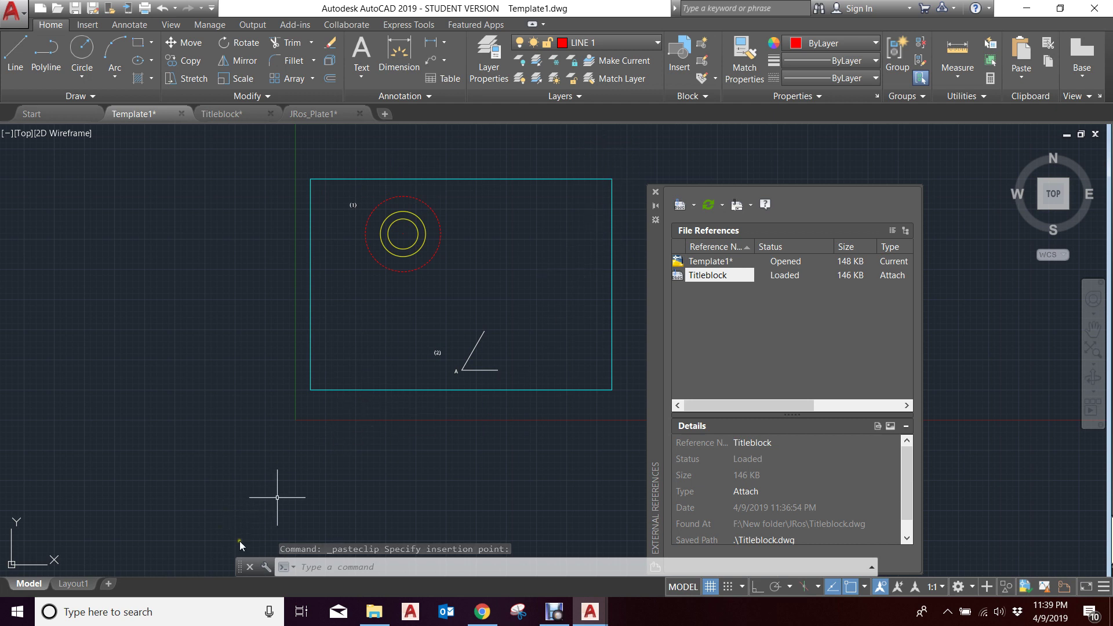
- Check on Layout1 how the pasted figures appear through the viewport inside the title block
click(73, 584)
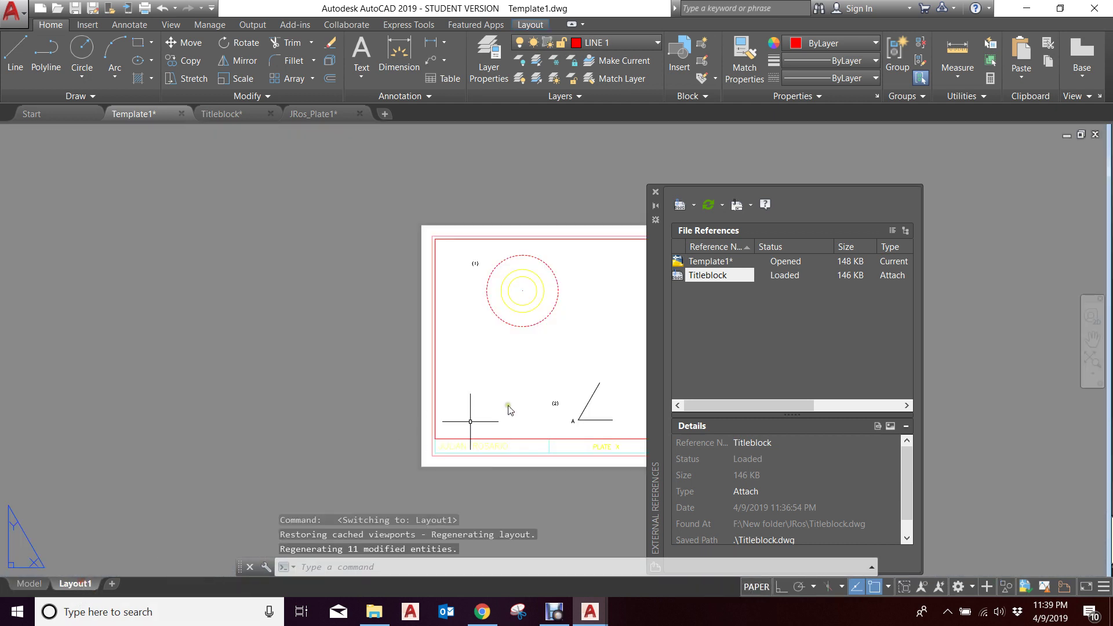
scroll(249, 232, down, 3)
scroll(434, 310, up, 5)
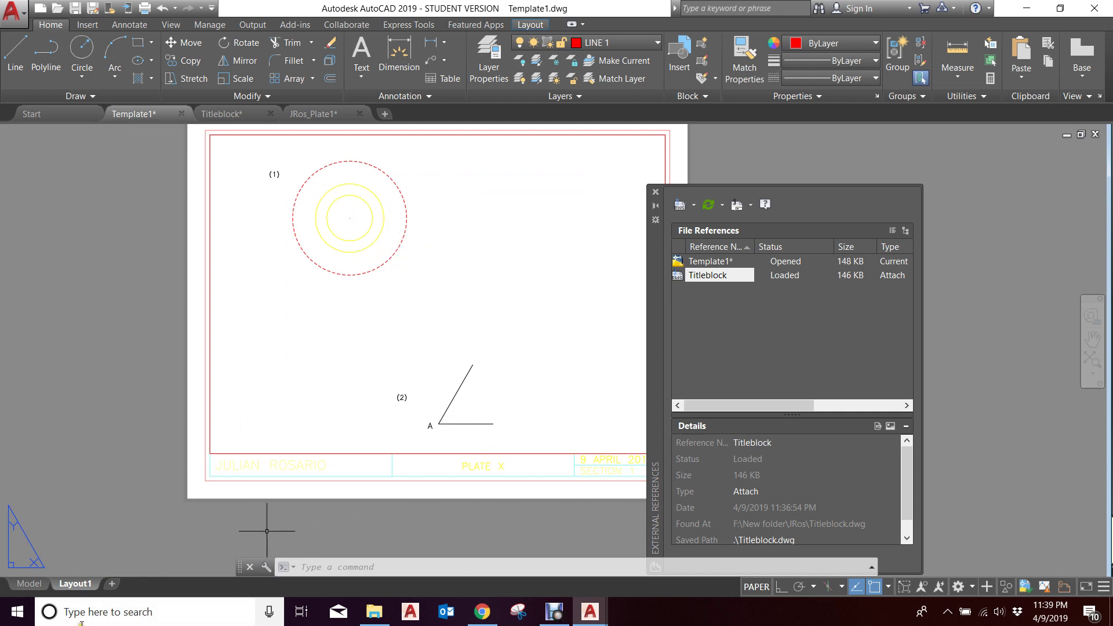
- Return to model space, move the External References palette clear of the drawing, and delete the pasted circle and angle figures
click(29, 584)
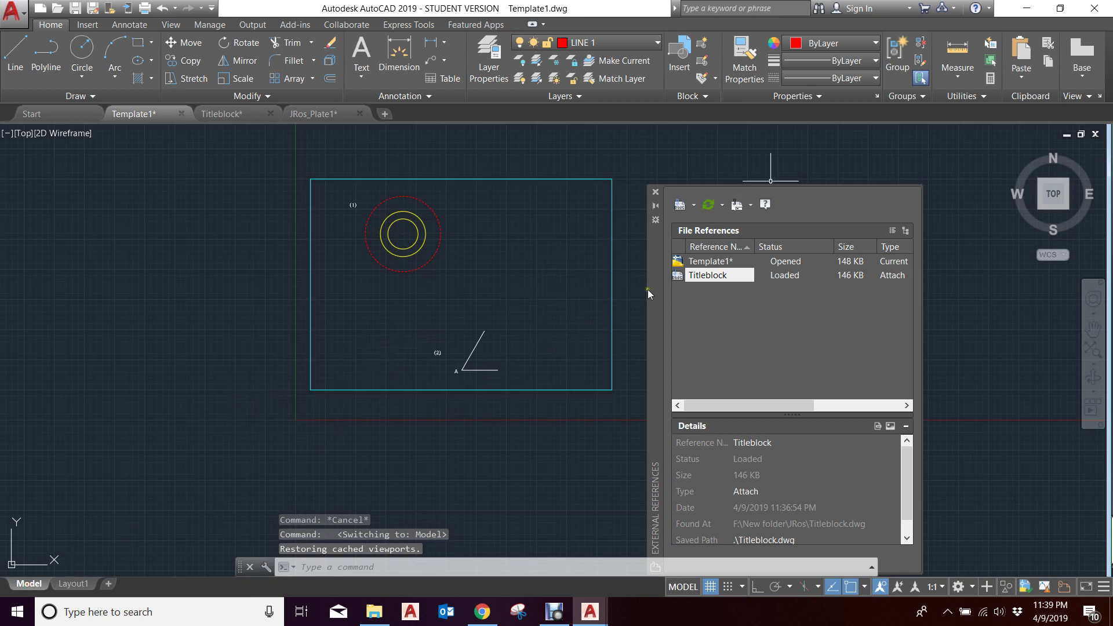
drag(652, 291, 816, 273)
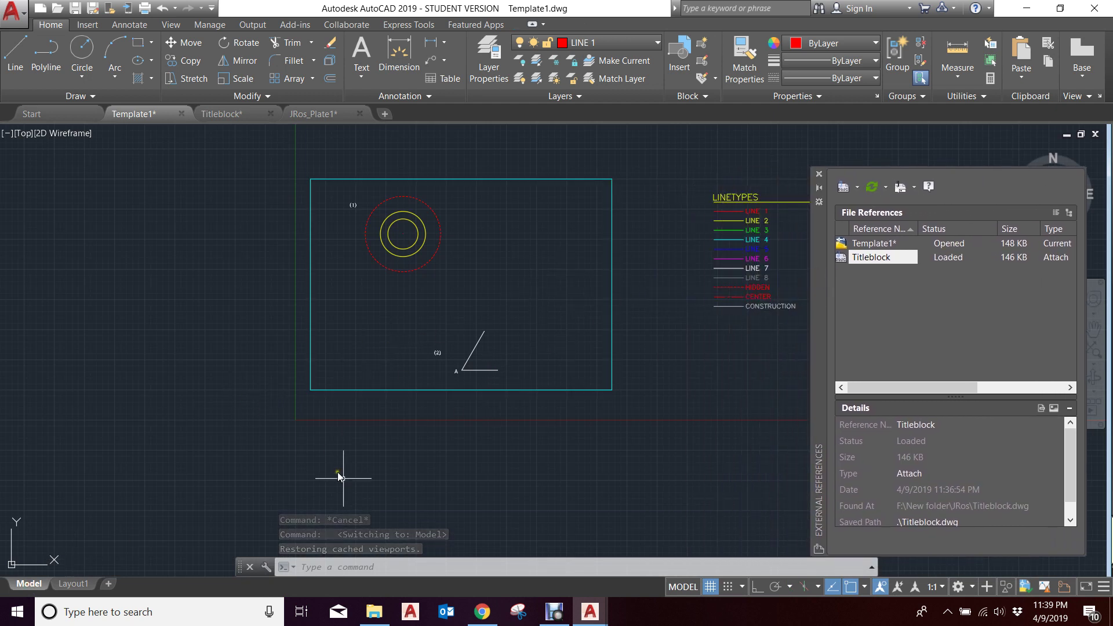
text(x)
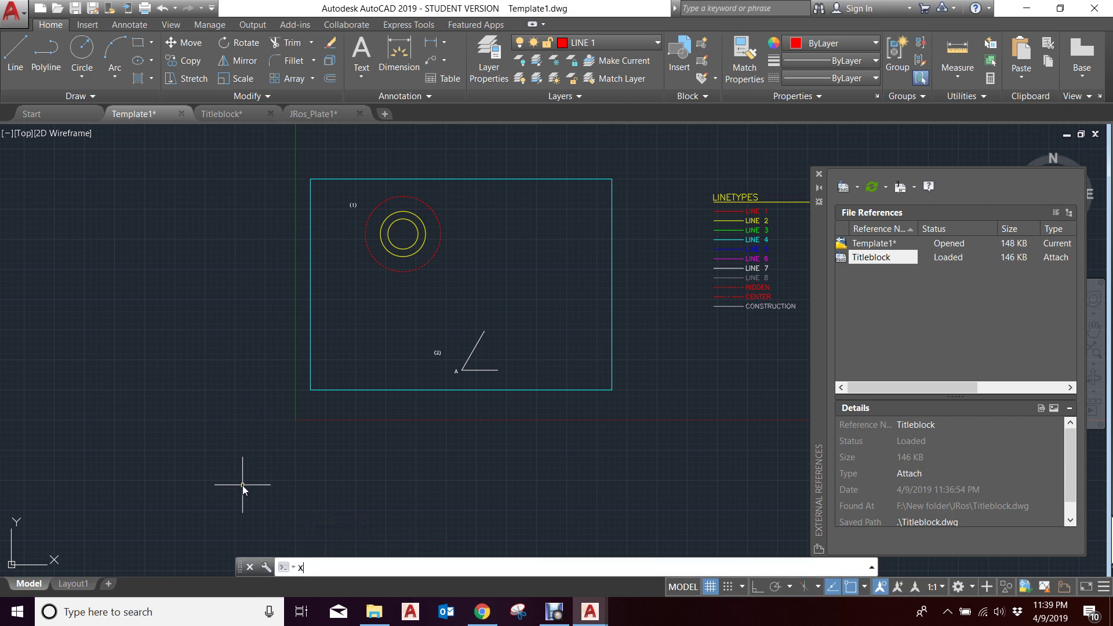
key(Escape)
key(Escape)
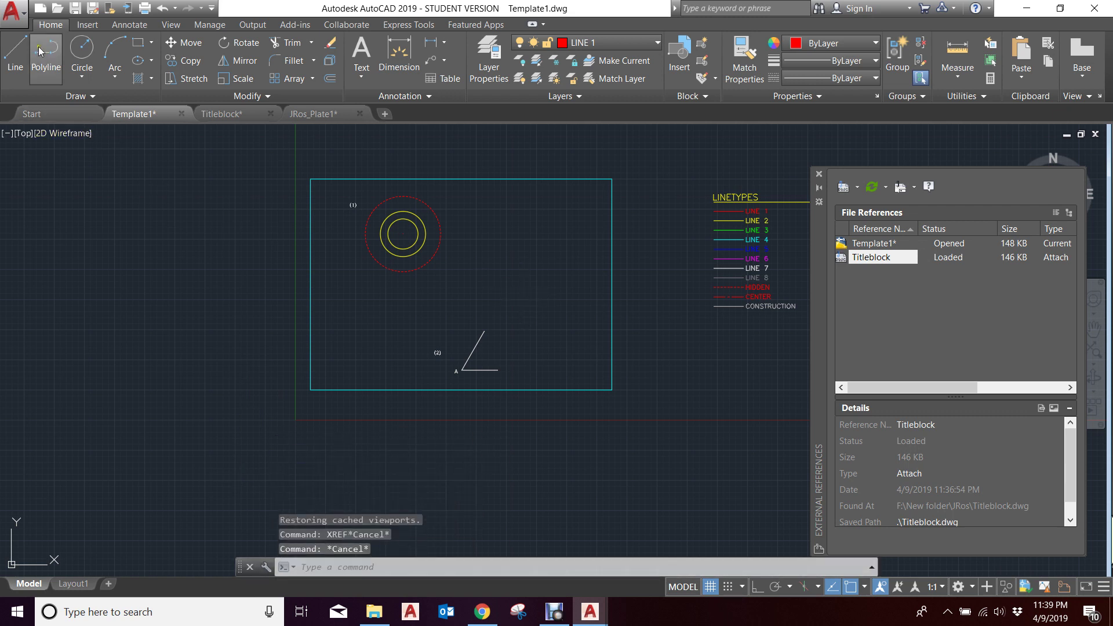
click(513, 382)
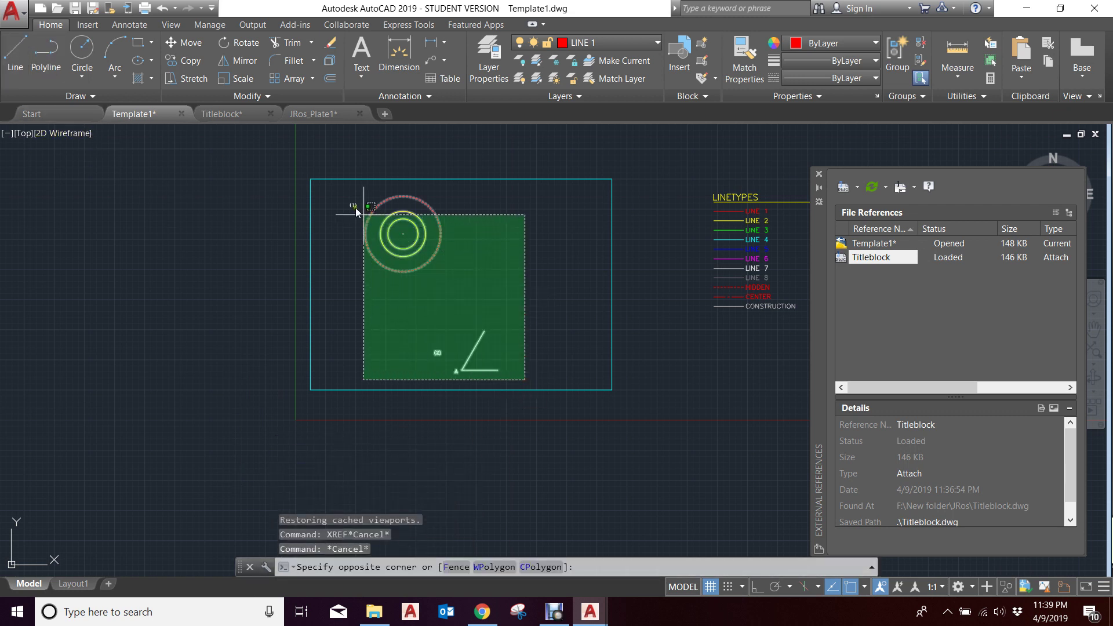
click(342, 197)
key(Delete)
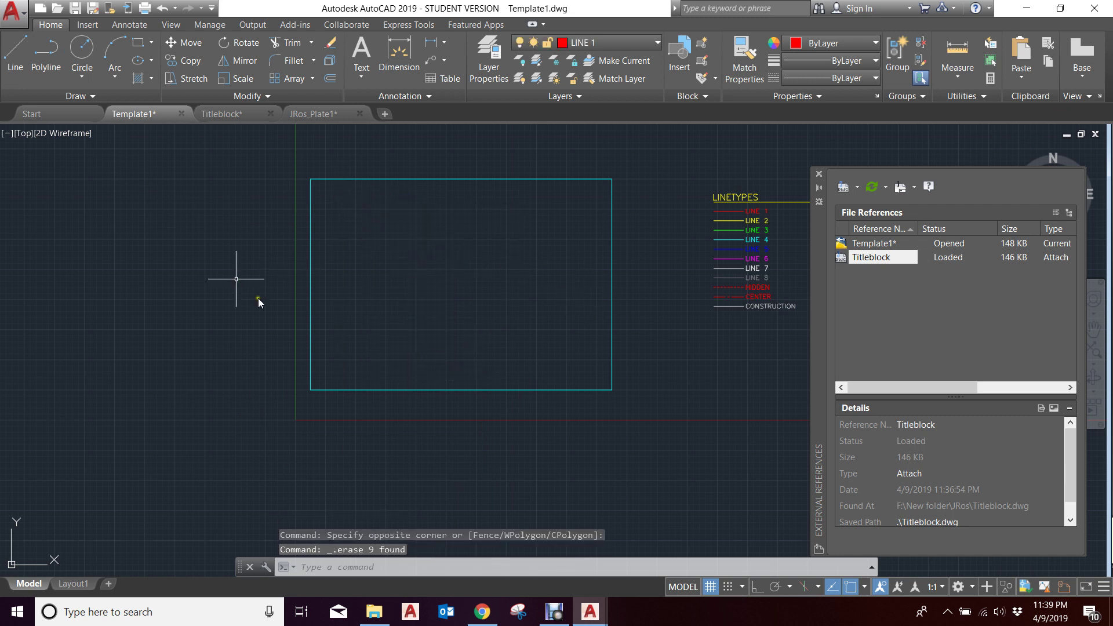
scroll(523, 168, up, 2)
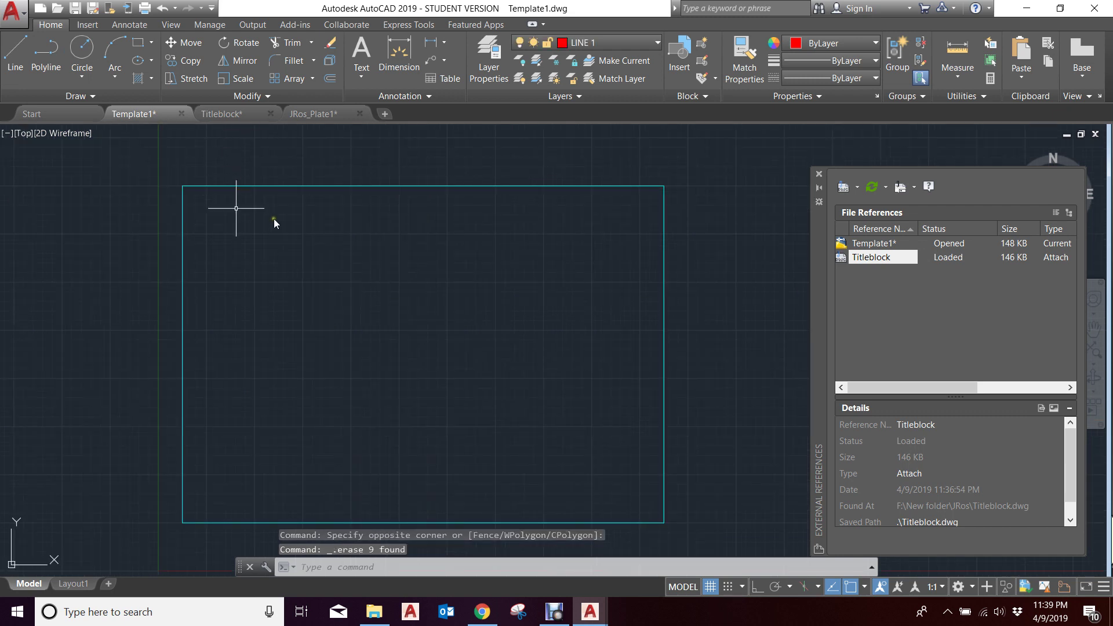
click(17, 14)
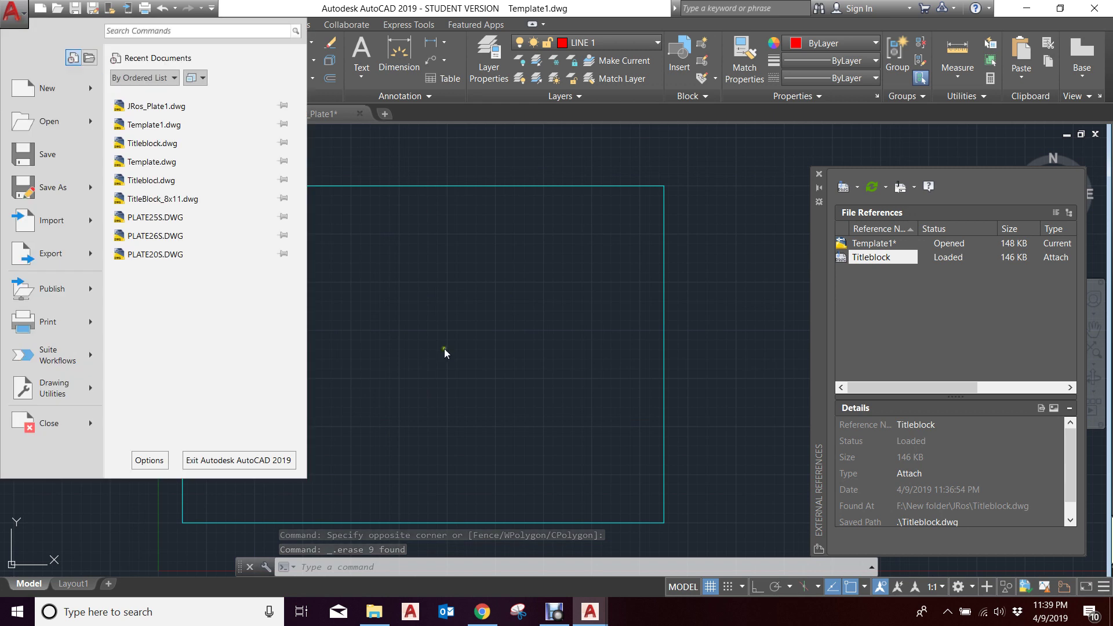
click(502, 173)
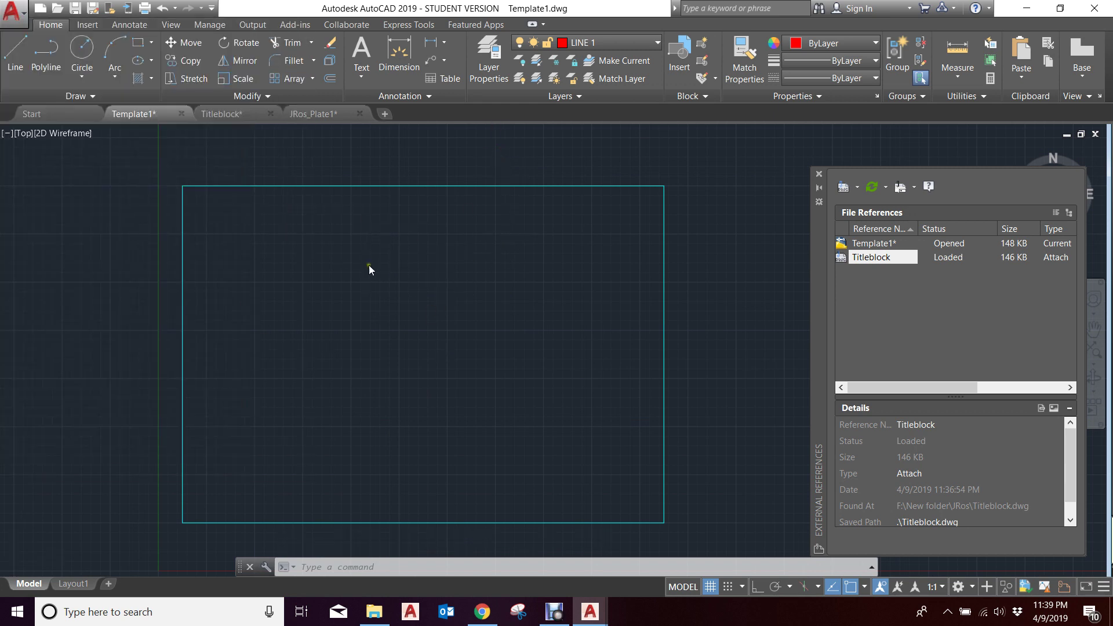
scroll(369, 265, down, 3)
scroll(594, 251, up, 3)
scroll(676, 310, down, 4)
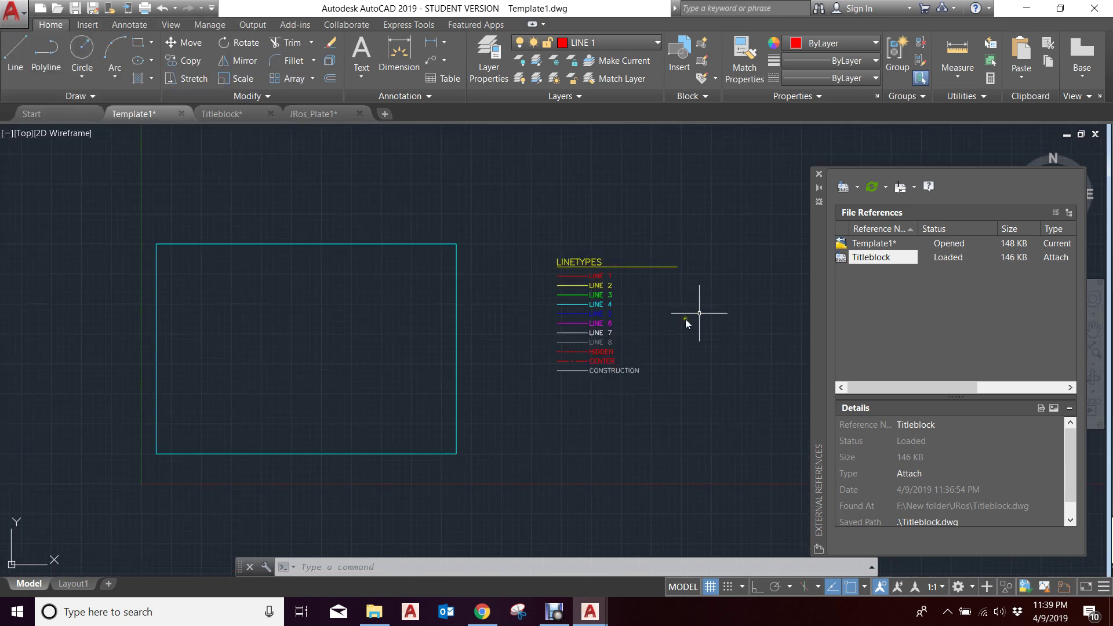
scroll(455, 334, up, 4)
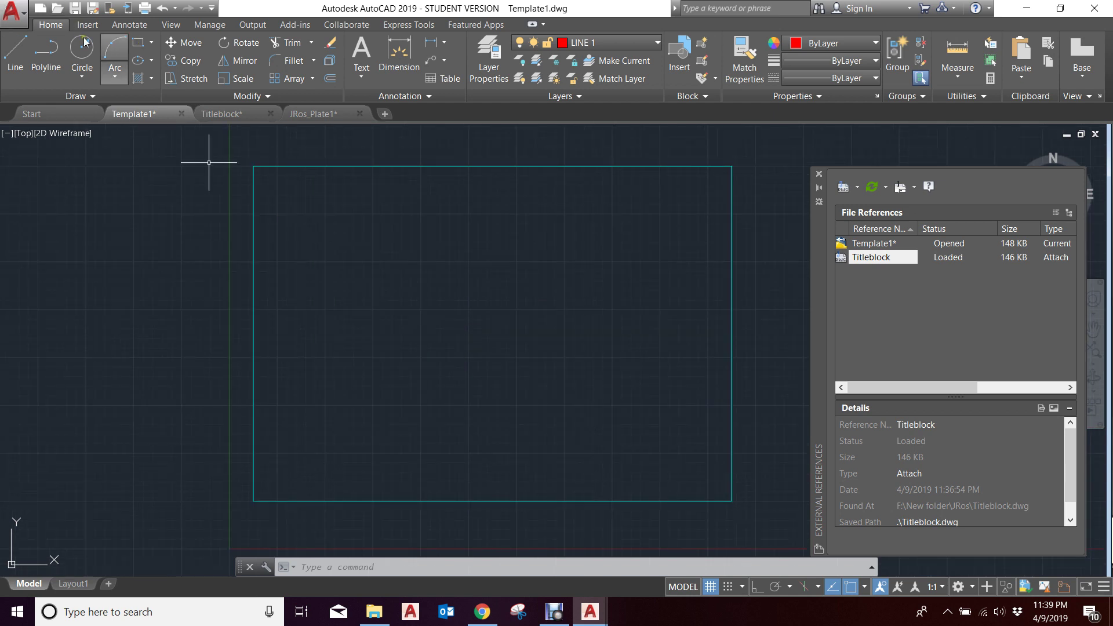
- Save the drawing as Template1.dwg in the JRos folder, replacing the existing file
click(11, 12)
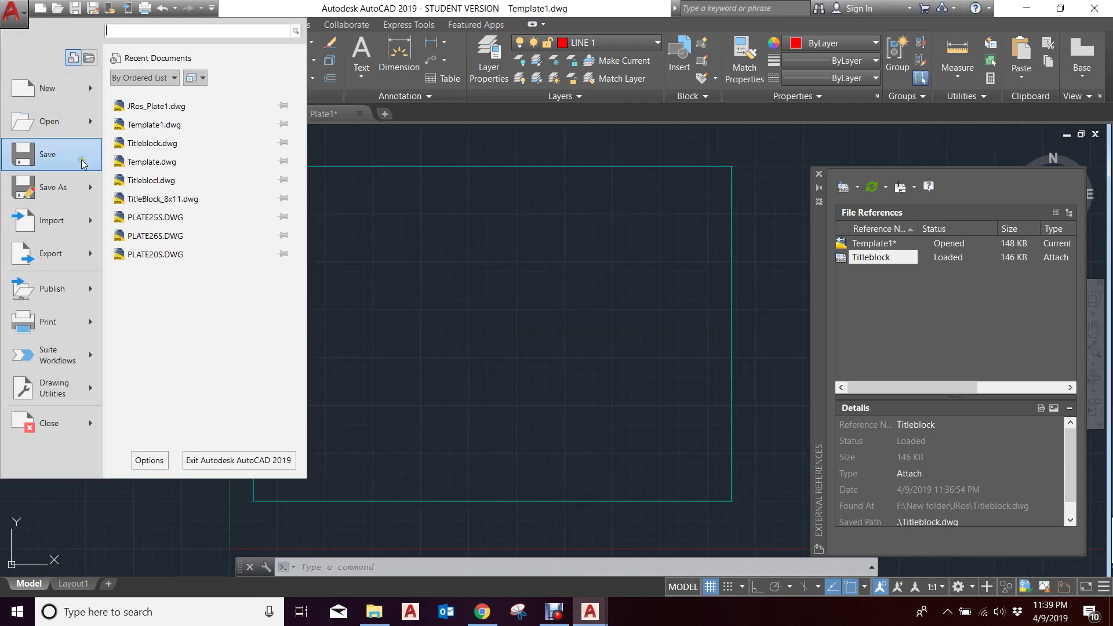
click(53, 187)
click(478, 282)
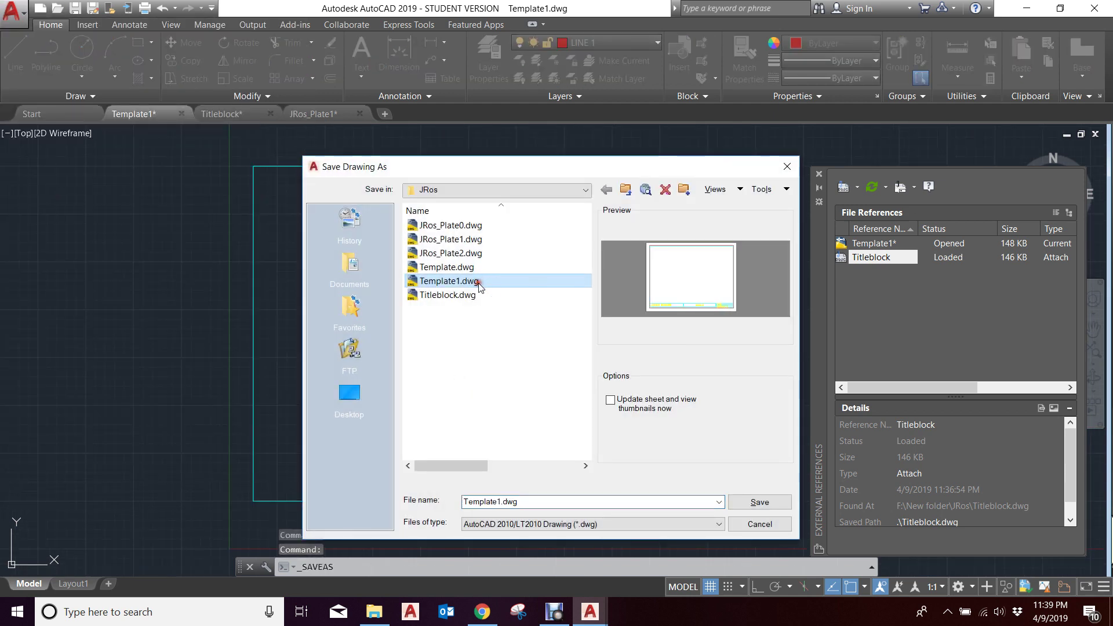
click(760, 502)
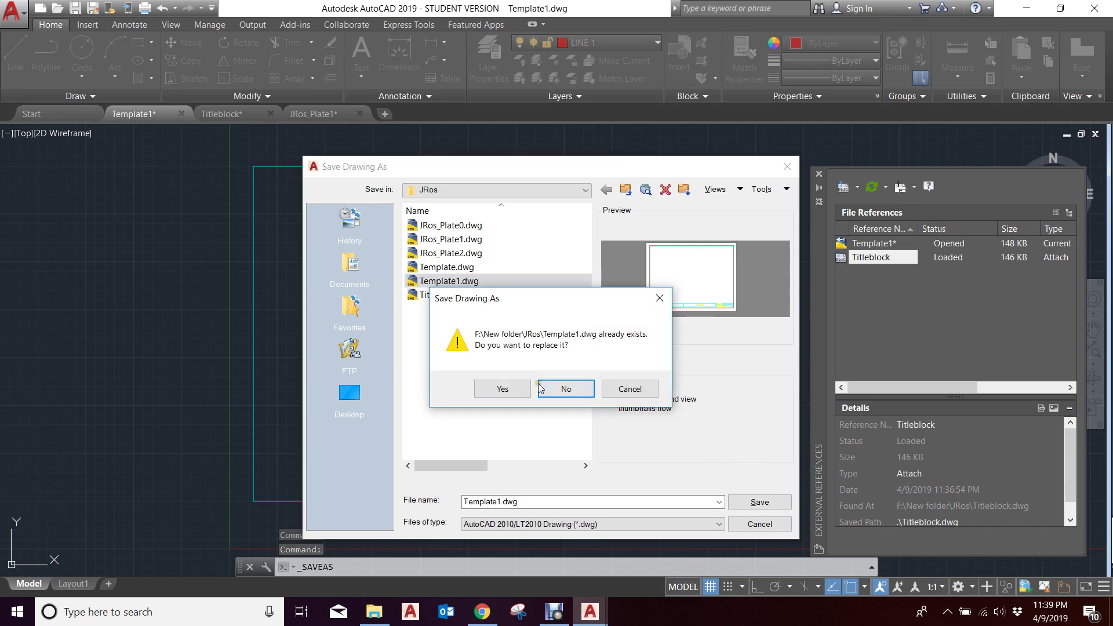
click(503, 389)
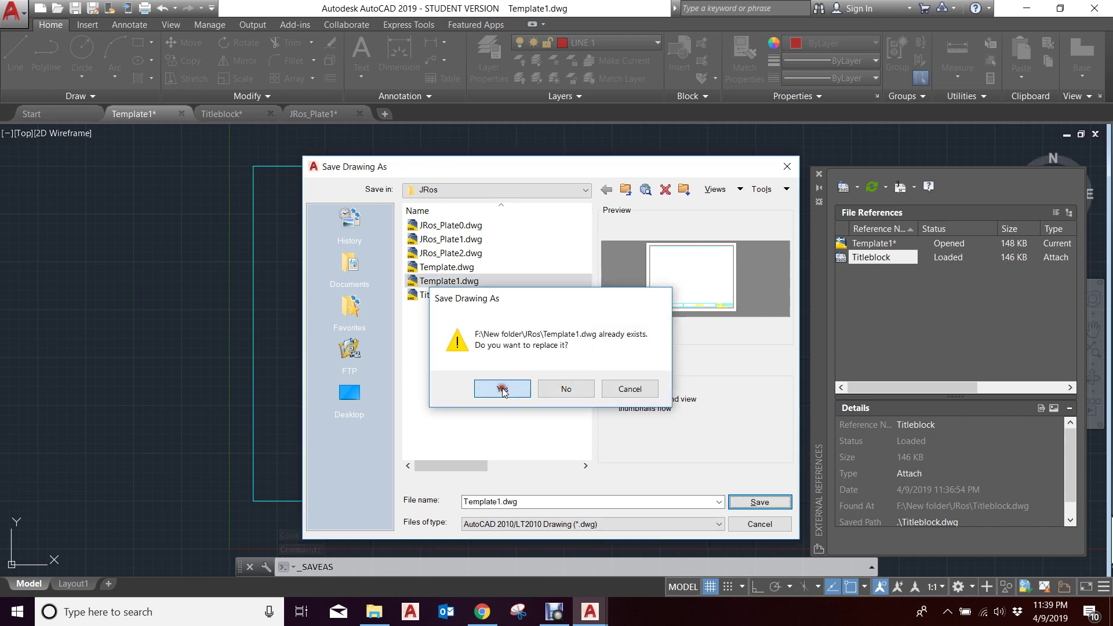
click(680, 370)
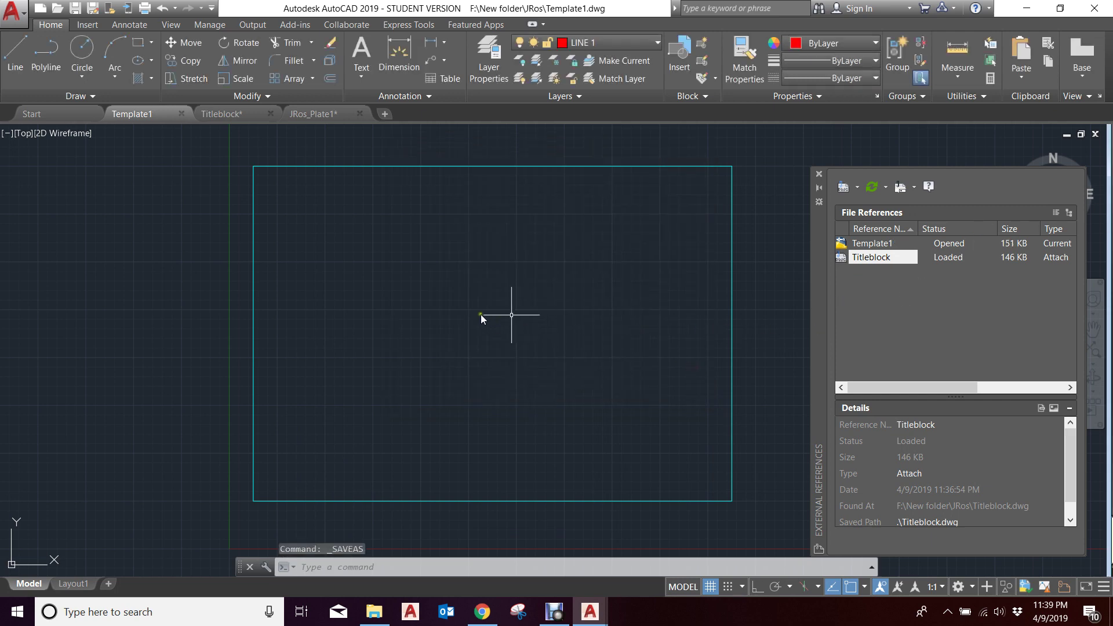
- Attach JRos_Plate2.dwg in model space as an external reference at insertion point 0,0,0 with scale 1 and a relative path
scroll(481, 315, down, 3)
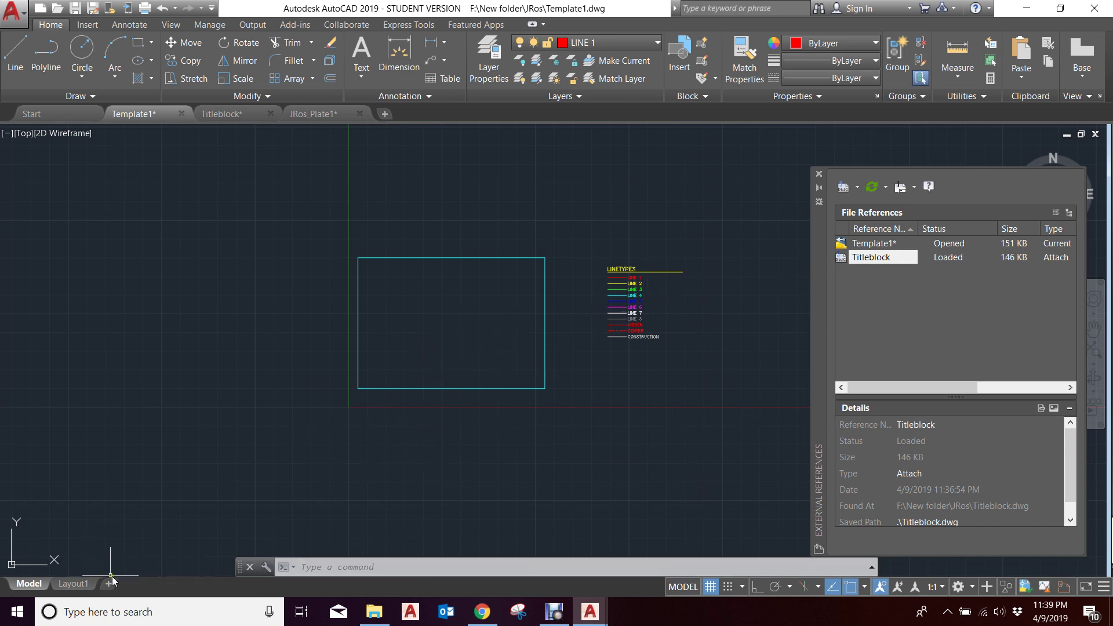
click(849, 184)
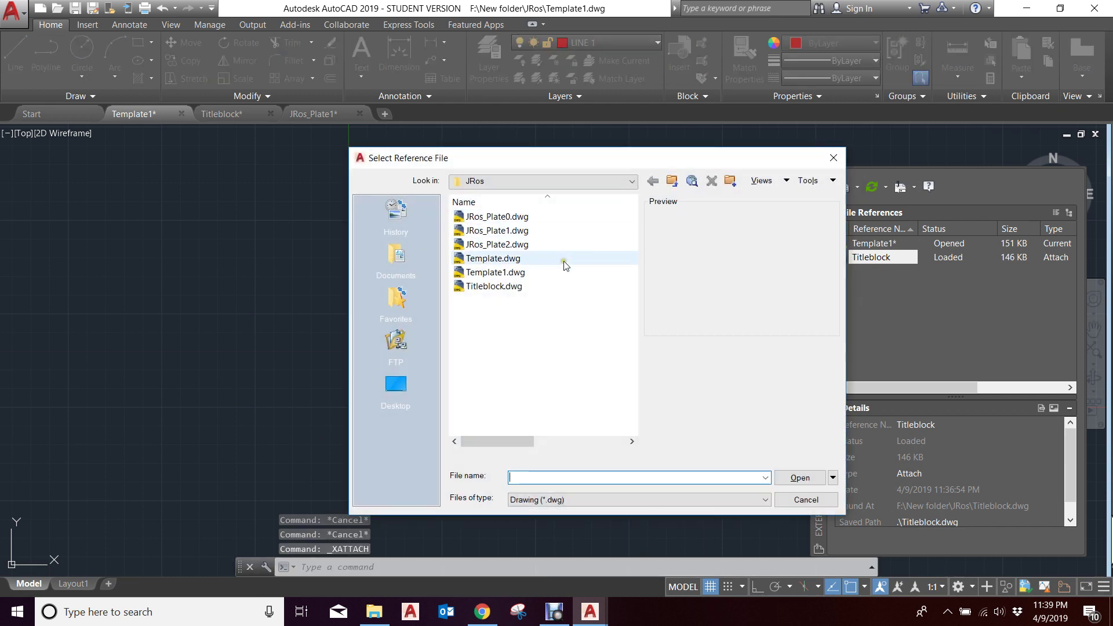
click(501, 244)
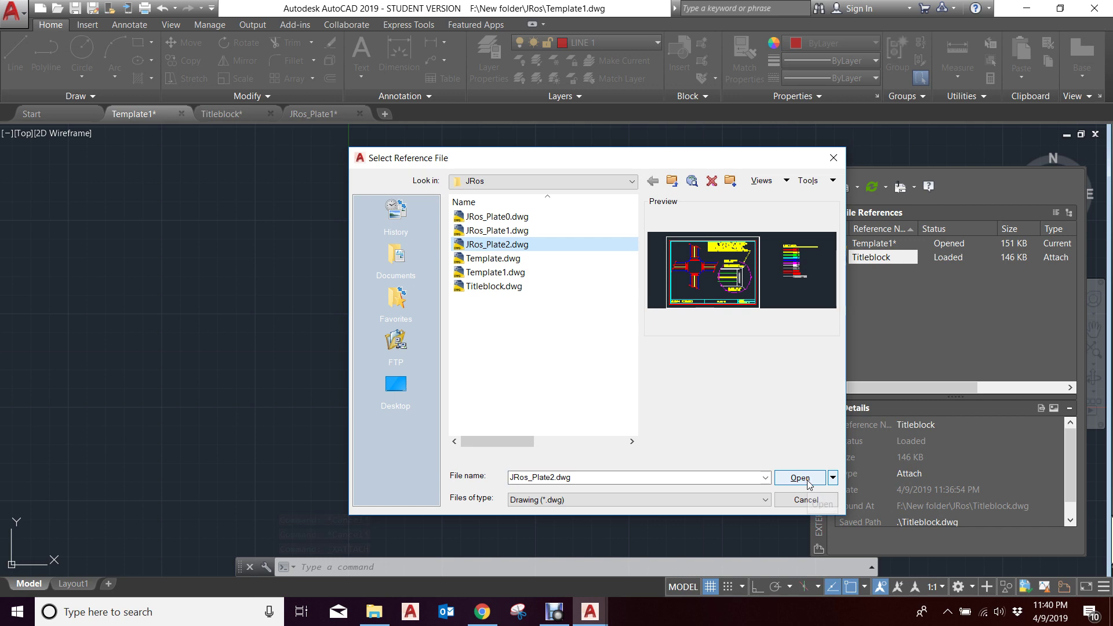
click(807, 481)
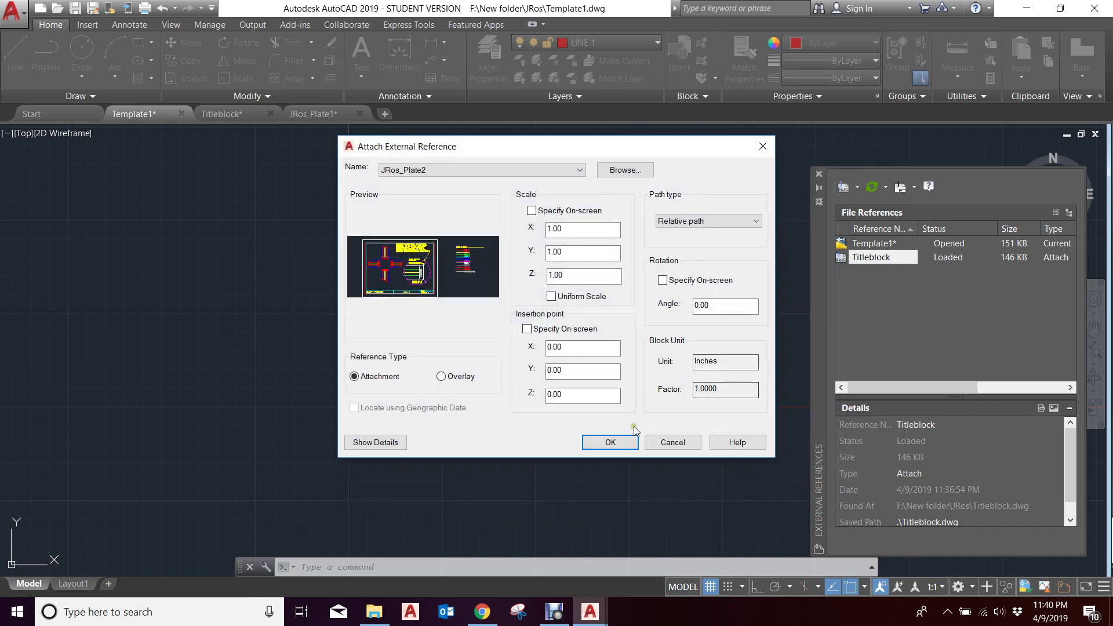
click(610, 442)
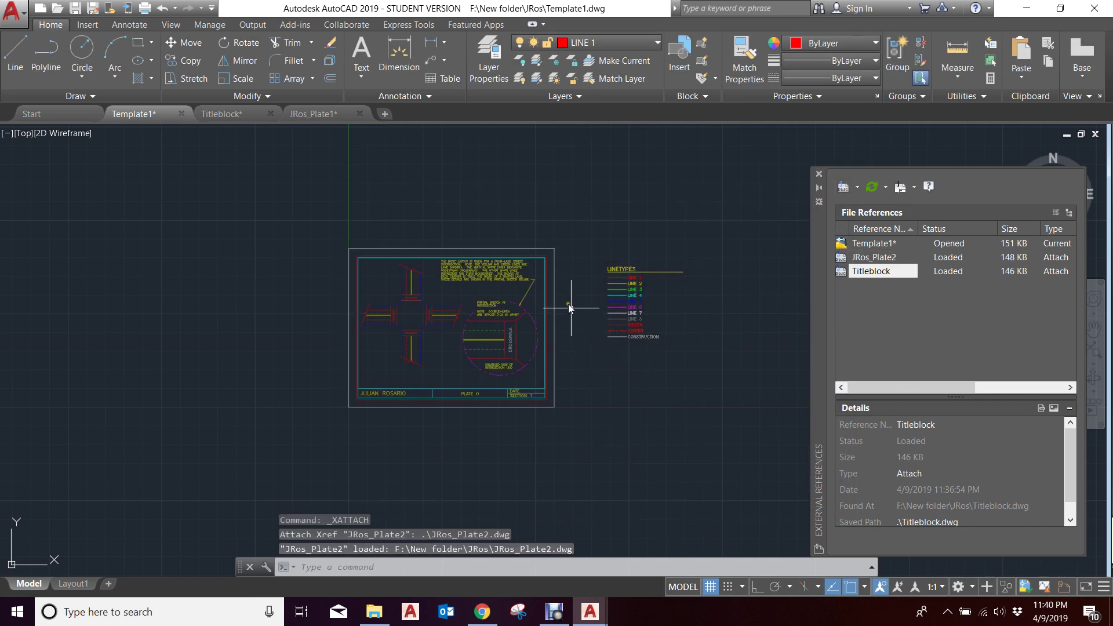
click(522, 305)
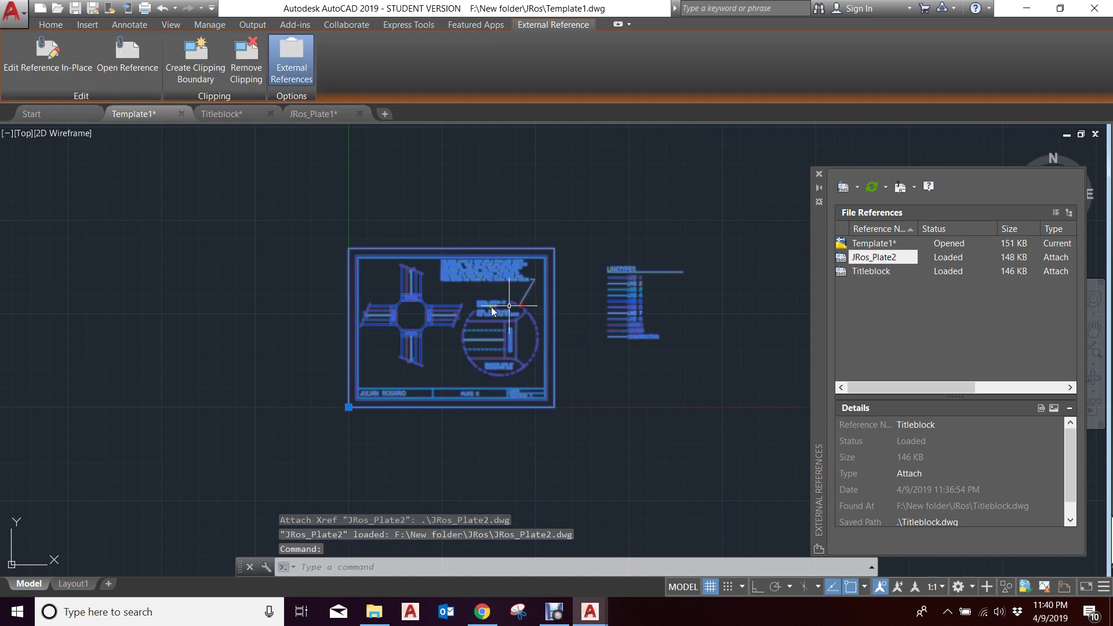
scroll(675, 270, up, 6)
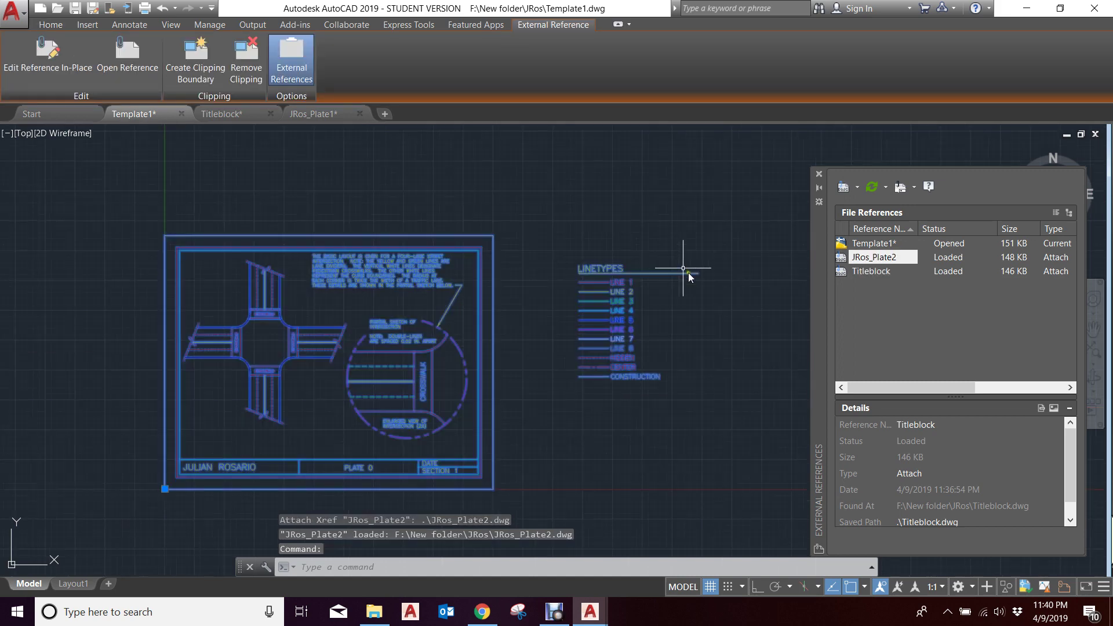
scroll(439, 333, down, 8)
key(Escape)
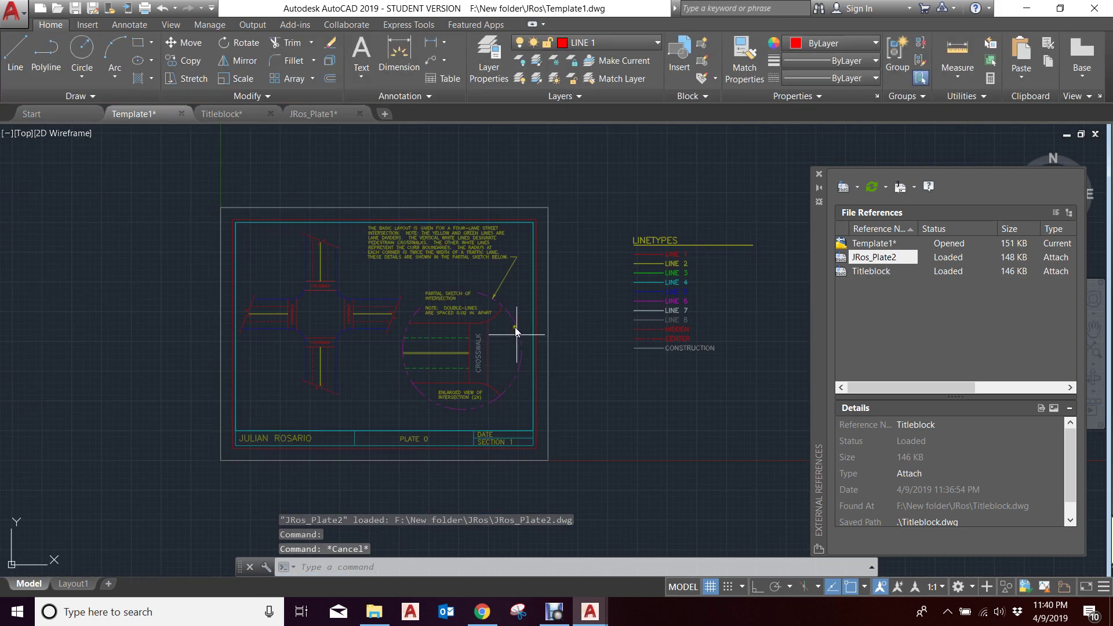
- Move the JRos_Plate2 reference by its lower-left corner to the empty area above the cyan frame
click(514, 325)
text(m)
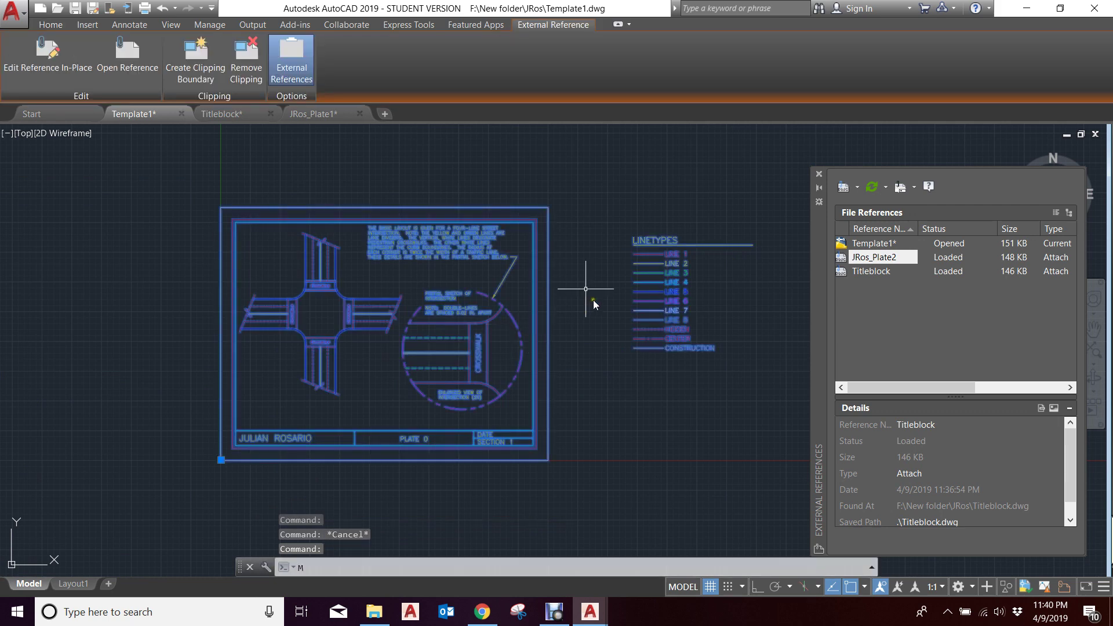
key(Return)
click(220, 460)
scroll(246, 460, down, 4)
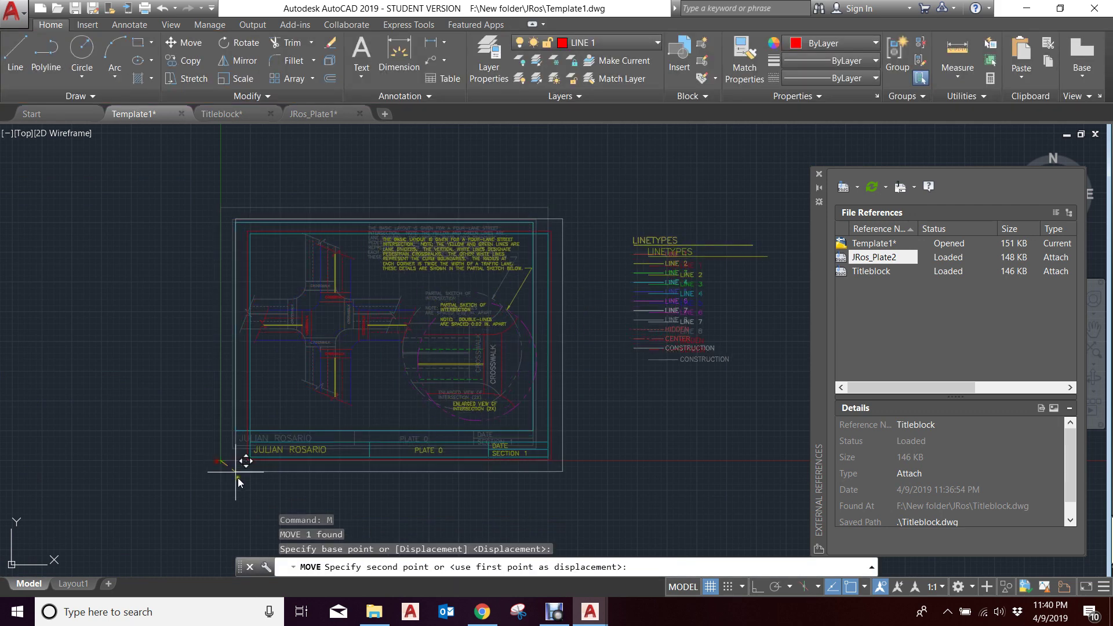
click(335, 313)
scroll(343, 319, up, 2)
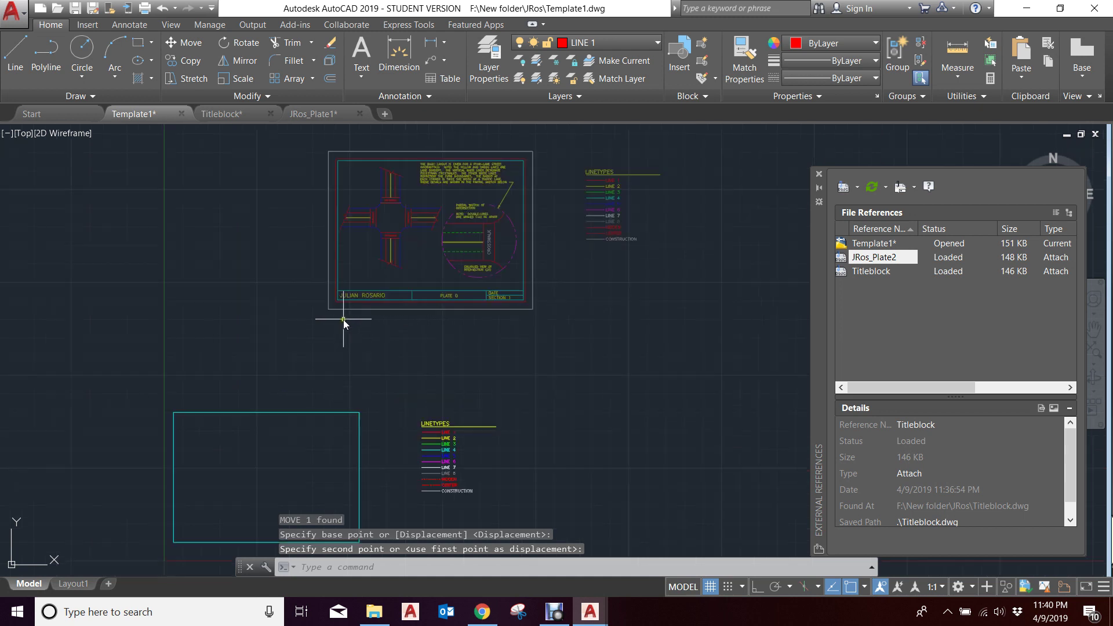
- Inspect the displaced JRos_Plate2 reference beside the cyan frame and undo its move
scroll(573, 253, down, 2)
key(Escape)
key(Escape)
click(545, 290)
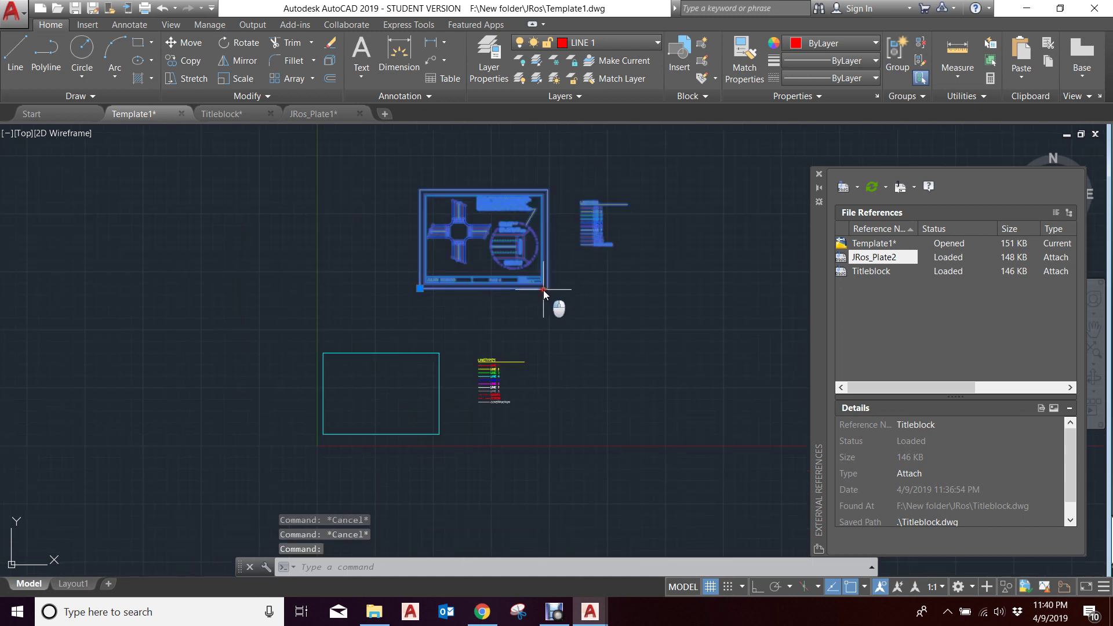
scroll(430, 289, up, 3)
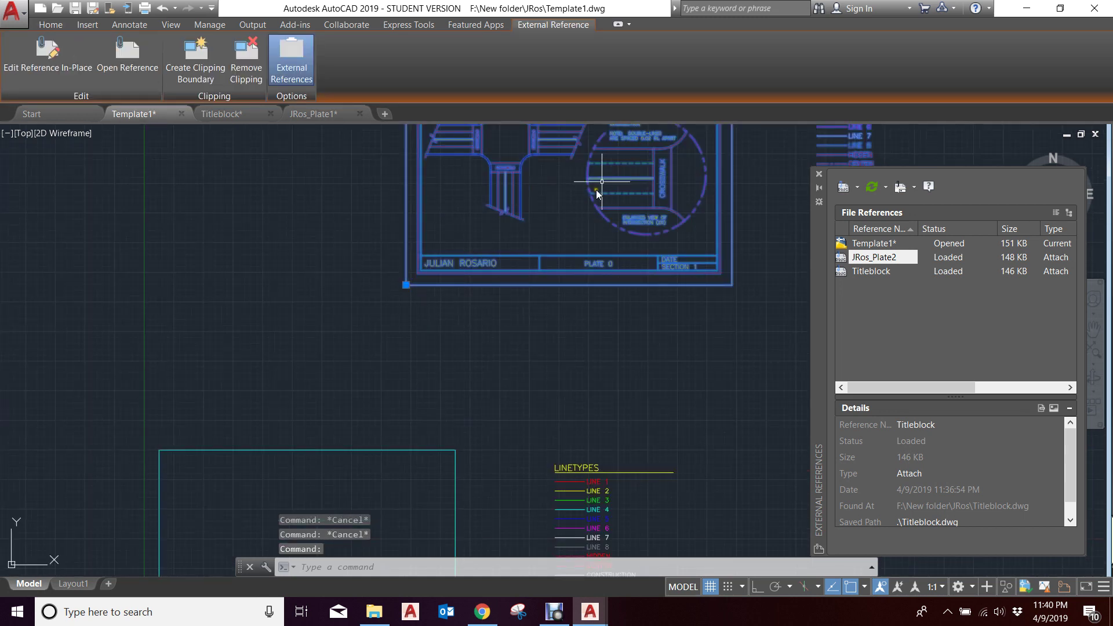
scroll(530, 271, down, 4)
scroll(502, 262, up, 2)
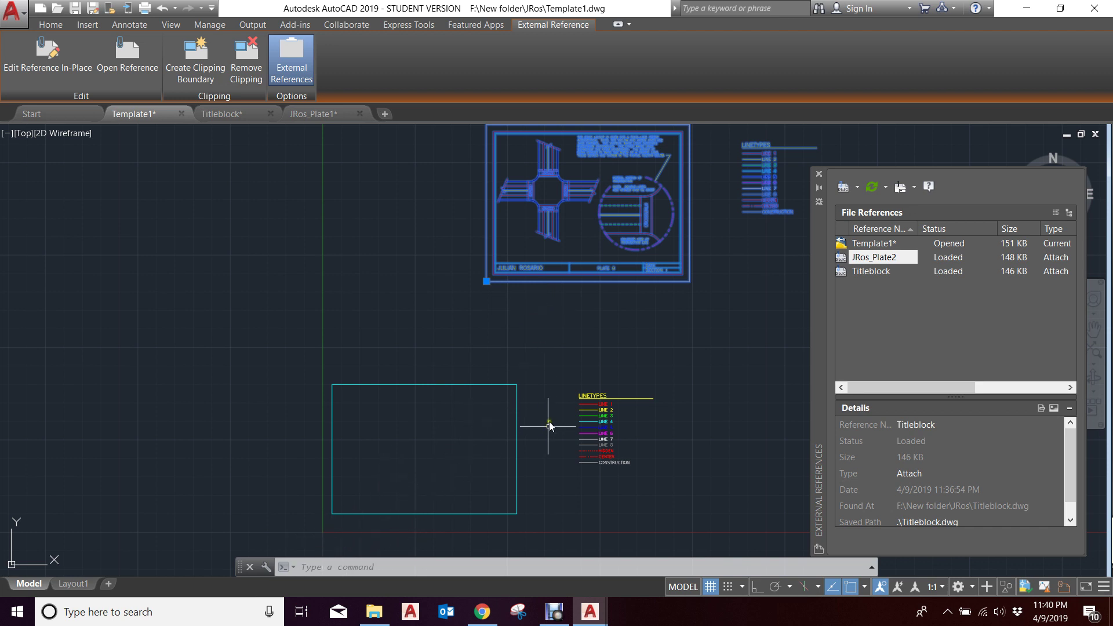
key(ctrl+z)
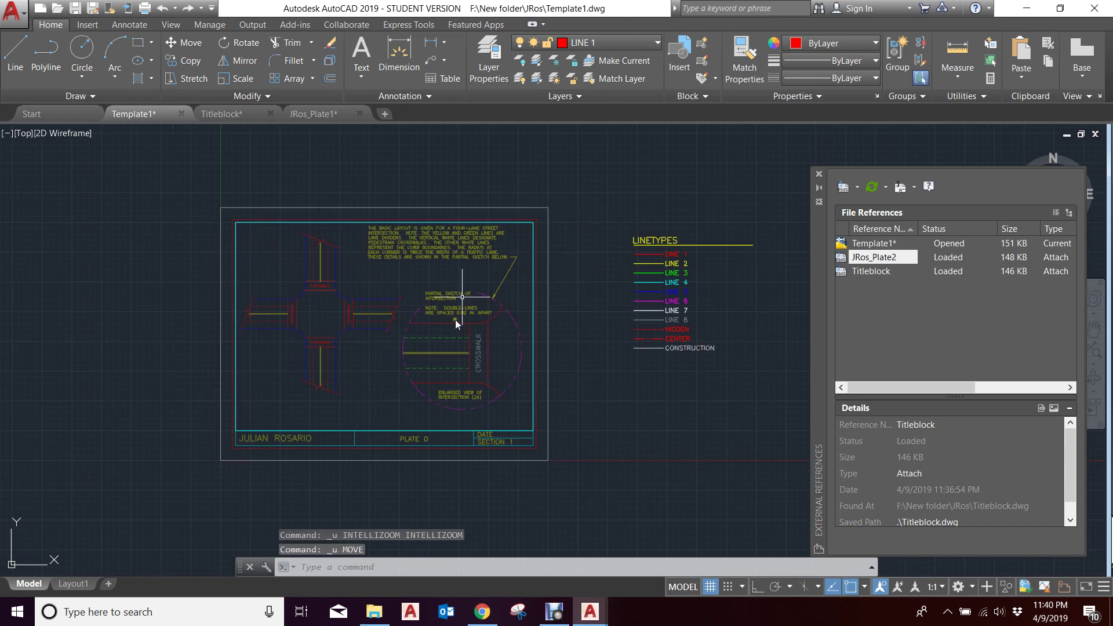
- Check on Layout1 how the attached JRos_Plate2 drawing appears through the viewport inside the title block
click(73, 583)
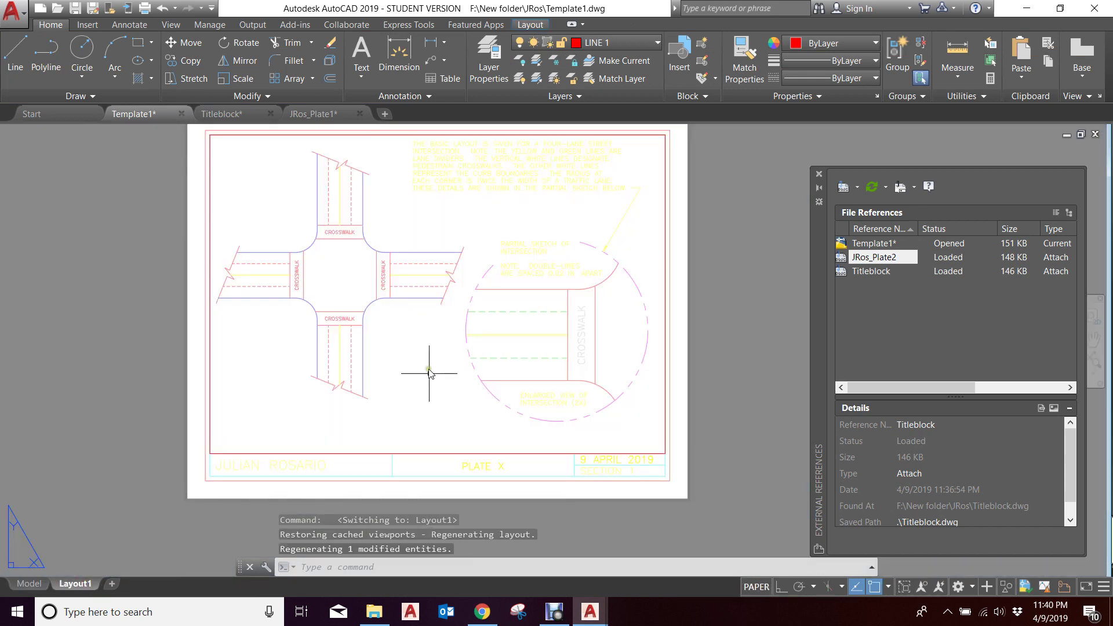
scroll(683, 353, down, 1)
scroll(600, 304, up, 1)
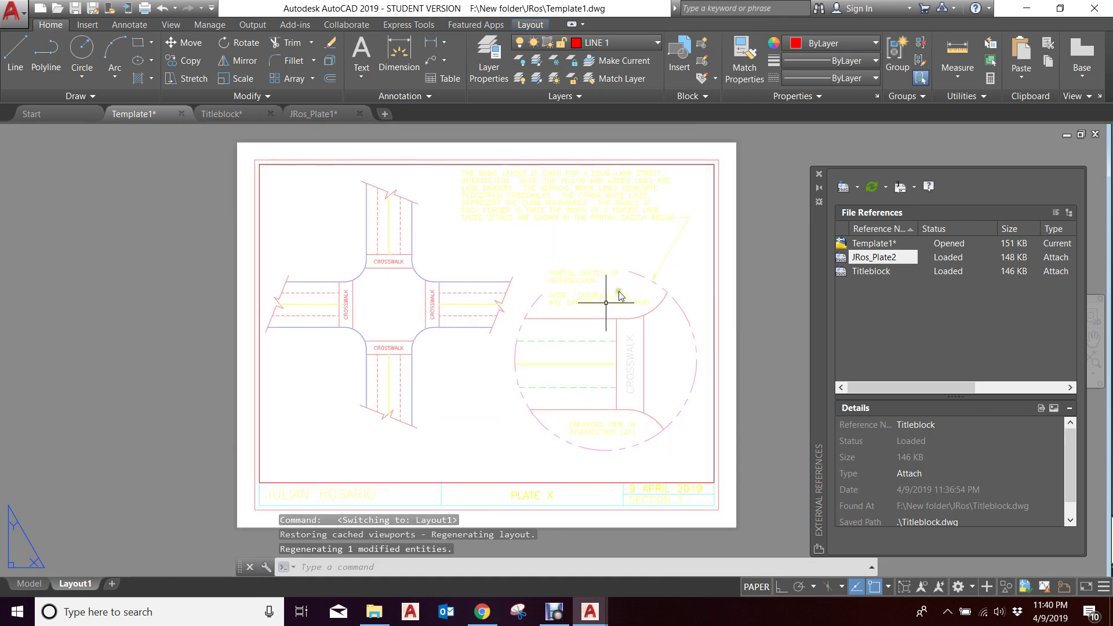